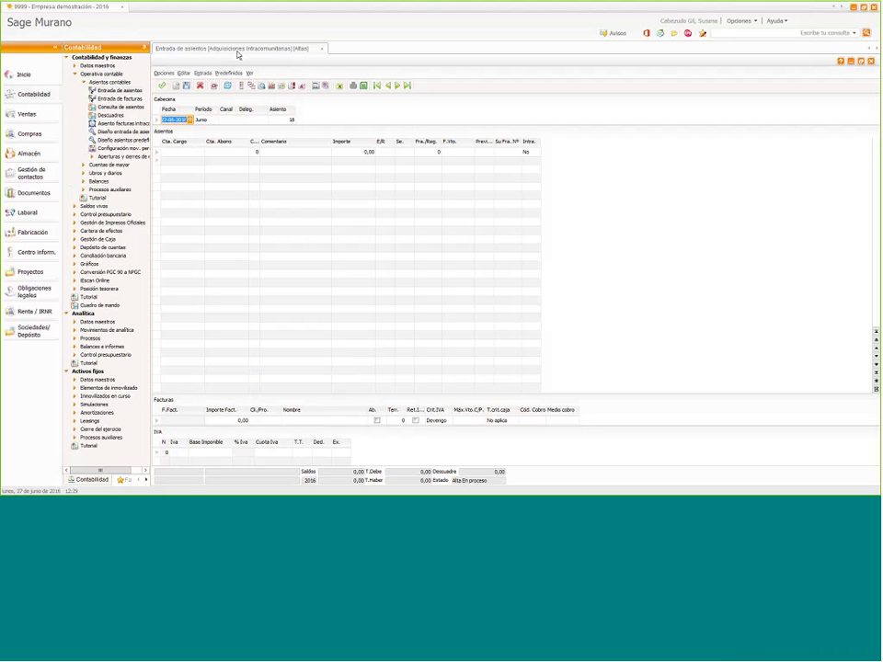
click(228, 72)
key(Tab)
key(Tab)
key(Tab)
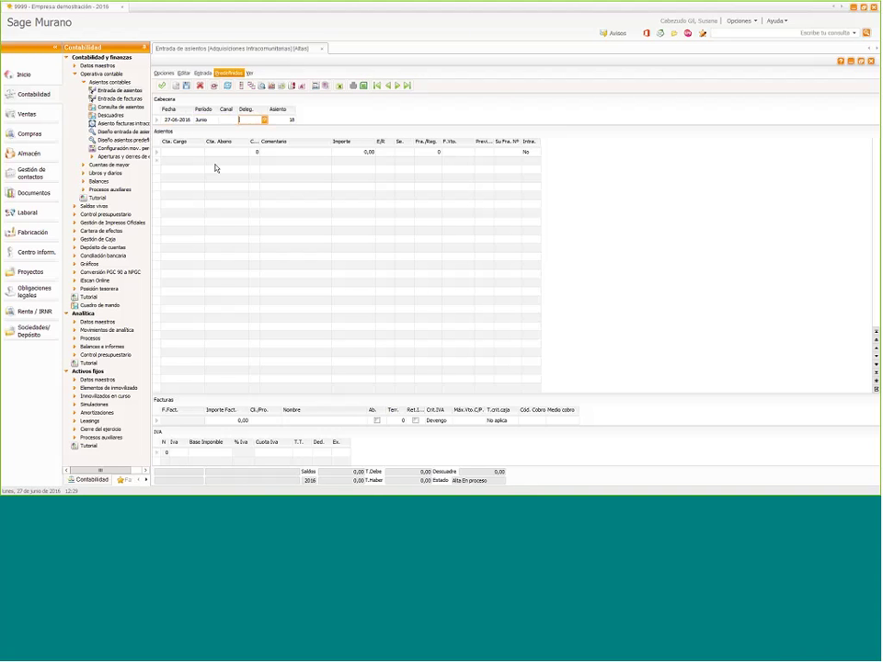
key(Left)
key(Left)
Switch the journal entry layout to Asientos Generales (completo) to view its columns
click(165, 74)
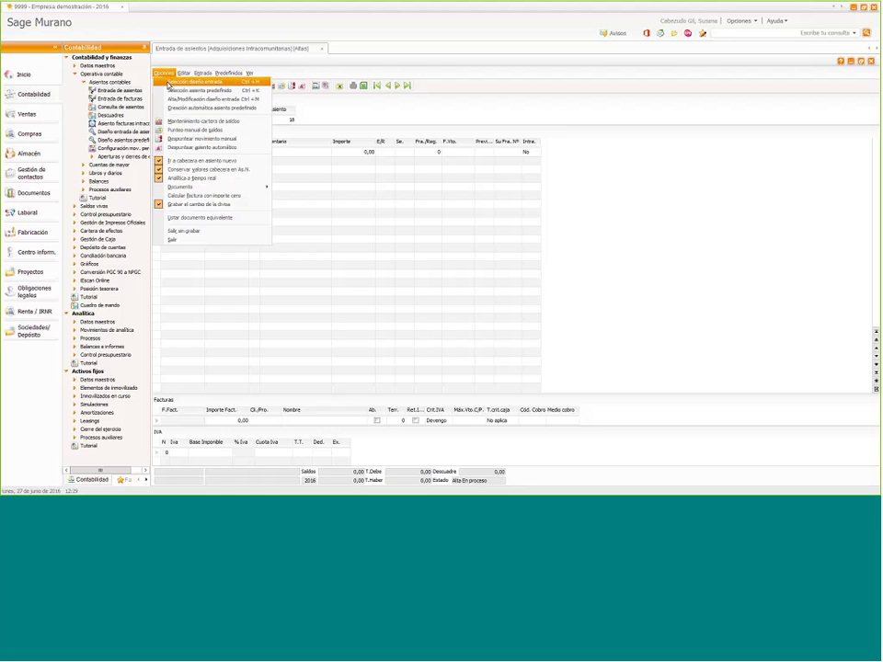
click(169, 83)
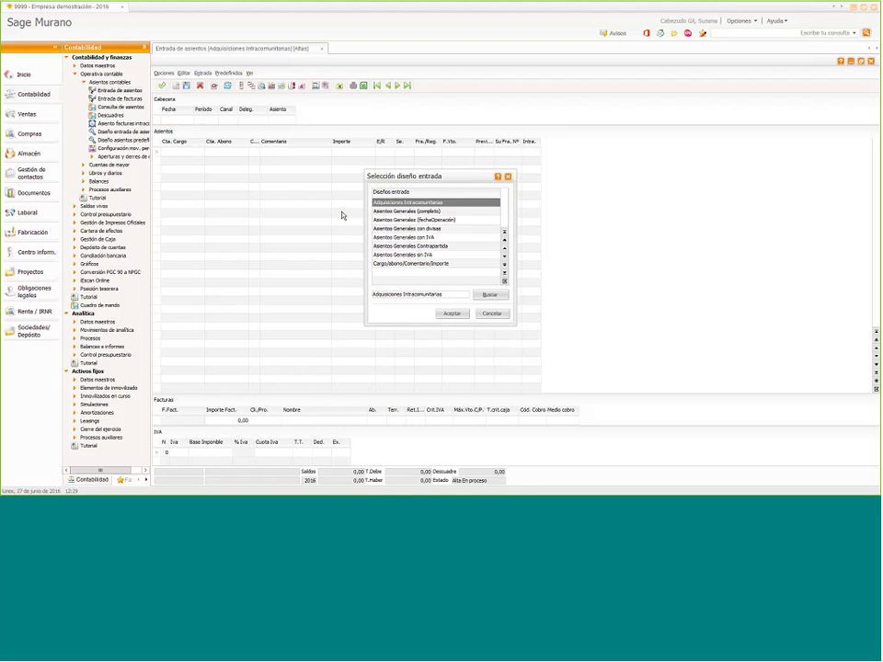
click(435, 212)
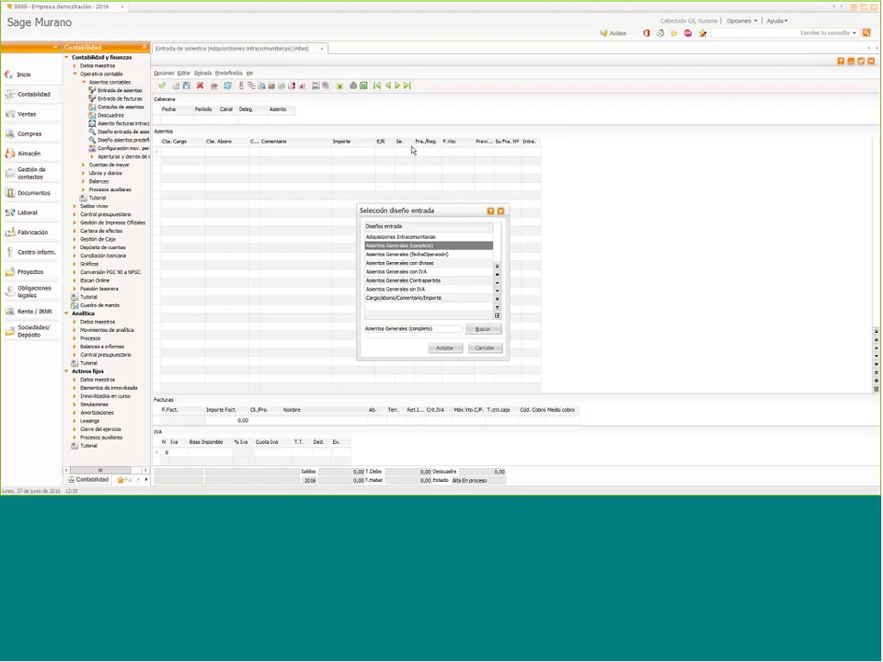
click(447, 349)
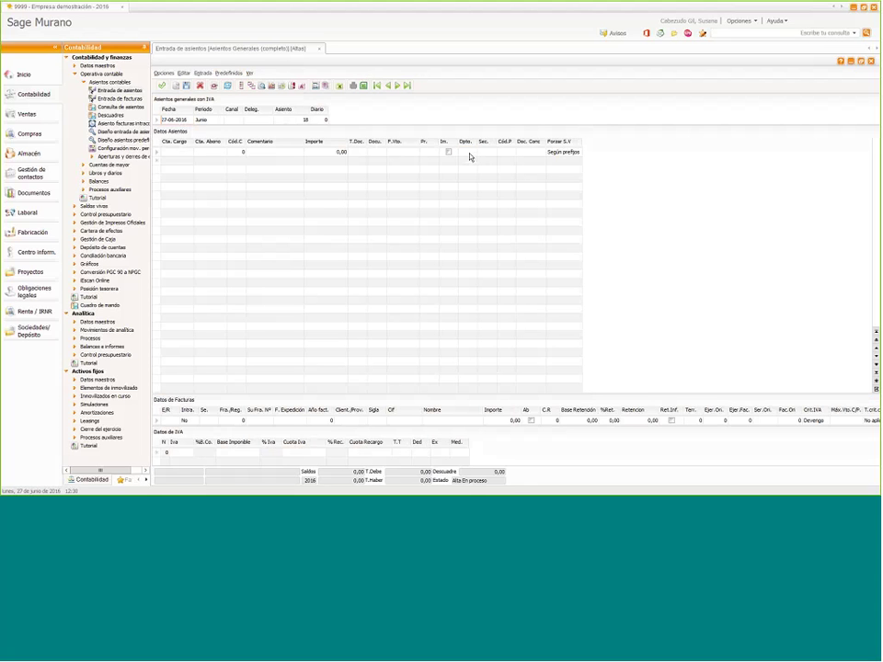
Switch the journal entry layout to Cargo/abono/Comentario/Importe to view its reduced set of columns
click(501, 151)
click(164, 72)
click(173, 82)
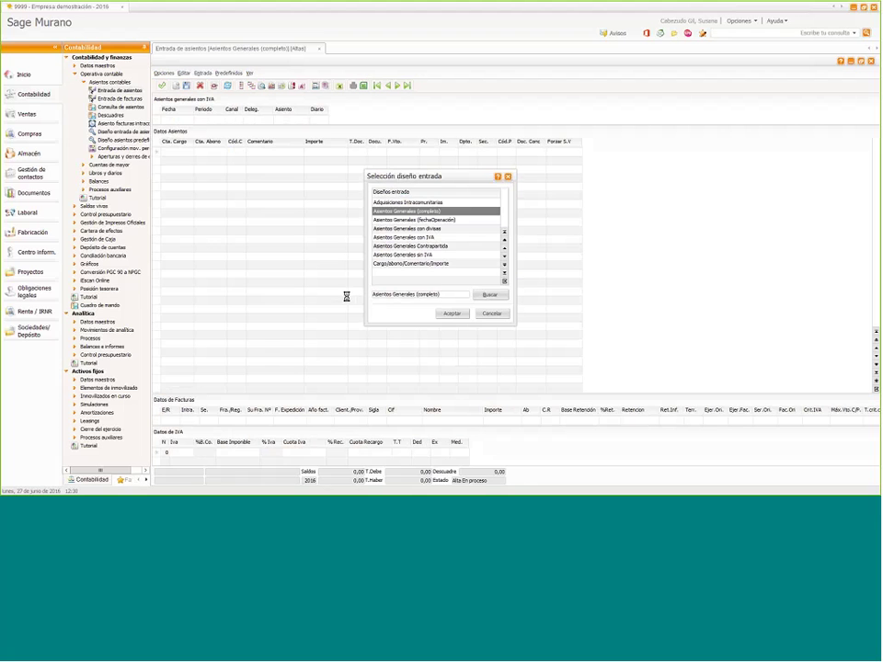
click(402, 265)
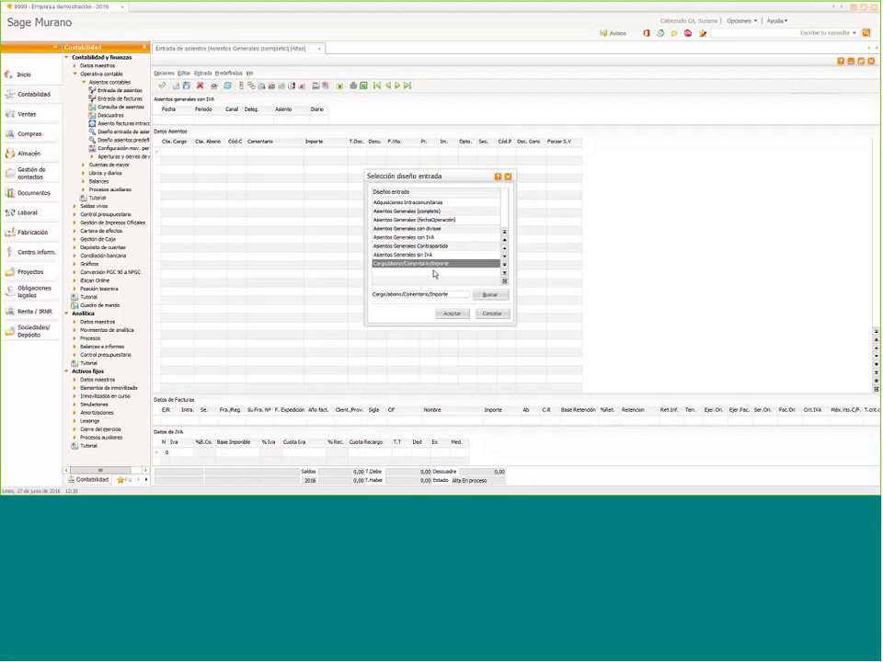
click(451, 314)
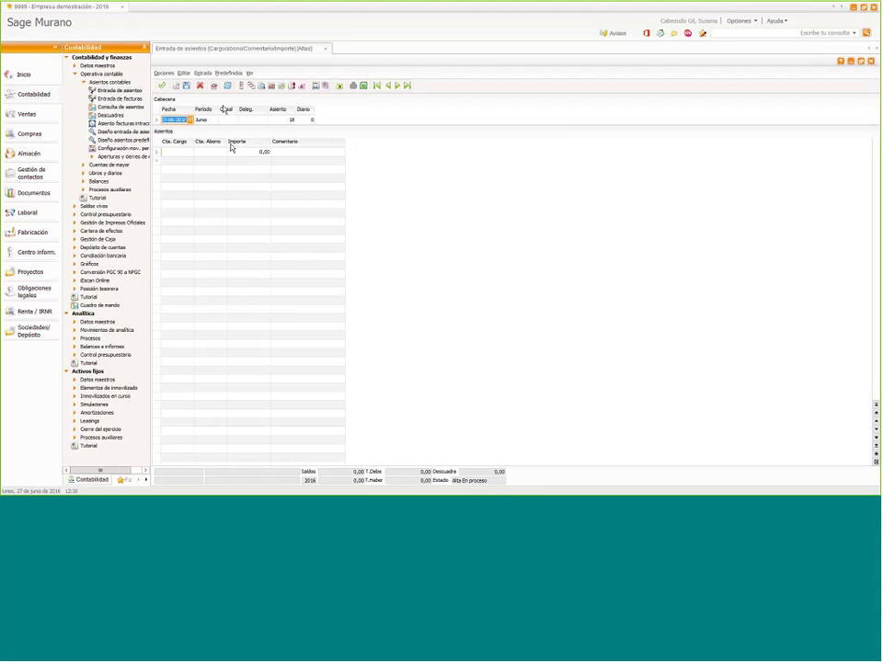
Return the journal entry layout to Adquisiciones Intracomunitarias and close the journal entry window
click(164, 73)
click(168, 81)
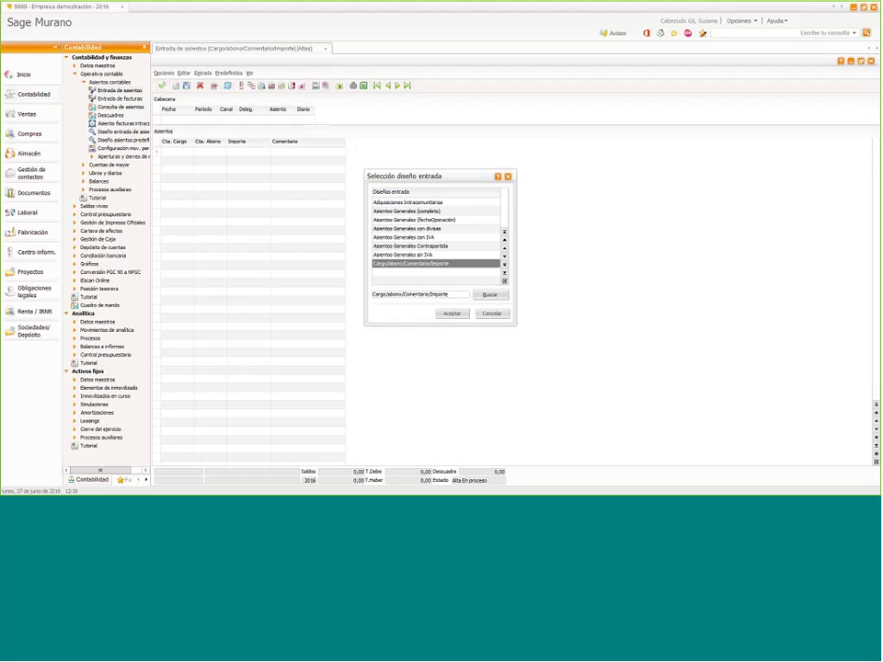
click(406, 203)
click(443, 313)
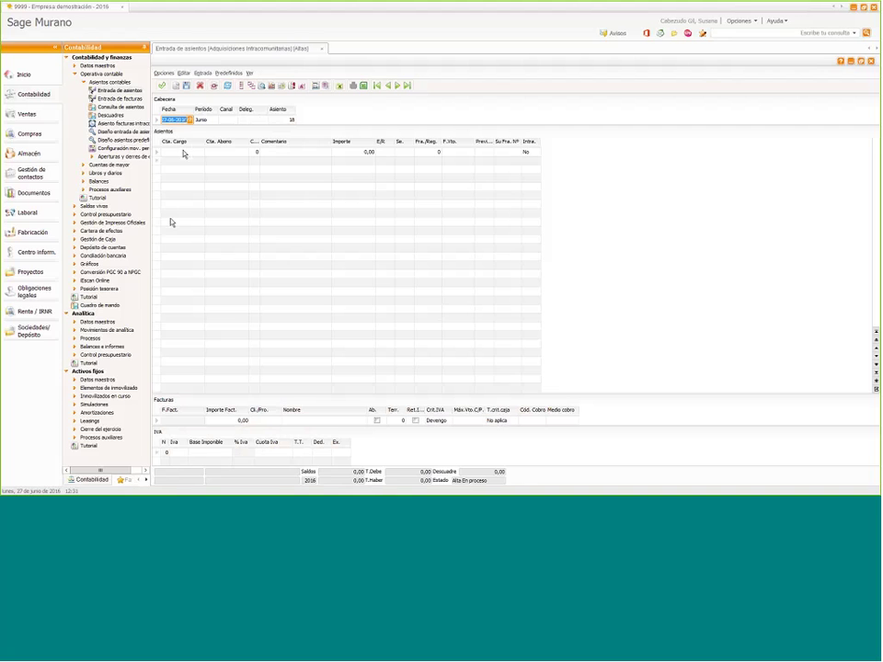
click(321, 52)
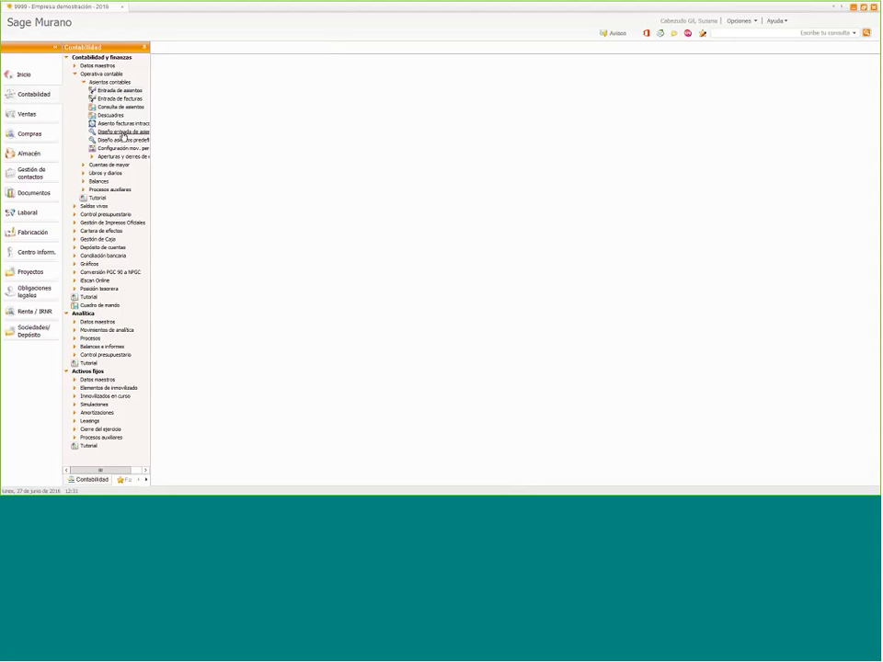
Start a new journal entry design named MI DISEÑO and continue to its general data
click(123, 132)
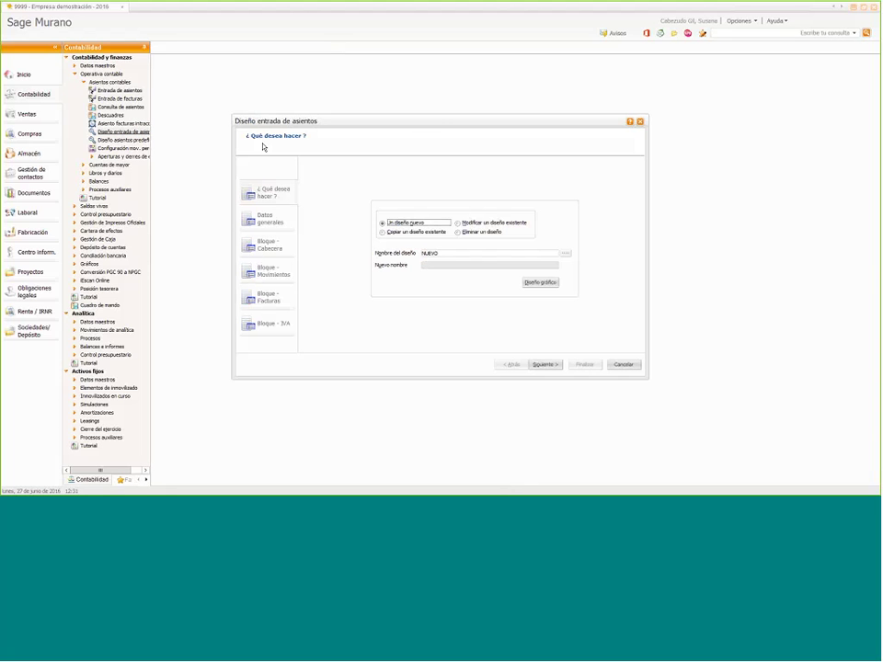
drag(412, 123, 400, 122)
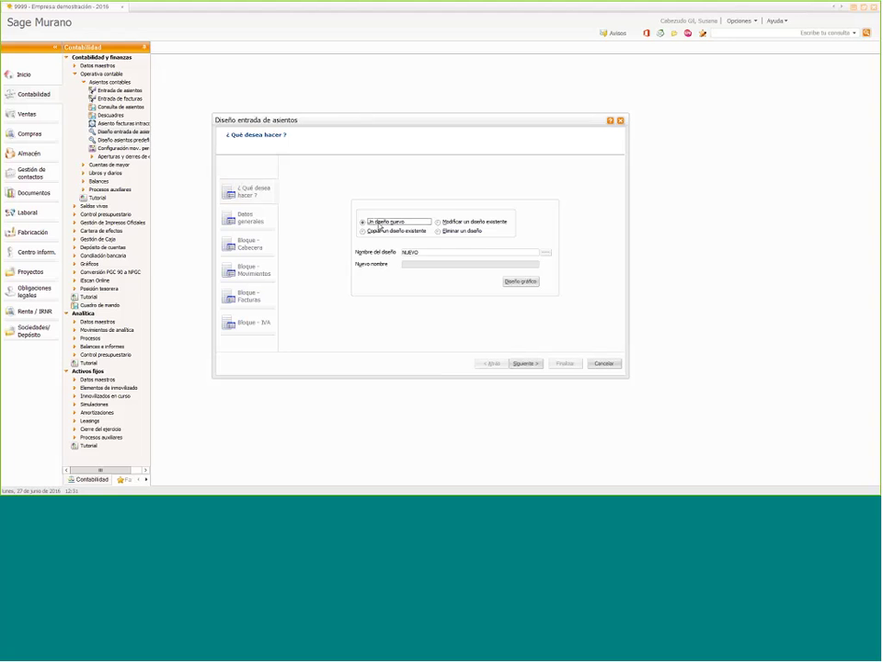
double_click(419, 254)
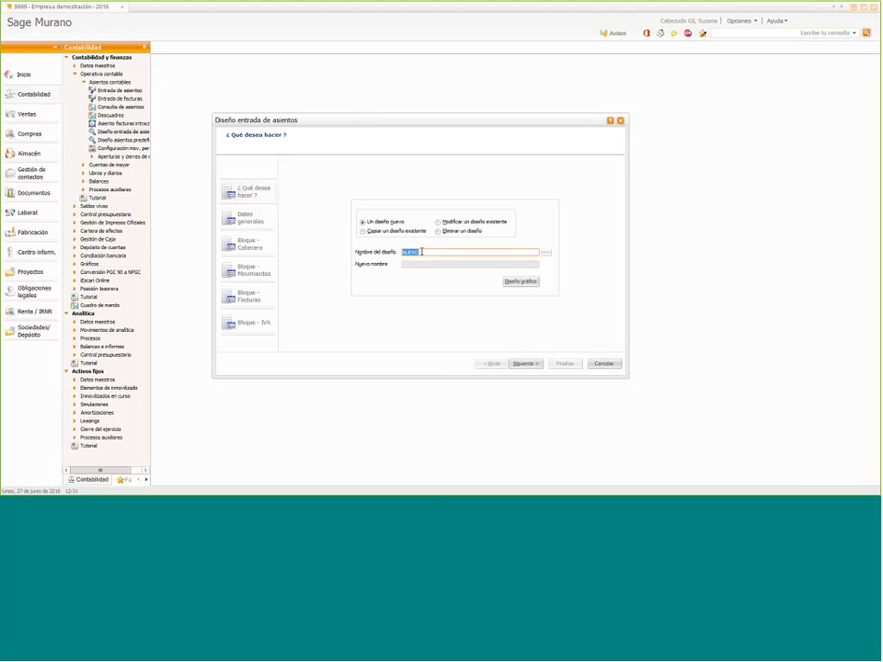
text(MI DISEÑO)
click(526, 364)
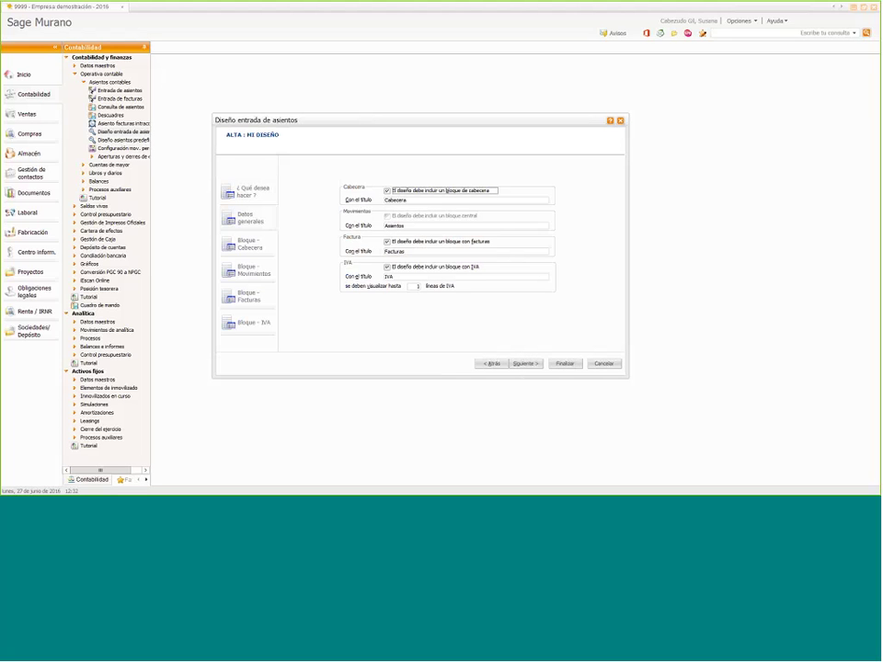
Set the IVA block of the design to display up to 3 lines and continue to the header block
key(BackSpace)
key(BackSpace)
key(BackSpace)
text(IVA)
key(Tab)
key(Tab)
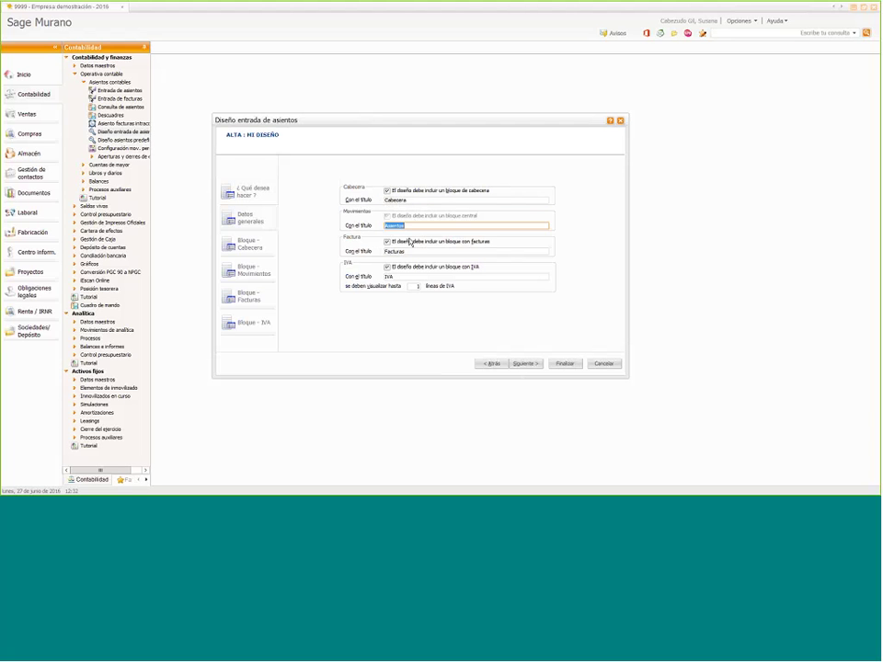
key(Tab)
key(Tab)
click(414, 286)
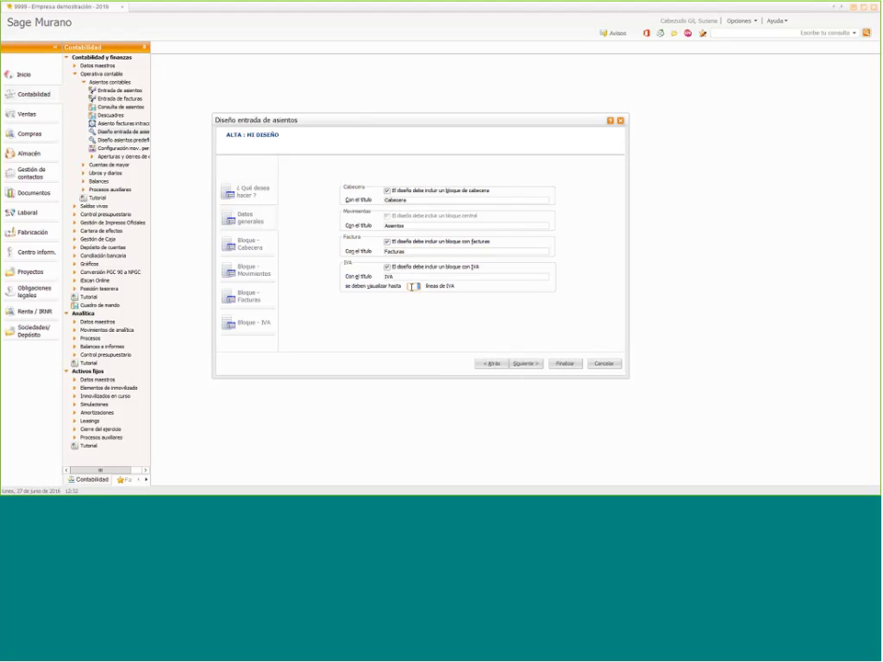
click(410, 286)
text(3)
click(521, 364)
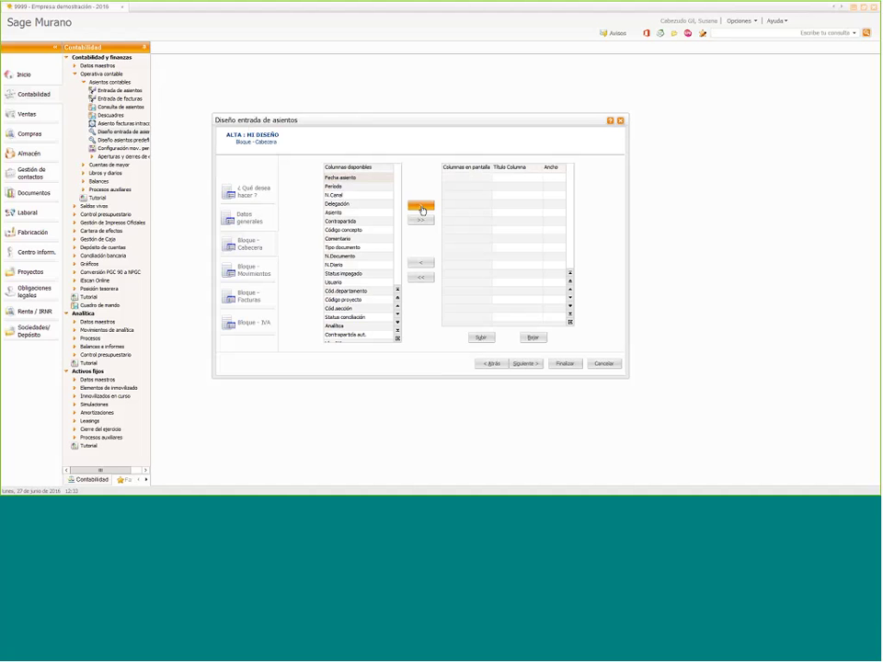
Add the Fecha asiento and Asiento columns to the header block and continue to the movements block
click(422, 208)
click(388, 203)
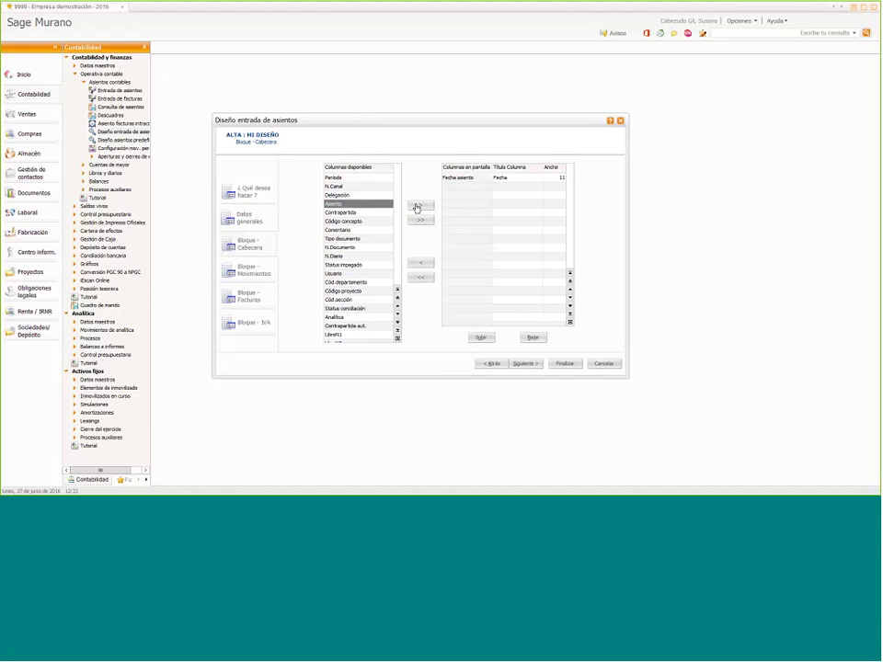
click(419, 206)
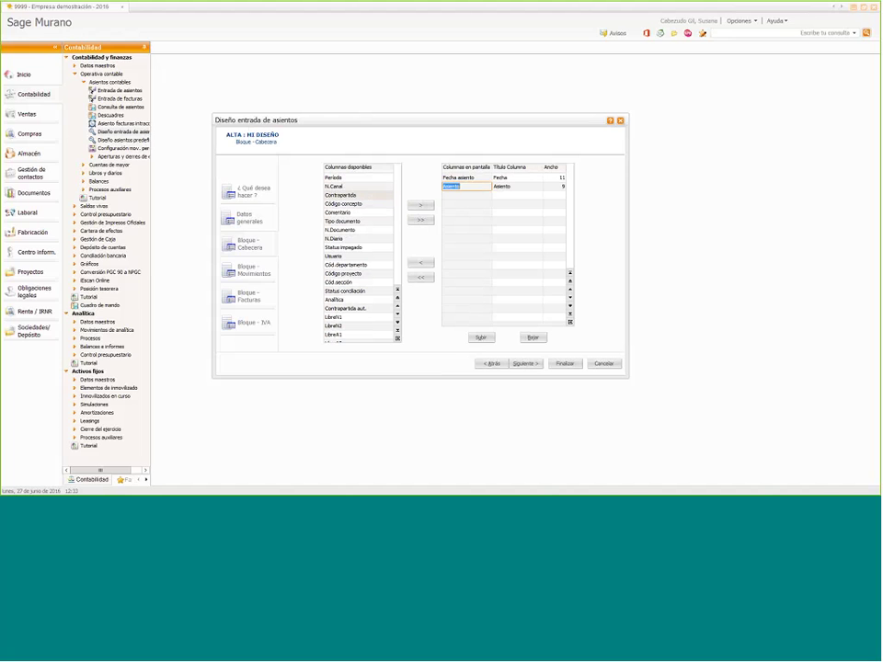
click(503, 188)
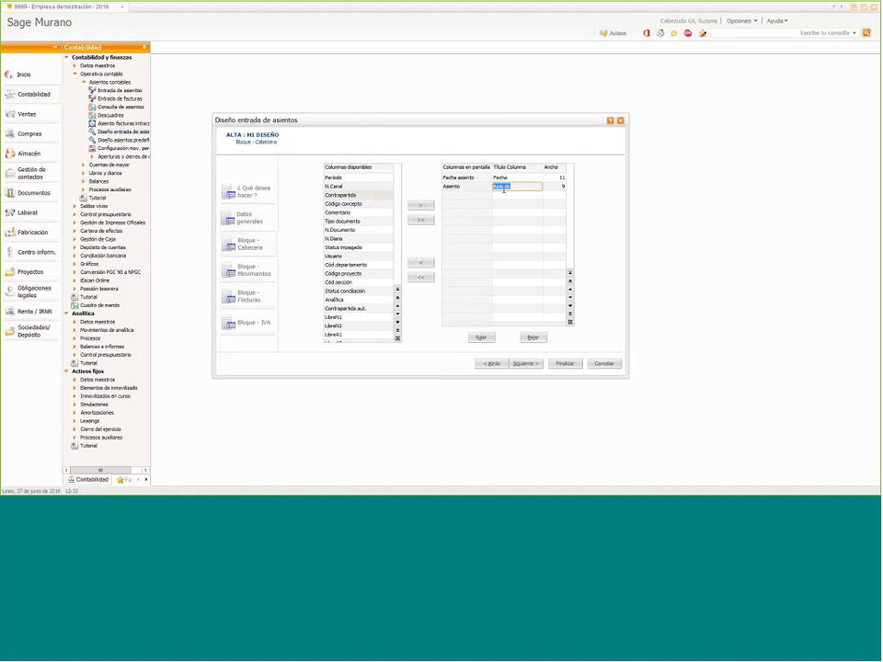
click(555, 178)
click(556, 187)
click(525, 365)
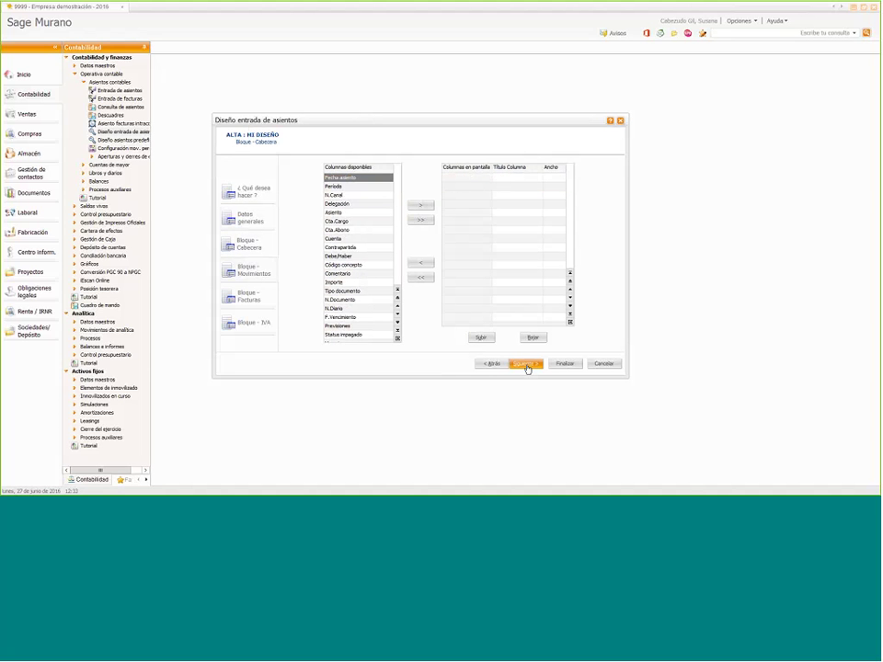
Add the N.Canal, Delegación, Cta.Cargo and Cta.Abono columns to the movements block
click(360, 196)
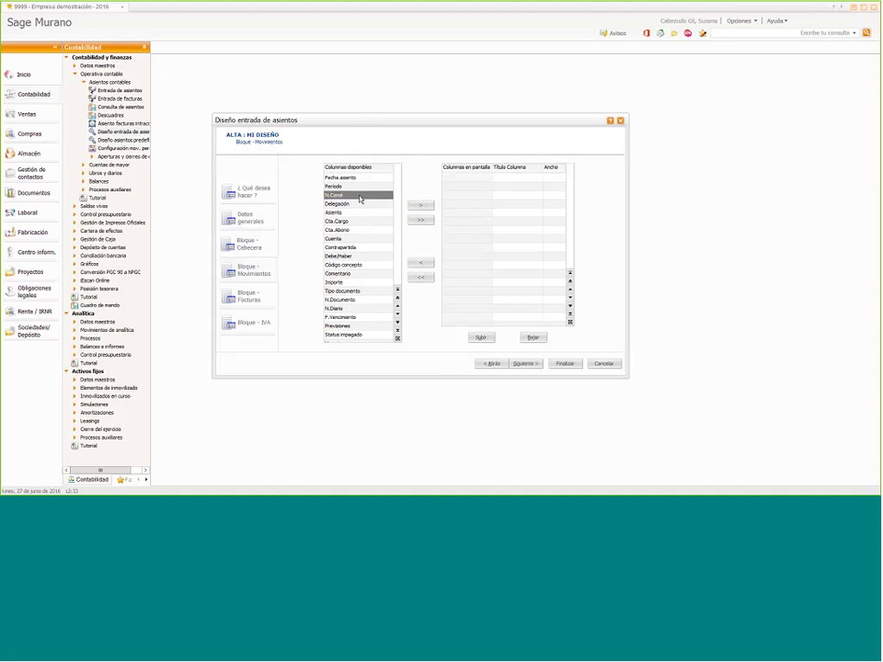
click(419, 206)
click(419, 206)
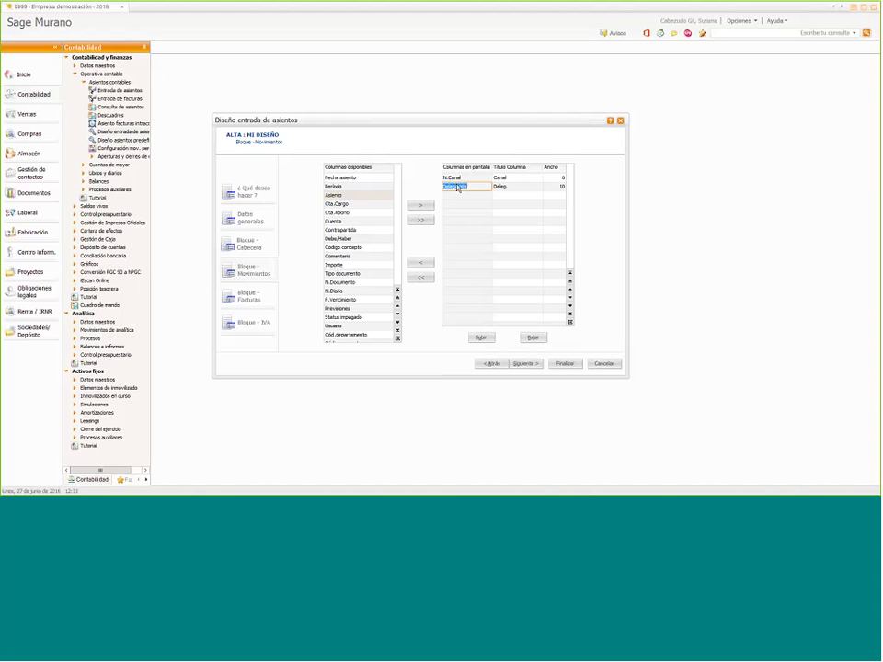
click(364, 204)
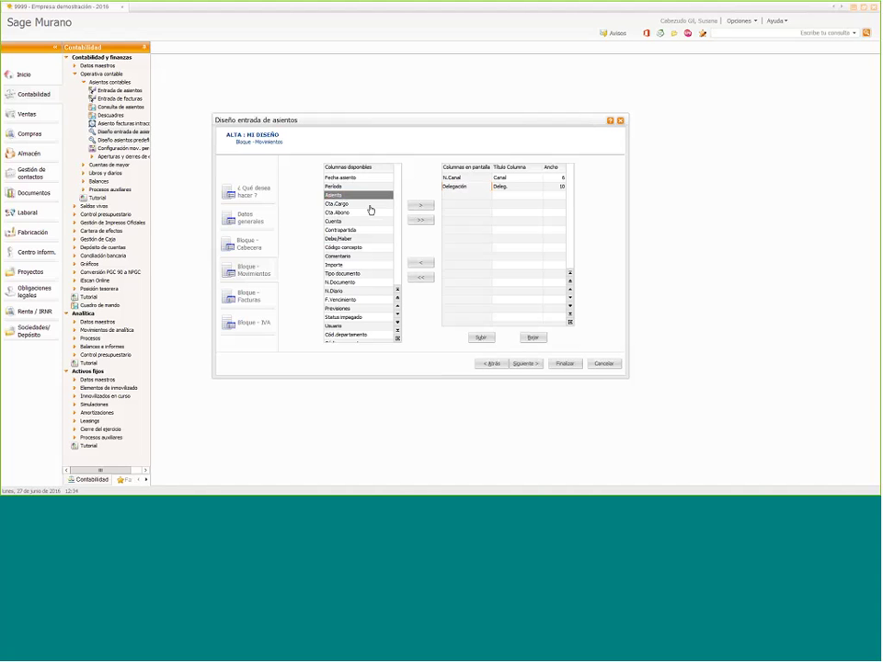
click(415, 207)
click(416, 207)
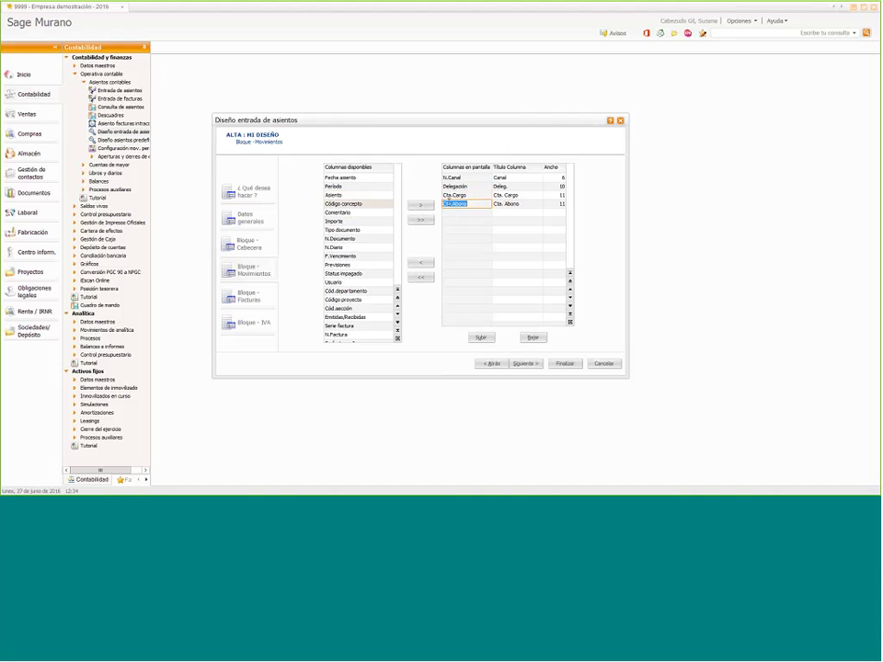
Add the Código concepto and Comentario columns to the movements block and set the Comentario width to 40
click(364, 204)
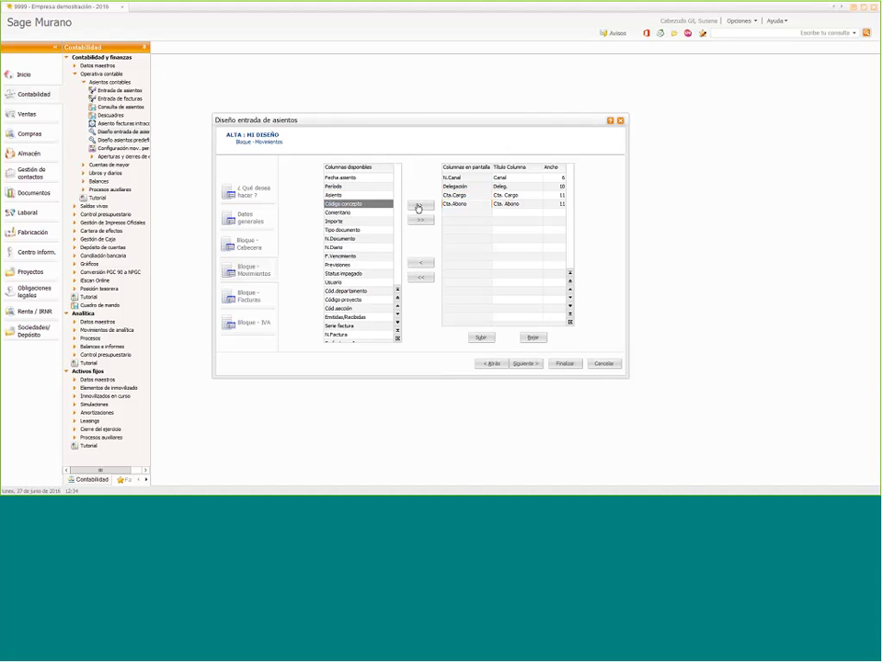
click(417, 206)
click(417, 206)
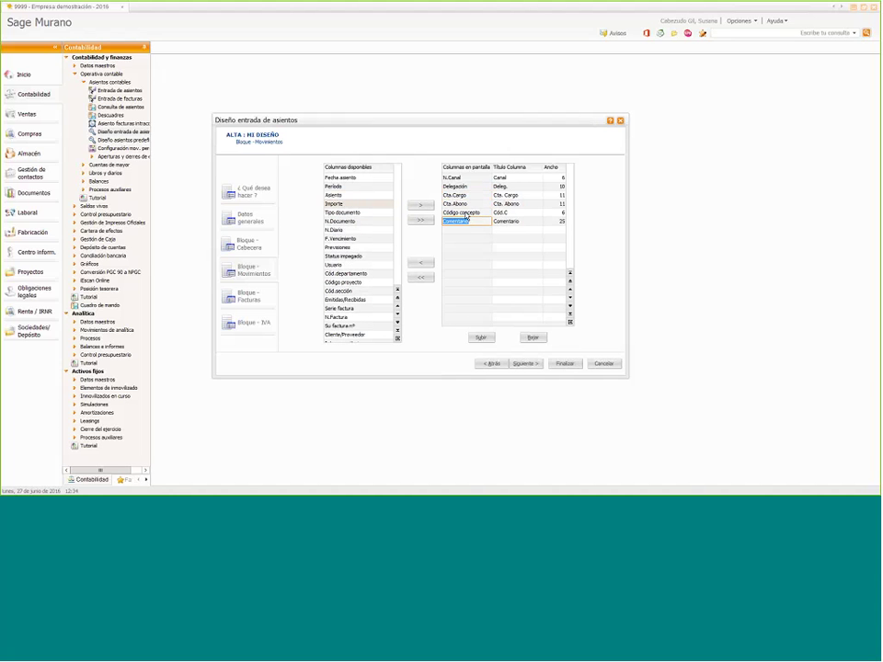
click(487, 213)
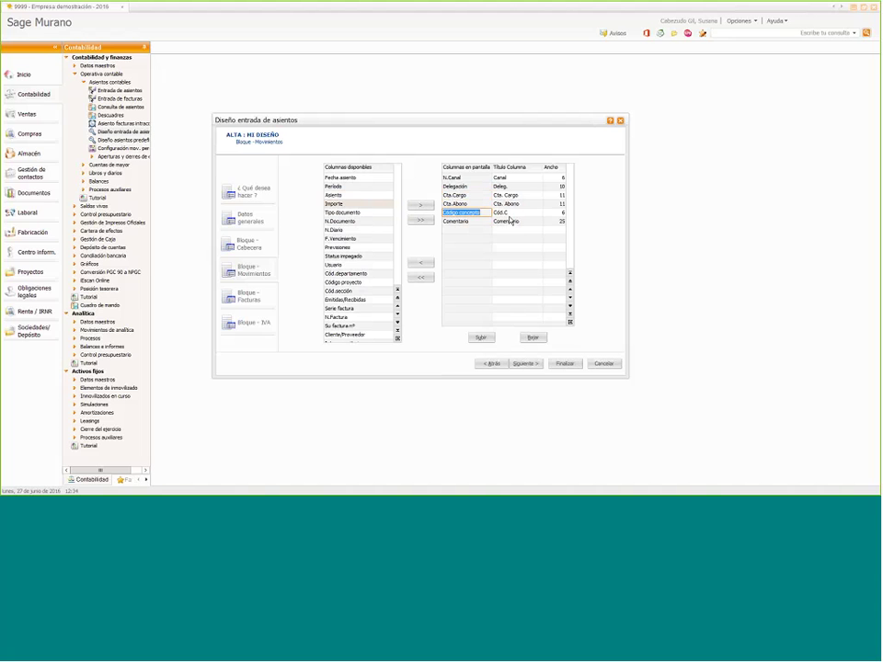
click(510, 221)
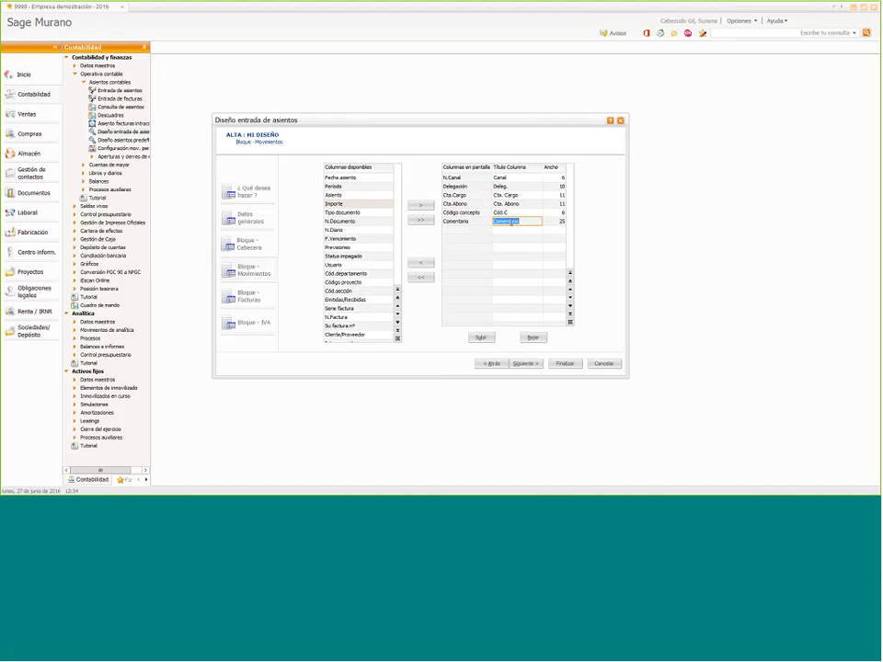
click(554, 223)
text(6)
key(Return)
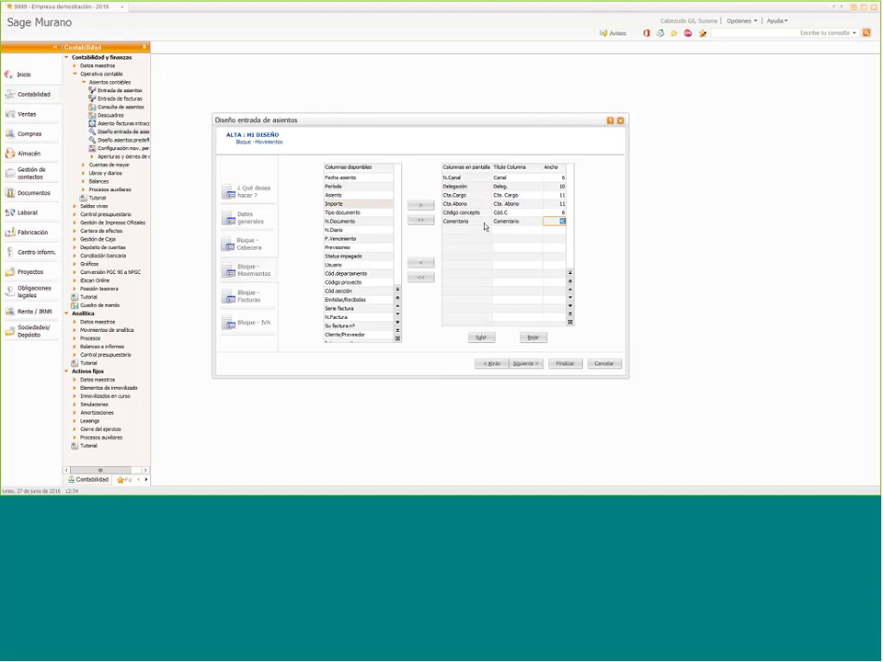
click(360, 214)
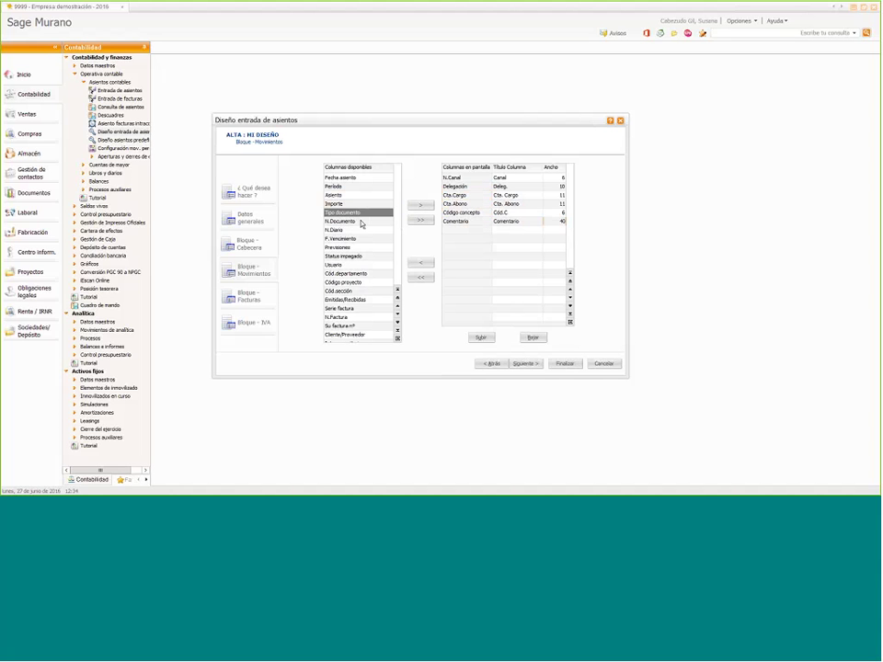
click(359, 221)
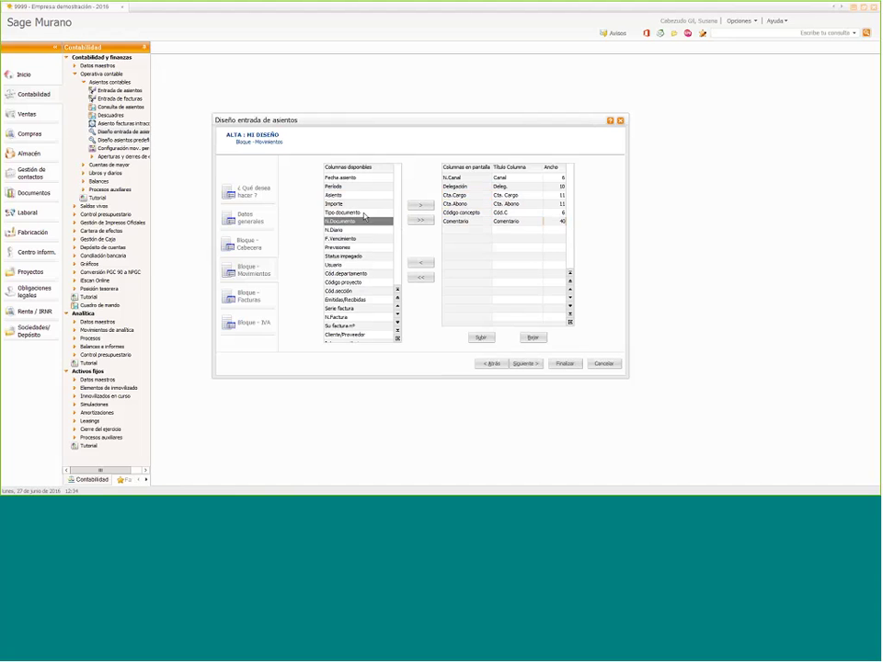
click(363, 213)
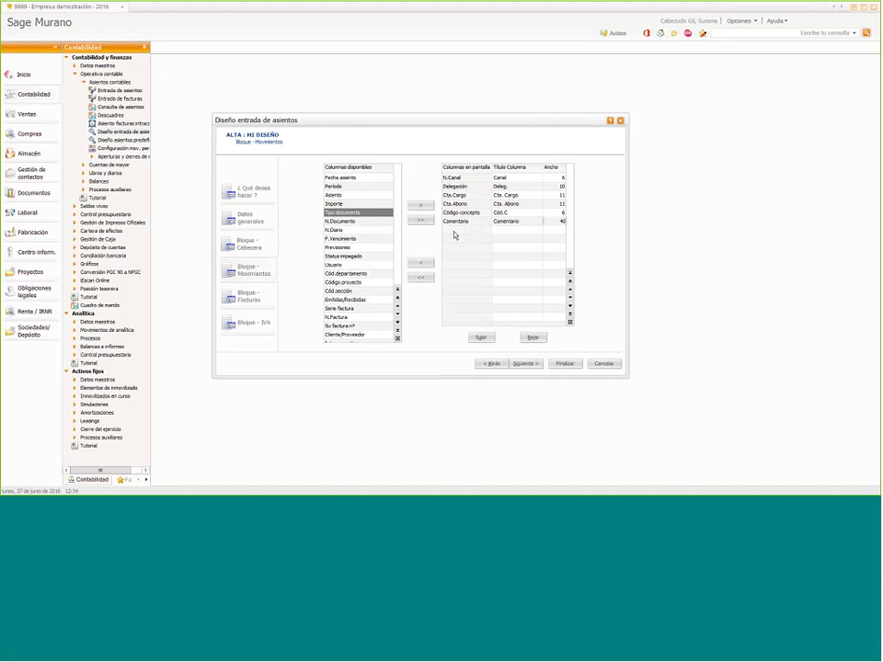
click(367, 223)
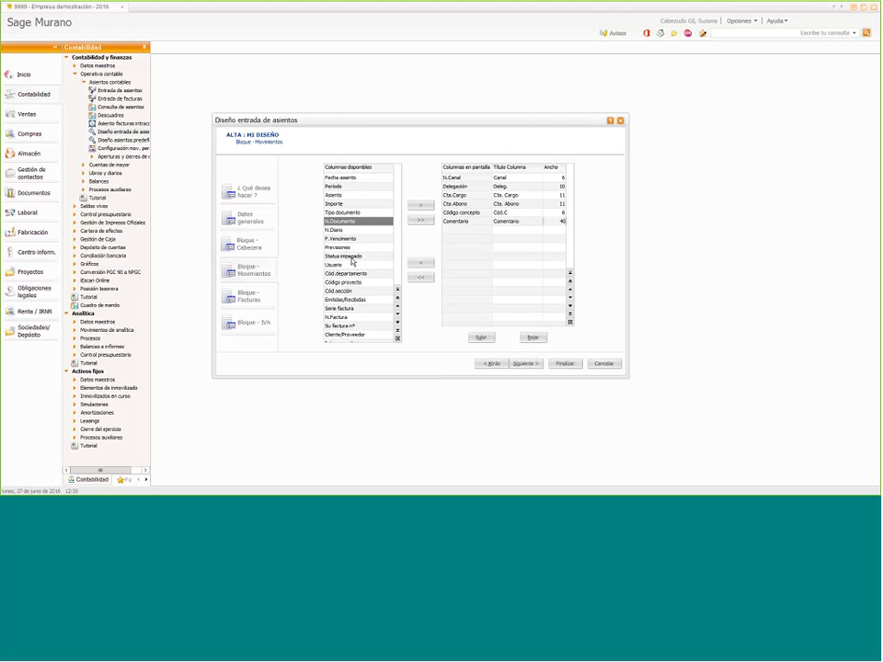
Look through the columns available for the movements block to see which other fields can be included
key(Down)
key(Down)
key(Down)
key(Down)
key(Down)
key(Down)
key(Down)
key(Down)
key(Down)
key(Down)
key(Down)
key(Down)
key(Down)
key(Down)
key(Down)
key(Down)
key(Down)
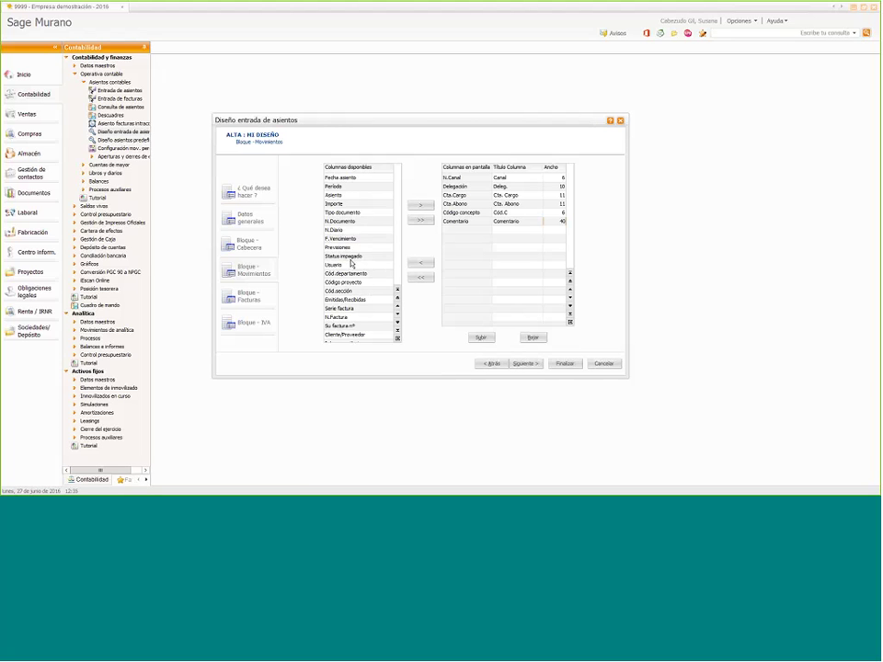
key(Down)
key(Down)
key(Down)
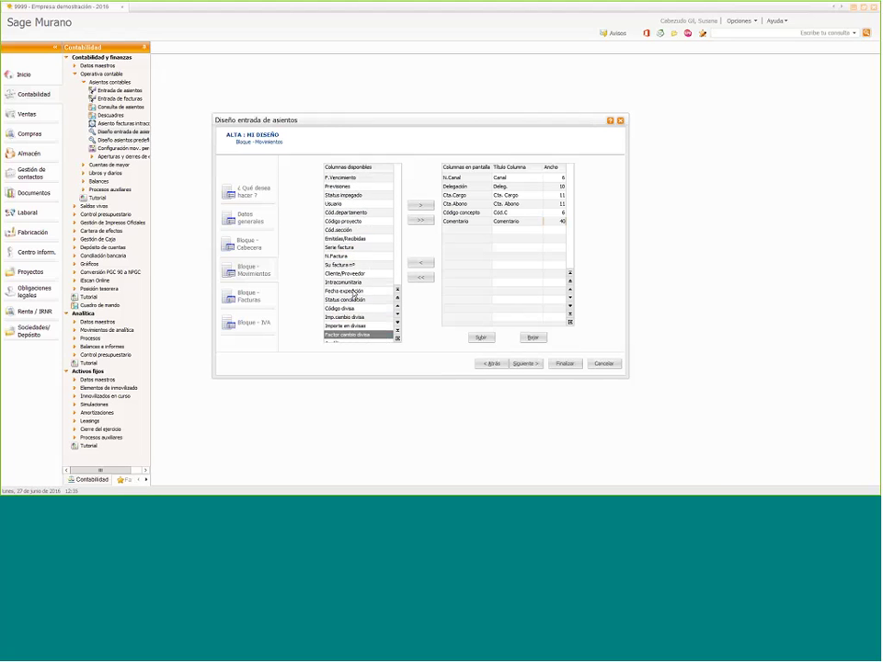
key(Down)
key(Down)
key(Down)
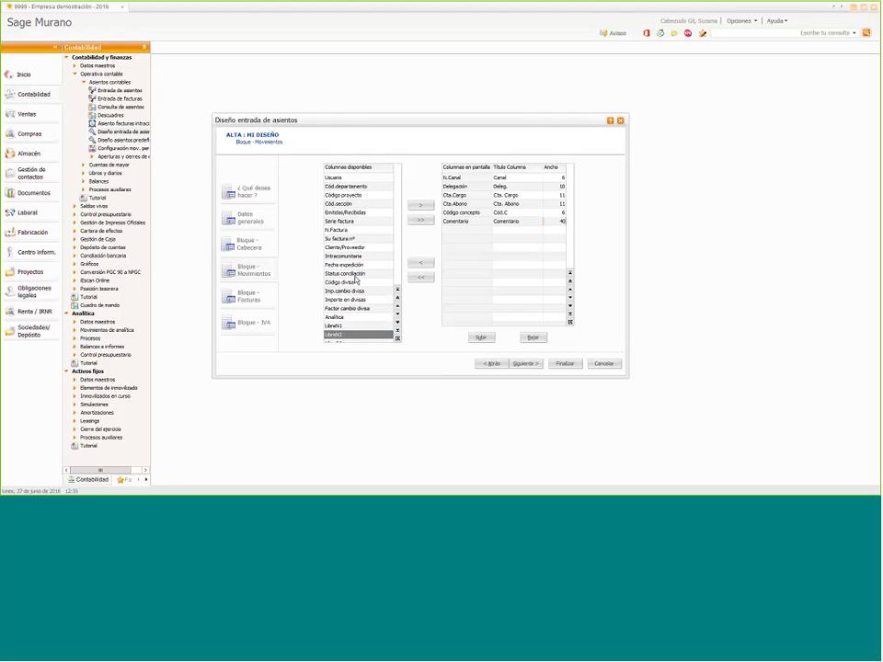
key(Down)
key(Down)
key(Down)
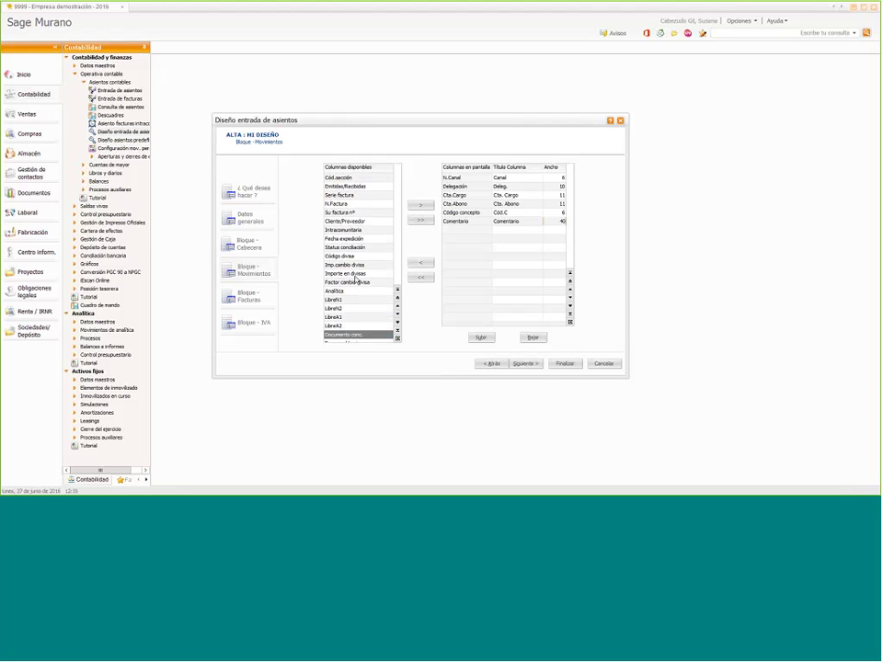
key(Down)
key(Down)
key(Down)
key(Down)
key(Down)
key(Down)
key(Up)
key(Up)
key(Up)
key(Up)
key(Up)
key(Up)
key(Up)
key(Up)
key(Up)
key(Up)
key(Up)
key(Up)
key(Up)
key(Up)
key(Up)
key(Up)
key(Up)
key(Up)
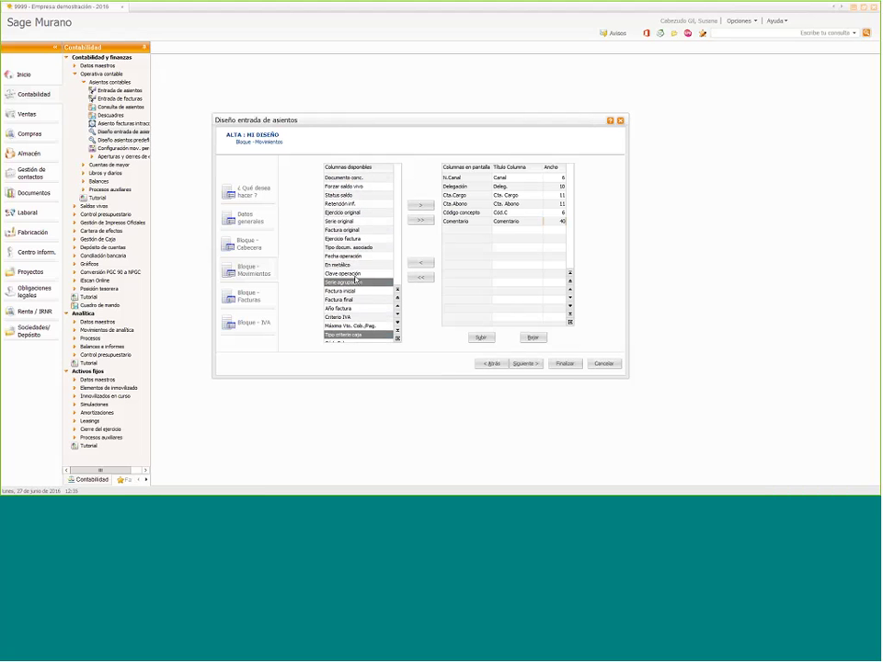
key(Up)
key(Up)
key(Up)
key(Up)
key(Up)
key(Up)
key(Up)
key(Up)
key(Up)
key(Up)
key(Up)
key(Up)
key(Up)
key(Up)
key(Up)
key(Up)
key(Up)
key(Up)
key(Up)
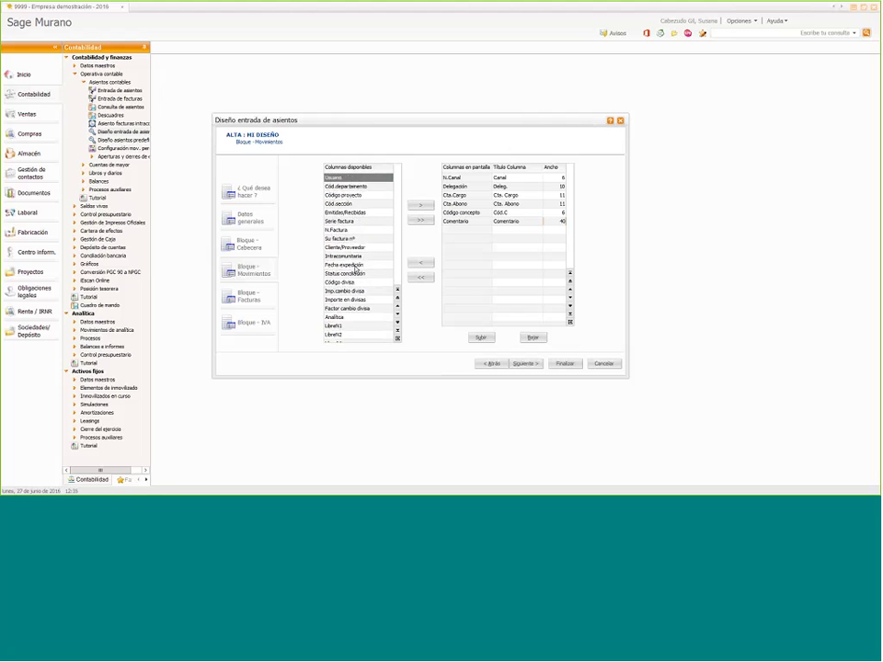
Add the Importe and Emitidas/Recibidas columns to the movements block
key(Down)
key(Down)
key(Down)
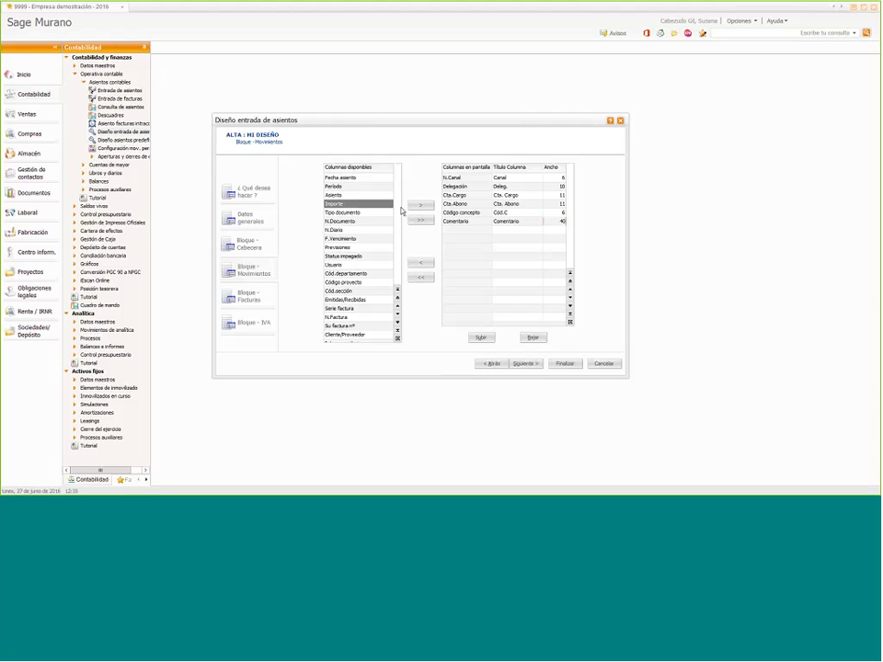
click(420, 204)
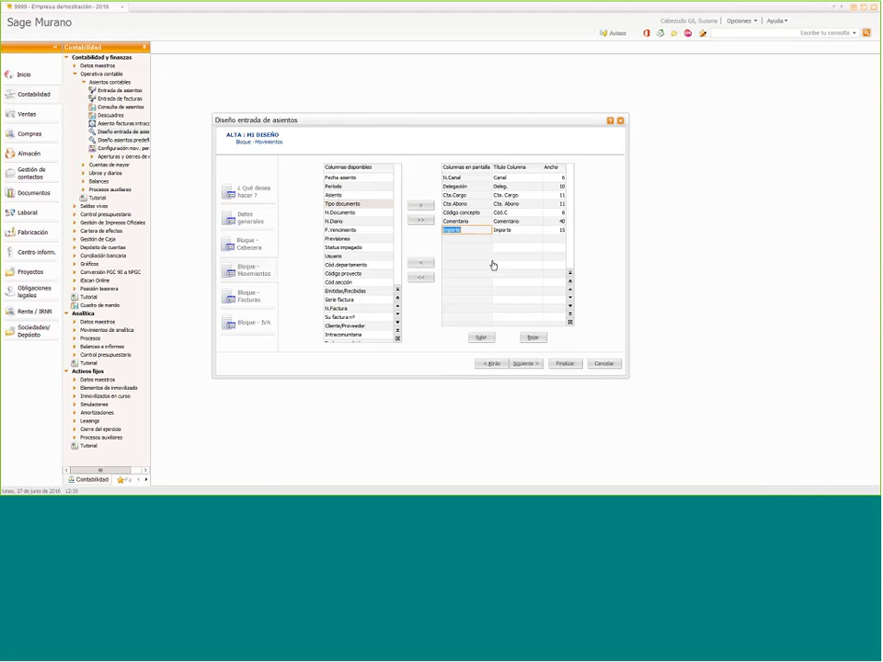
click(358, 290)
click(420, 204)
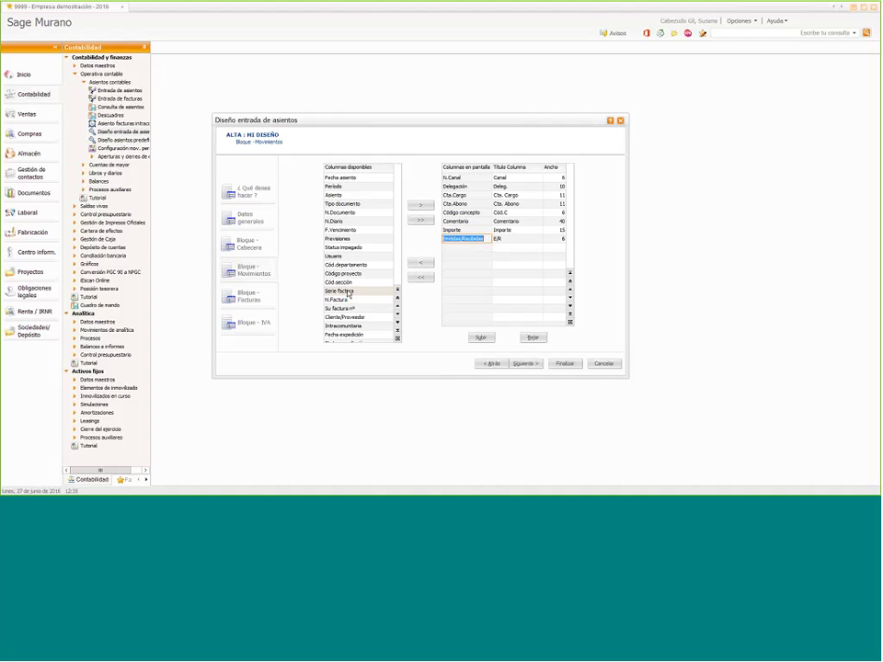
Add the F.Vencimiento, Previsiones, N.Factura and Su factura nº columns to the movements block
click(357, 229)
click(414, 207)
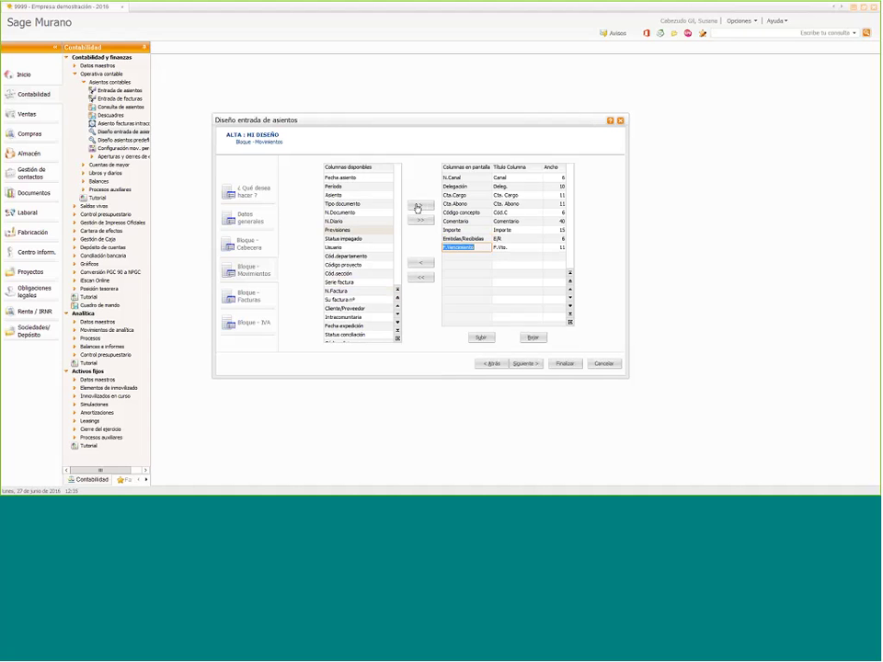
click(417, 207)
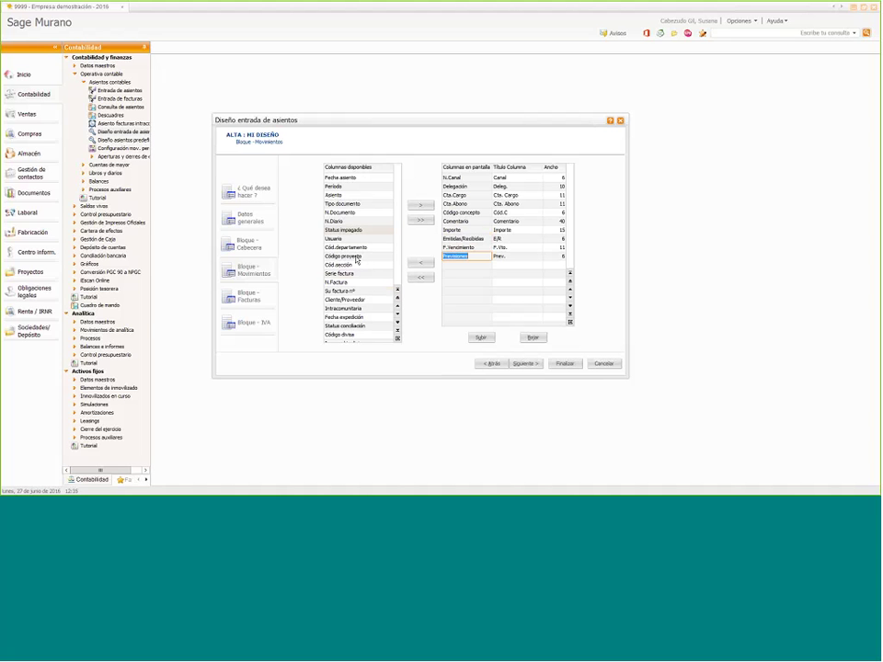
click(364, 282)
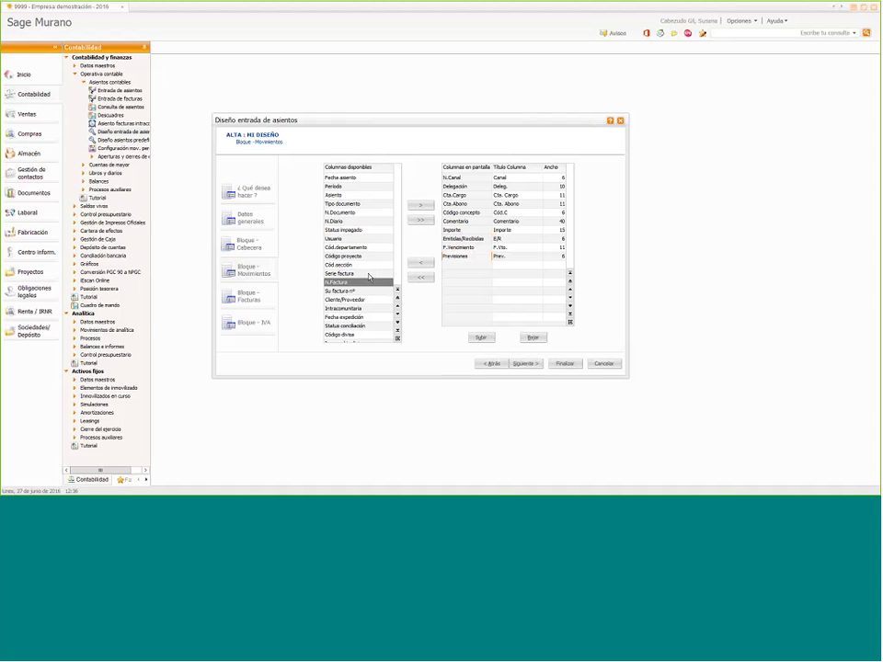
click(419, 208)
click(418, 208)
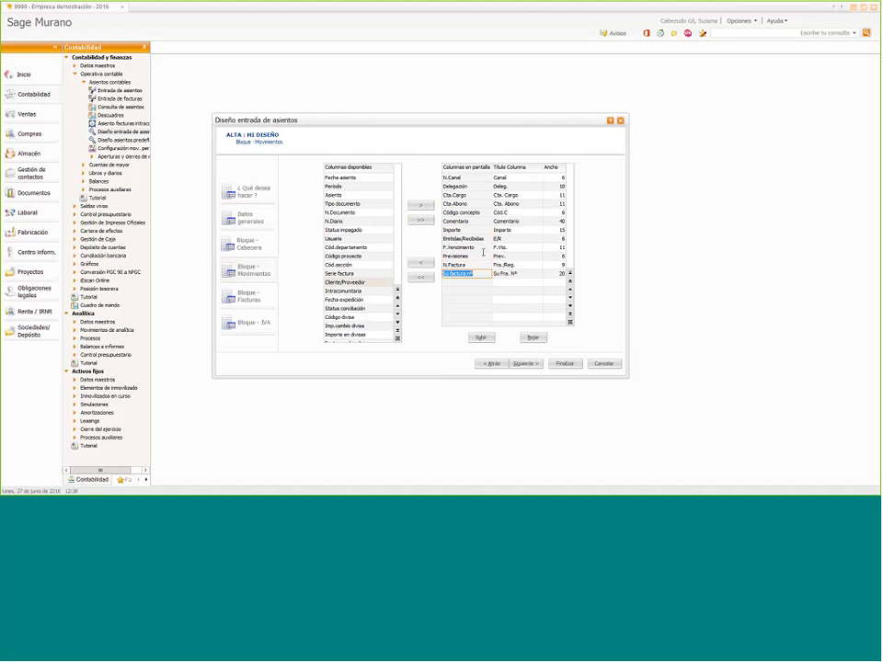
Review the remaining available columns of the movements block, from Intracomunitaria down to Cód. Elemento
click(364, 290)
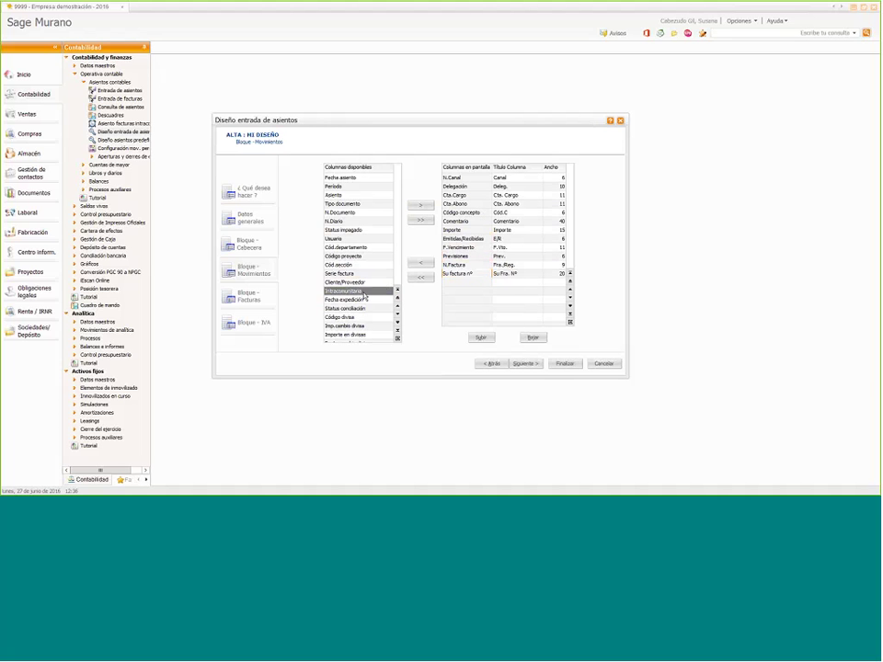
key(Down)
key(Down)
key(Down)
key(Down)
key(Down)
key(Down)
key(Down)
key(Down)
key(Down)
key(Down)
key(Down)
key(Down)
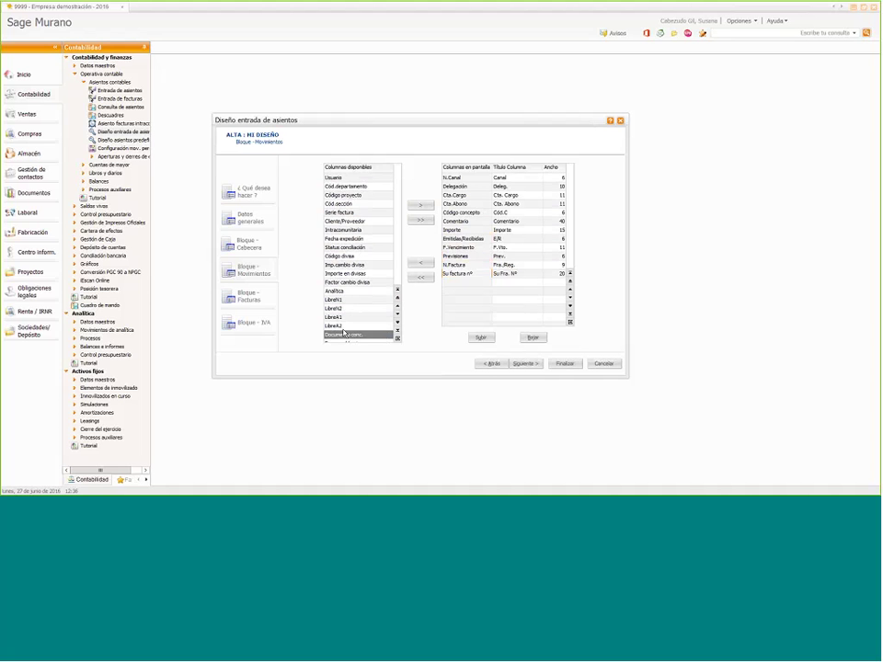
scroll(344, 333, down, 3)
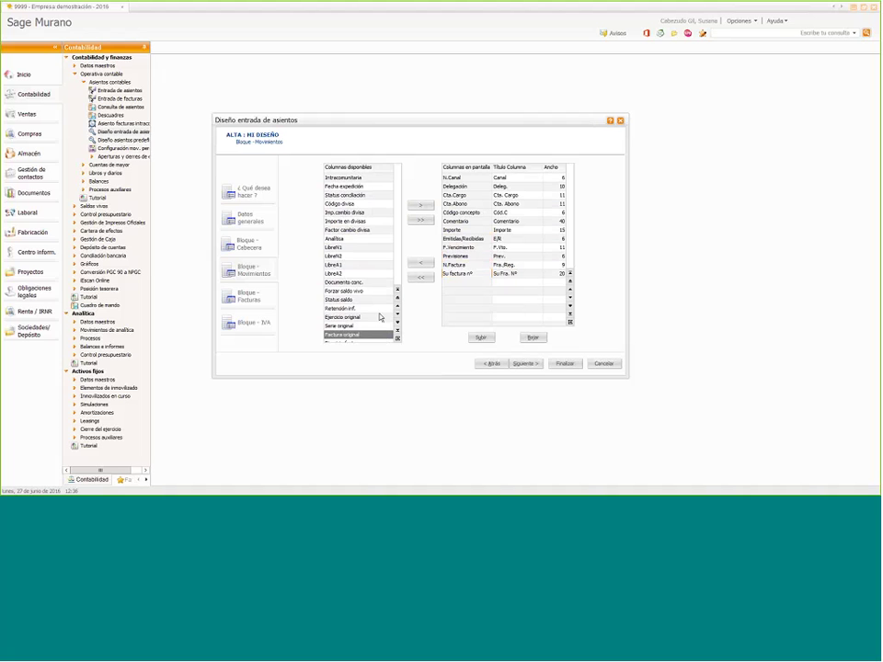
key(Down)
key(Down)
key(Down)
key(Down)
key(Down)
key(Down)
key(Down)
key(Down)
key(Down)
key(Down)
key(Down)
key(Down)
scroll(361, 295, down, 1)
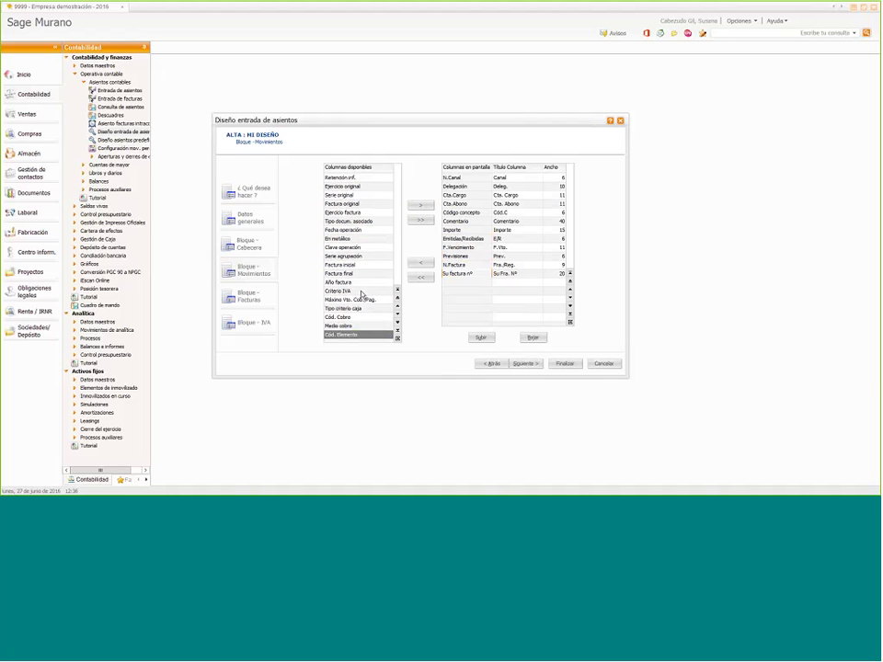
click(364, 282)
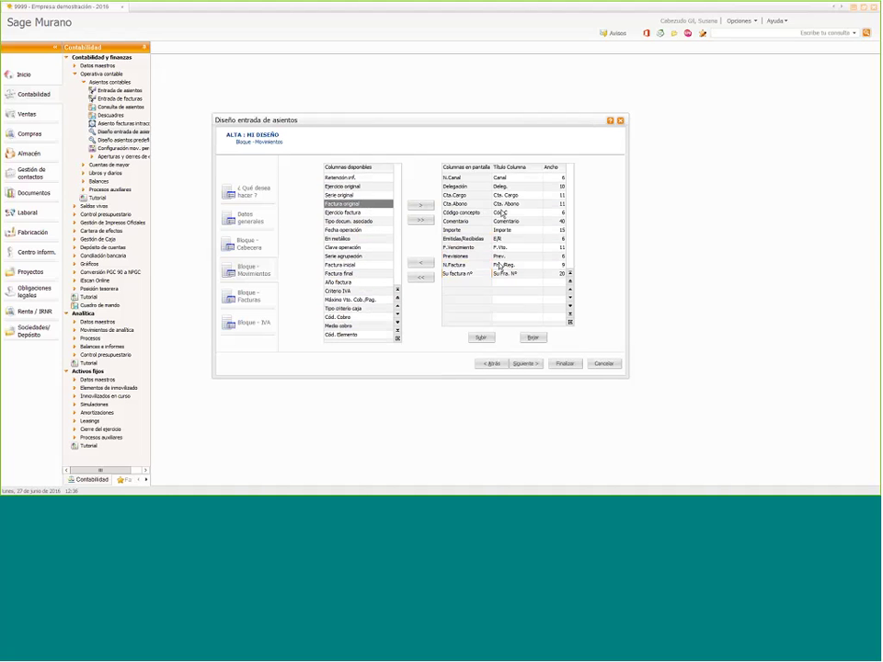
Continue to the invoices block and add the Fecha factura, Importe factura, Cliente/Proveedor and Nombre Cli/Pro columns
click(526, 364)
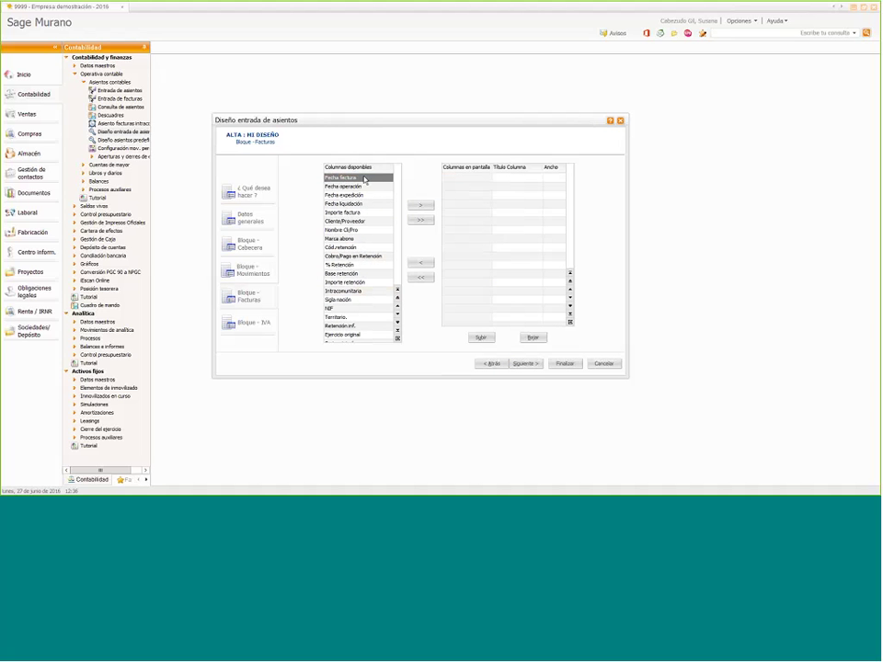
click(419, 206)
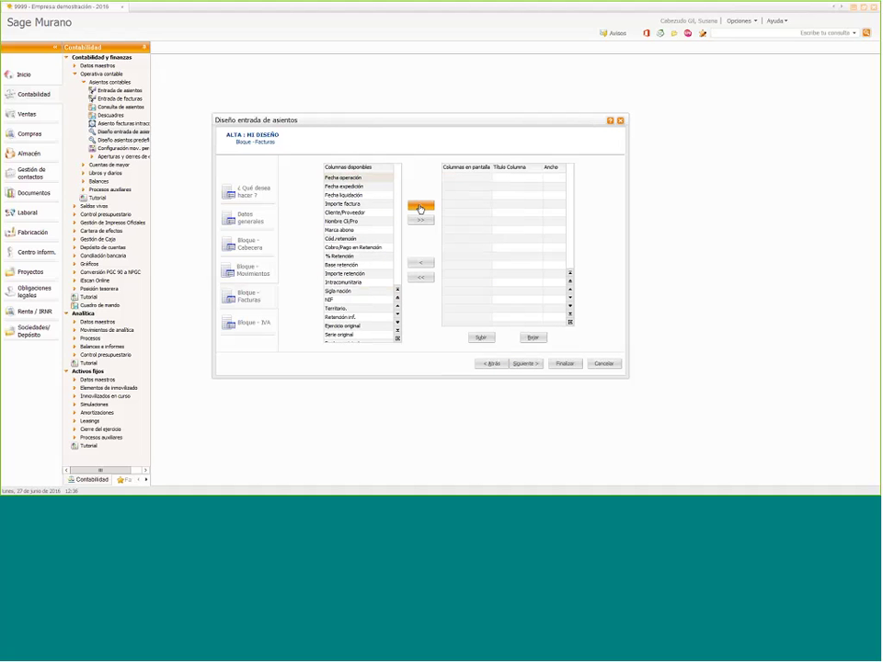
click(364, 205)
click(419, 205)
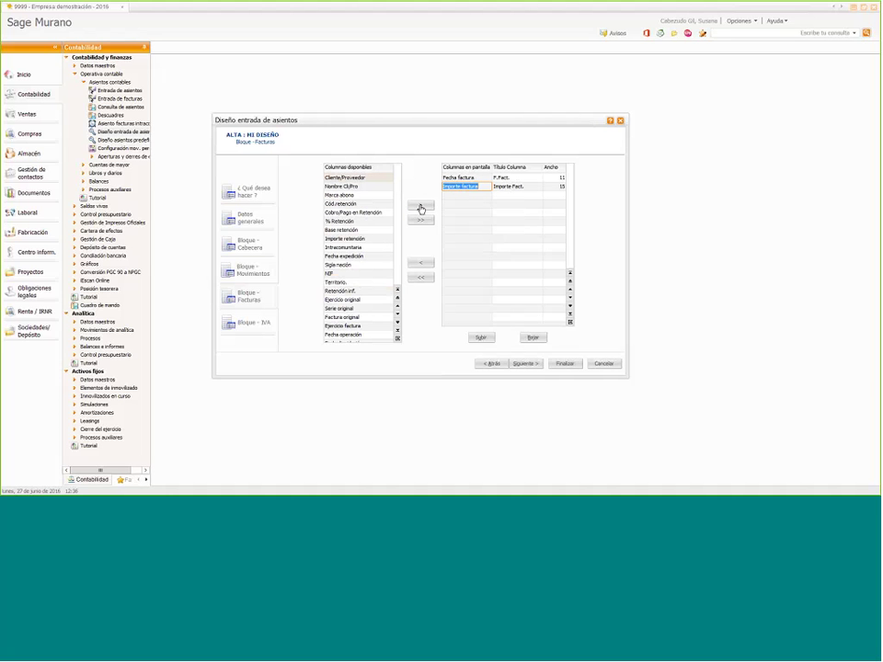
click(420, 208)
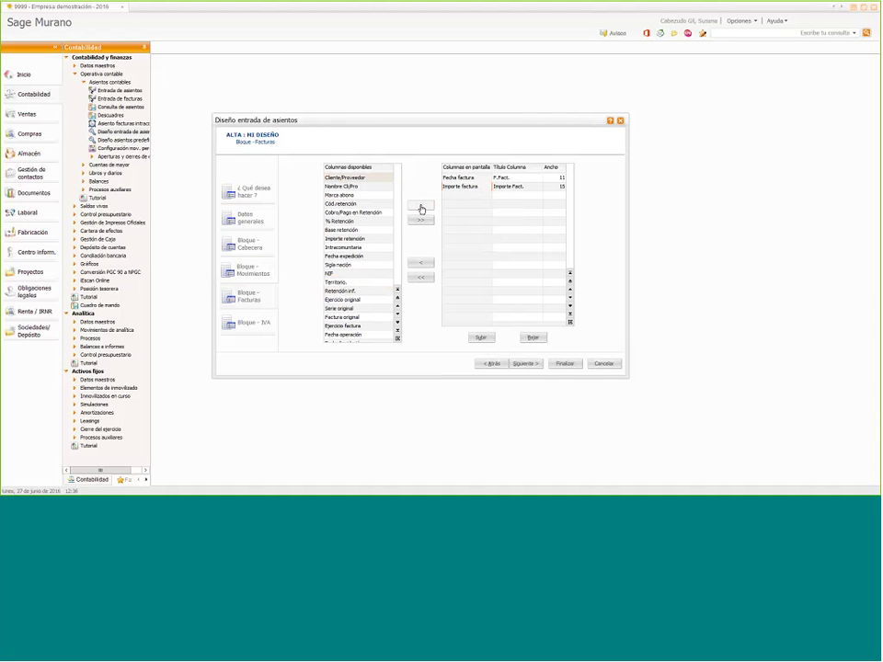
click(420, 208)
click(418, 208)
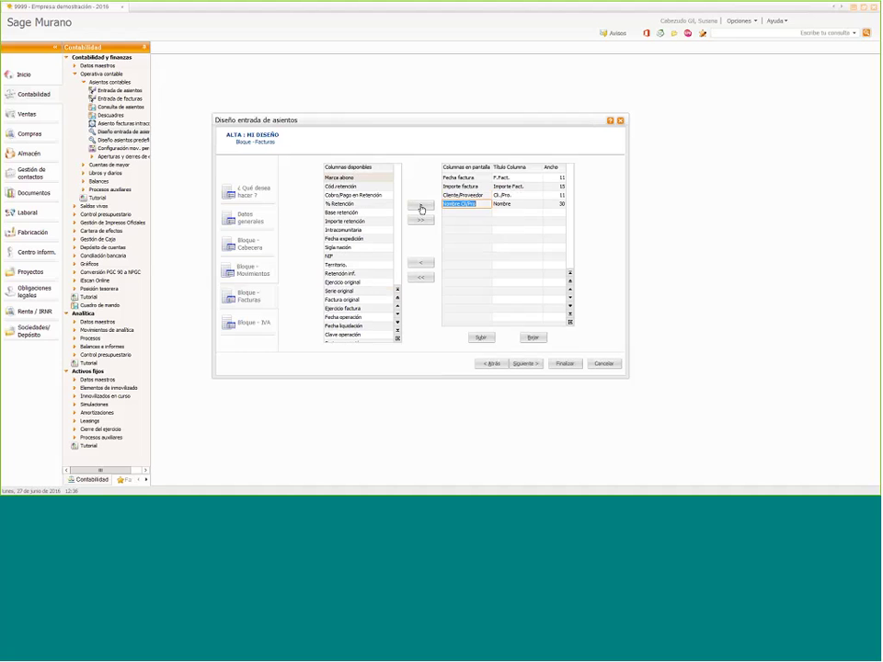
Add the Cód.retención, % Retención, Base retención and Importe retención columns to the invoices block
click(378, 186)
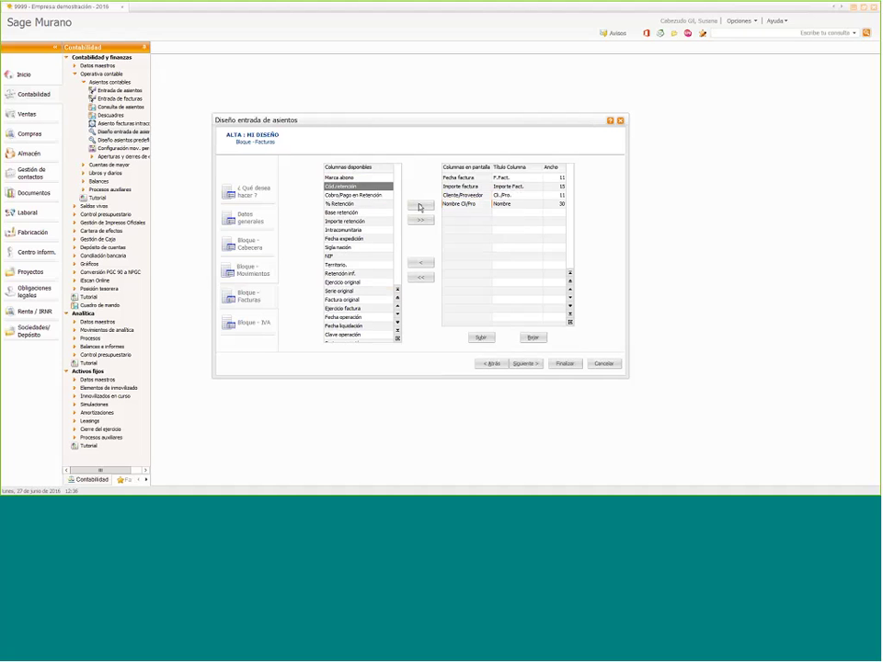
click(419, 208)
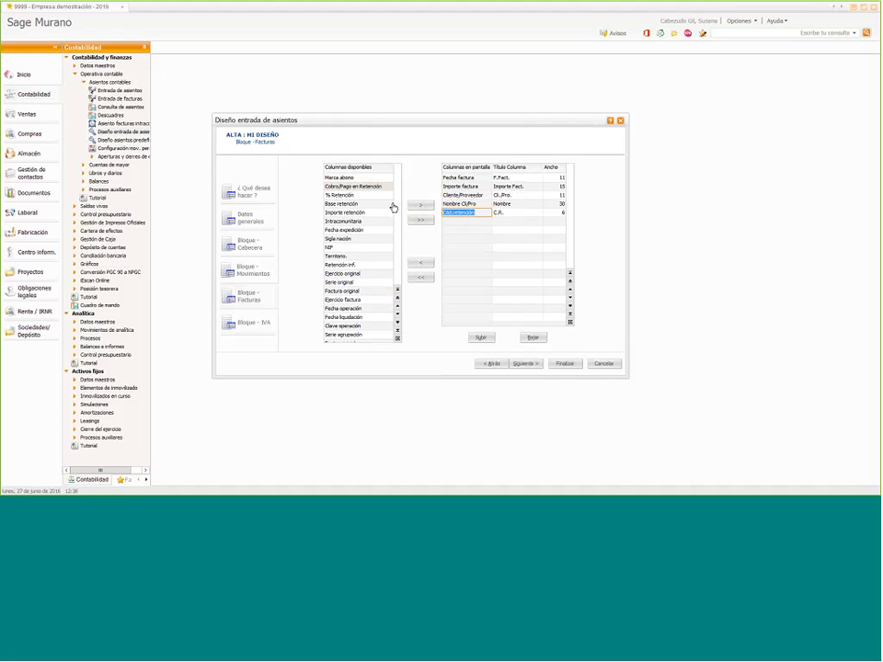
click(378, 195)
click(419, 208)
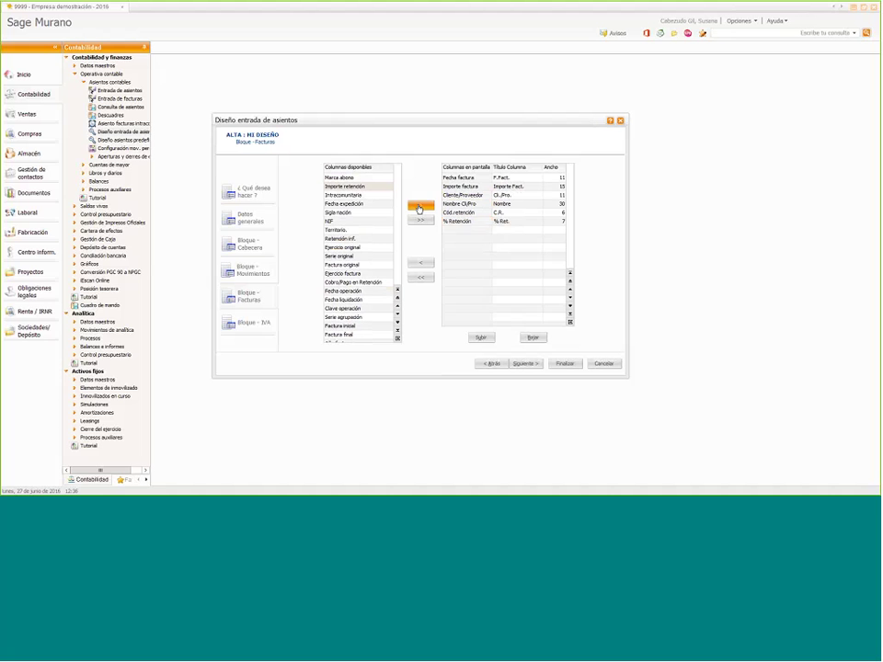
click(420, 207)
click(419, 207)
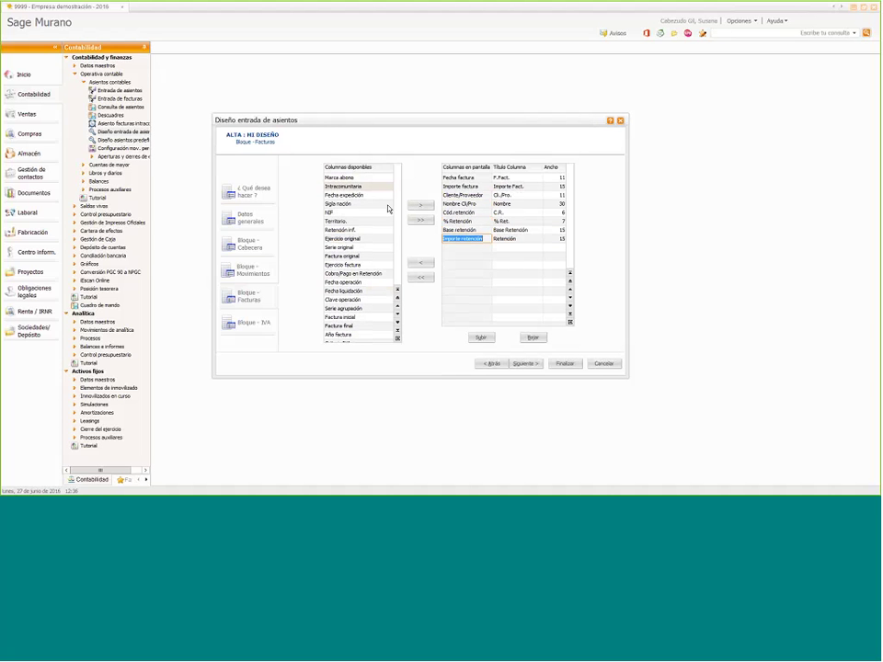
Add the Sigla nación and NIF columns to the invoices block and continue to the IVA block
click(384, 203)
click(419, 206)
click(419, 205)
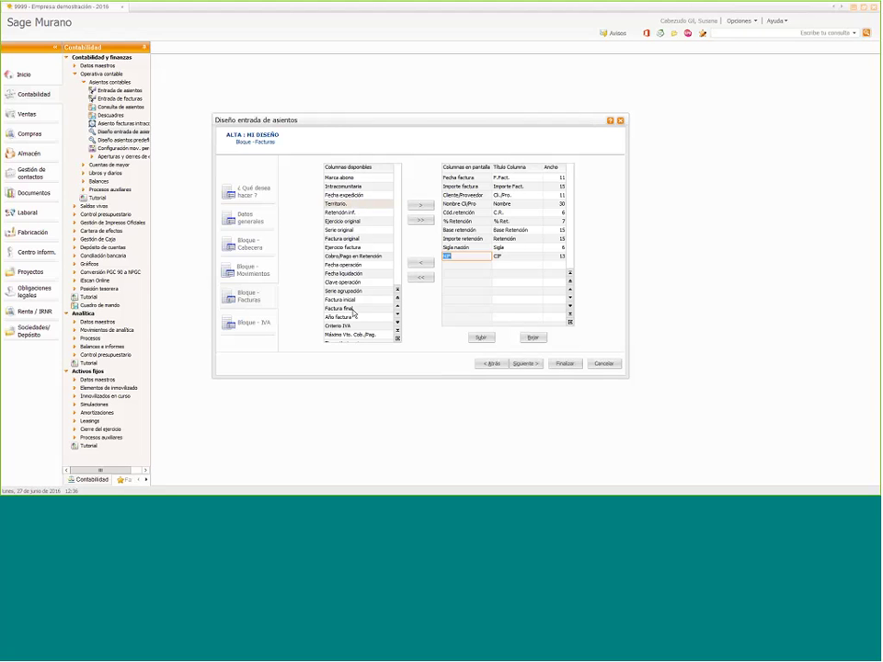
scroll(350, 311, down, 1)
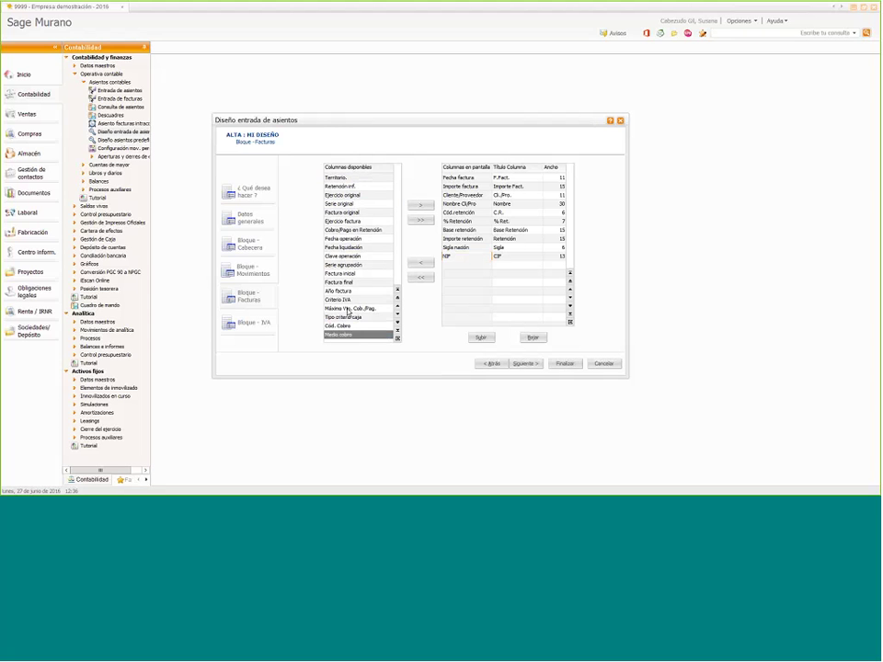
click(525, 364)
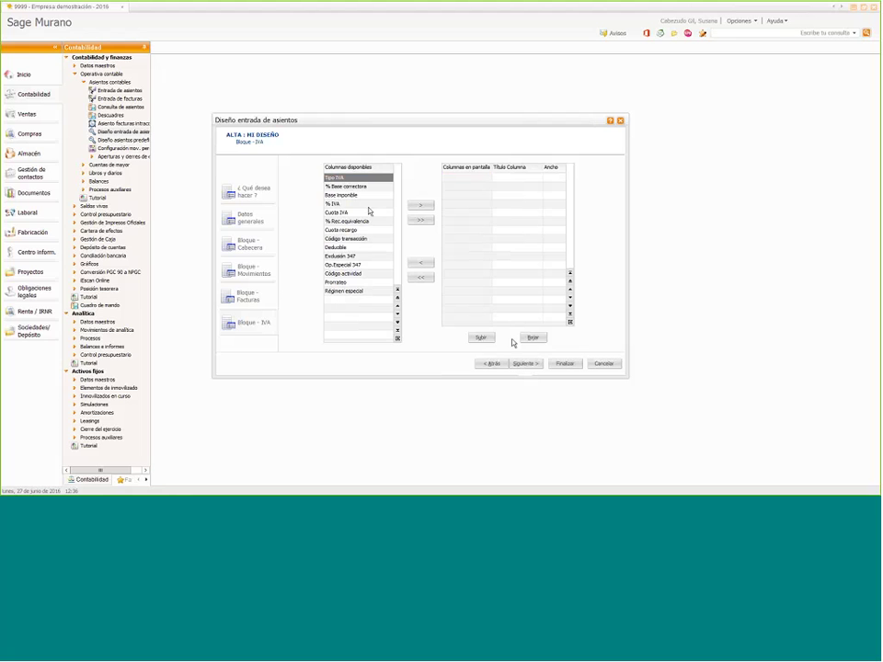
Add the Tipo IVA, Base imponible, % IVA, Cuota IVA and Código transacción columns to the IVA block
click(418, 206)
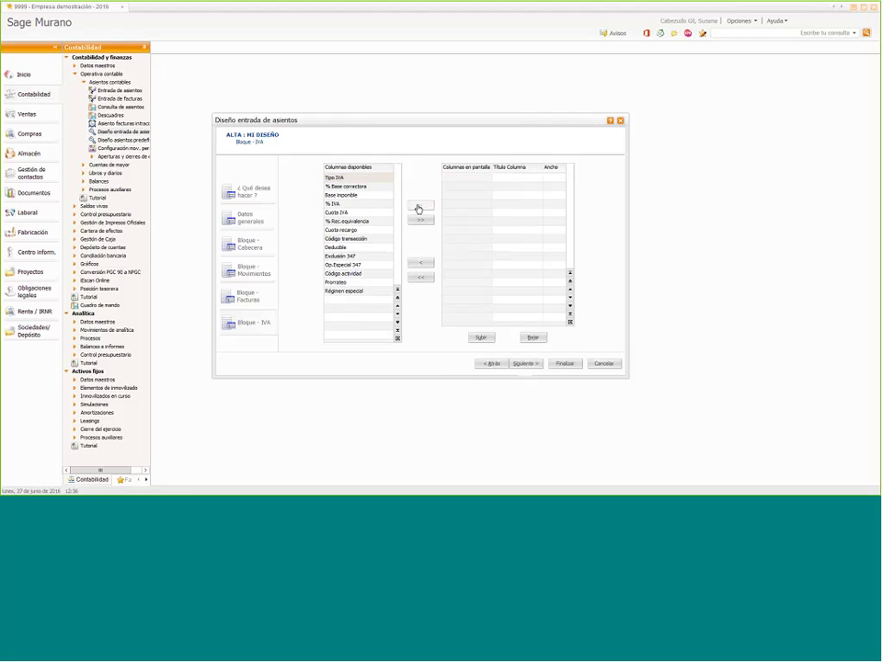
click(418, 207)
click(384, 187)
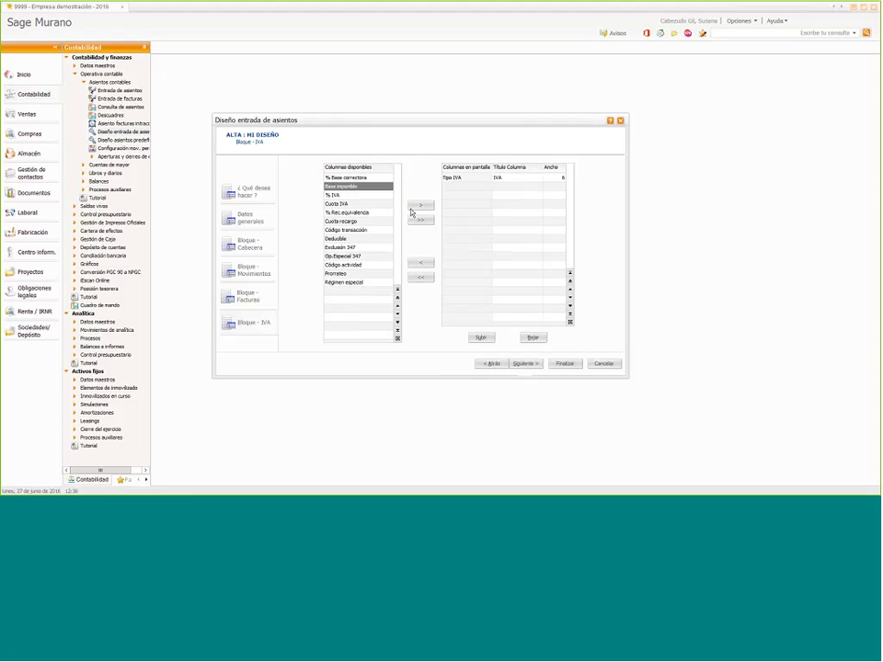
click(416, 209)
click(415, 213)
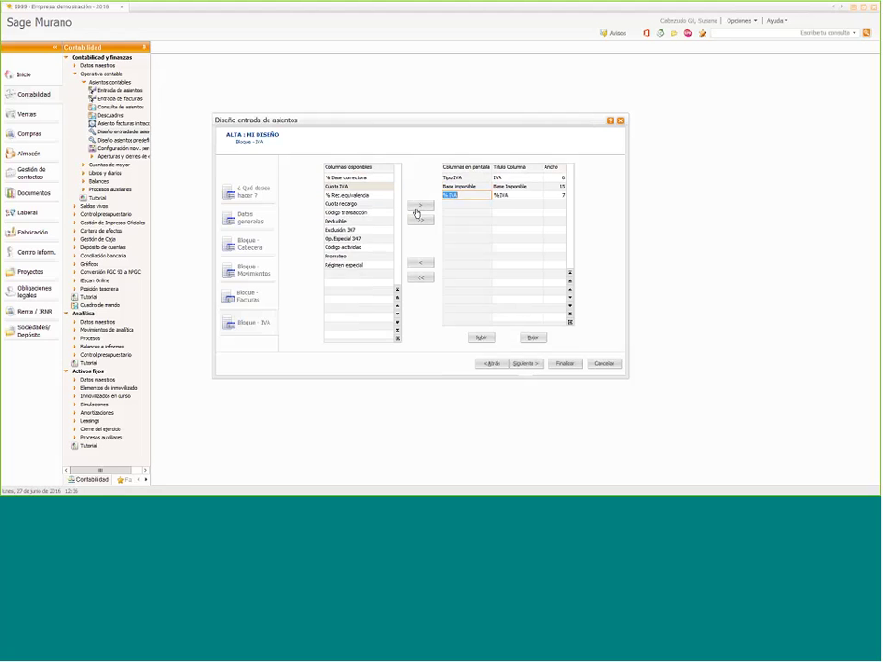
click(416, 213)
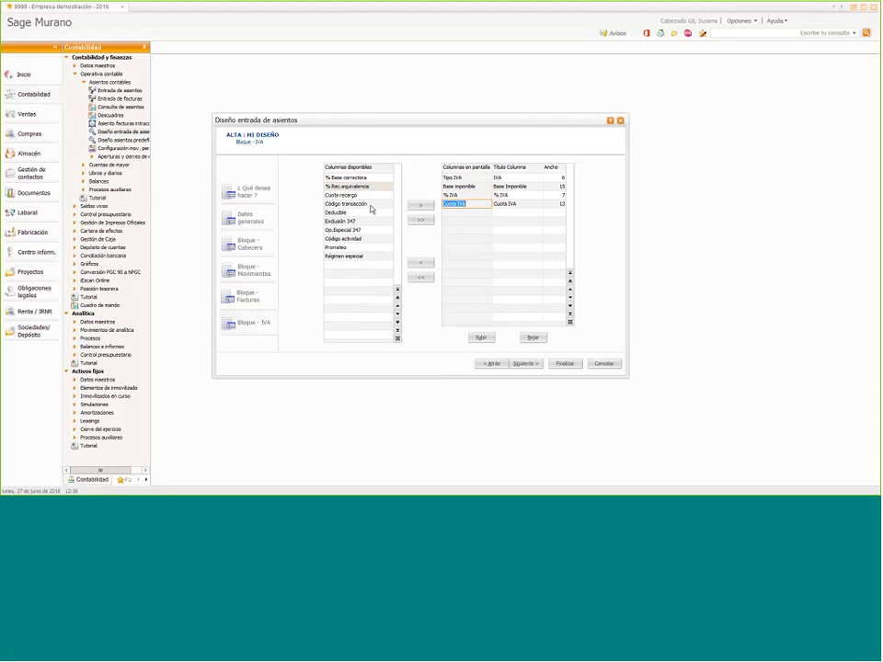
click(372, 204)
click(417, 208)
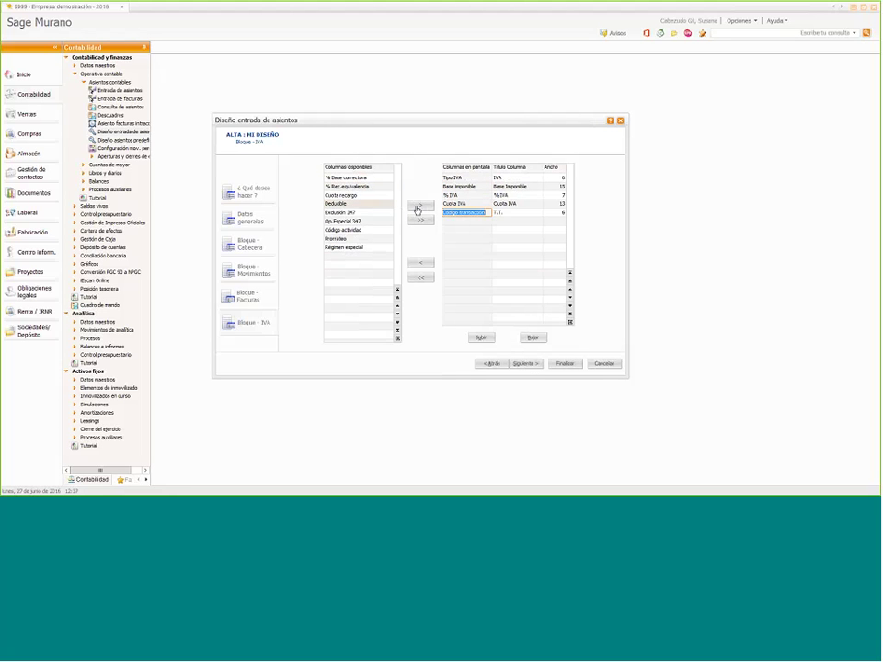
Add the Deducible and Exclusión 347 columns to the IVA block and continue to the wizard's final page
click(416, 208)
click(416, 208)
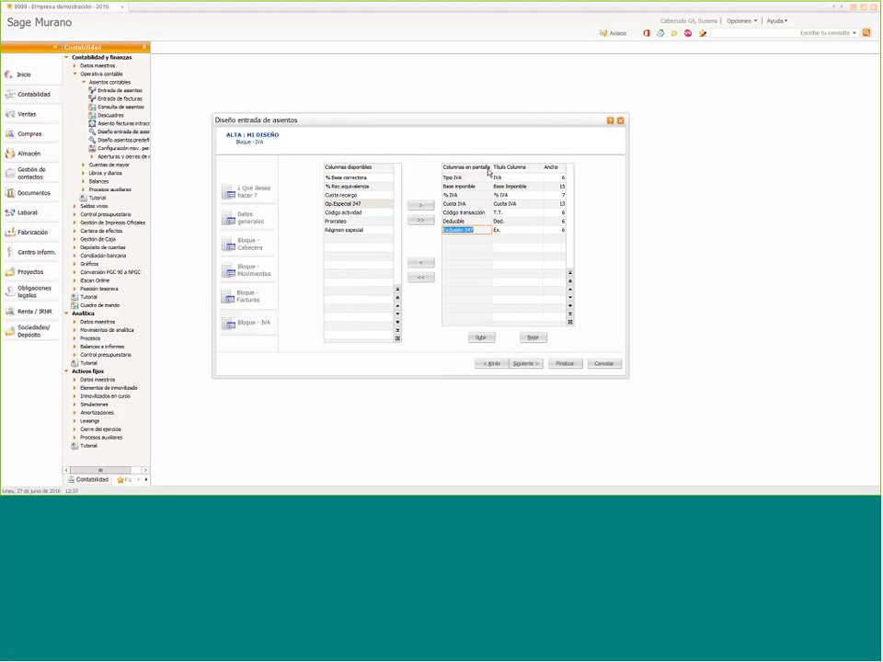
click(526, 364)
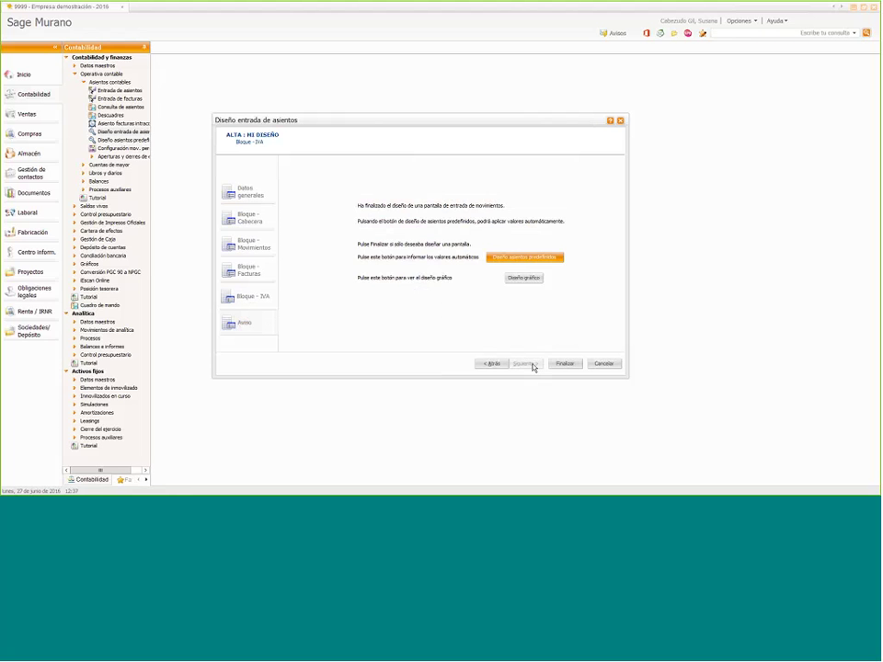
Save the MI DISEÑO changes, preview its graphic layout, and finish the design wizard
click(523, 278)
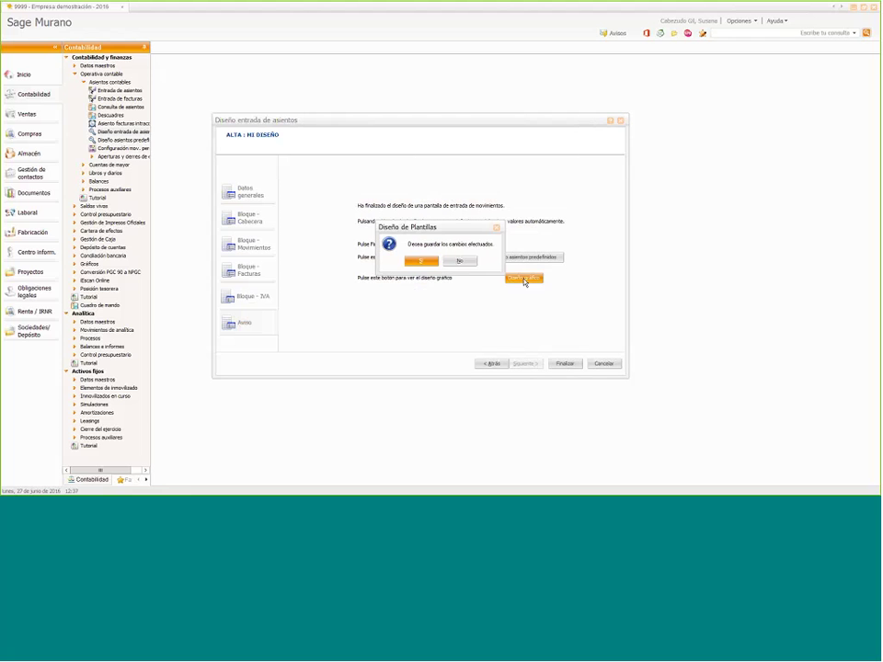
click(422, 262)
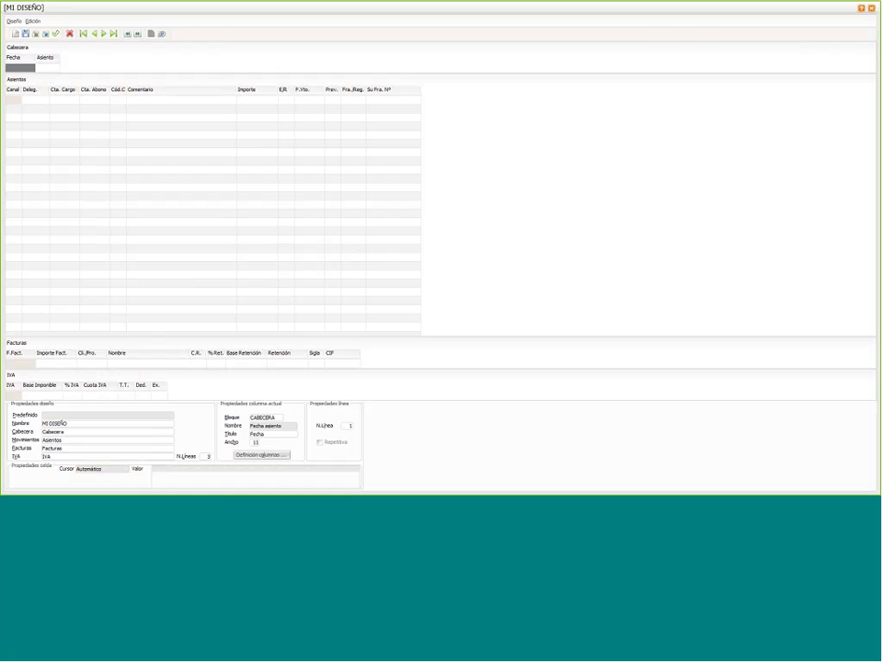
click(871, 7)
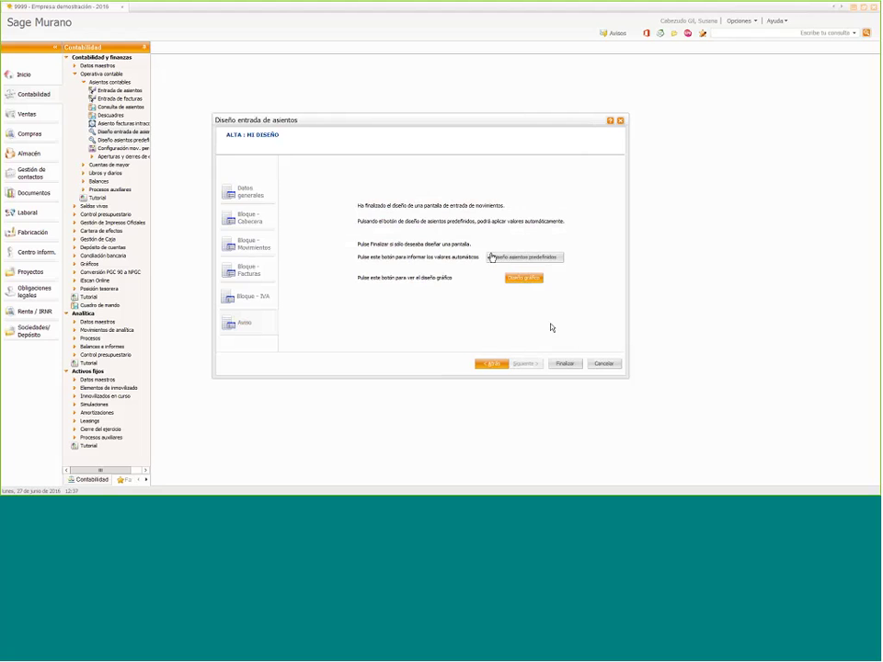
click(561, 363)
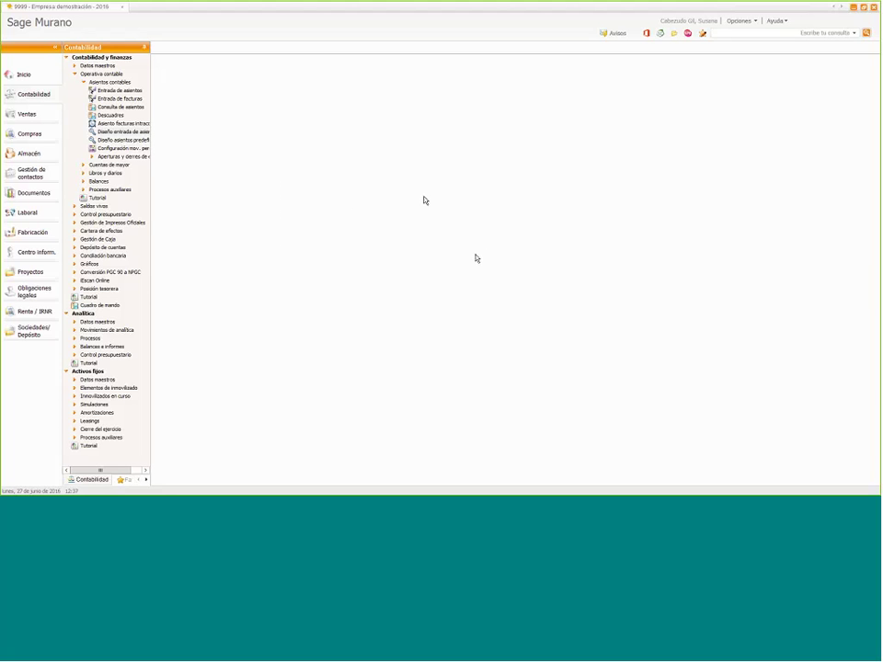
Open Entrada de asientos, select MI DISEÑO as its entry design, and close the journal entry window
click(119, 90)
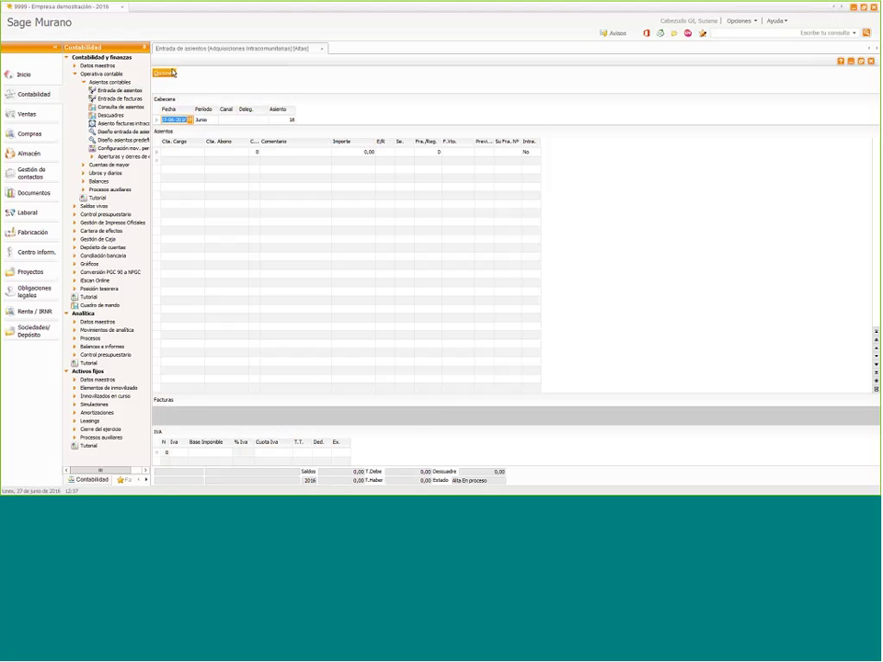
click(166, 72)
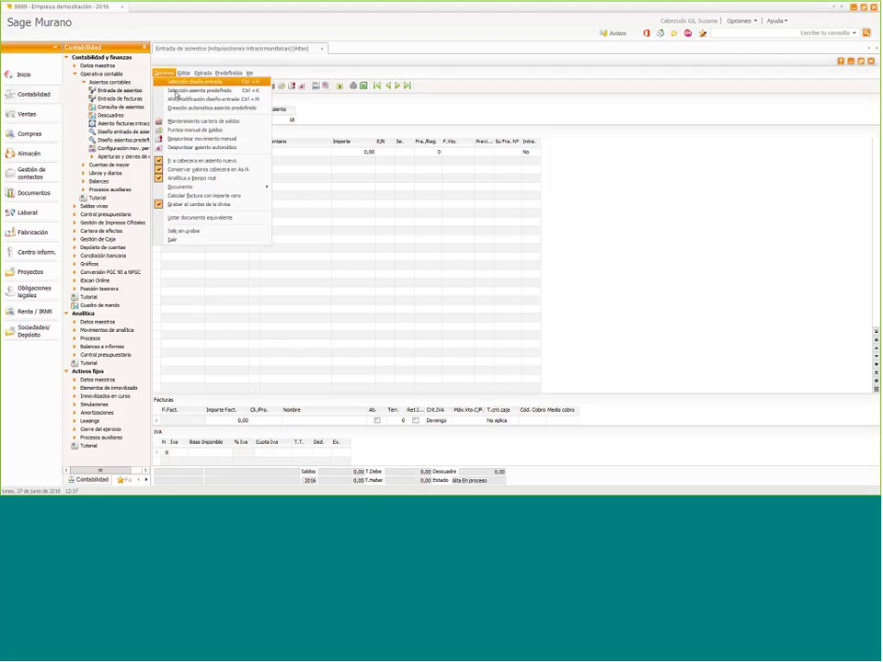
click(207, 81)
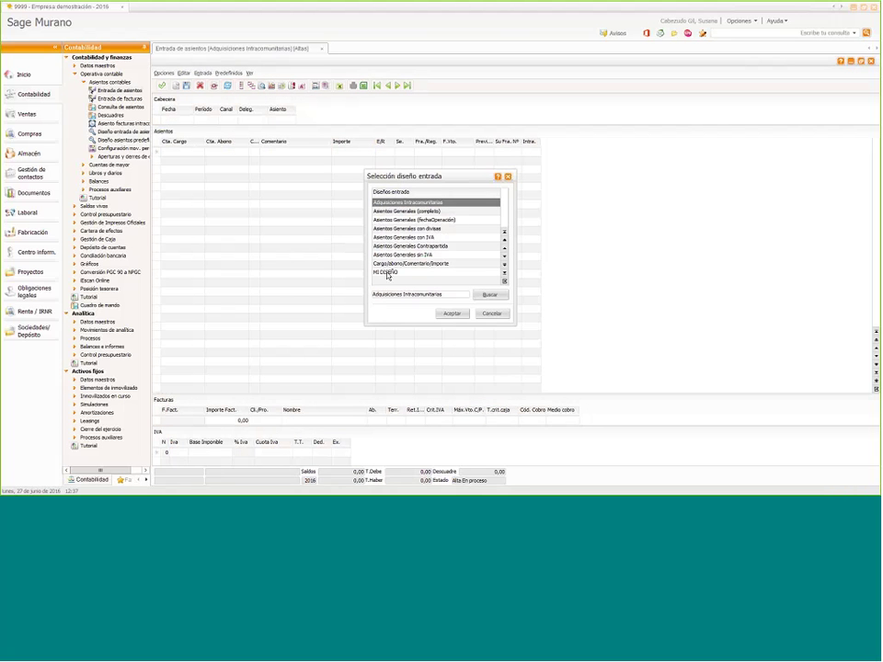
click(392, 273)
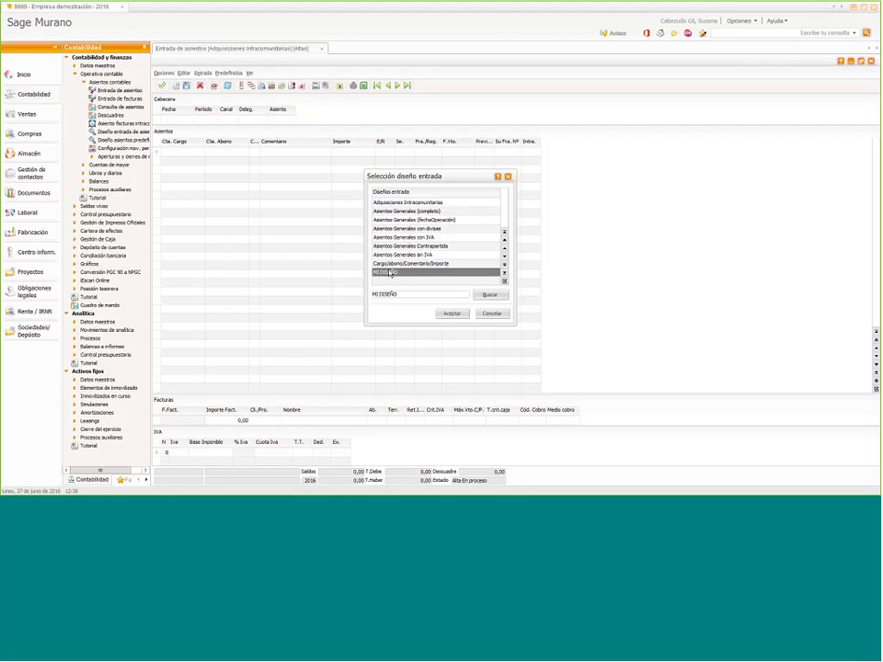
click(451, 313)
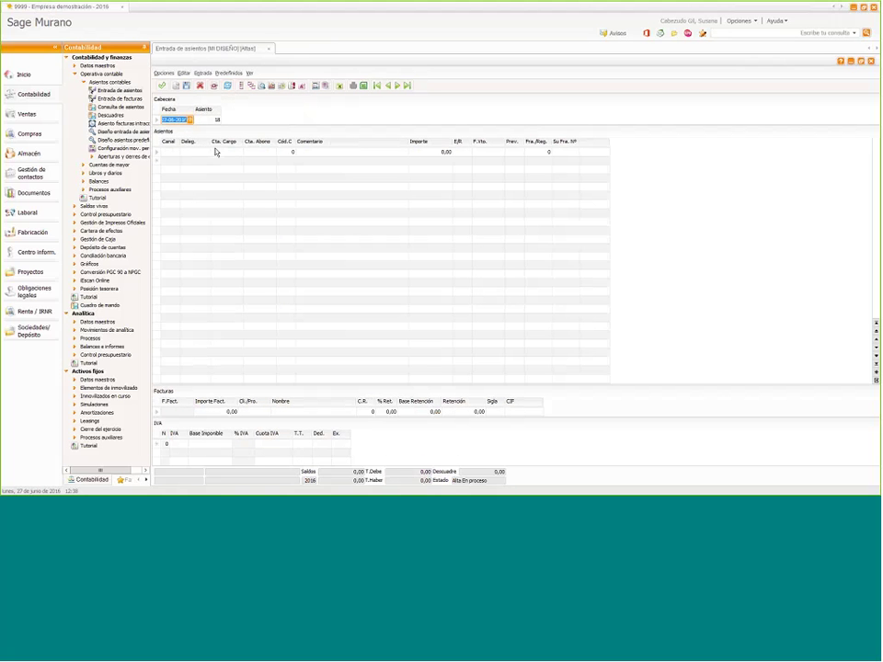
click(176, 154)
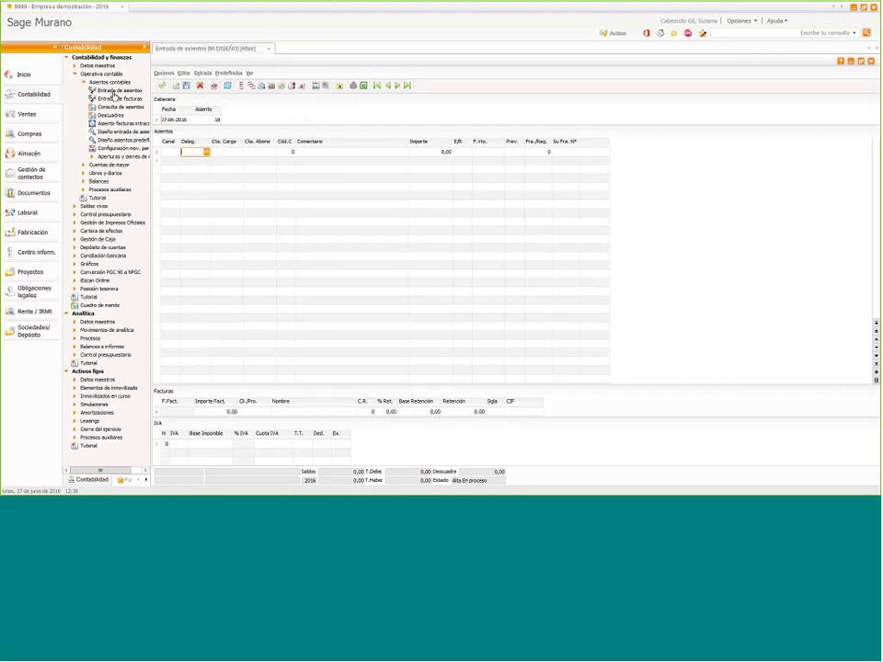
click(113, 92)
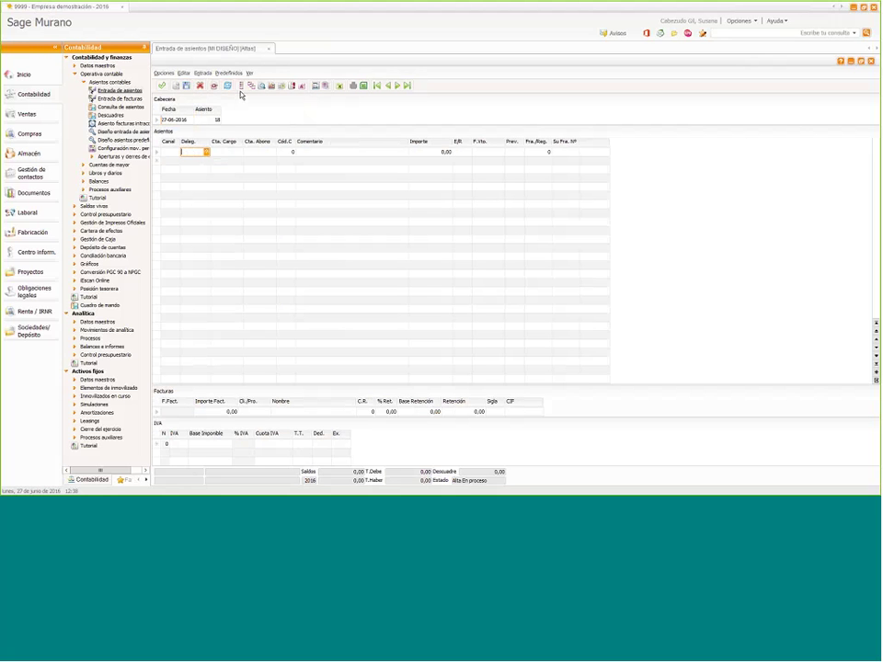
click(268, 49)
Open Consulta de asientos and list the movements using the default date selection values
click(127, 106)
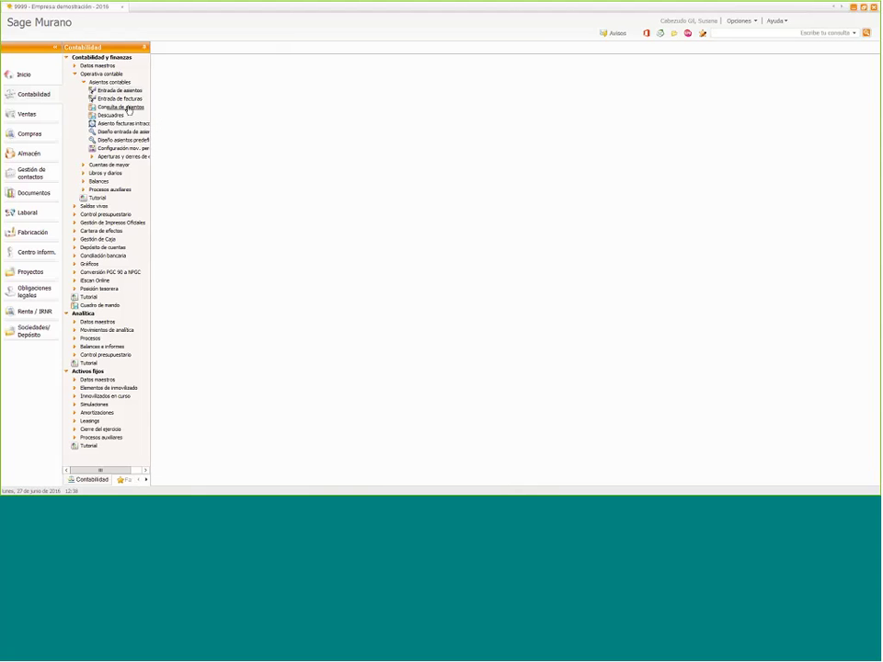
click(130, 108)
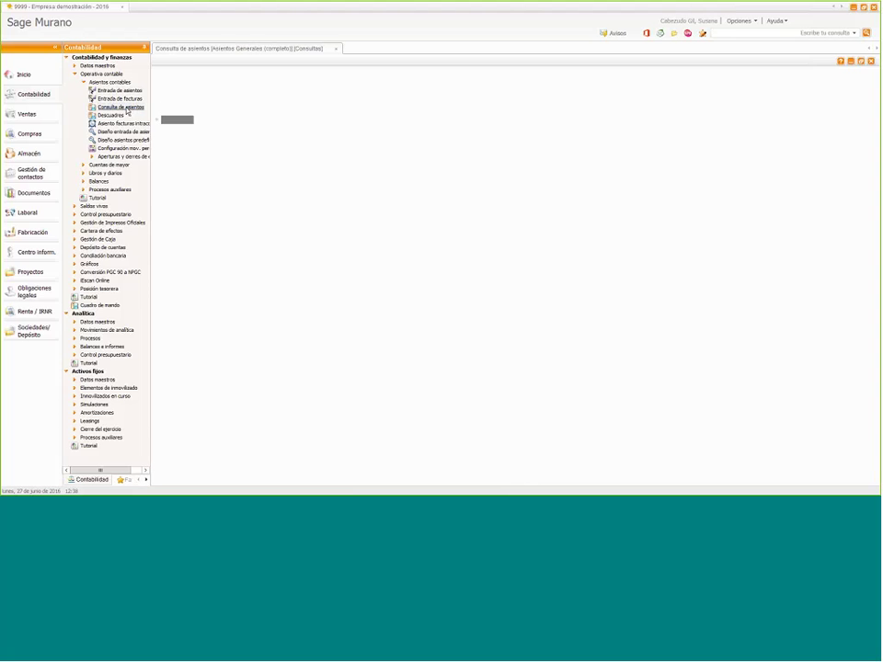
click(493, 196)
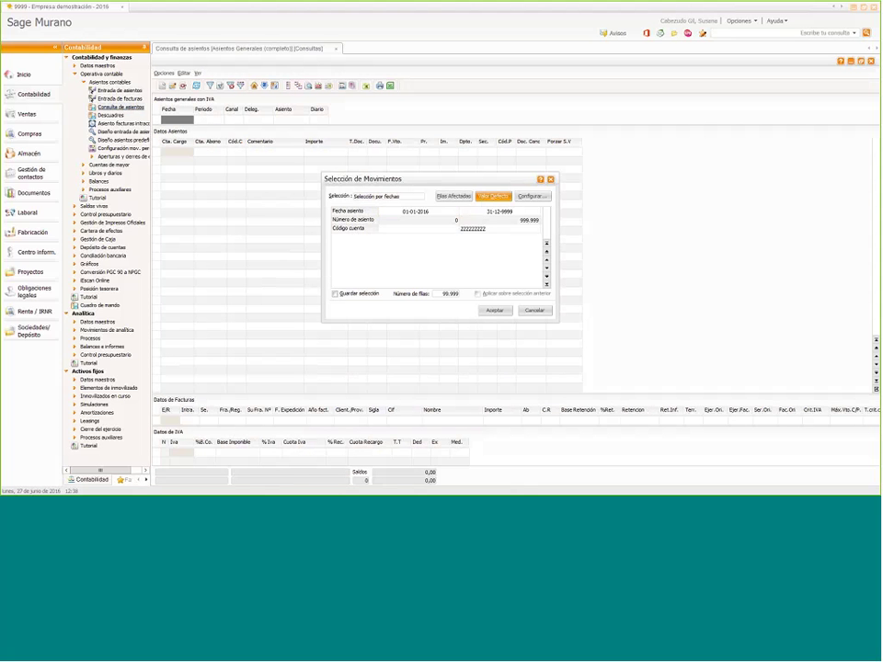
click(494, 311)
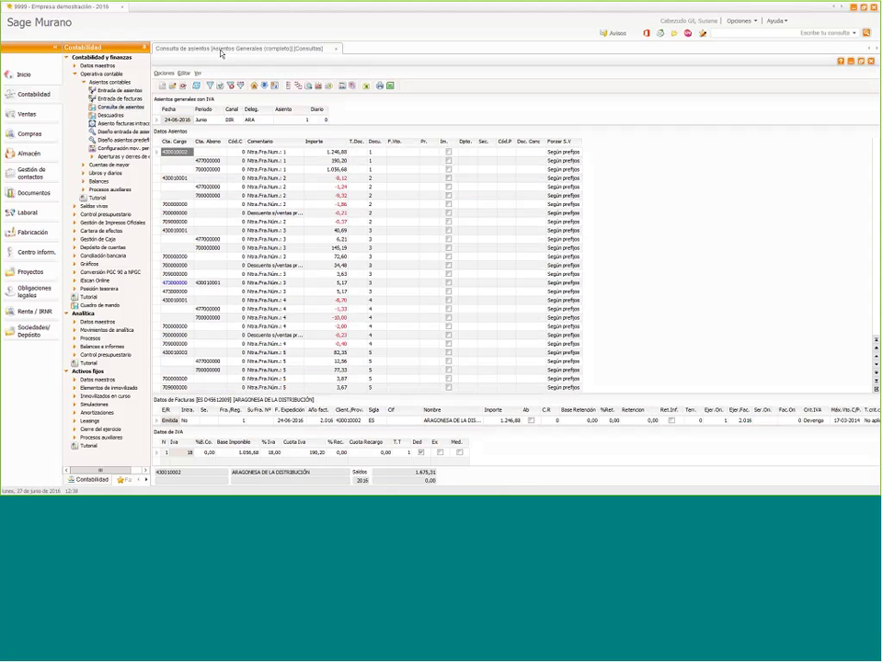
Switch the journal entry query to the MI DISEÑO design and close the query
click(163, 72)
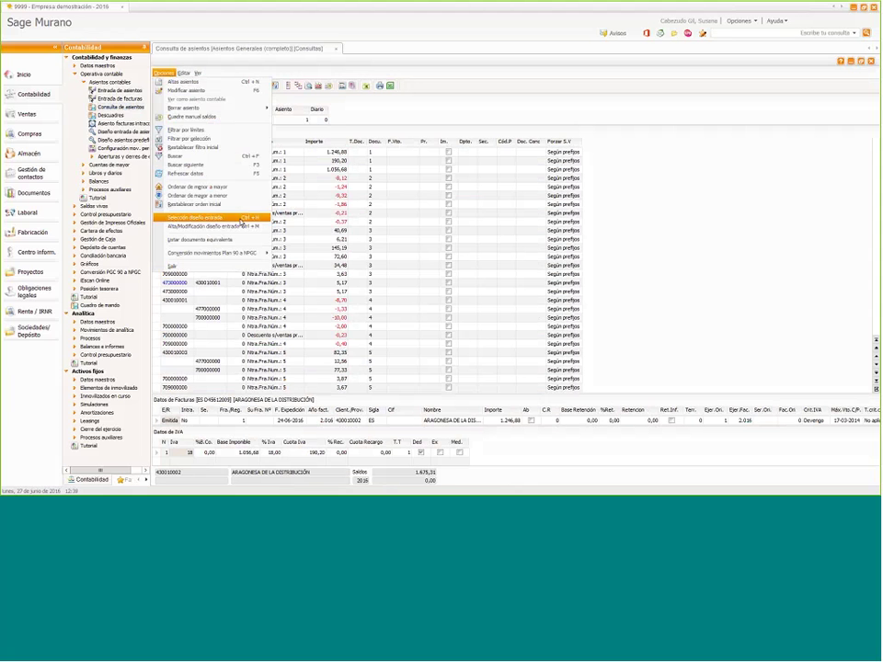
click(241, 219)
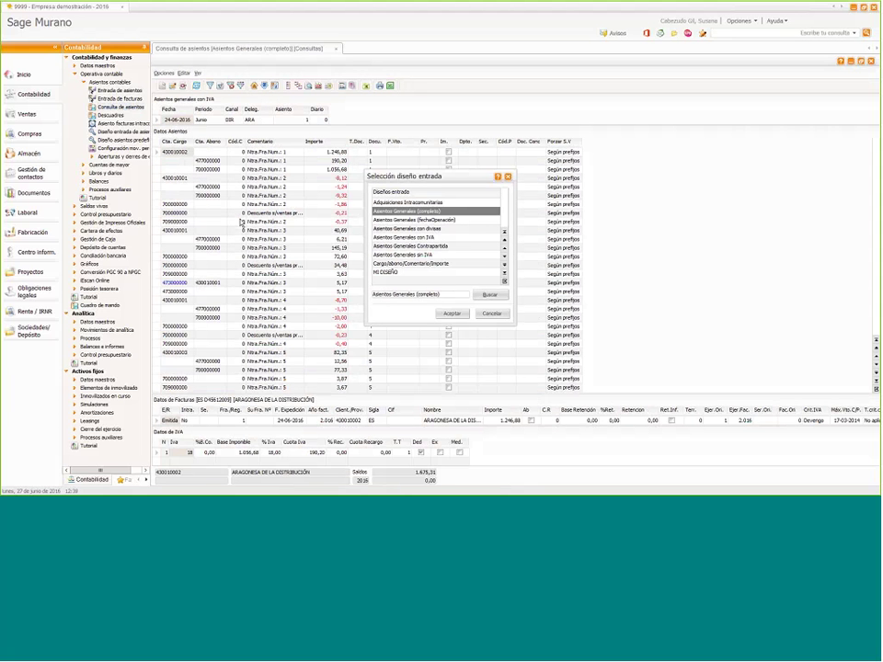
click(394, 272)
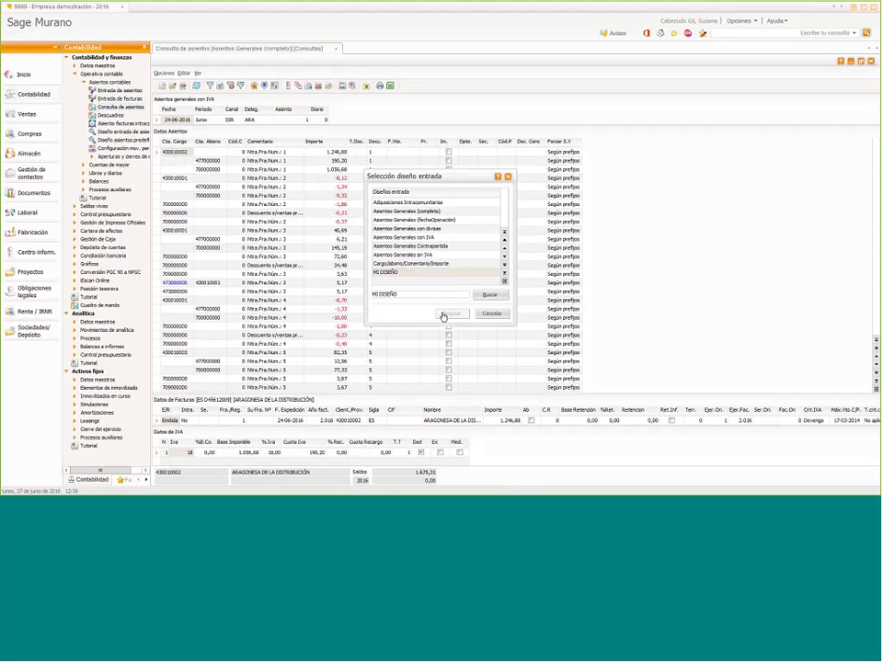
click(445, 313)
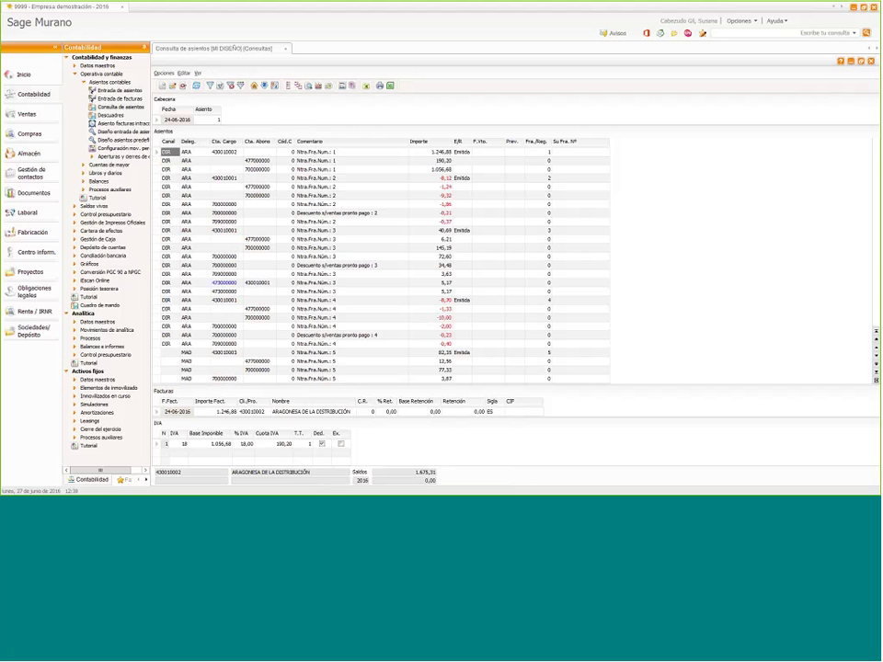
click(286, 50)
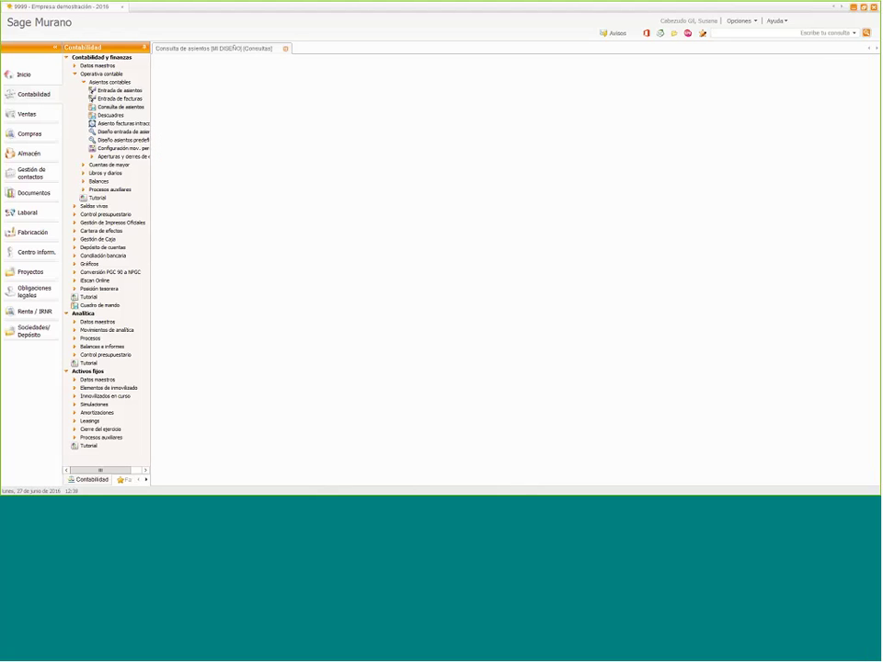
Copy the existing MI DISEÑO entry design as a new design named MI DISEÑO CONSULTAS
click(124, 133)
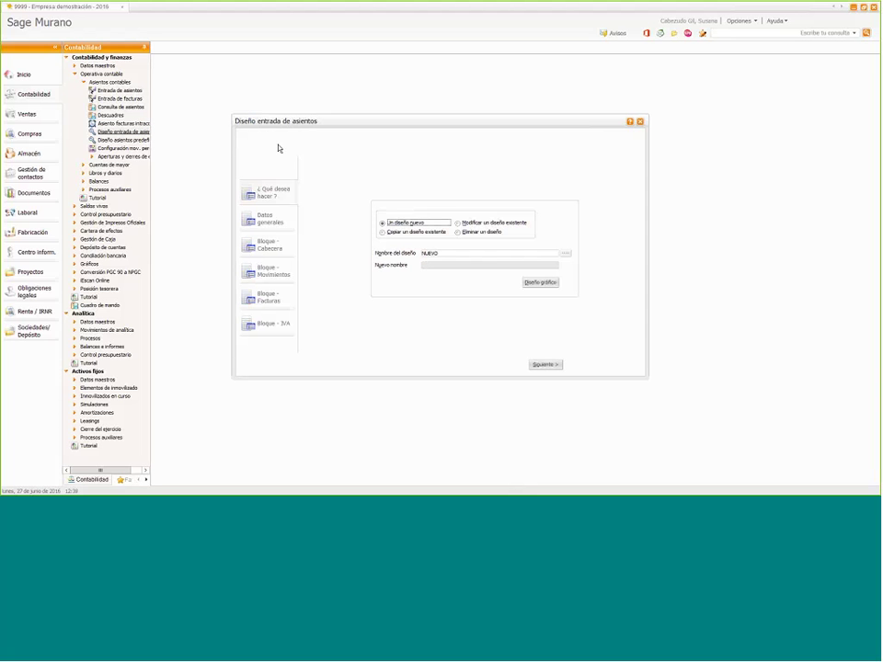
click(382, 232)
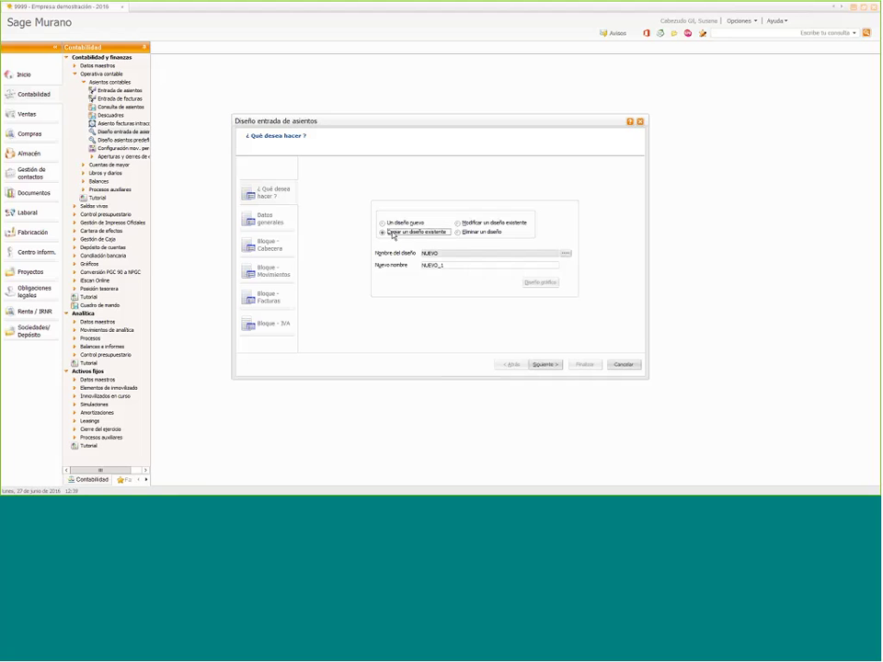
click(566, 253)
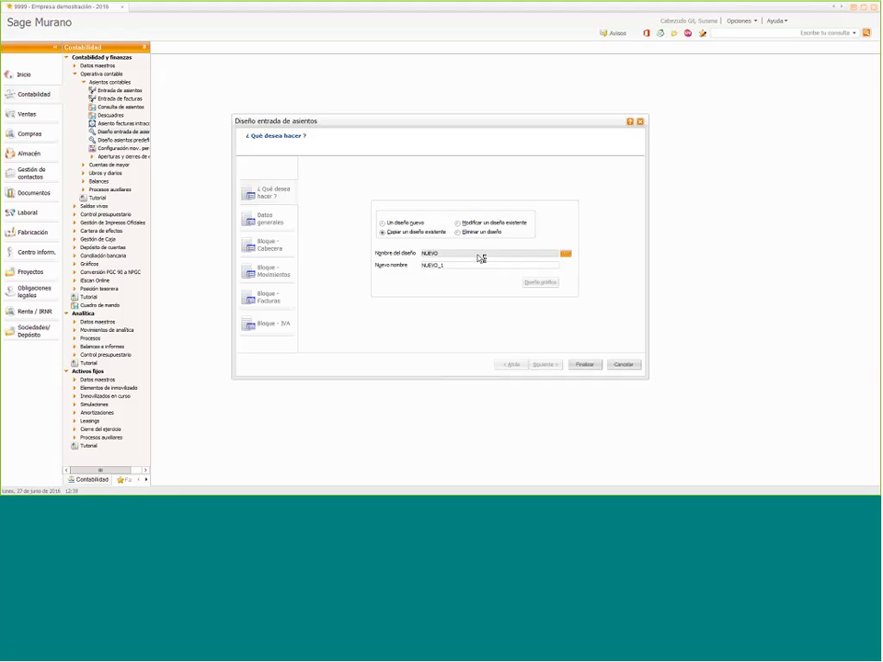
click(408, 272)
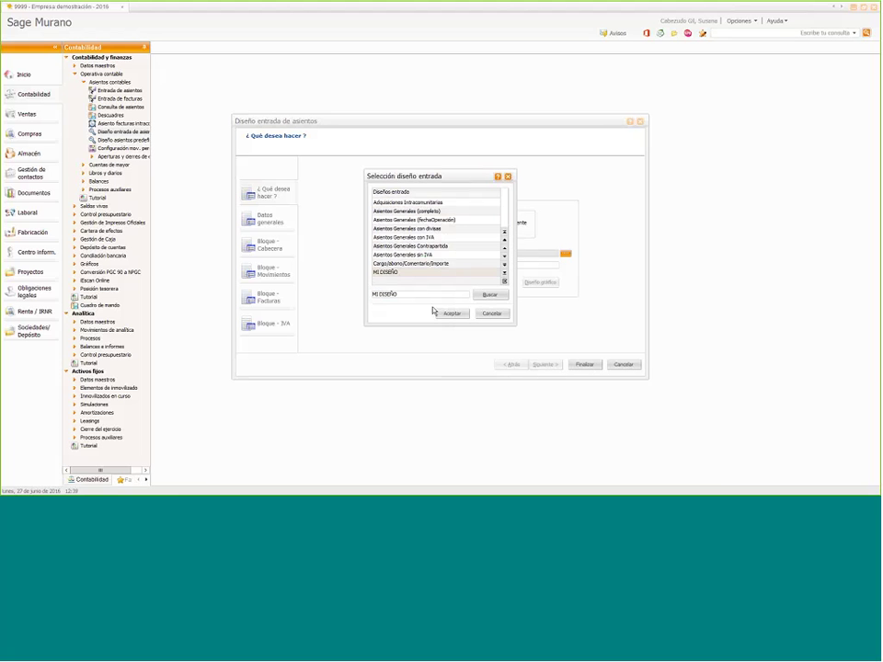
click(445, 314)
click(455, 265)
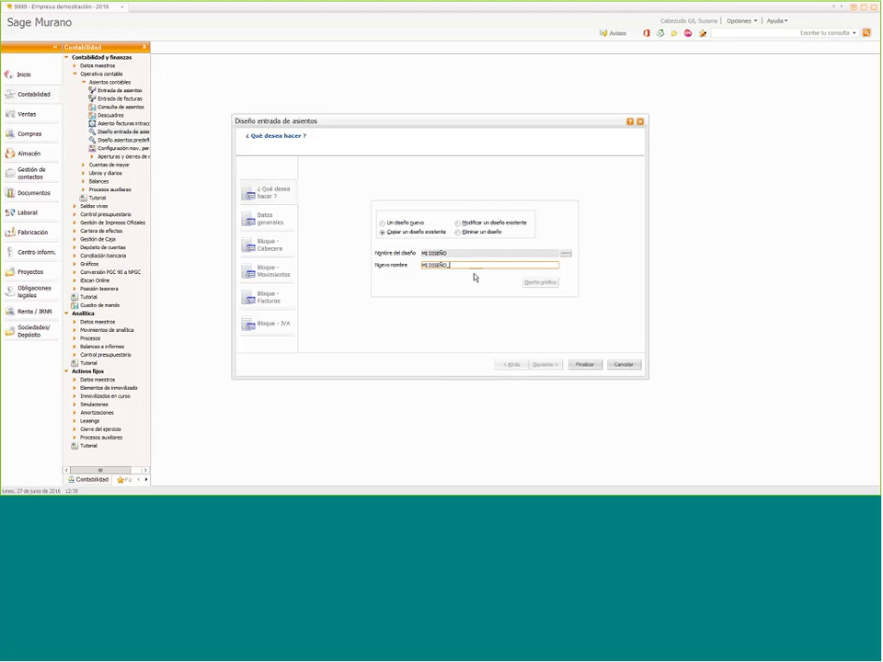
text(CONSULTAS)
click(580, 365)
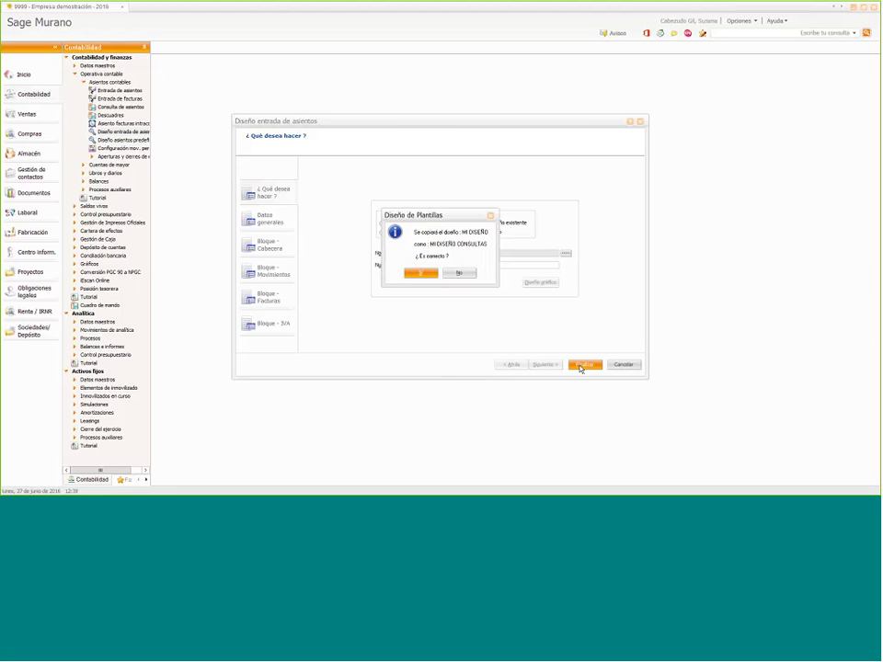
click(425, 274)
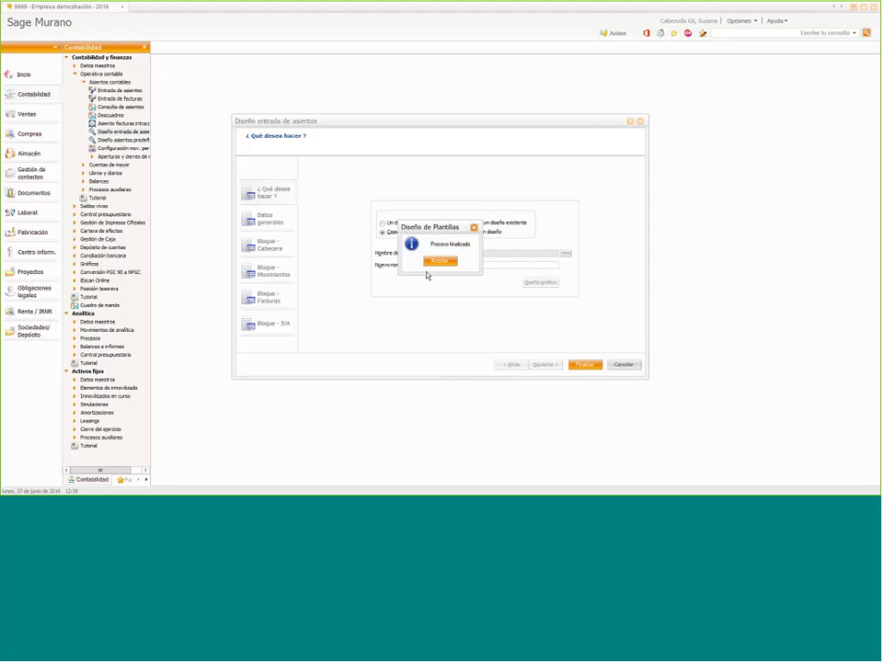
click(434, 262)
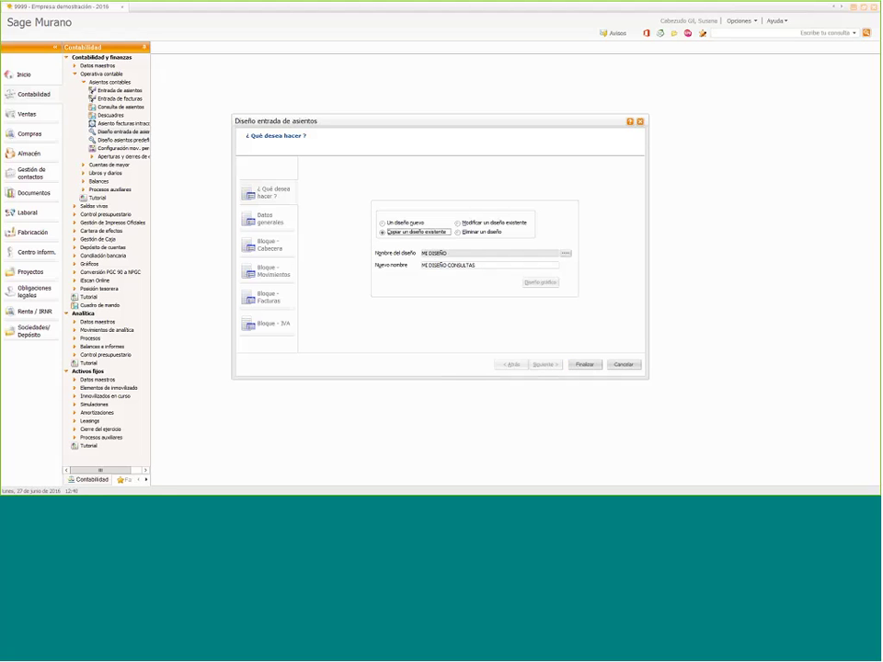
Open MI DISEÑO CONSULTAS for modification and exclude the IVA and invoices blocks from the design
click(464, 222)
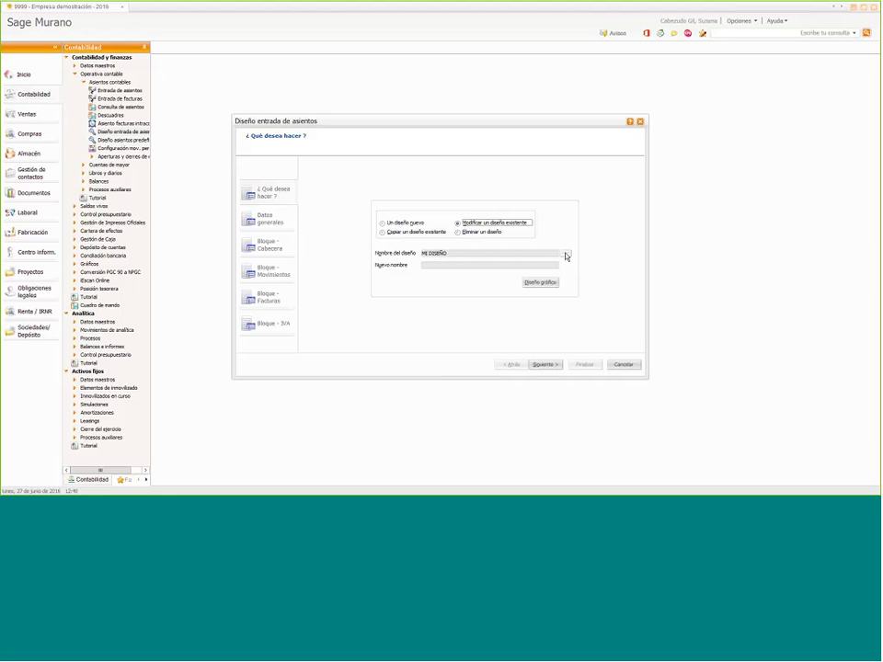
click(565, 254)
click(441, 279)
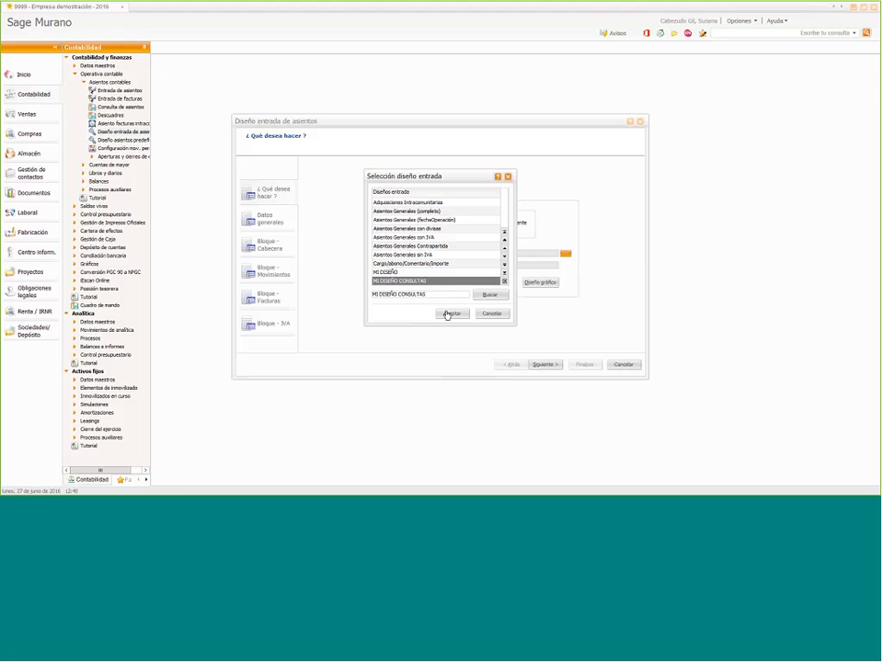
click(450, 313)
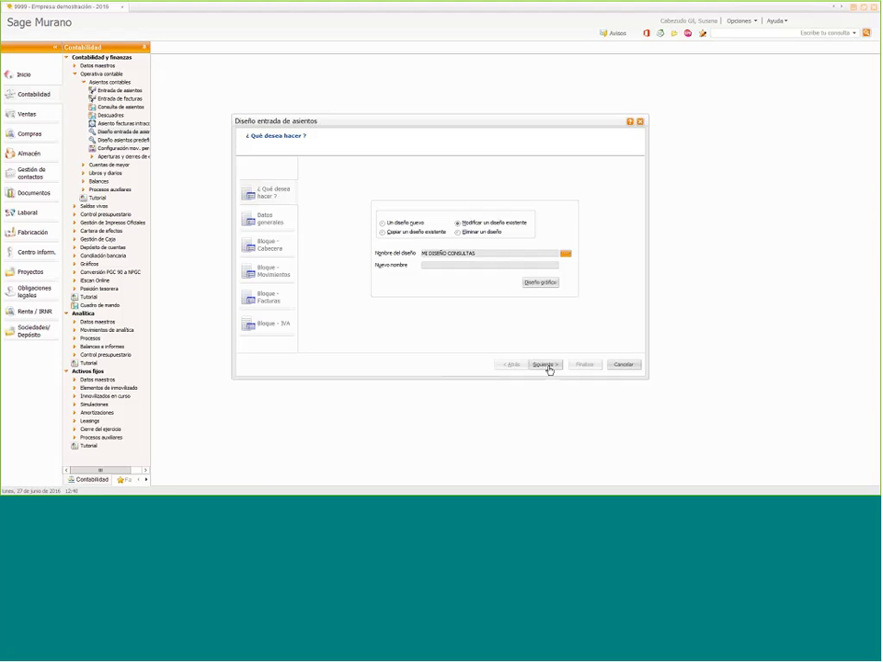
click(546, 366)
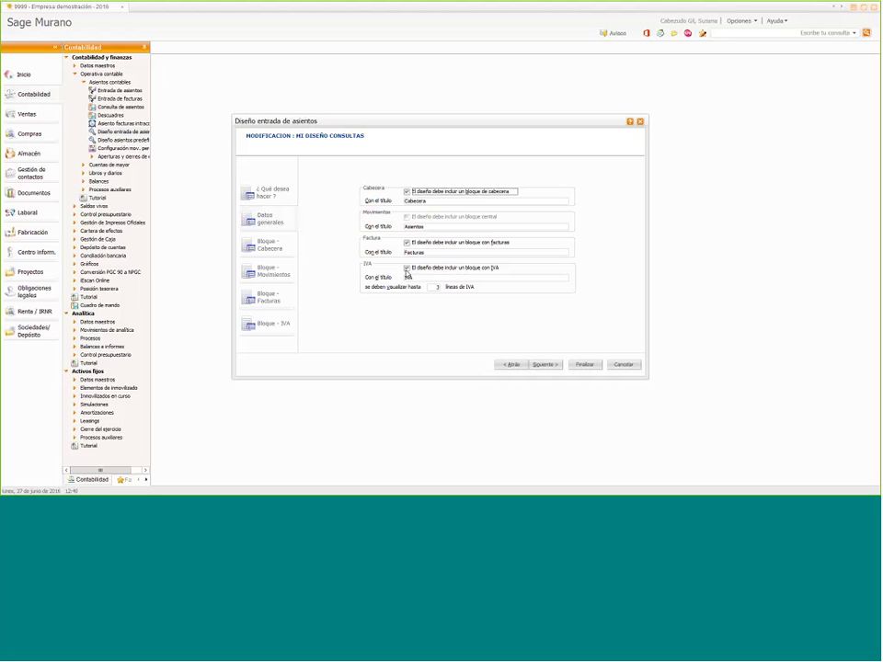
click(408, 268)
click(408, 241)
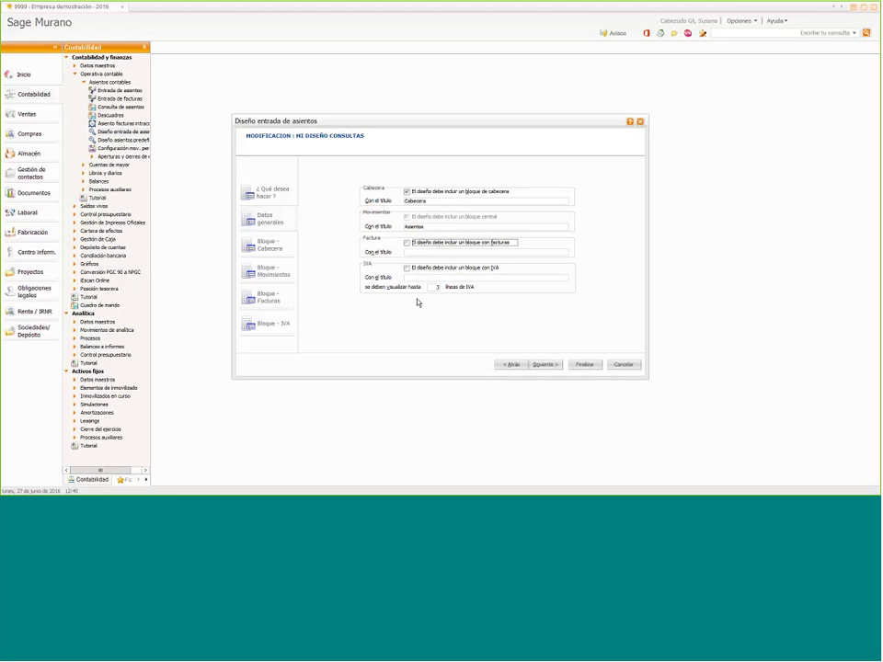
Exclude the header block from MI DISEÑO CONSULTAS and advance to the column definition of the movements block
click(408, 193)
click(409, 192)
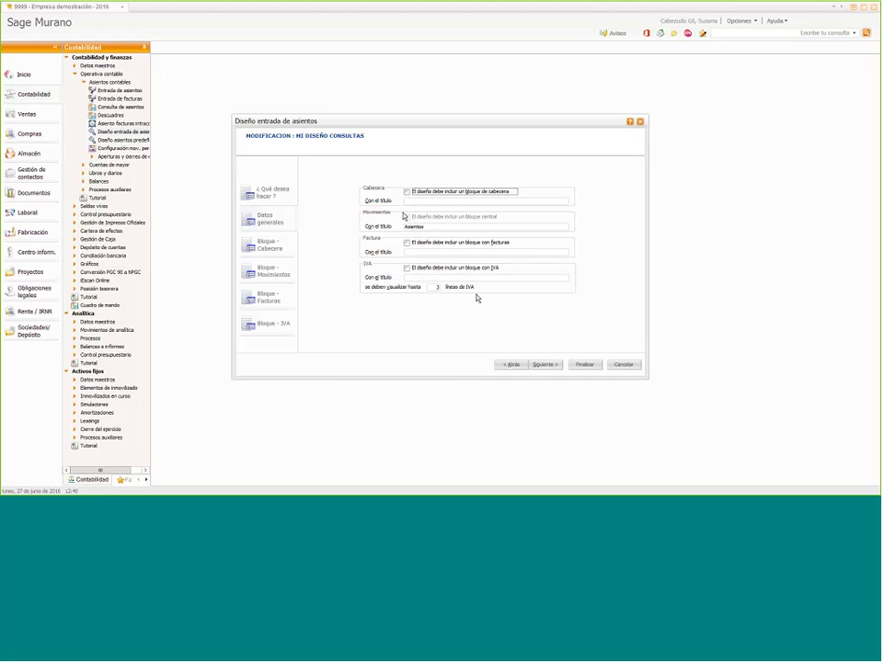
click(543, 365)
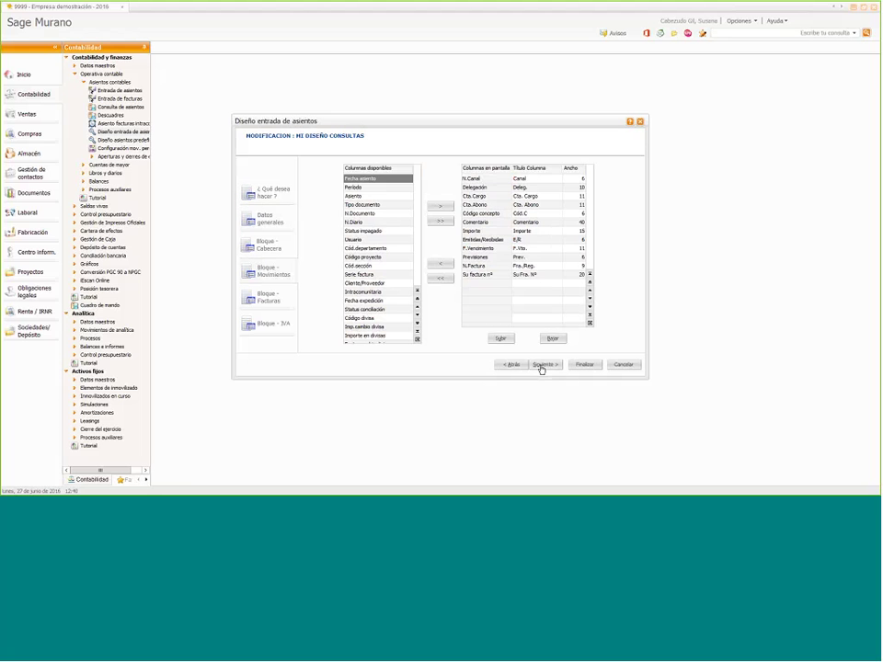
Add the Fecha asiento and Asiento columns to the on-screen columns of the movements block
click(439, 206)
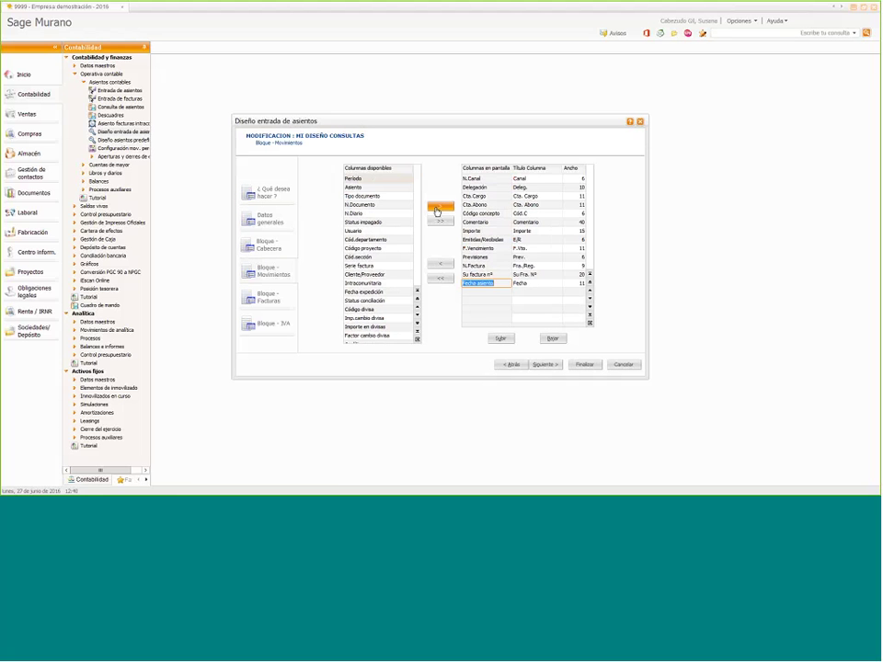
click(395, 188)
click(439, 206)
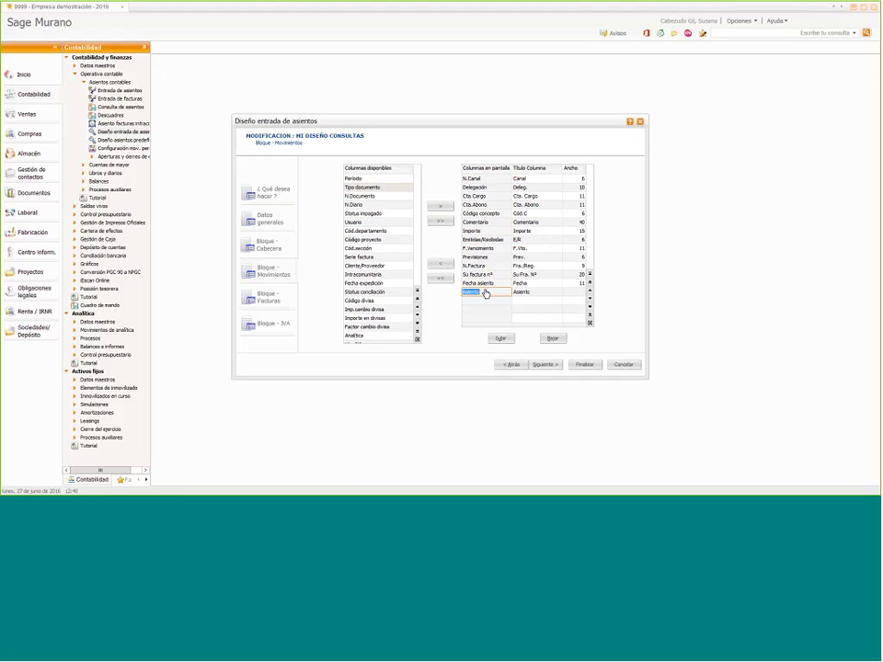
Move the Fecha asiento column up to the first position, ahead of N.Canal
click(484, 284)
click(499, 339)
click(500, 339)
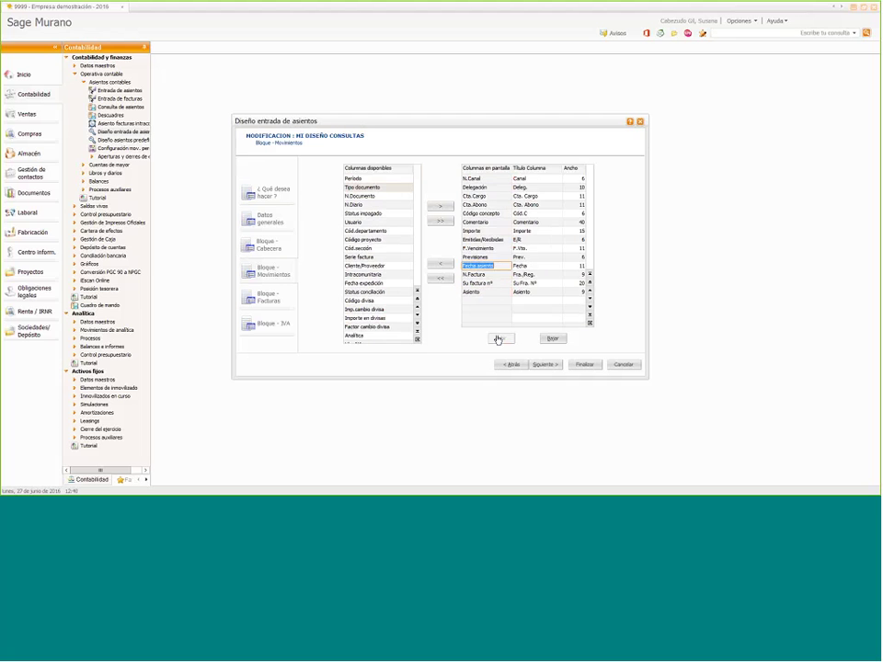
click(500, 338)
click(499, 339)
click(499, 339)
click(500, 338)
click(499, 338)
click(499, 339)
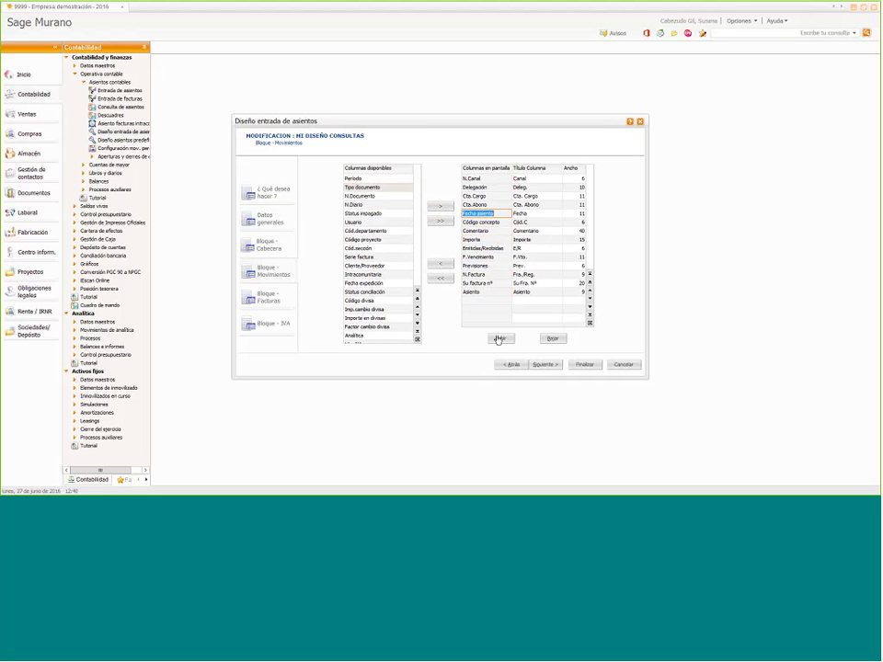
click(499, 339)
click(499, 338)
click(499, 338)
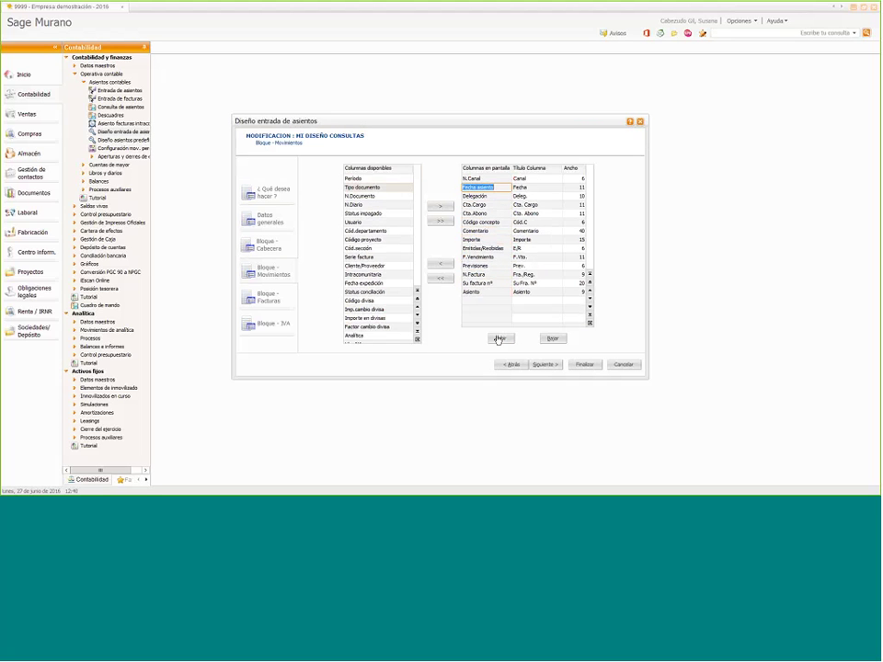
click(499, 338)
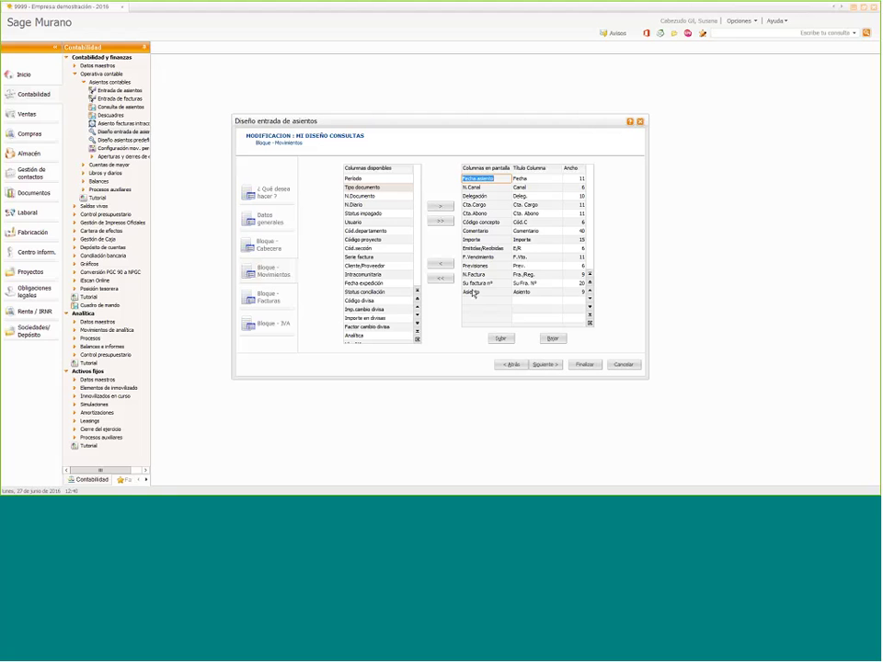
Move the Asiento column up so it sits between Delegación and Cta.Cargo
click(474, 292)
click(499, 338)
click(499, 338)
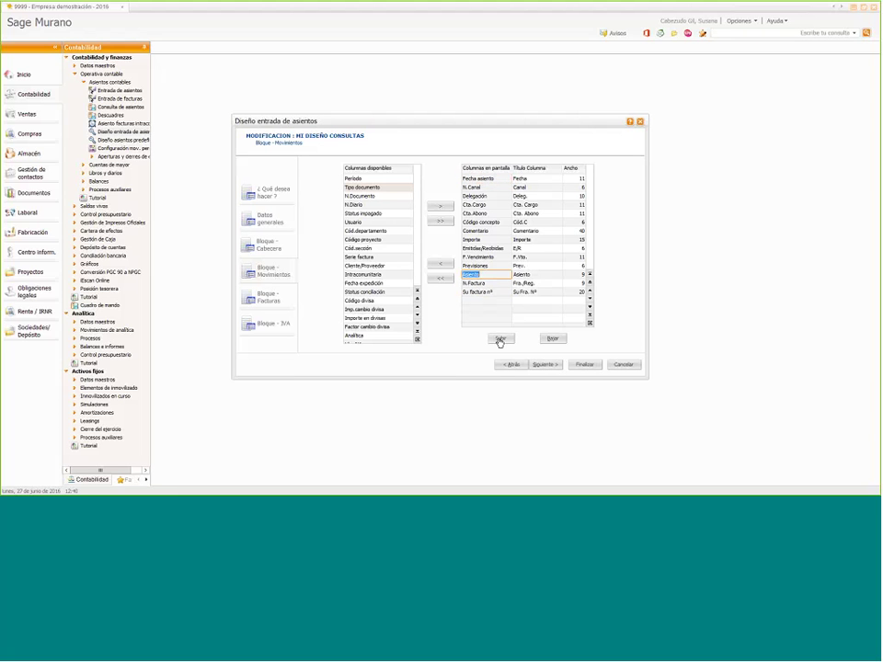
click(499, 338)
click(499, 338)
click(499, 338)
click(499, 338)
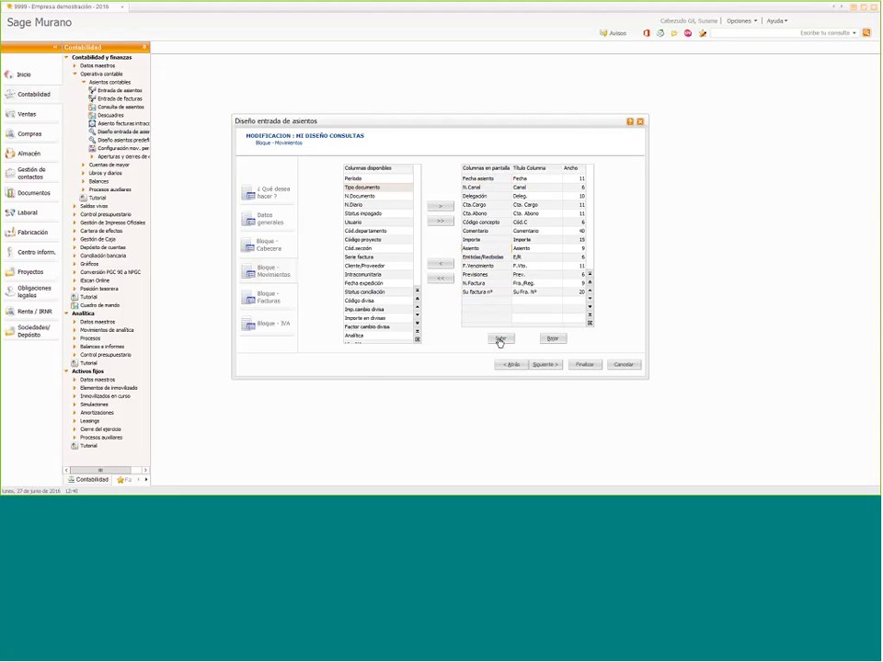
click(499, 338)
click(499, 338)
click(499, 339)
click(499, 339)
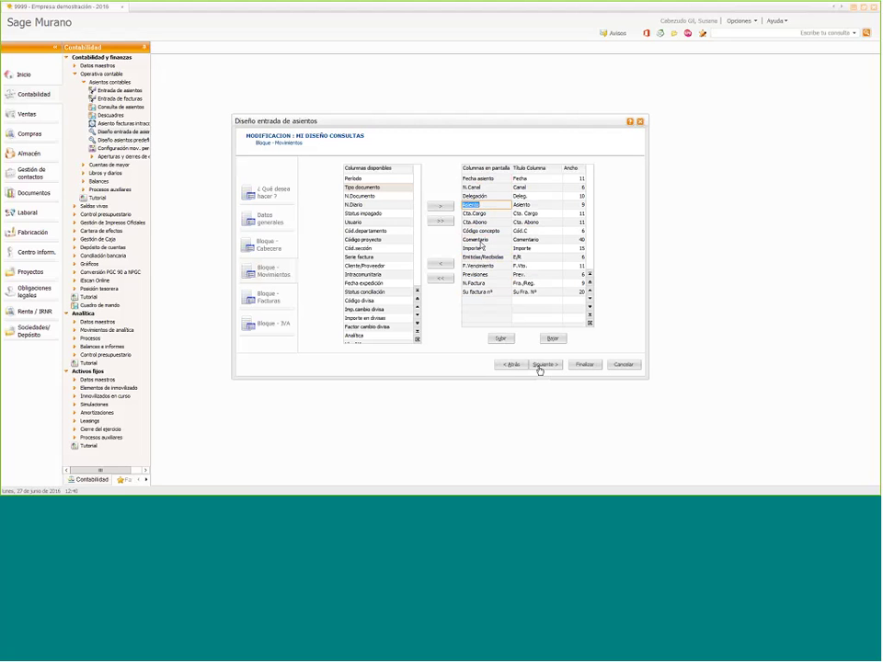
Look through the available movement columns and add Cliente/Proveedor to the on-screen columns
click(386, 310)
key(Down)
key(Down)
key(Down)
key(Down)
key(Down)
key(Down)
key(Down)
key(Down)
key(Down)
key(Down)
key(Down)
key(Down)
key(Down)
key(Down)
key(Down)
key(Down)
key(Down)
key(Down)
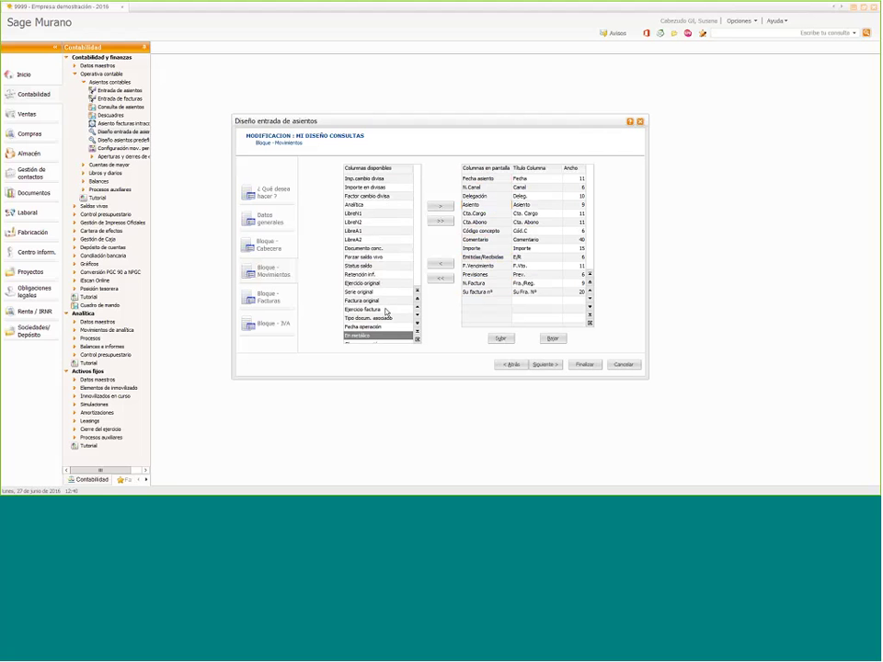
key(Down)
key(Down)
key(Down)
key(Down)
key(Down)
key(Down)
key(Down)
key(Down)
key(Down)
key(Down)
key(Down)
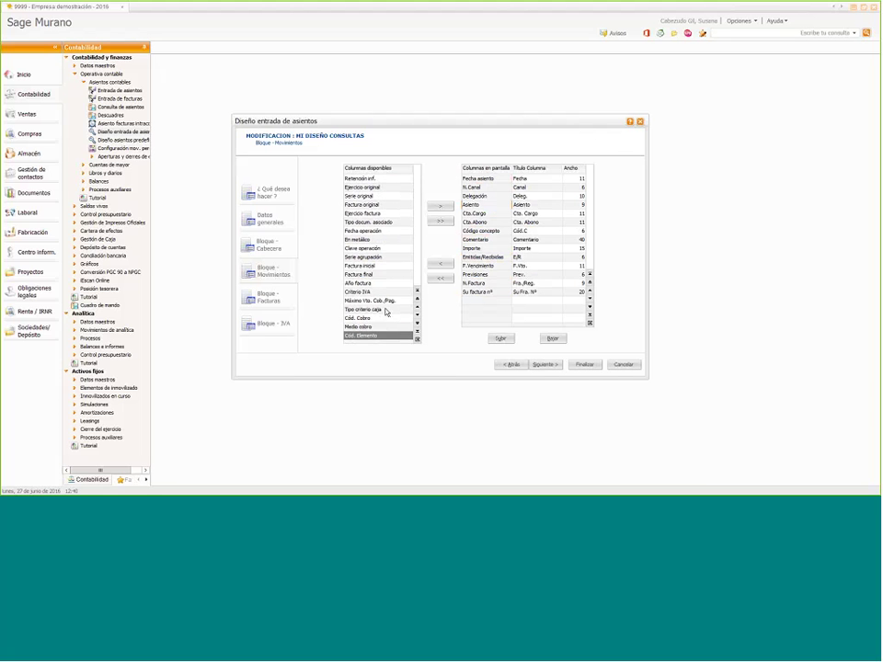
key(Up)
key(Up)
key(Up)
key(Up)
key(Up)
key(Up)
key(Up)
key(Up)
key(Up)
key(Up)
key(Up)
key(Up)
key(Up)
key(Up)
key(Up)
key(Up)
key(Up)
key(Up)
key(Up)
key(Up)
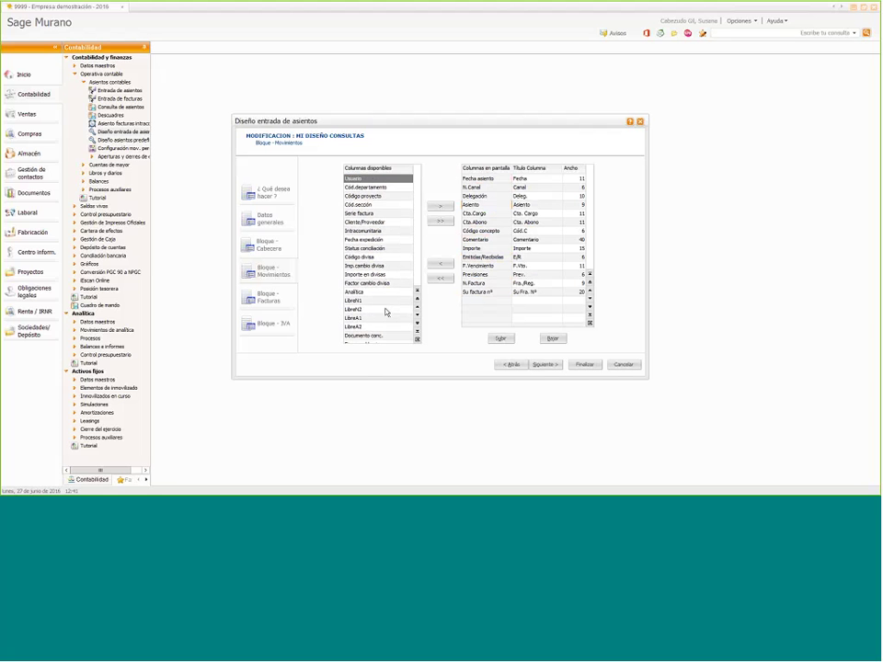
click(386, 223)
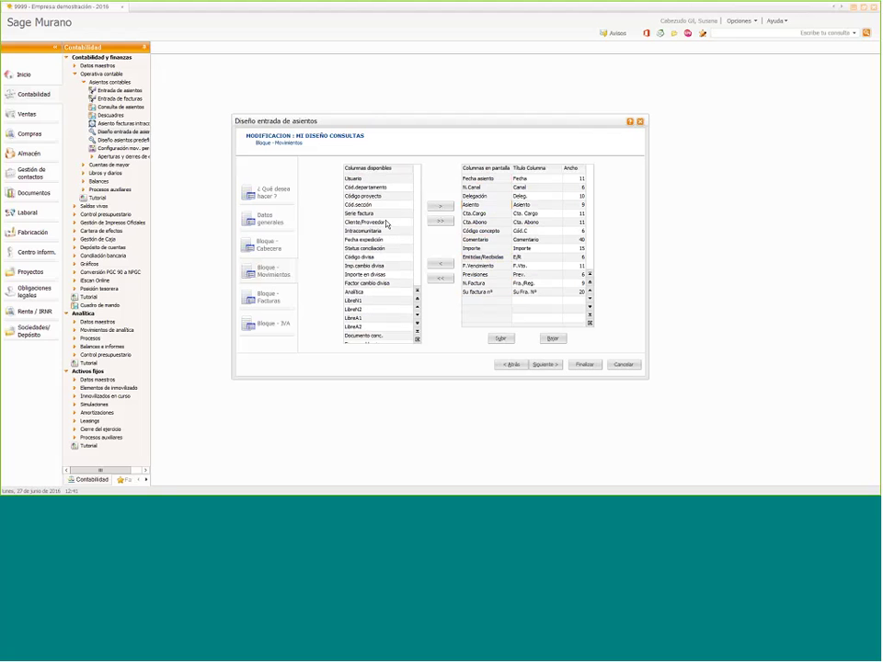
click(387, 224)
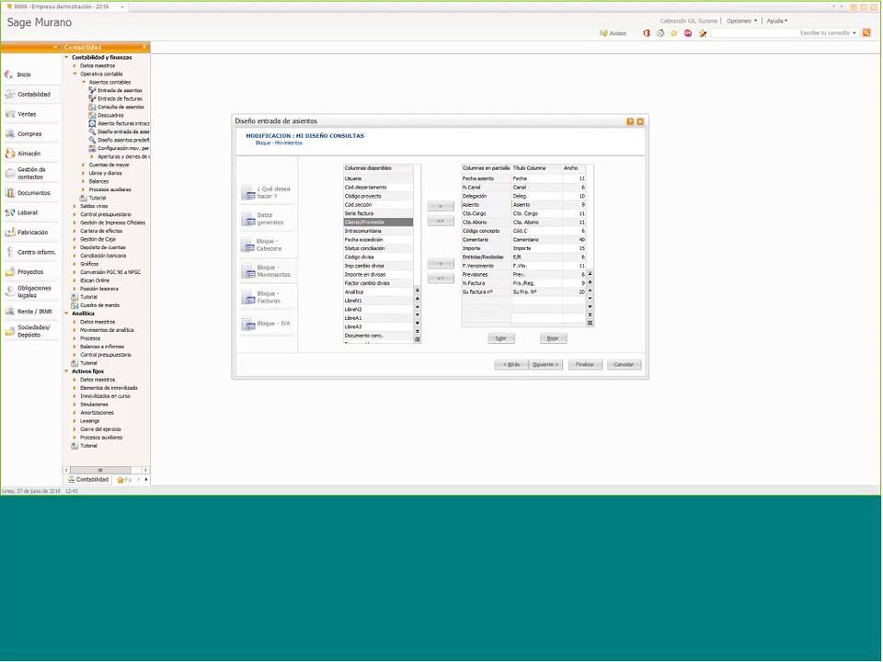
click(441, 211)
Check the remaining available columns from Cód.sección back up to Período
click(376, 249)
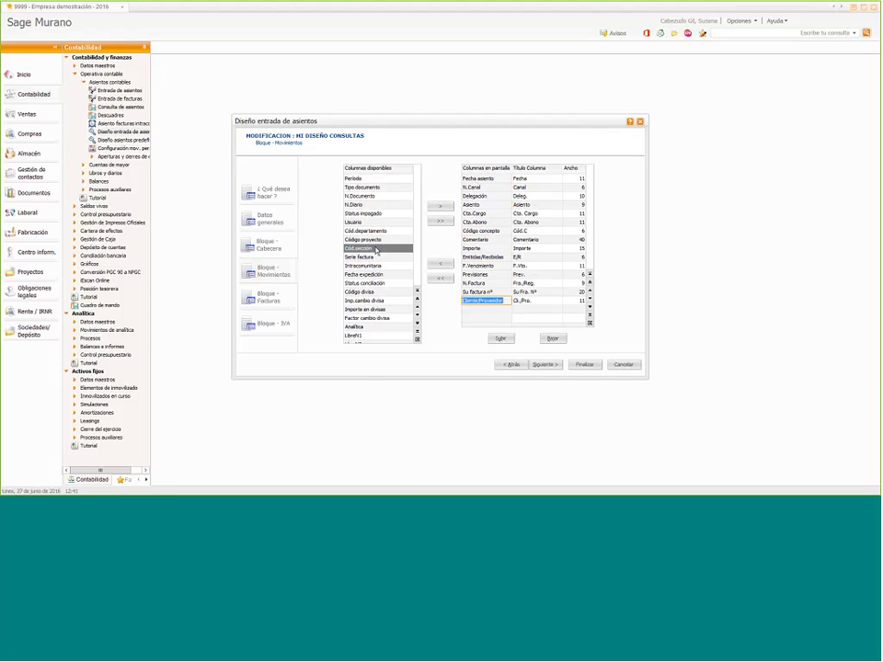
key(Up)
key(Up)
key(Up)
key(Up)
key(Up)
key(Up)
key(Up)
key(Up)
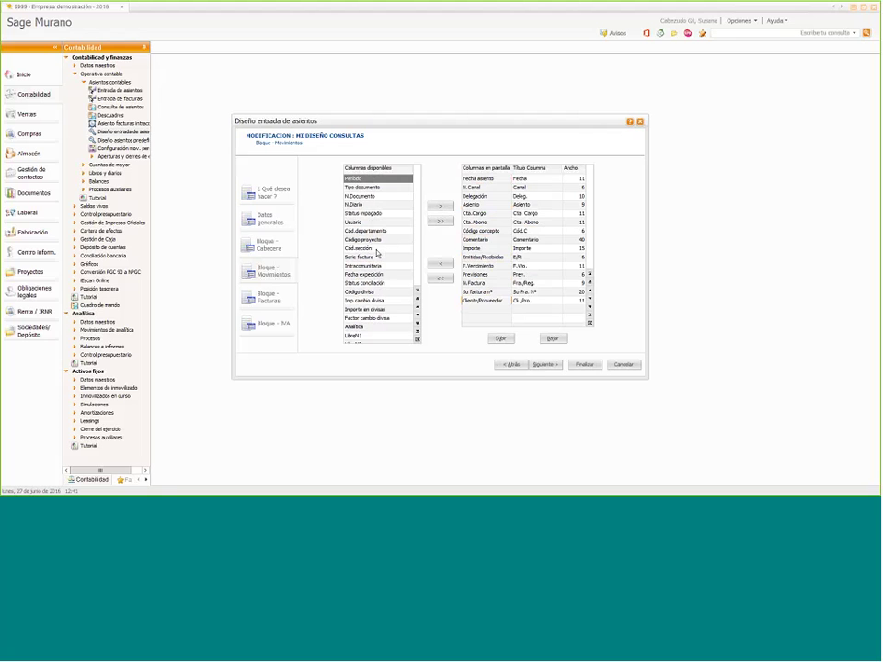
Preview the graphic design of MI DISEÑO CONSULTAS, close the preview and finish the modification
click(544, 365)
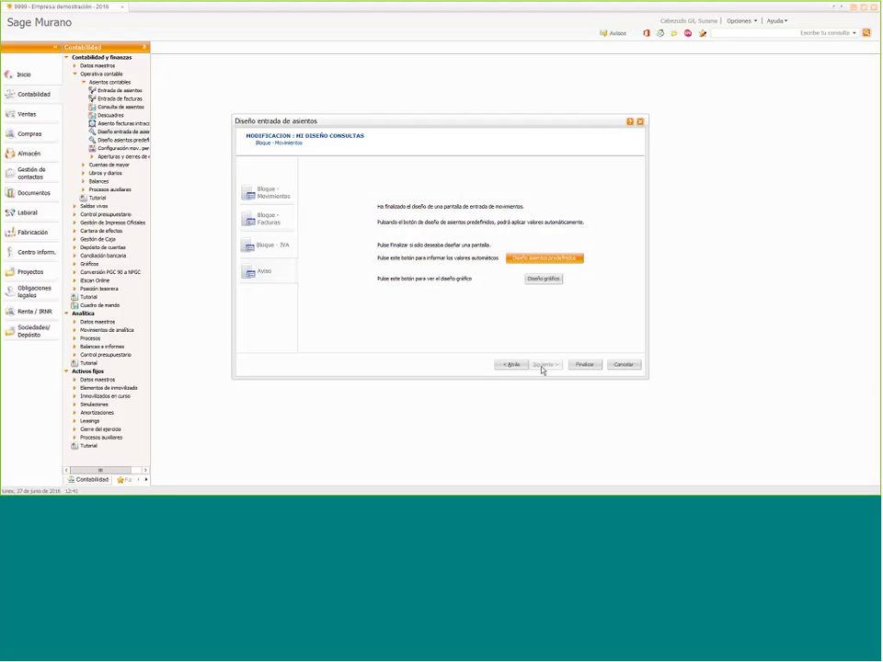
click(543, 280)
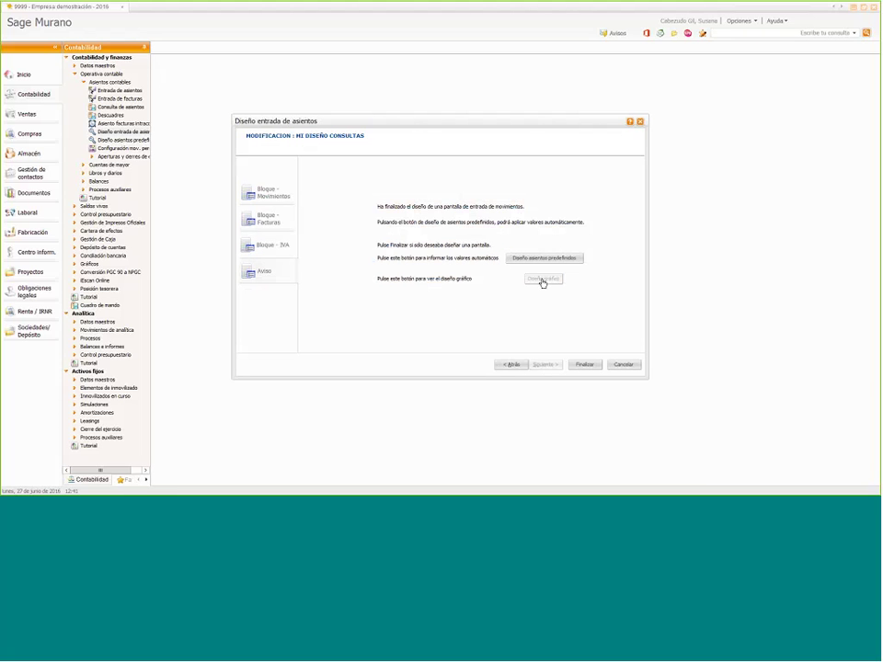
click(421, 263)
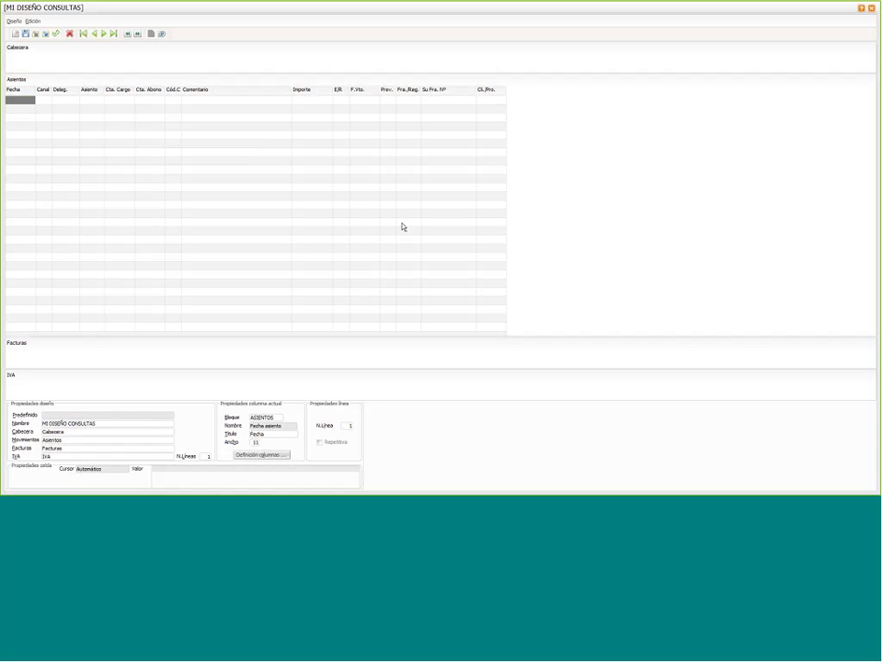
click(871, 9)
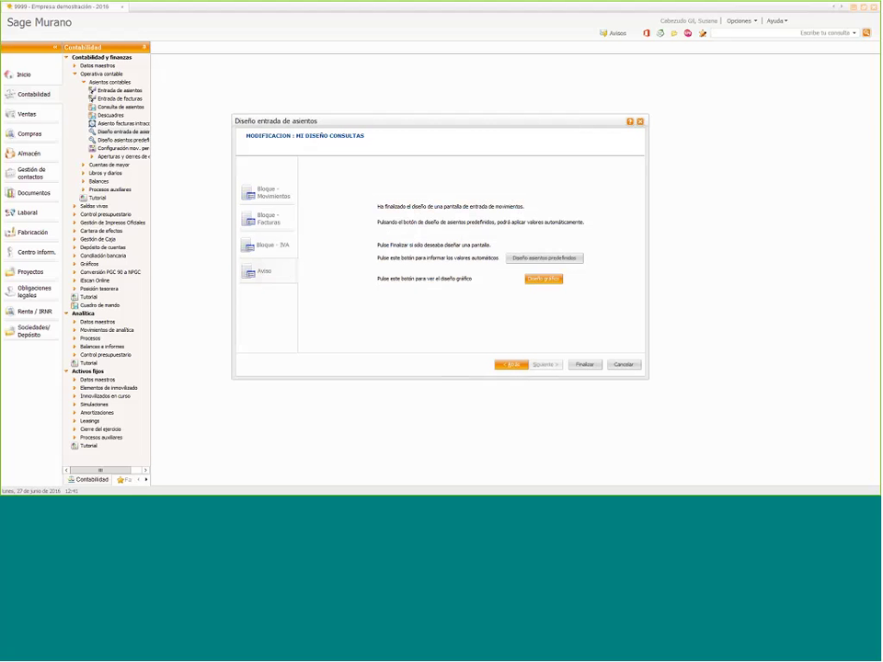
click(584, 365)
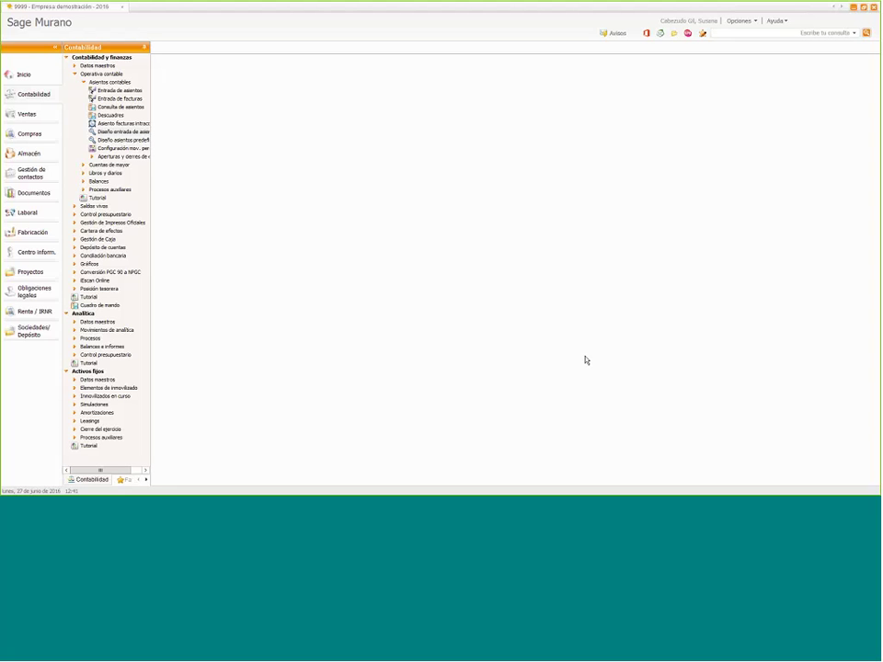
List the movements in Consulta de asientos with the default date selection and switch the query to the MI DISEÑO CONSULTAS design
click(120, 106)
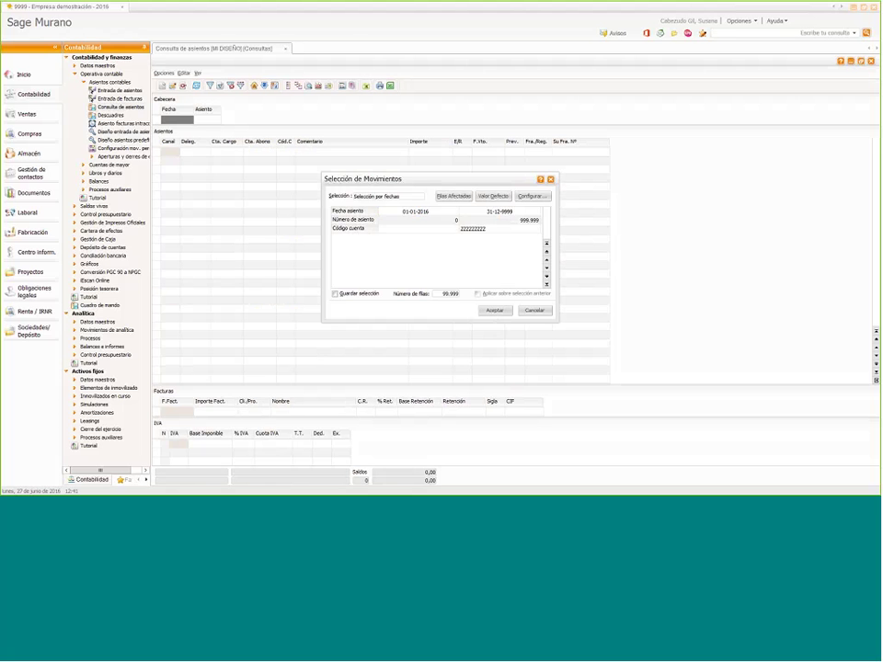
click(494, 311)
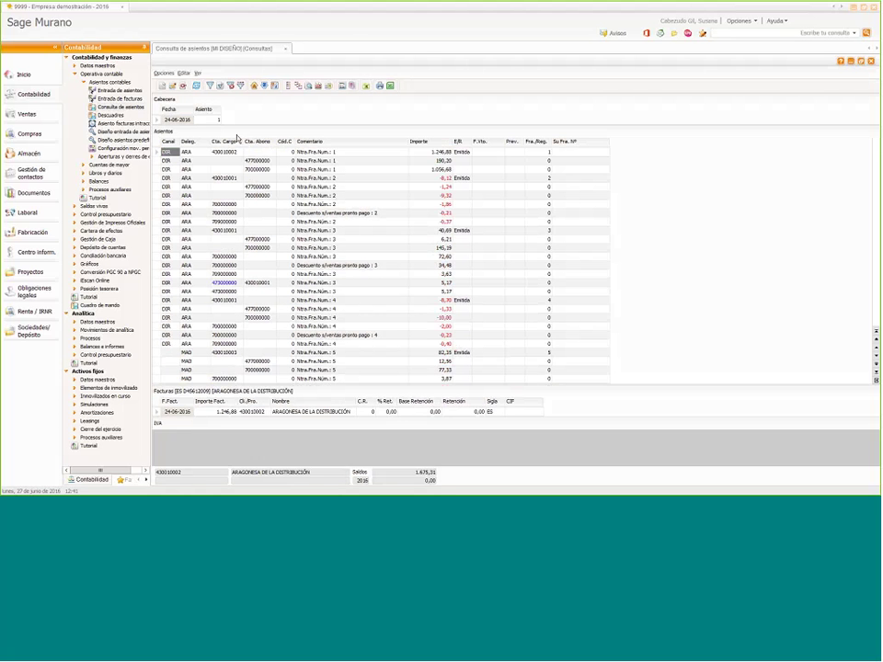
click(168, 74)
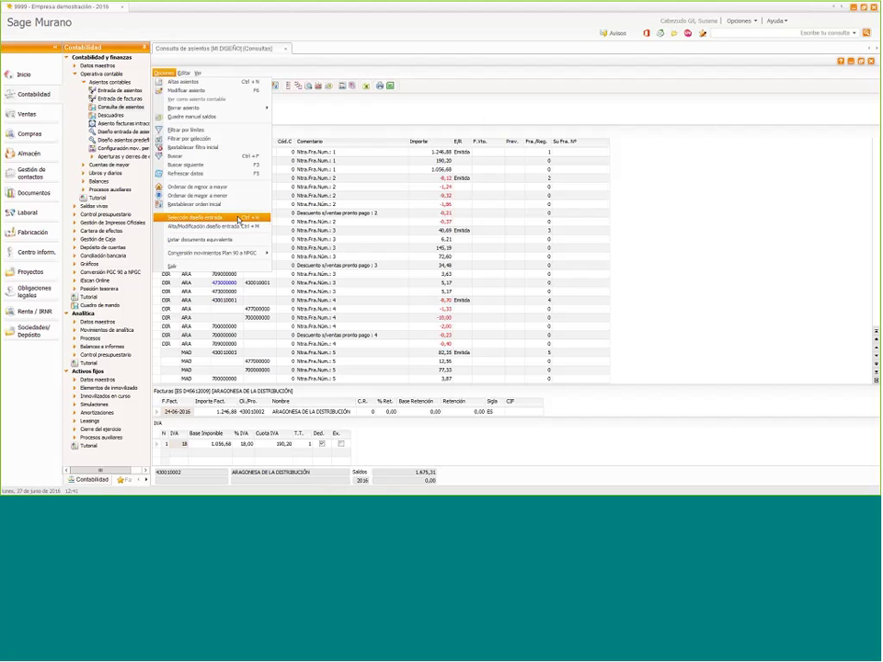
click(239, 218)
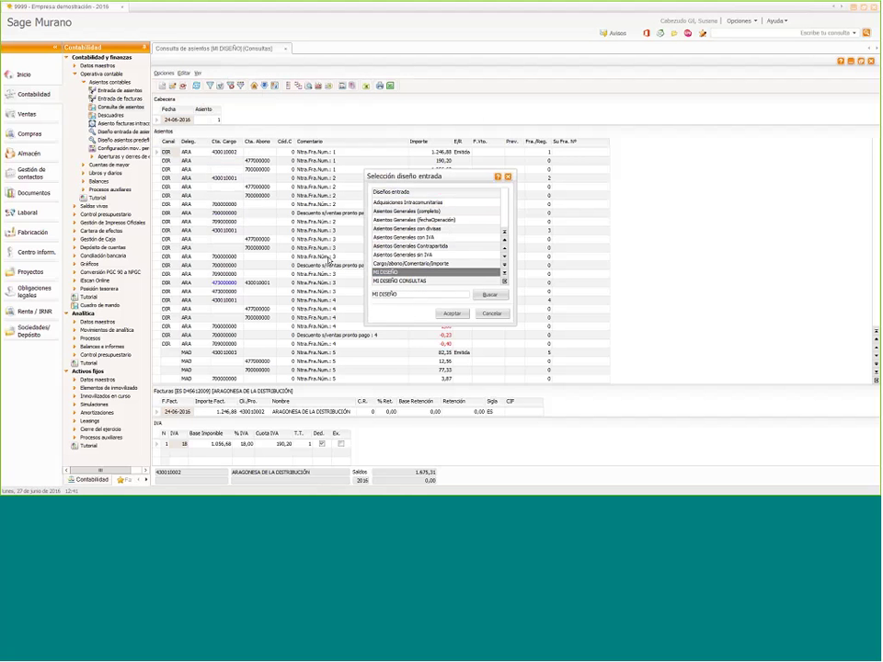
click(392, 282)
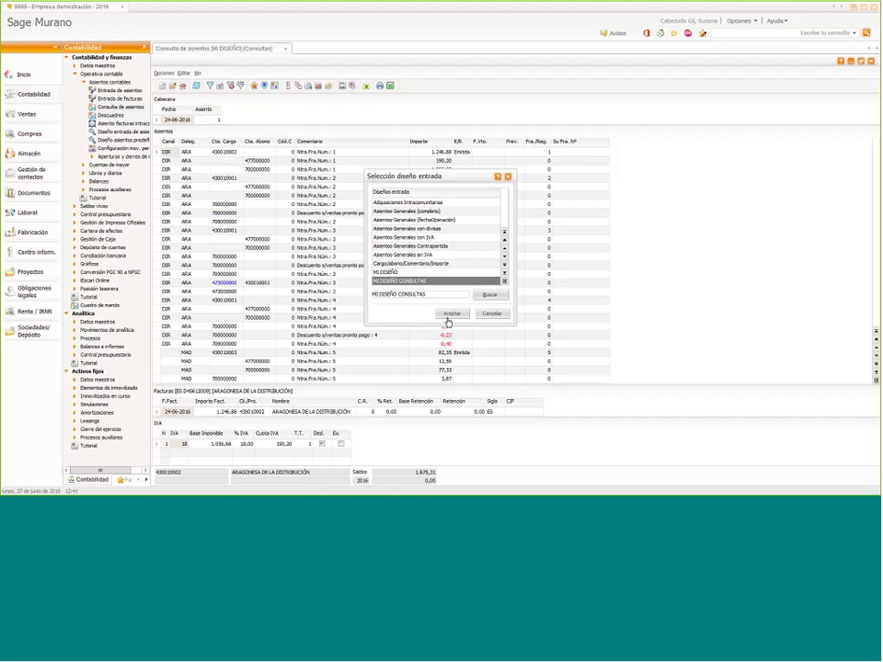
click(449, 314)
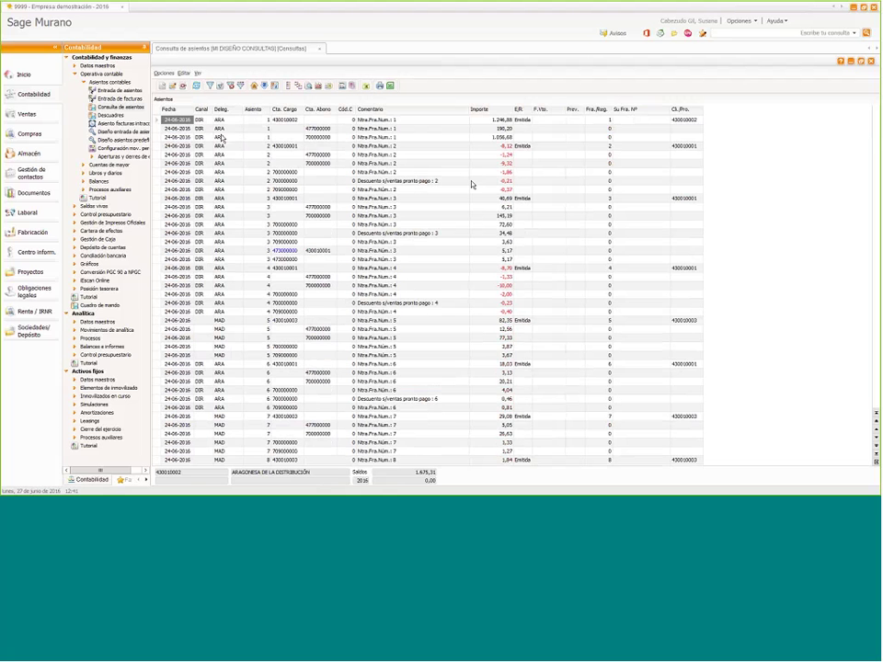
Examine the journal entry lines in the MI DISEÑO CONSULTAS layout, return to the first line and close the query
key(Down)
key(Down)
key(Down)
key(Down)
key(Down)
key(Down)
key(Down)
key(Down)
key(Down)
key(Down)
key(Down)
key(Down)
key(Down)
key(Down)
key(Down)
key(Down)
key(Down)
key(Down)
key(Down)
key(Down)
key(Down)
key(Down)
key(Down)
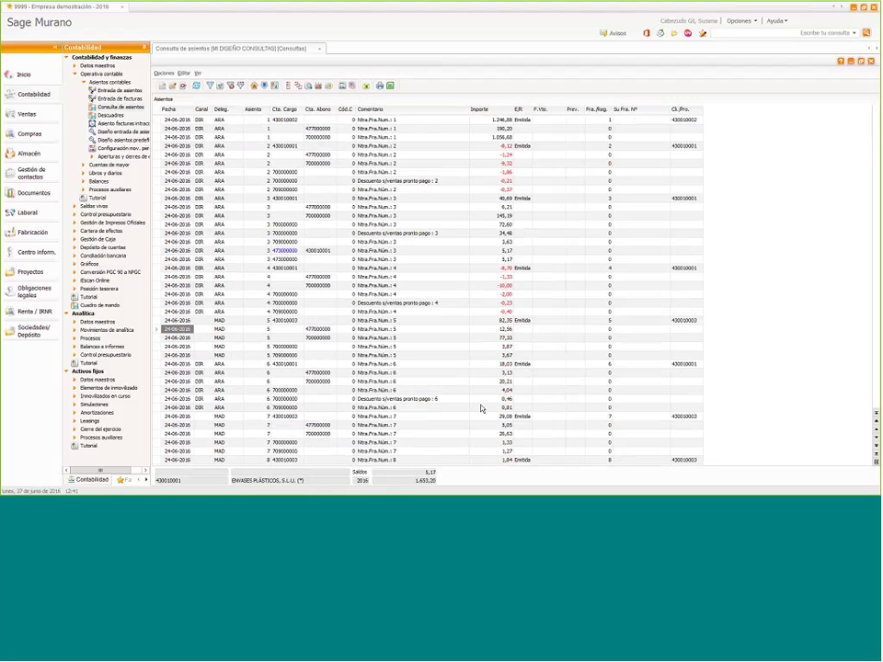
key(Down)
key(Down)
key(Down)
key(Down)
key(Down)
key(Down)
key(Down)
key(Down)
key(Down)
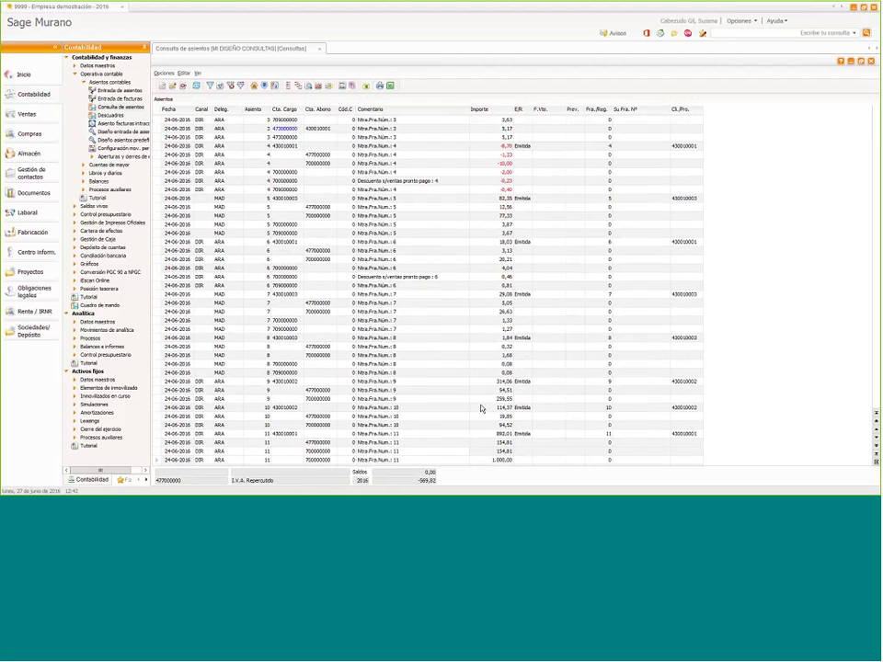
key(Page_Up)
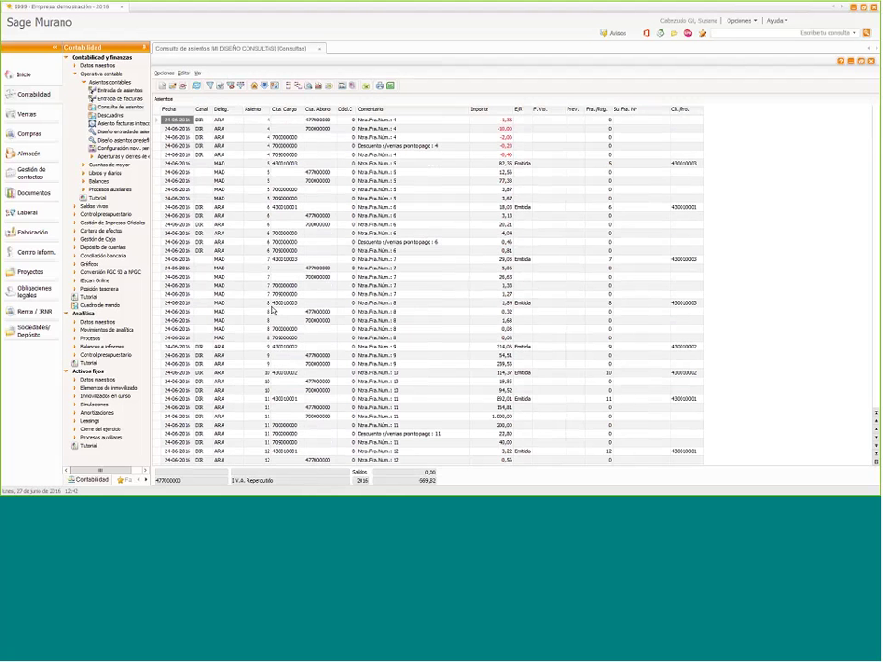
key(Up)
key(Up)
key(Up)
key(Up)
key(Up)
key(Up)
key(Up)
key(Up)
key(Up)
key(Up)
key(Up)
key(Up)
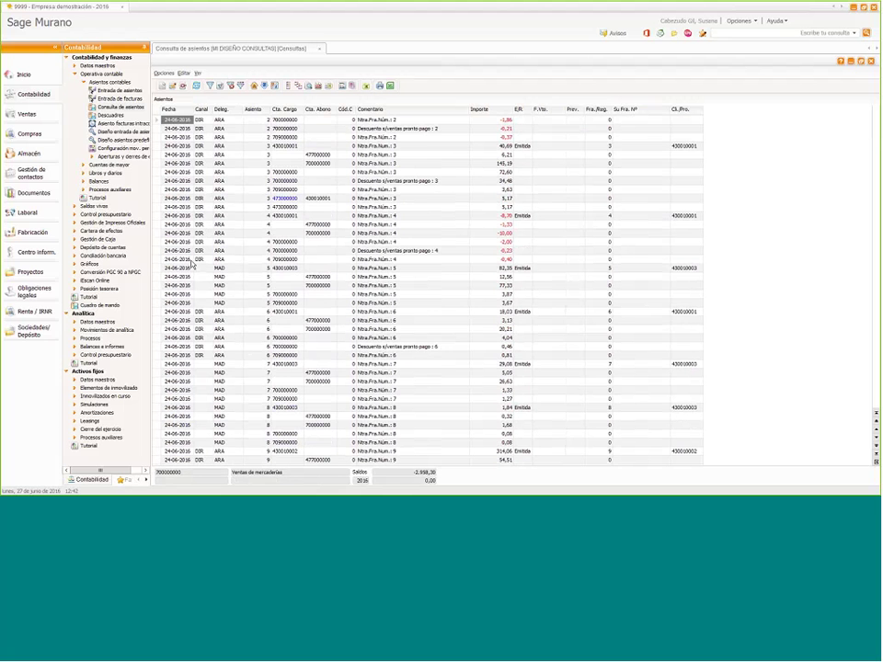
key(Up)
key(Up)
key(Up)
key(Up)
key(Up)
key(Up)
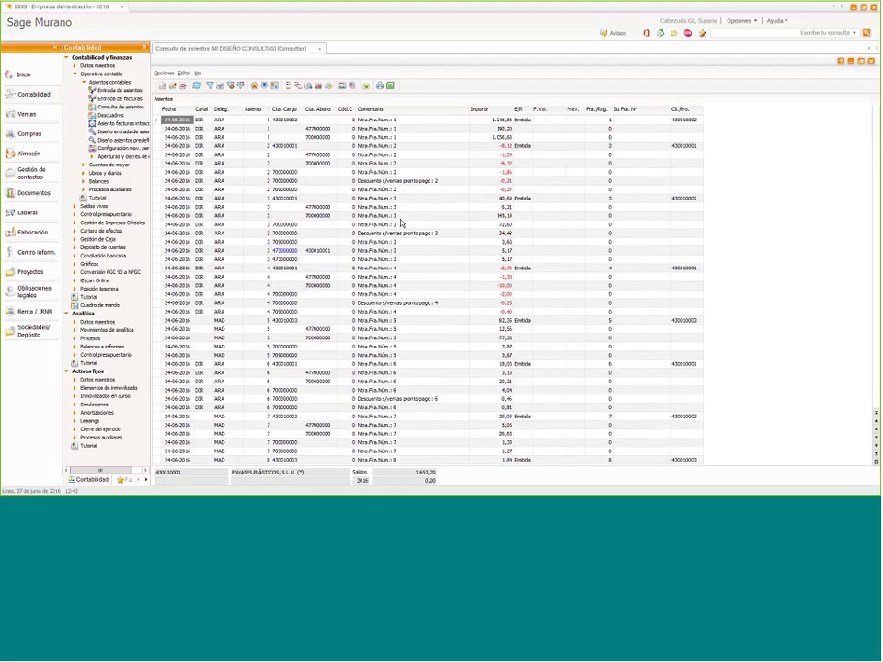
click(320, 50)
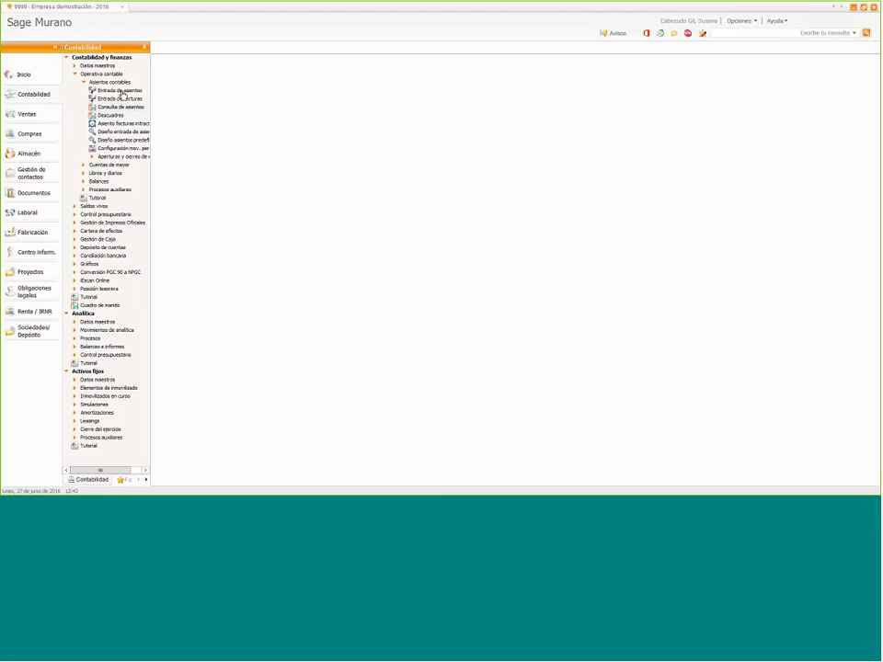
Open Entrada de asientos and Consulta de asientos to check which design each one uses, cancel the movement selection and close the entry window
click(122, 91)
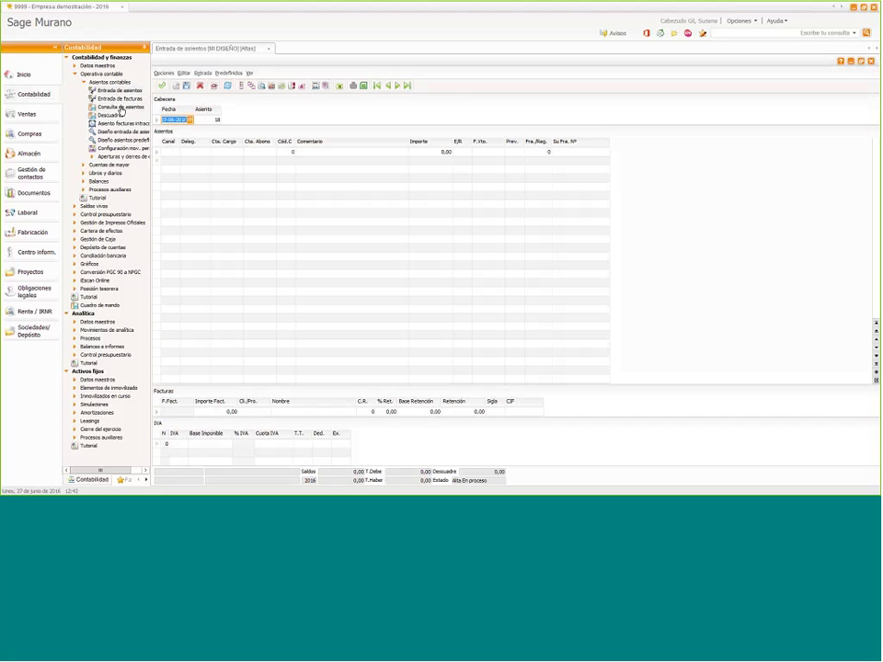
click(123, 107)
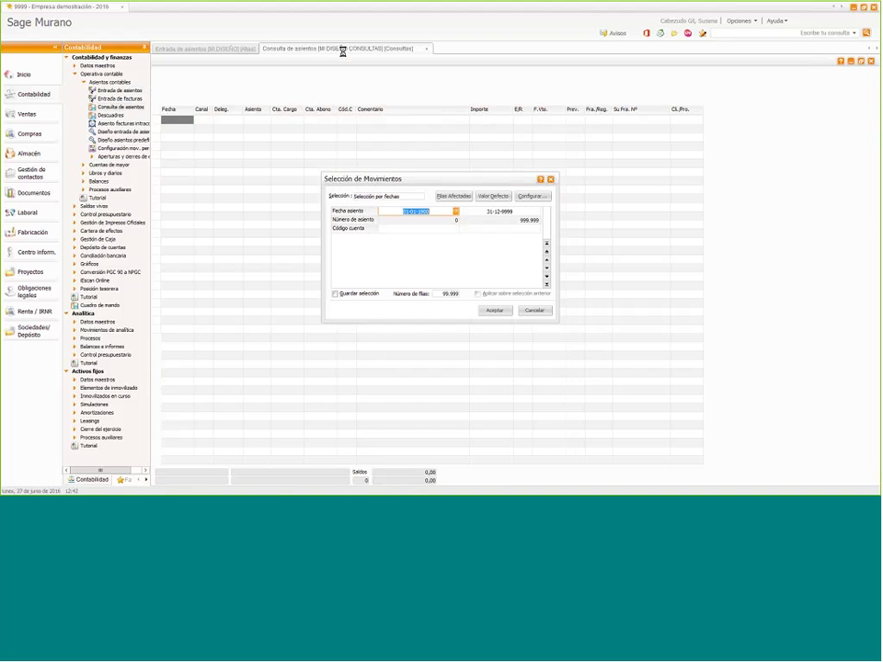
click(551, 180)
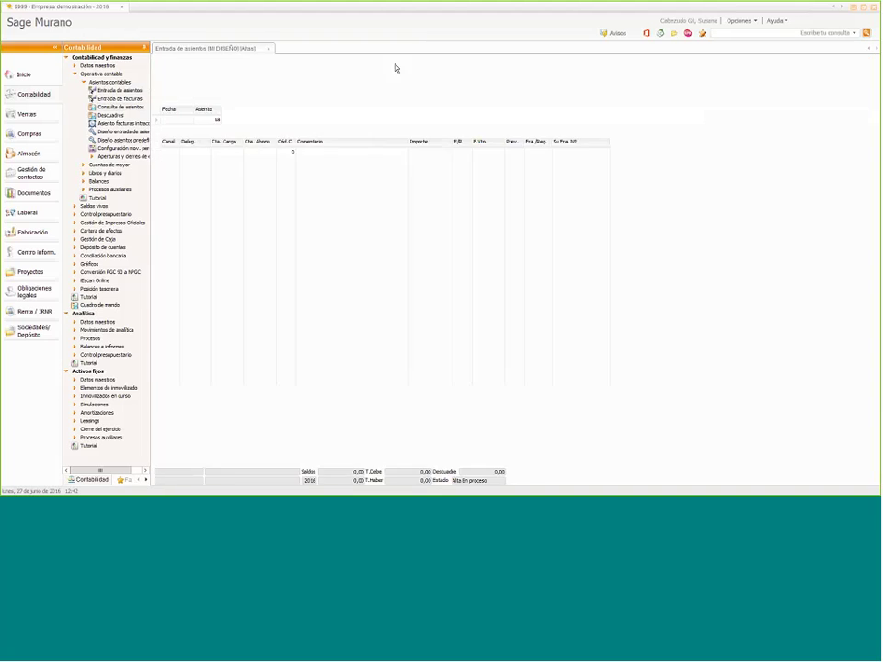
click(267, 48)
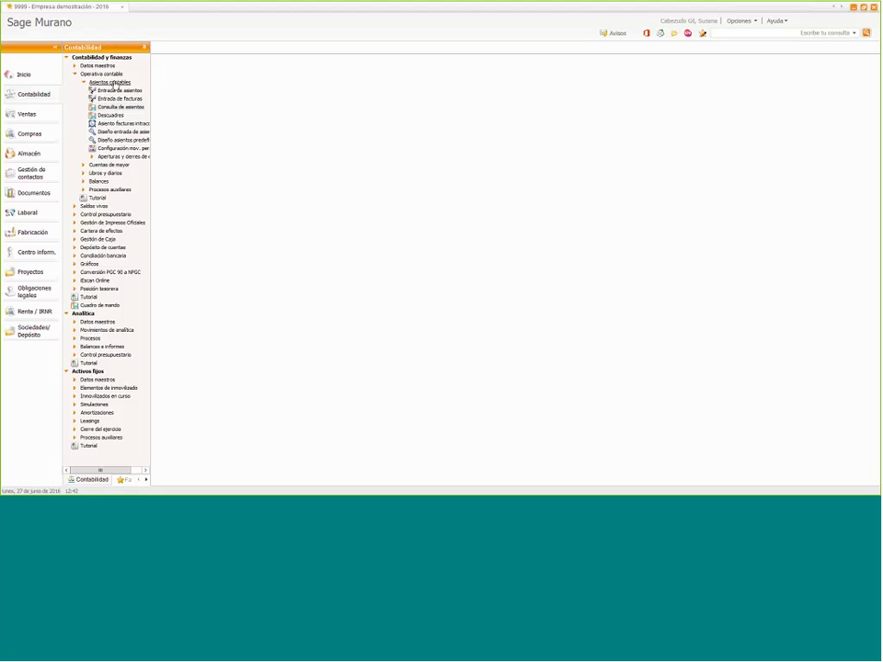
Open the Diseño de asientos predefinidos wizard and move its window to a clearer spot
click(133, 141)
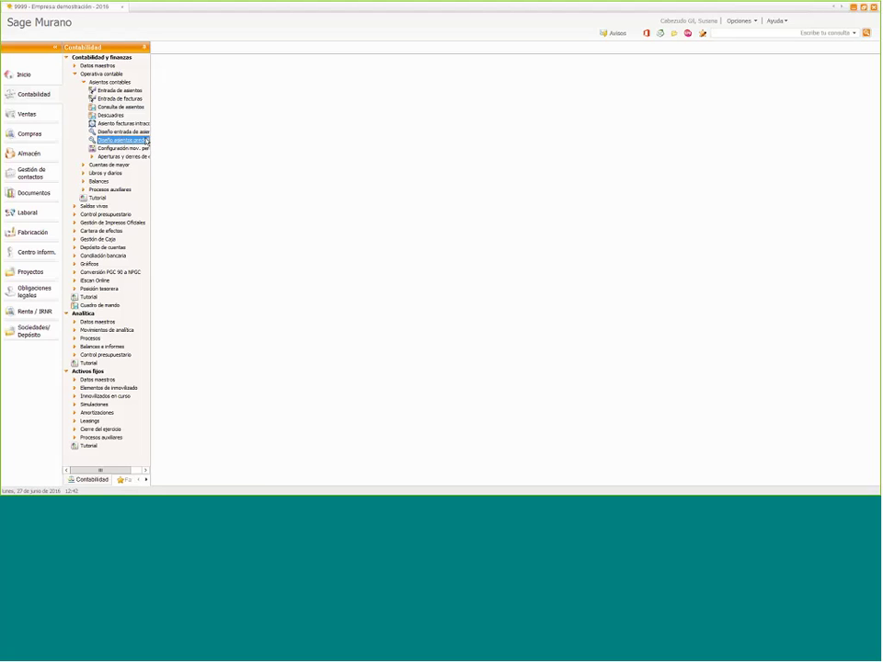
double_click(134, 141)
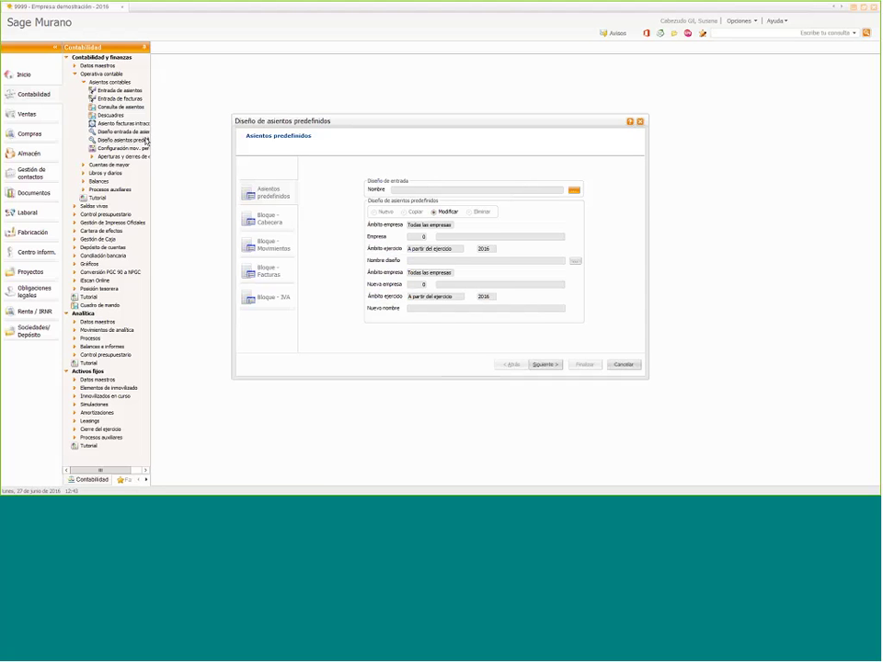
drag(341, 122, 294, 106)
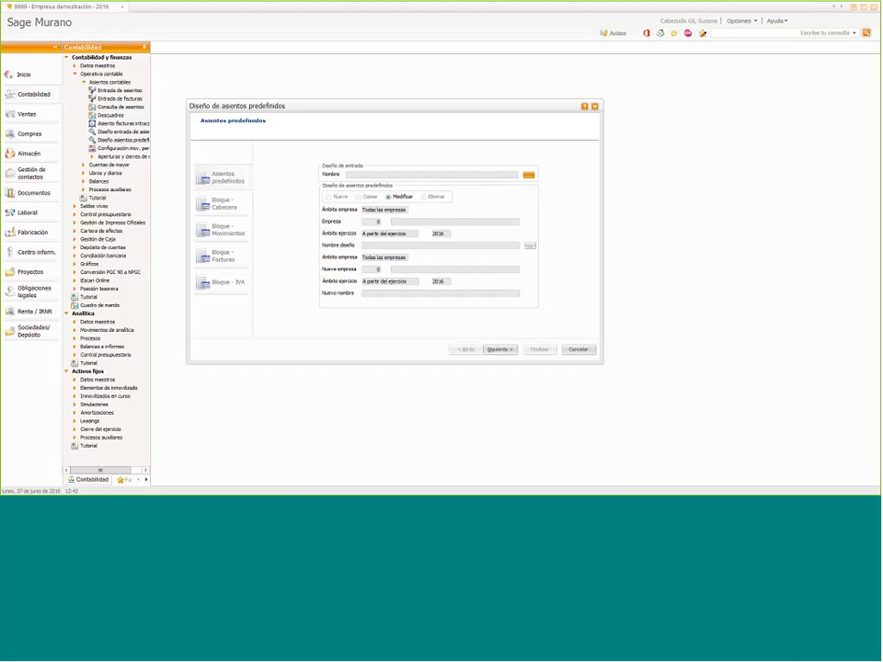
Choose the predefined entry Facturas Contado for modification and advance to its Cabecera block
click(530, 246)
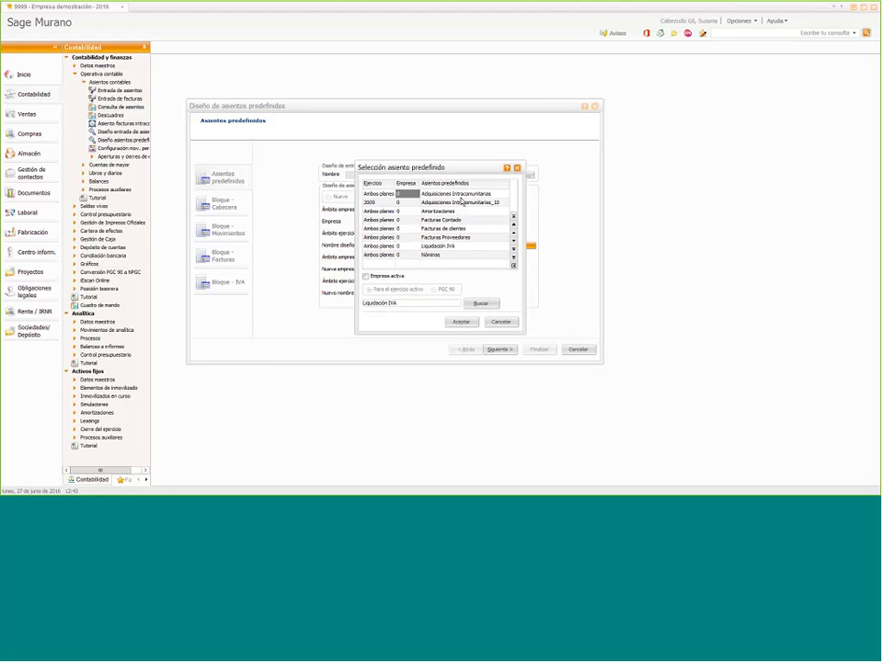
key(End)
key(Home)
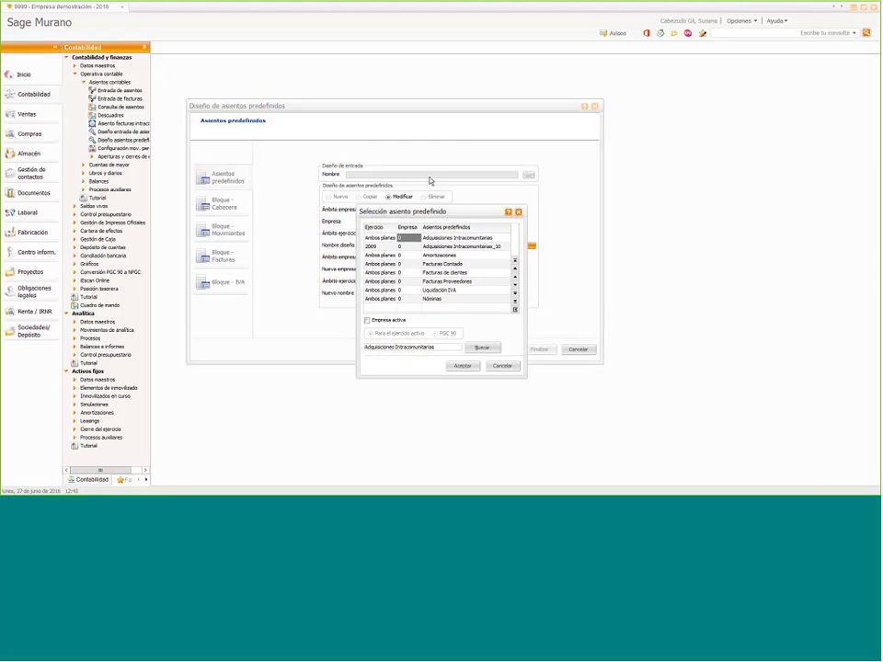
click(440, 266)
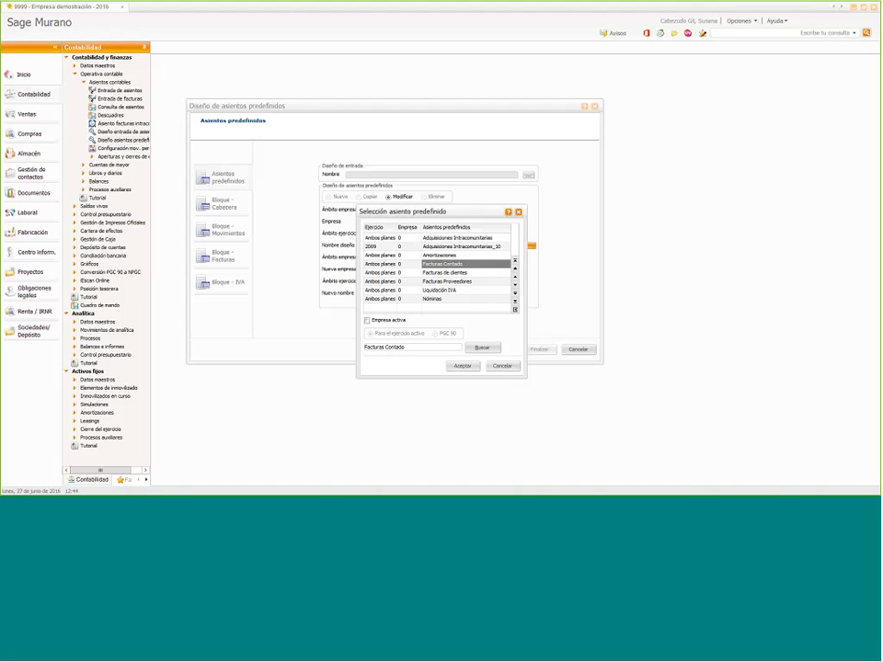
click(463, 367)
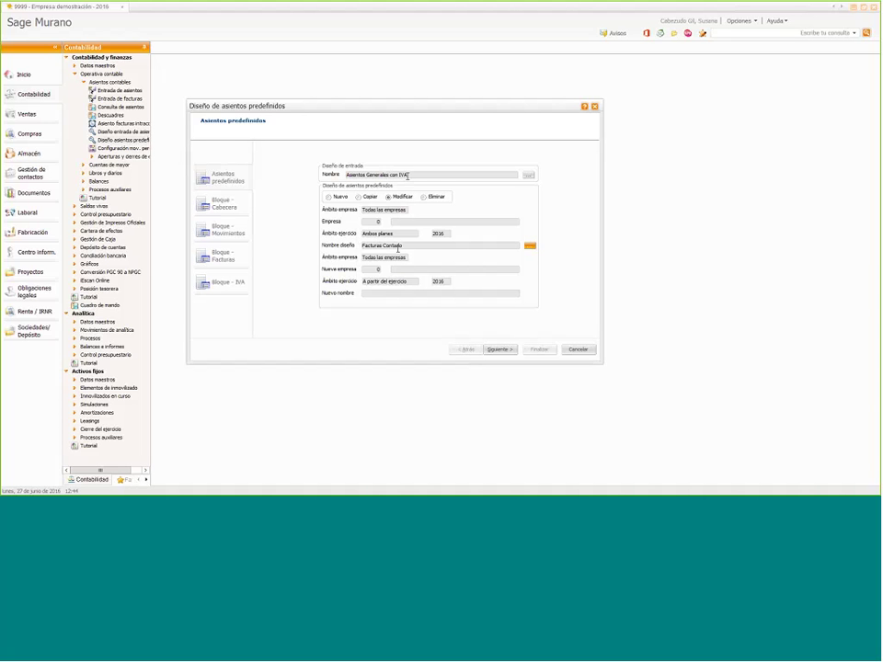
click(418, 246)
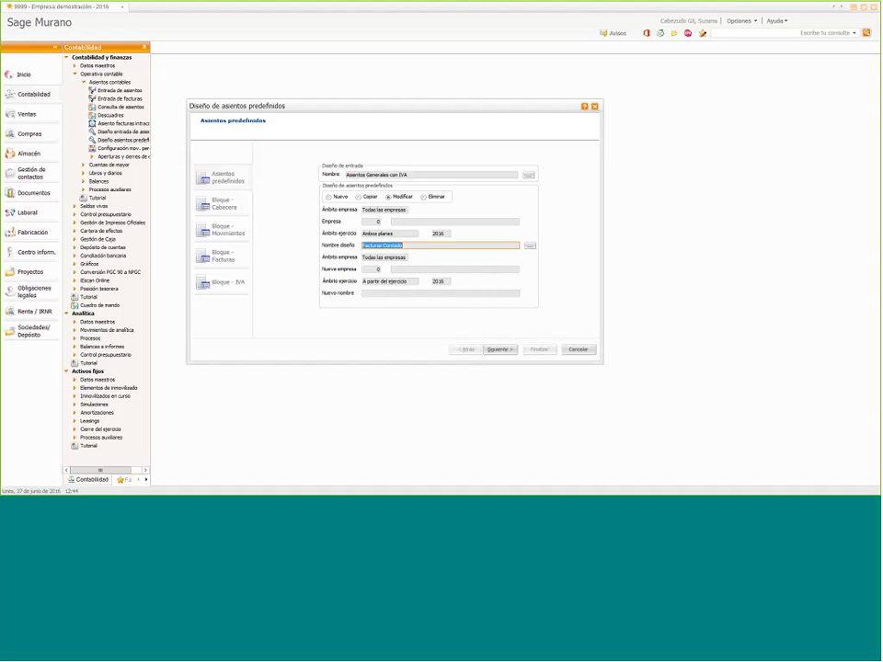
click(501, 350)
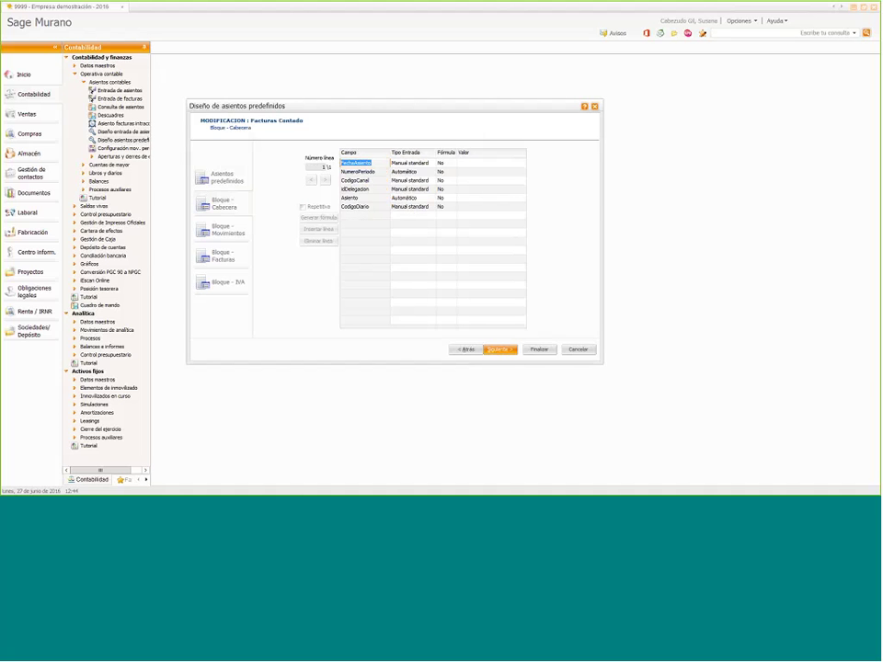
Examine the Tipo Entrada options and the Valor cell of the Asiento field in the Cabecera block, keeping Automático
drag(369, 106, 387, 135)
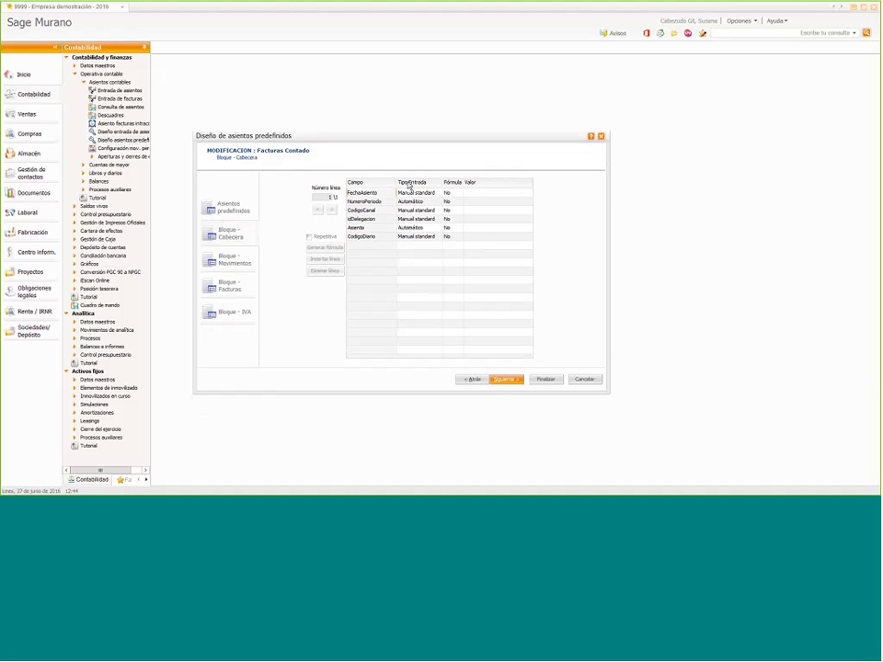
click(408, 182)
click(438, 195)
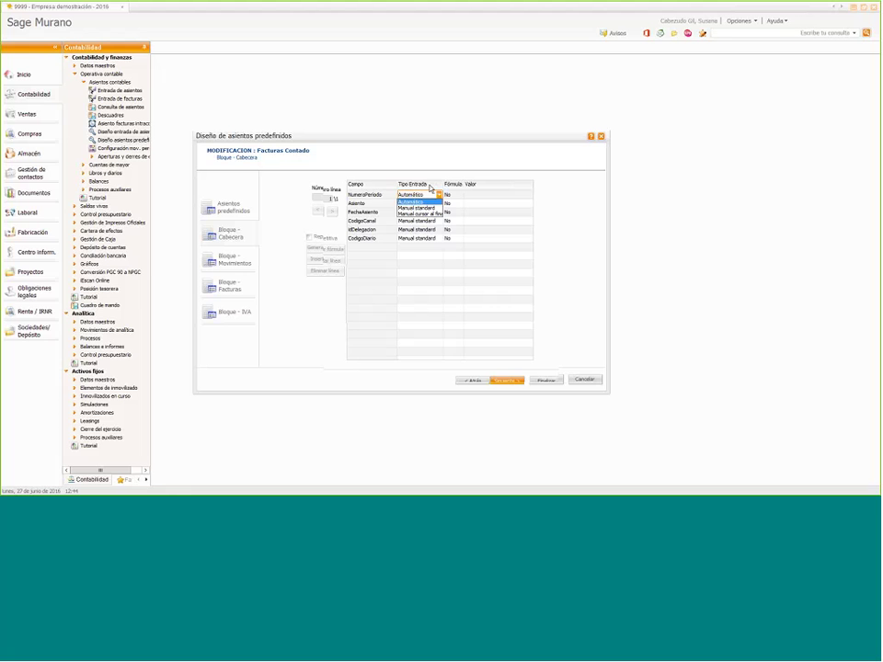
click(430, 188)
click(439, 195)
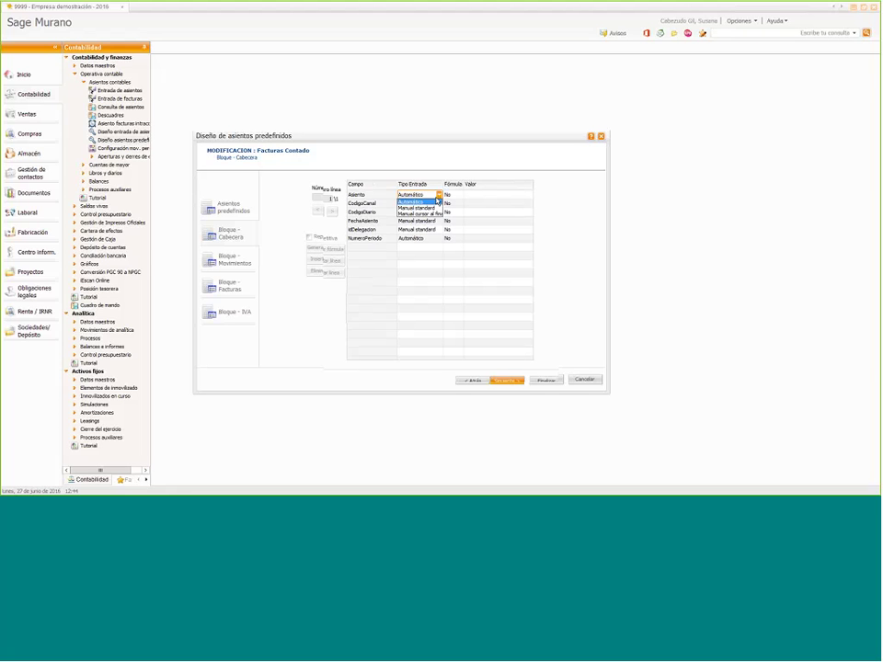
click(421, 201)
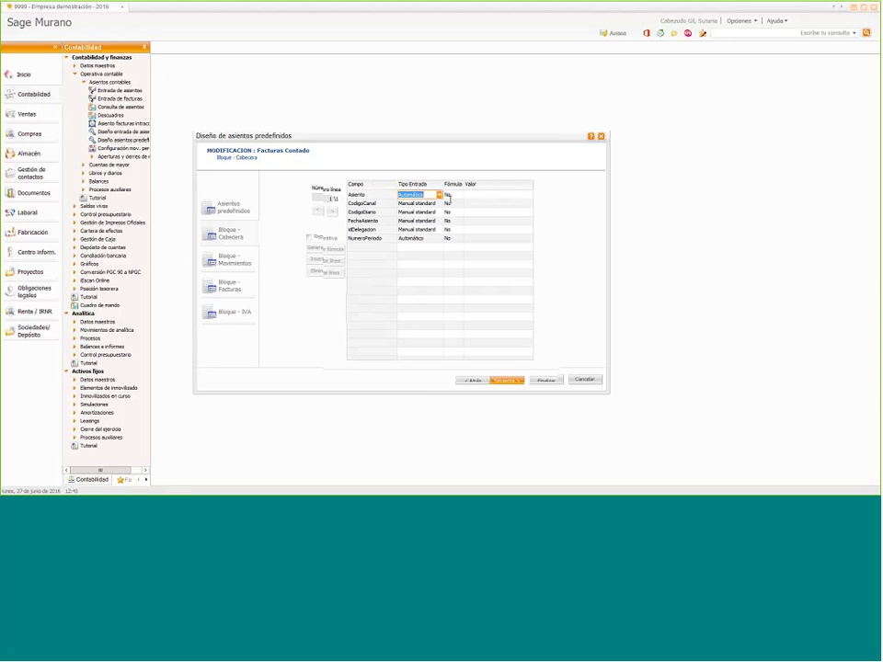
click(501, 193)
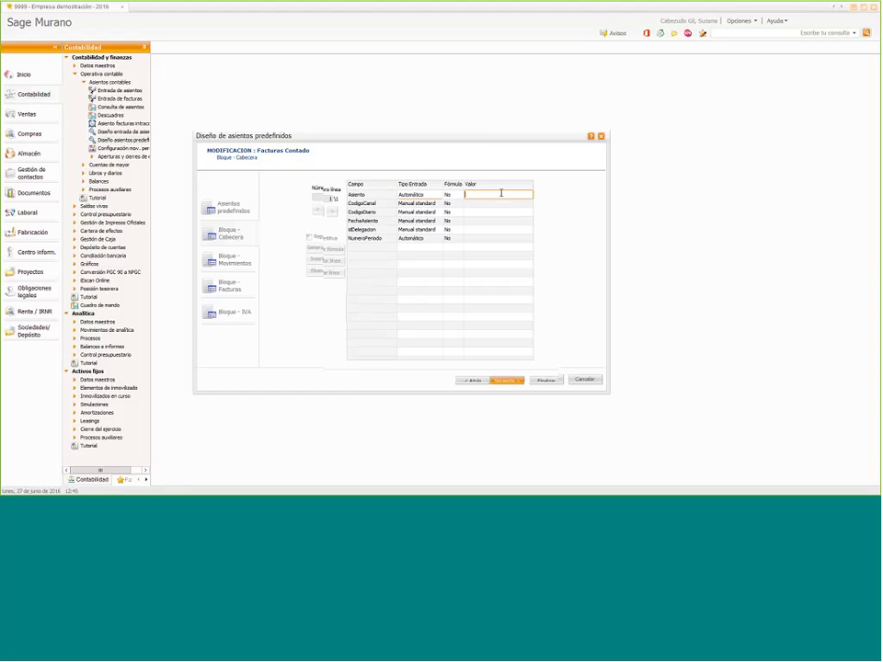
Check the entry type options and value of CodigoCanal and the value of CodigoDiario in the Cabecera block
click(430, 203)
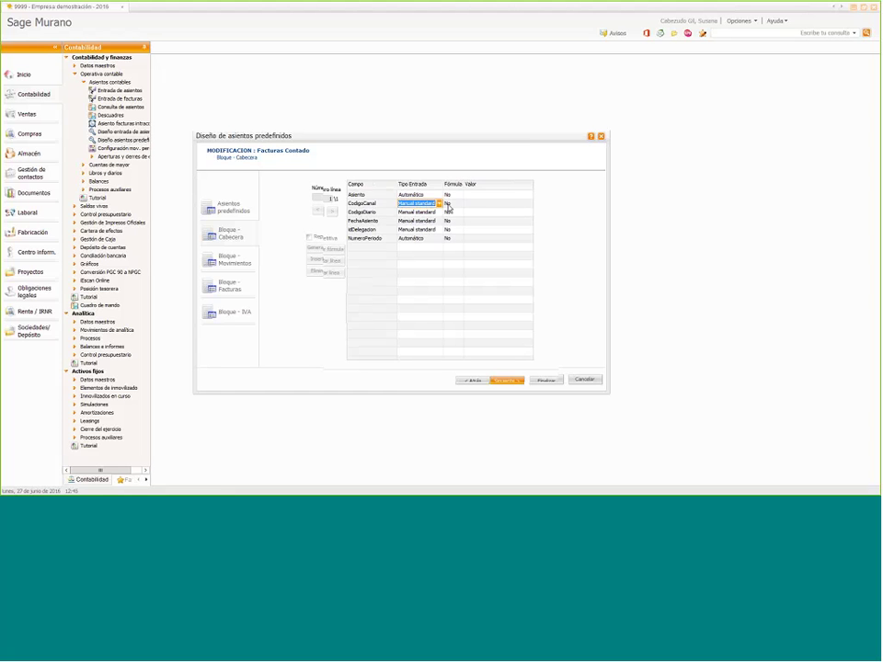
click(482, 205)
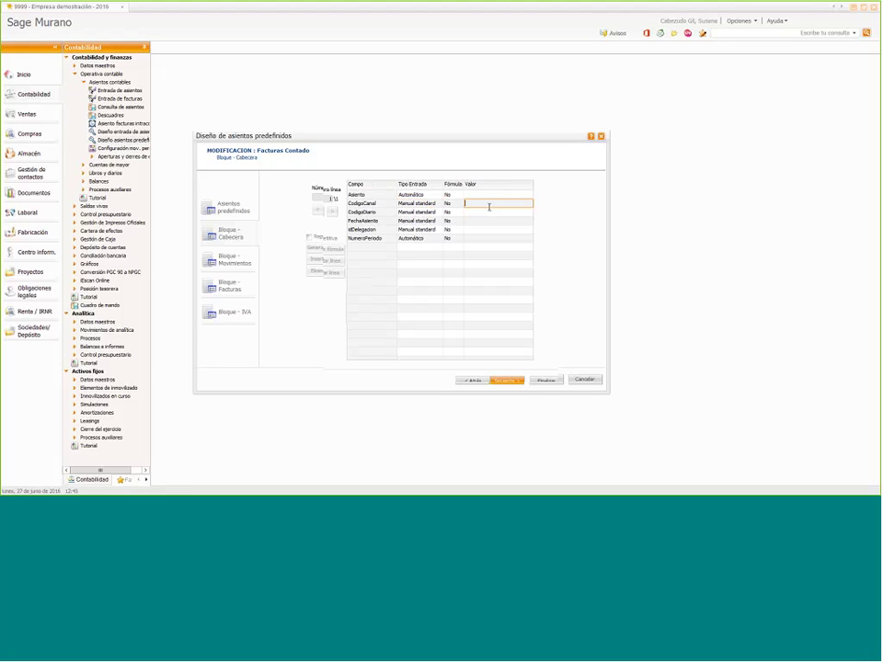
click(439, 203)
click(439, 203)
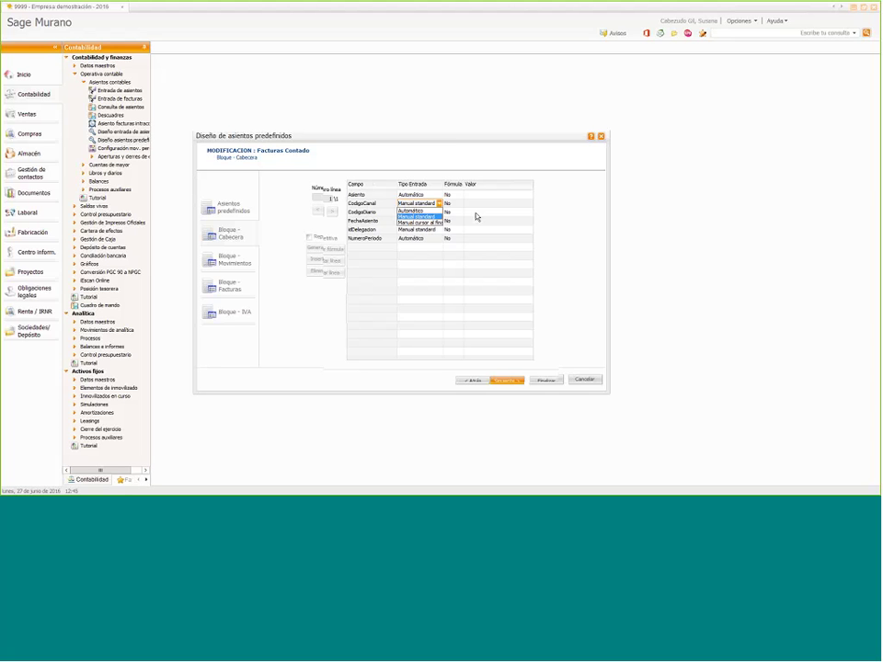
click(498, 213)
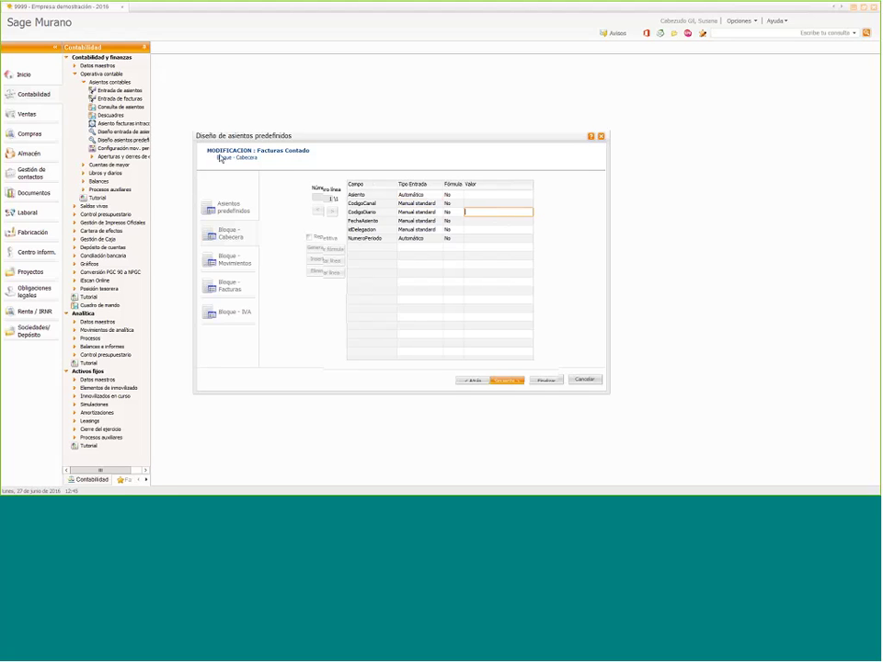
Advance to the Movimientos block and examine how Cargo, Abono, Comentario and ImporteAsiento are configured on line 1
click(504, 380)
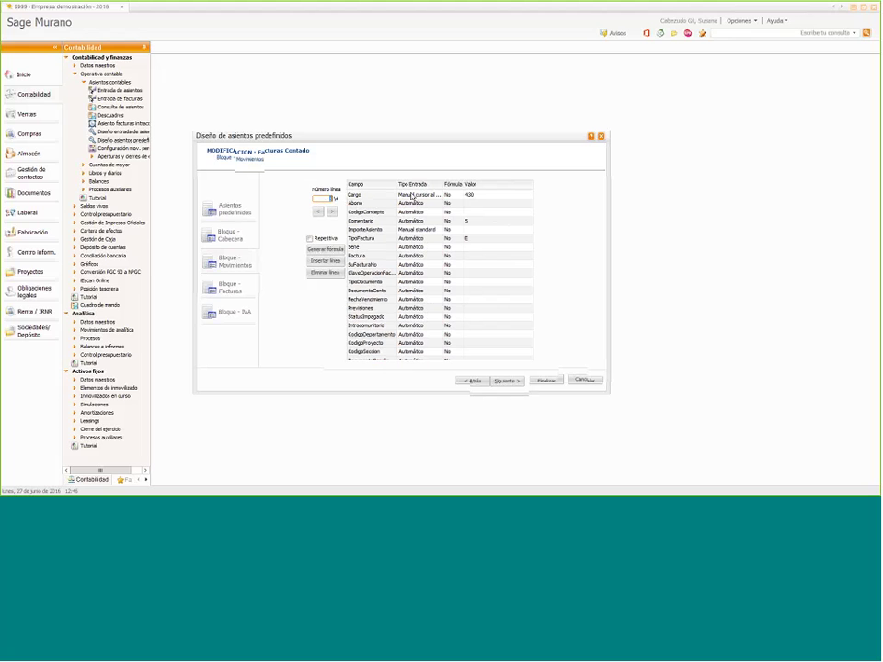
click(412, 197)
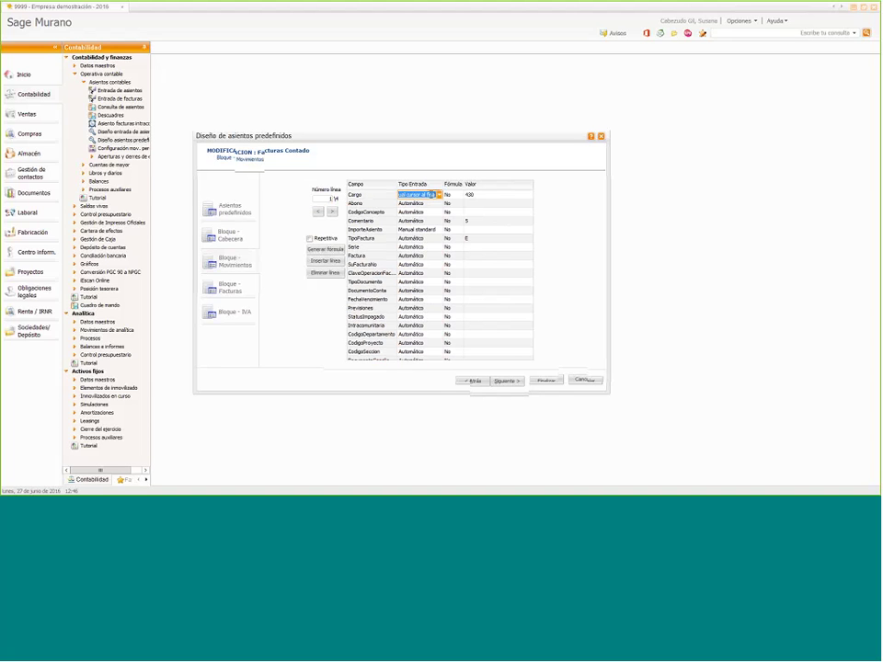
click(475, 196)
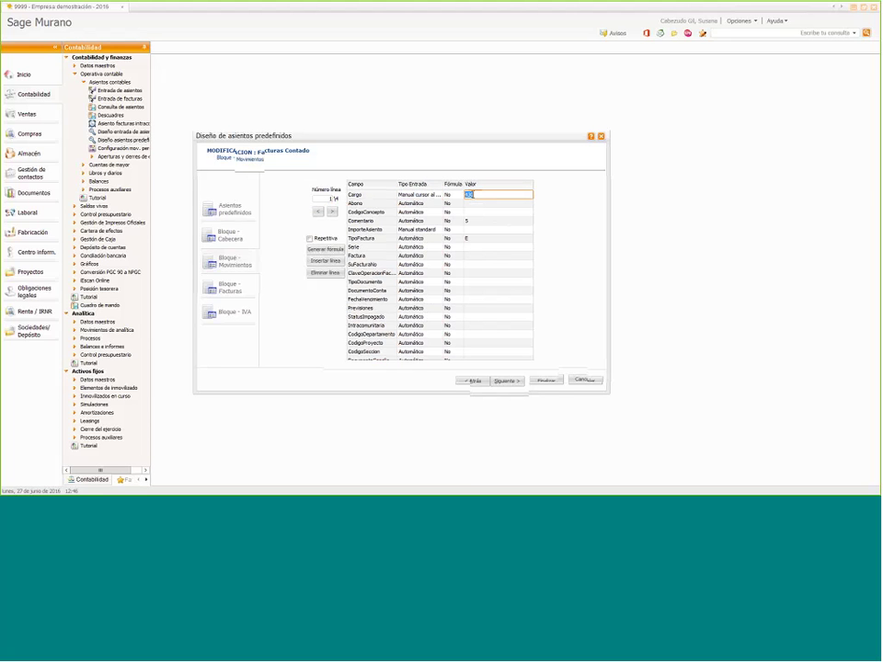
click(480, 195)
click(375, 204)
click(419, 220)
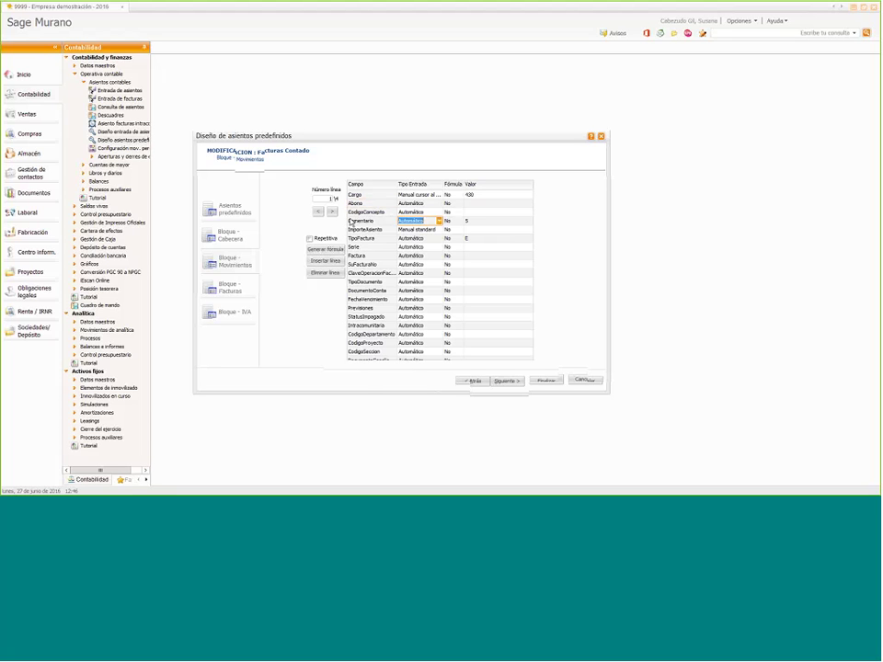
click(468, 223)
text(5)
click(427, 230)
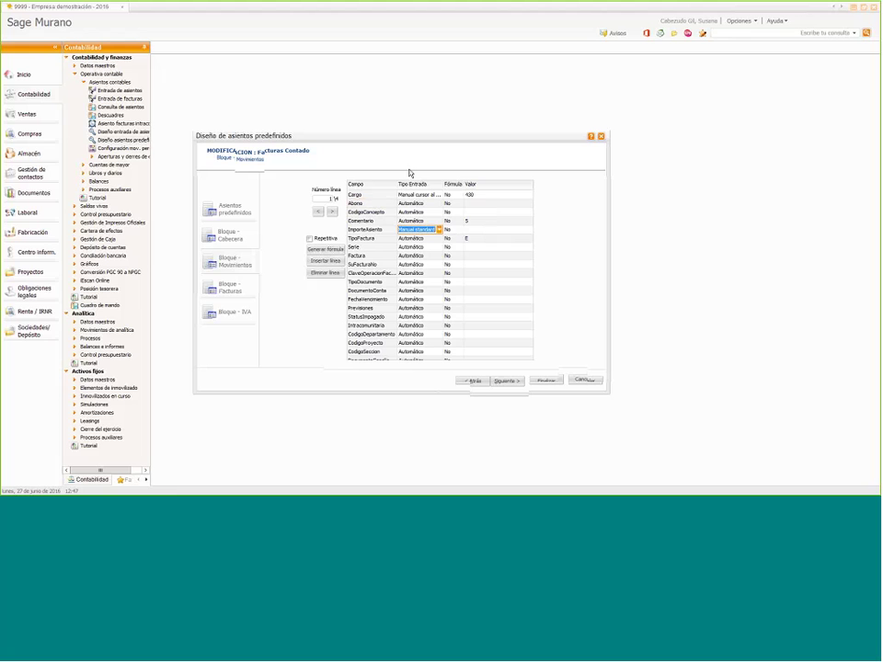
click(416, 197)
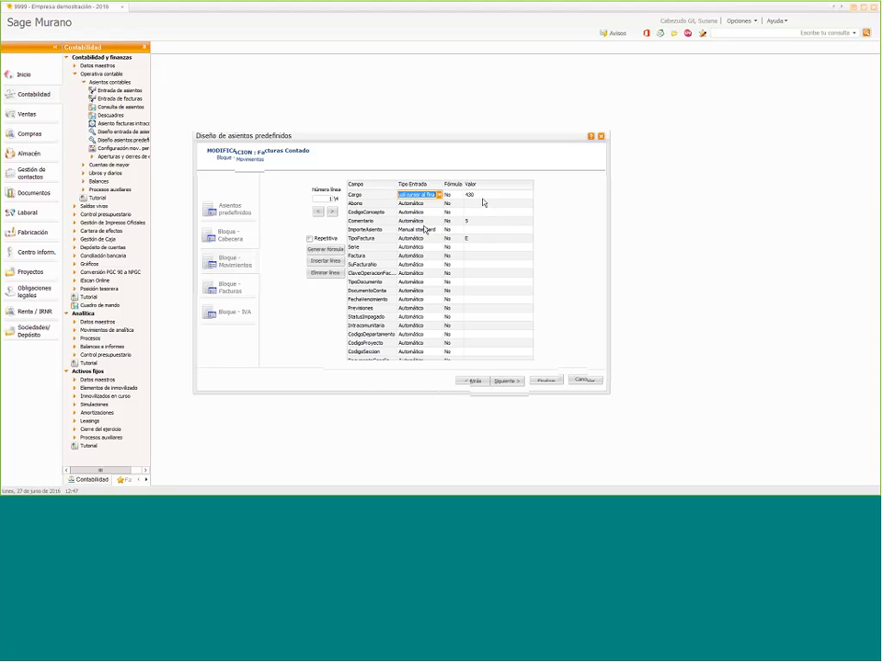
click(423, 230)
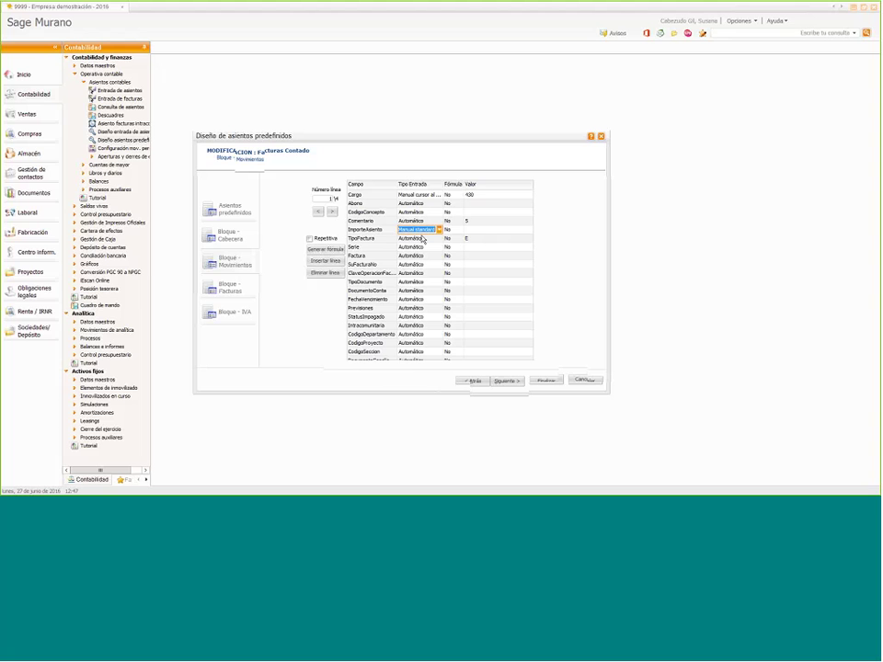
Go to movement line 2, check its Abono value and open the formula generator for Comentario
click(332, 212)
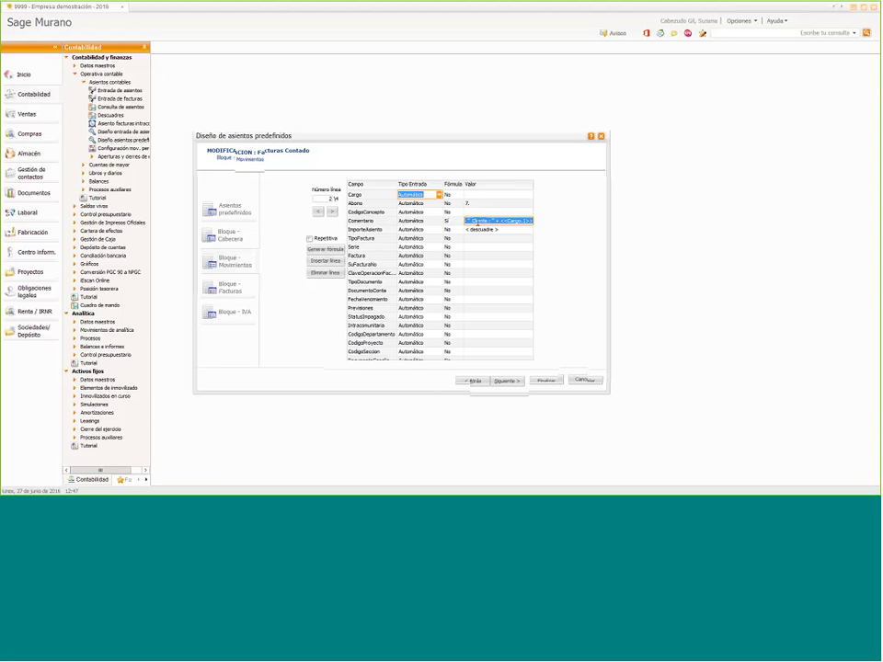
click(469, 204)
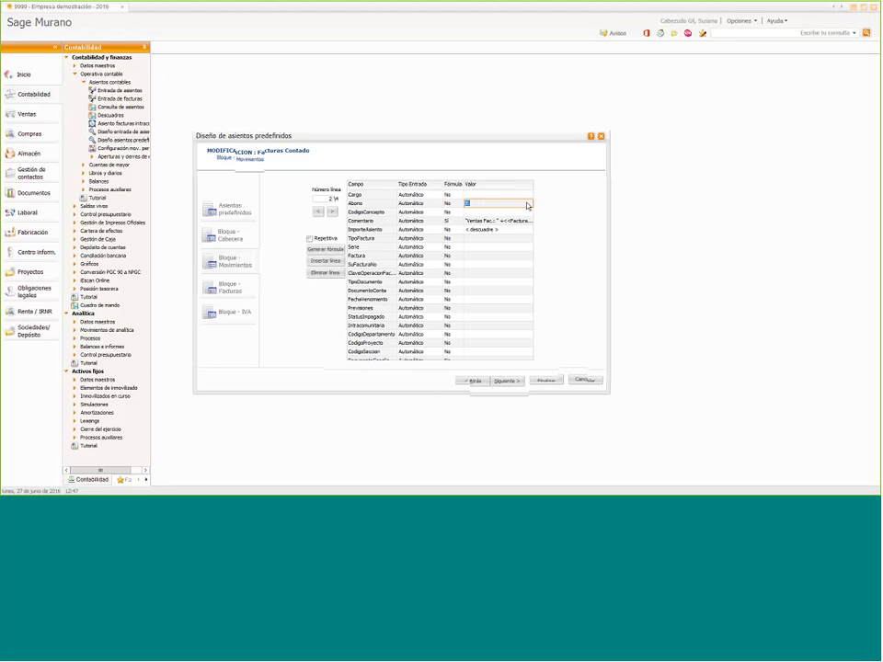
click(510, 221)
click(324, 252)
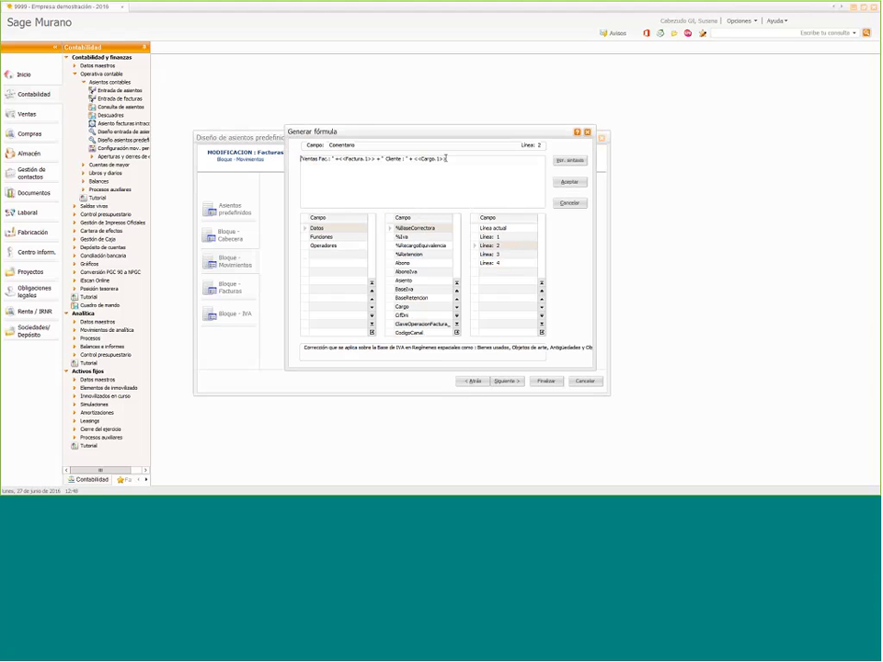
Examine the literal text and the invoice field reference in the existing Comentario formula
drag(459, 134, 444, 134)
click(438, 160)
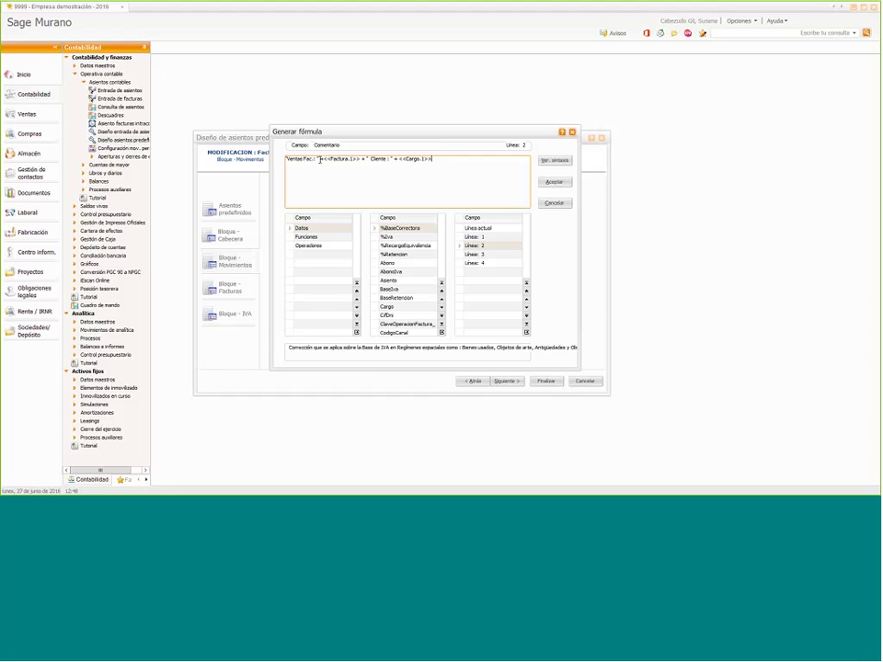
drag(319, 159, 286, 160)
click(300, 159)
drag(319, 161, 359, 161)
Start a sample formula on a new line below the existing Comentario formula with the text "Ventas Fac.: "+
click(456, 165)
key(Return)
text(1)
text("Ve)
key(BackSpace)
key(BackSpace)
text(Ventas Fac.: " +)
Find the Factura data field and insert its line 1 reference after the text in the sample formula
click(303, 228)
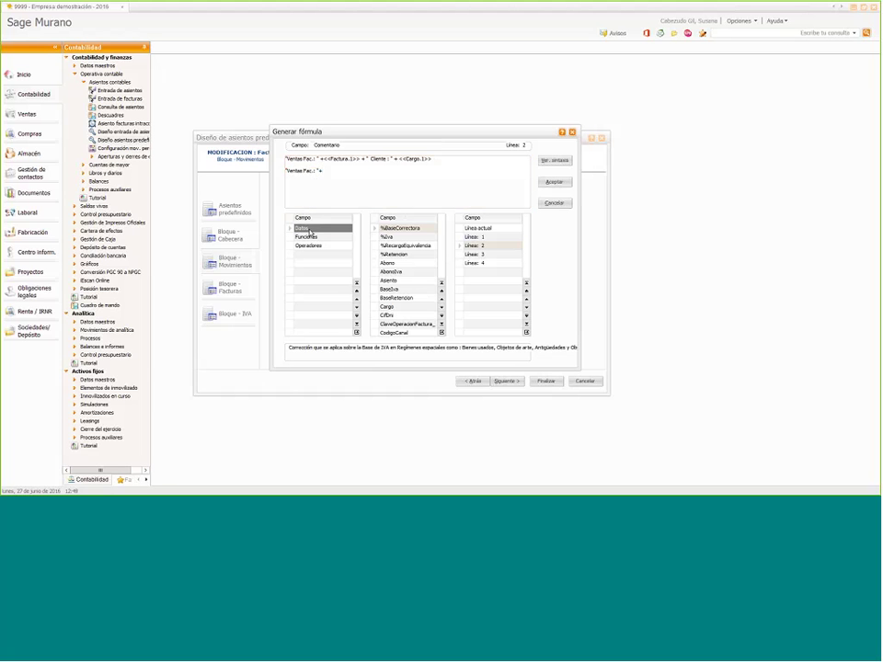
click(394, 331)
key(Down)
key(Down)
key(Down)
key(Down)
key(Down)
key(Down)
key(Down)
key(Down)
key(Down)
key(Down)
key(Down)
key(Down)
key(Down)
key(Down)
key(Down)
key(Down)
key(Down)
key(Down)
key(Down)
key(Down)
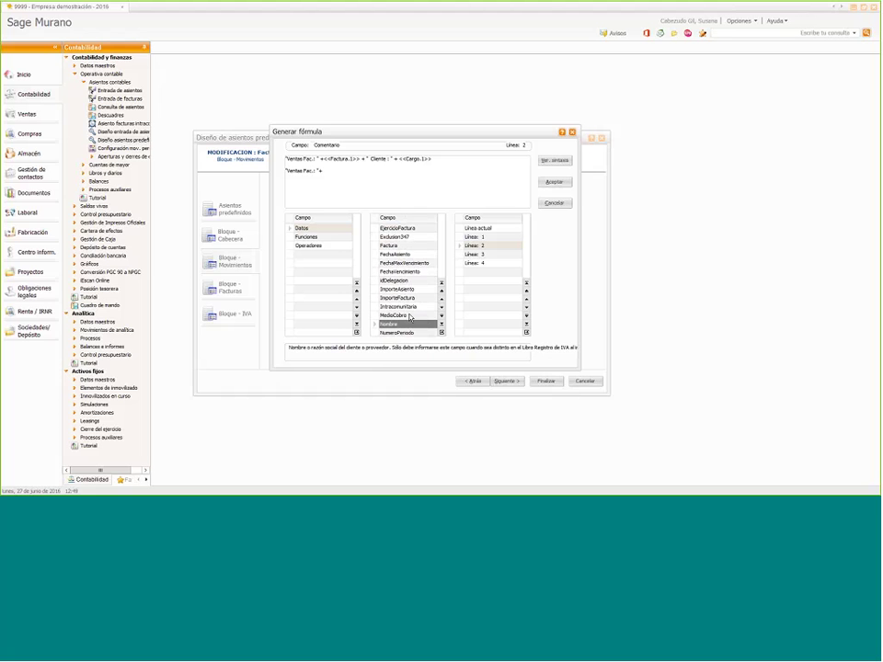
scroll(410, 317, down, 4)
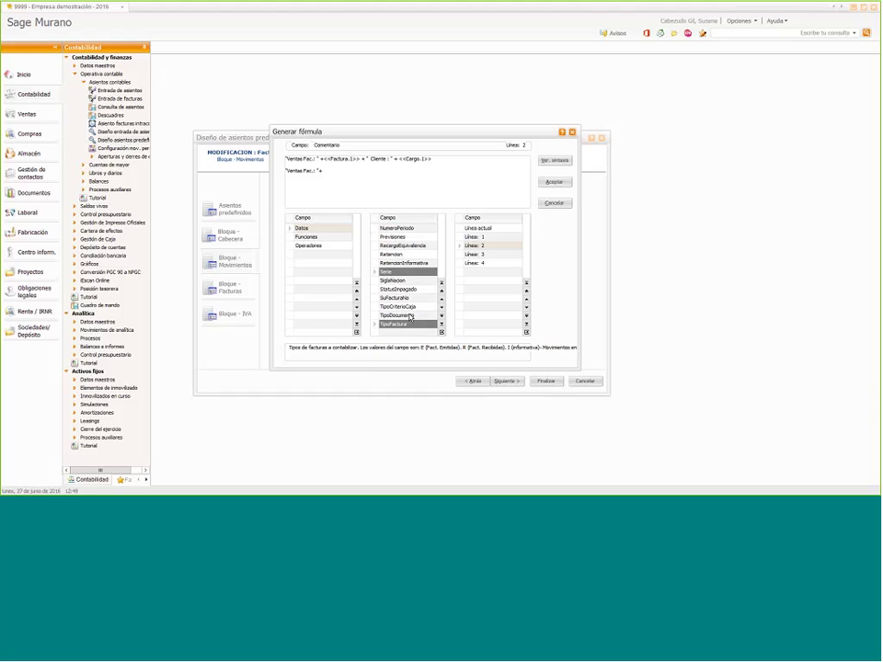
click(388, 217)
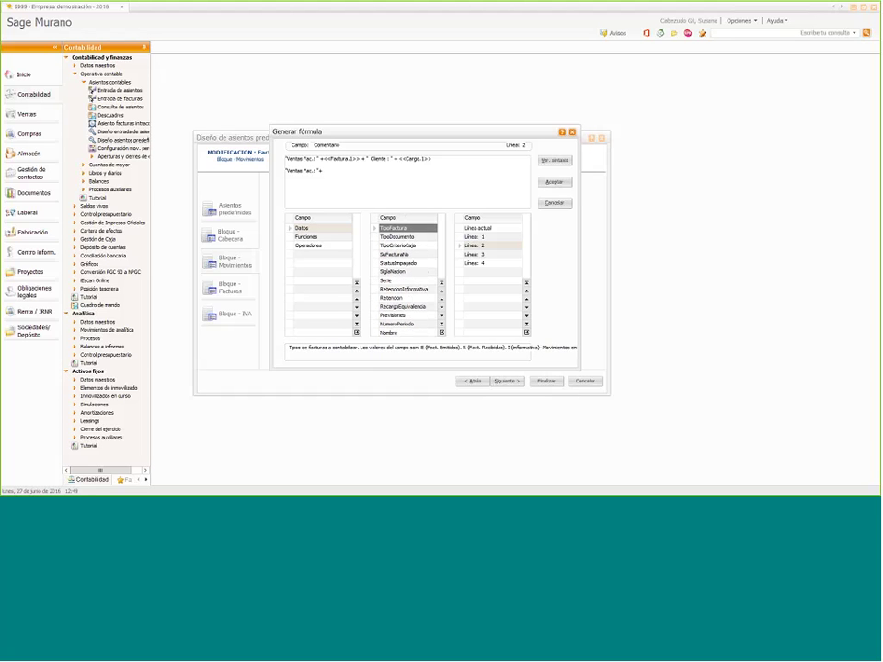
click(396, 298)
click(402, 219)
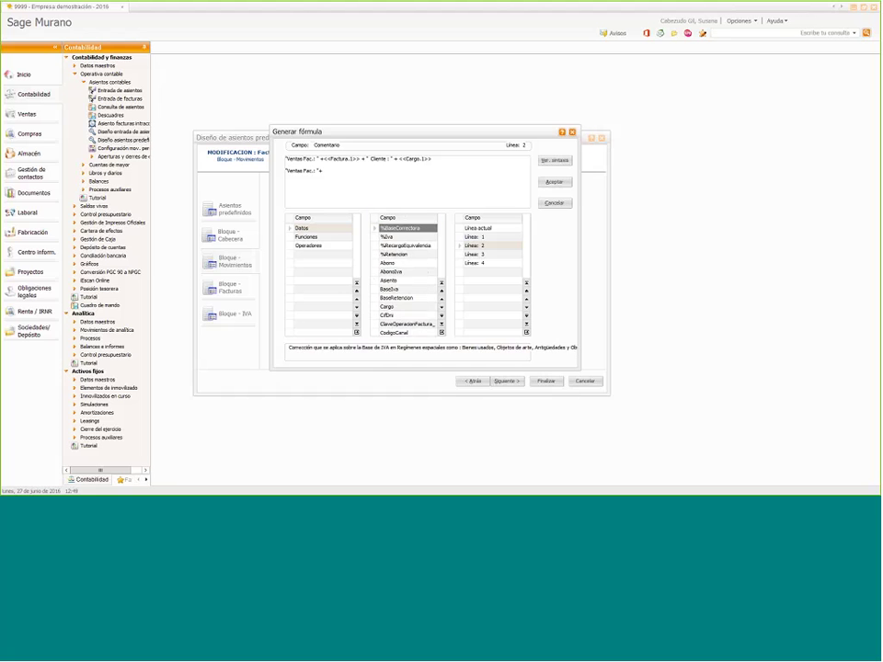
scroll(408, 291, down, 8)
scroll(408, 290, down, 6)
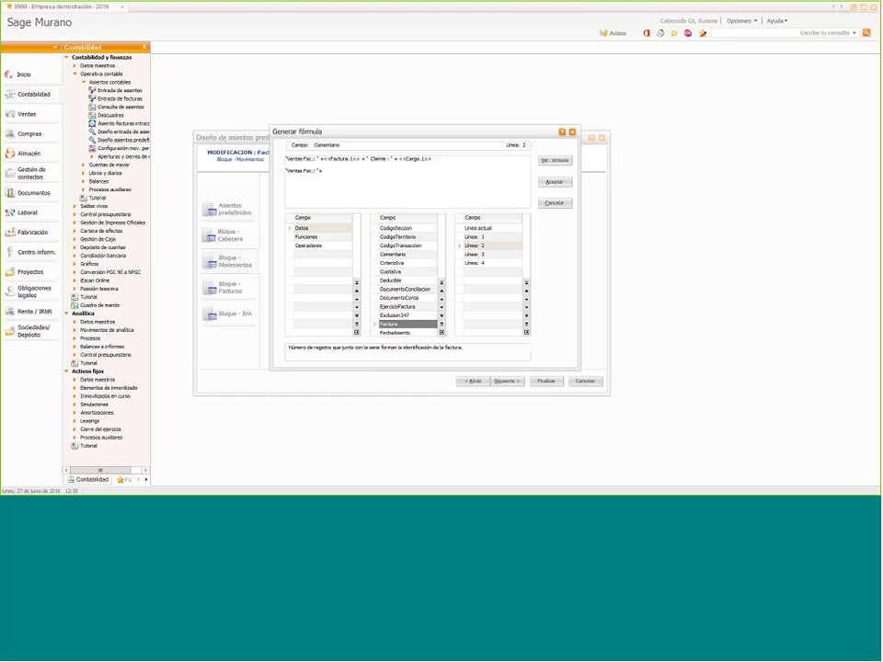
click(479, 237)
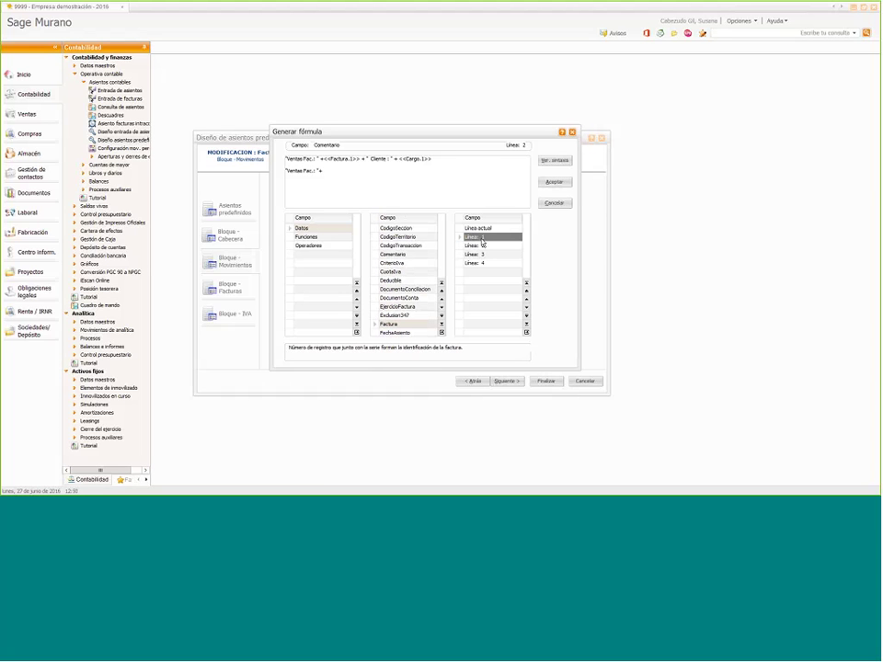
double_click(479, 238)
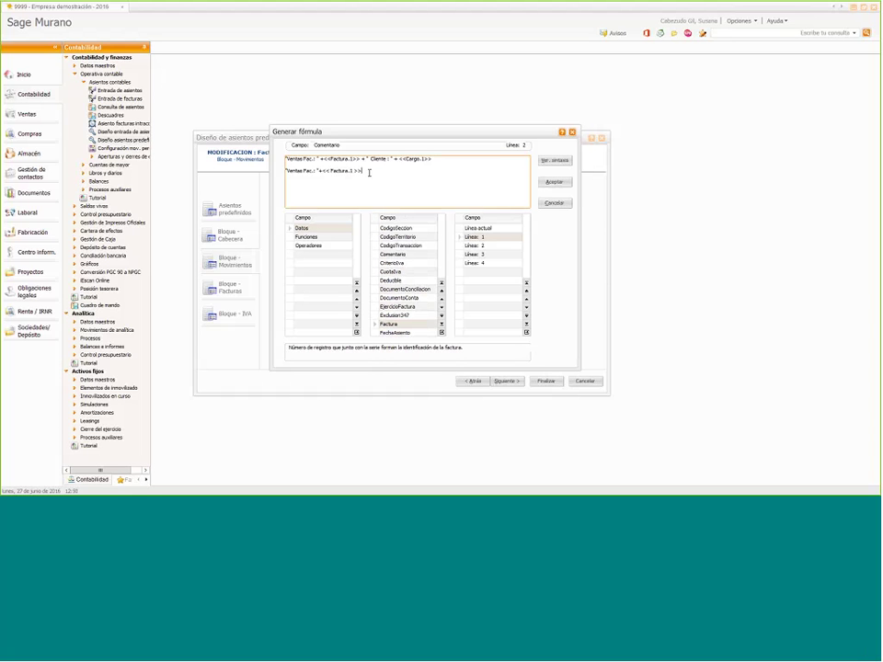
Extend the sample formula with + "Cliente"+ followed by the Cargo field of line 1
text(+ "Cliente"+)
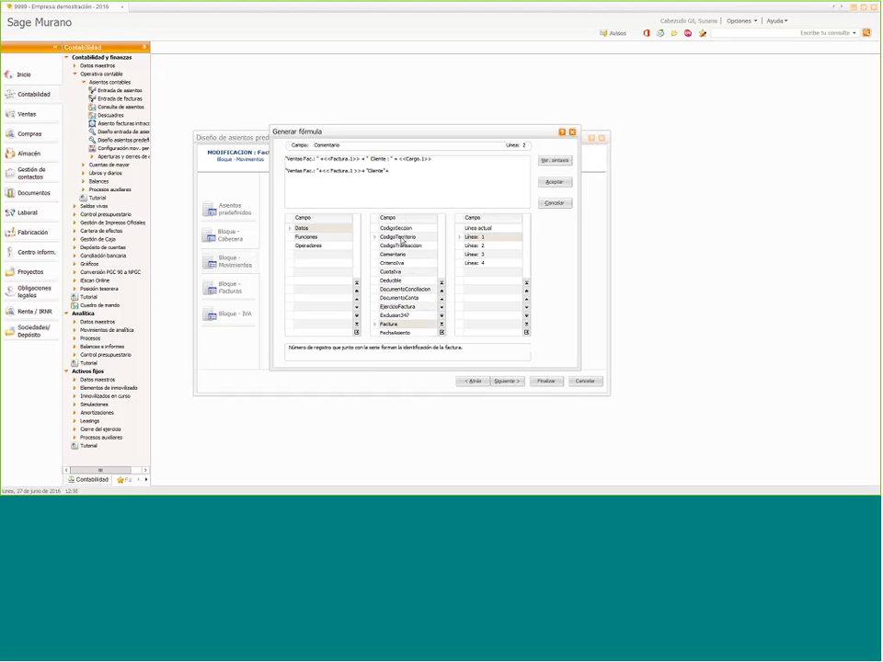
click(399, 264)
scroll(399, 264, up, 4)
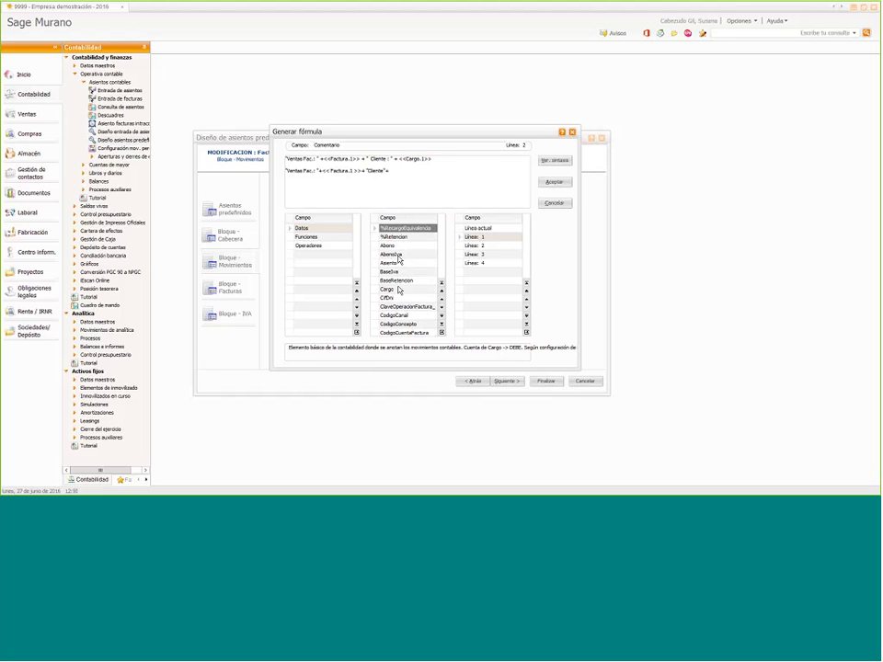
click(387, 288)
double_click(473, 236)
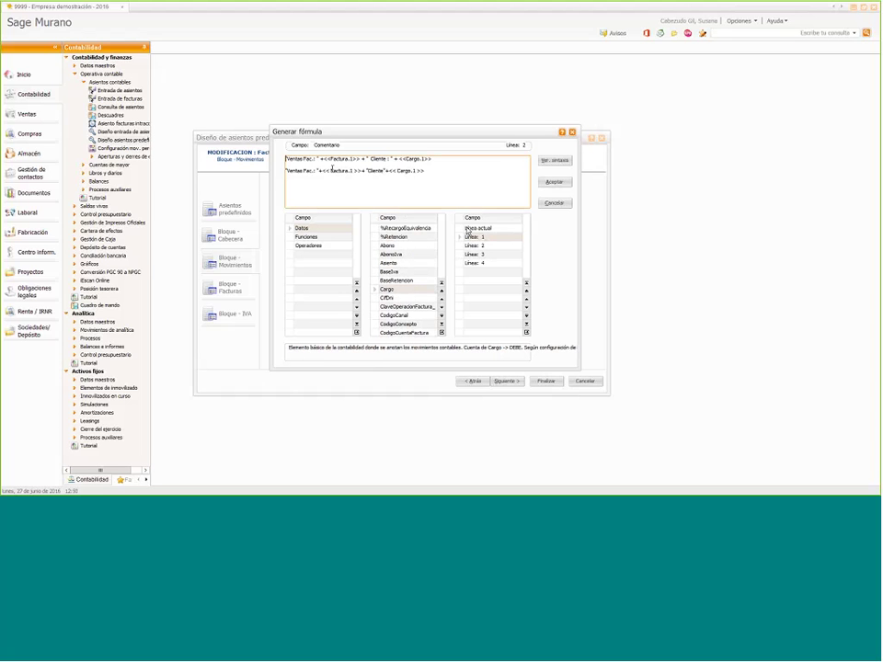
Delete the whole sample formula below the original Comentario formula
click(461, 172)
triple_click(461, 171)
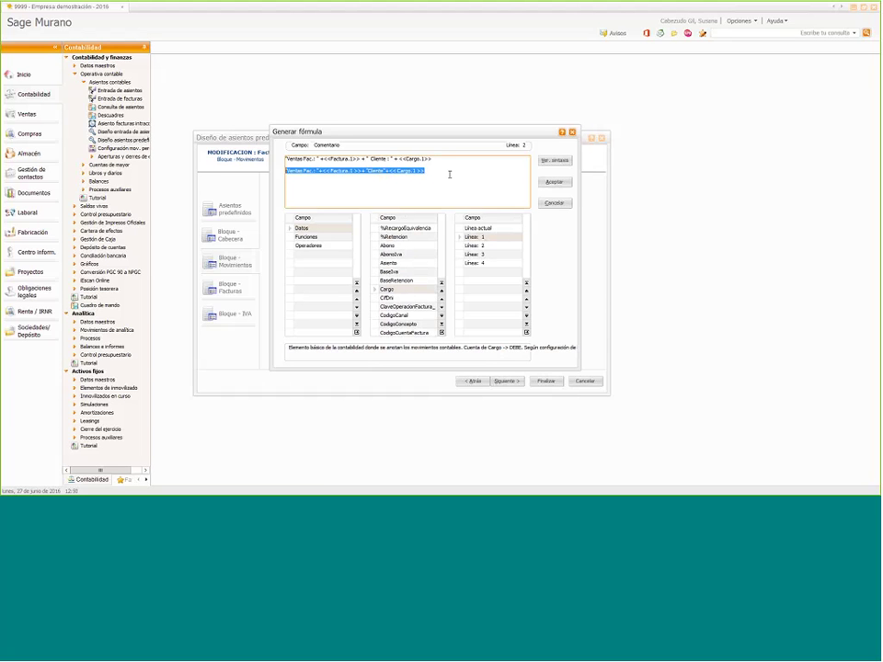
key(Delete)
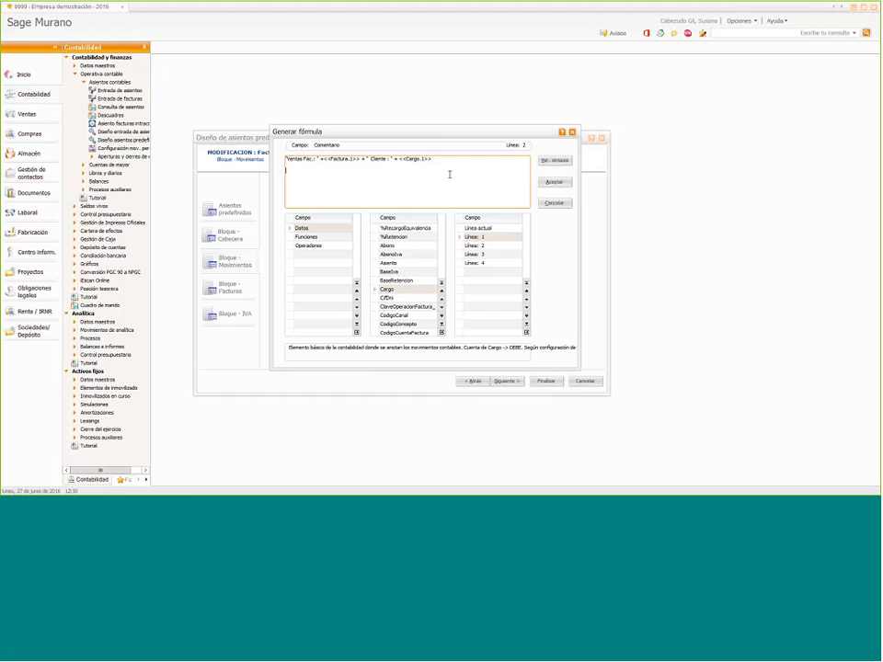
Examine the formula functions in the Cálculo, Contabilidad and Todos categories, including the descriptions of BorraVarApli and And
click(322, 229)
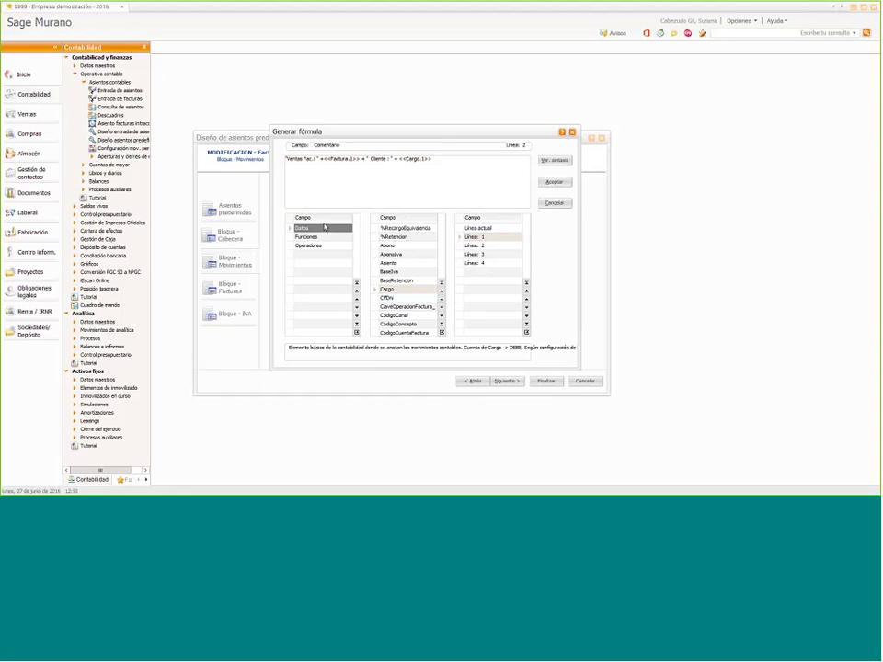
click(309, 238)
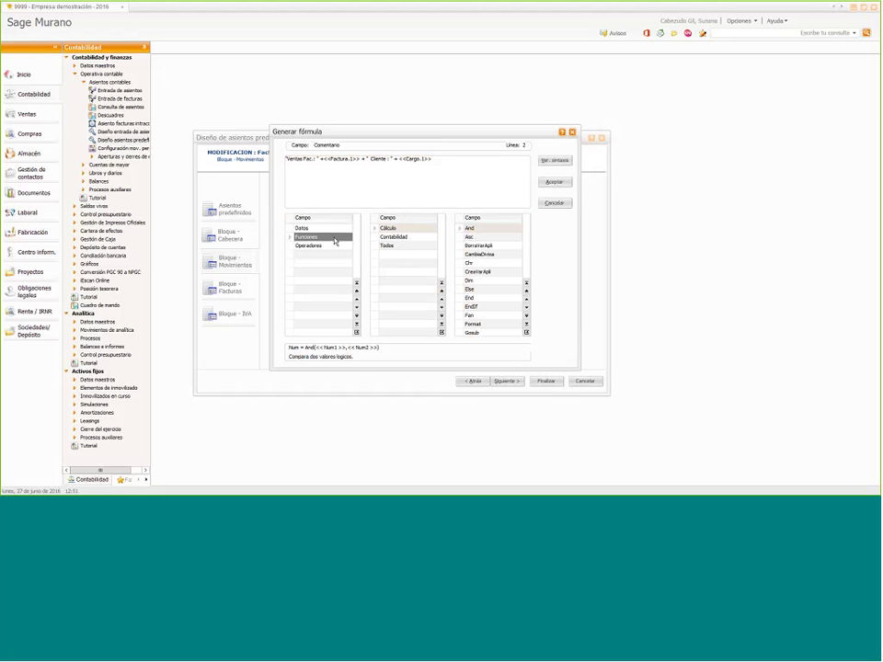
click(402, 229)
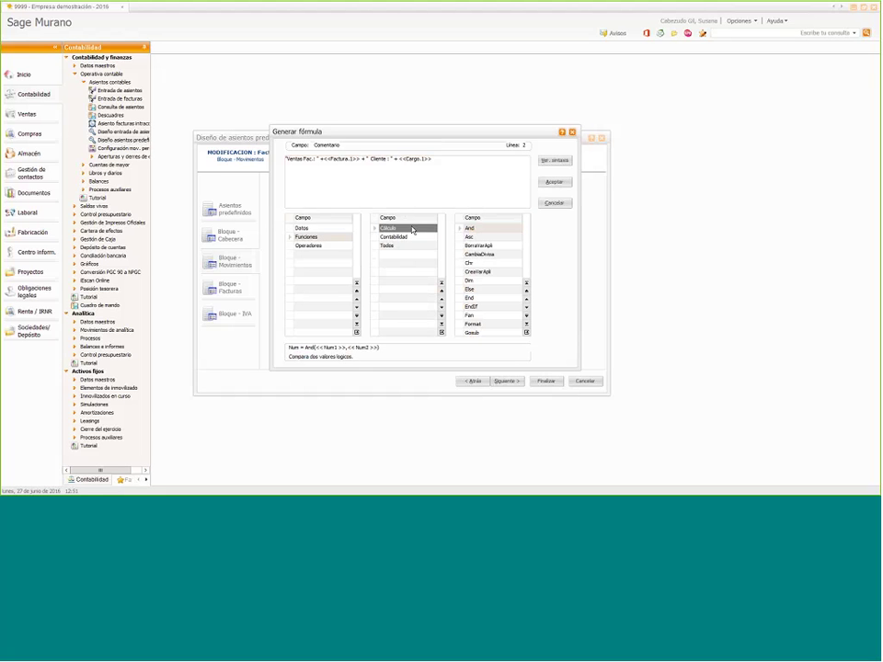
click(478, 246)
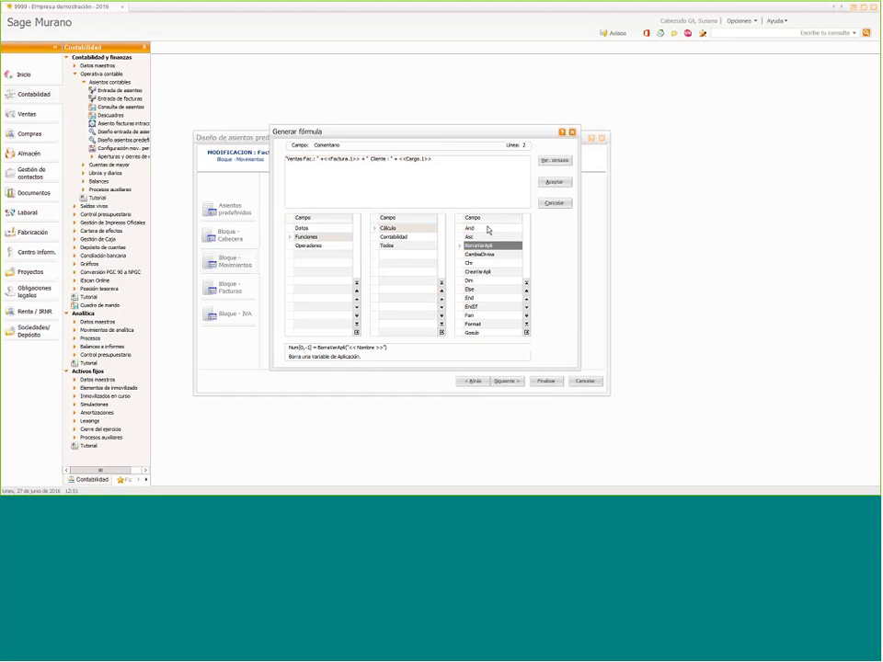
click(487, 229)
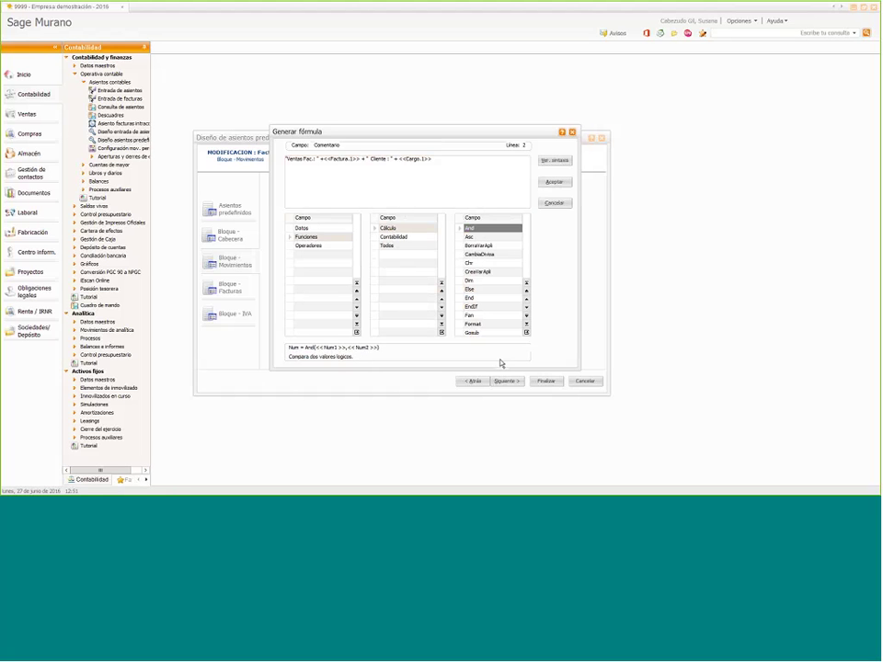
click(394, 228)
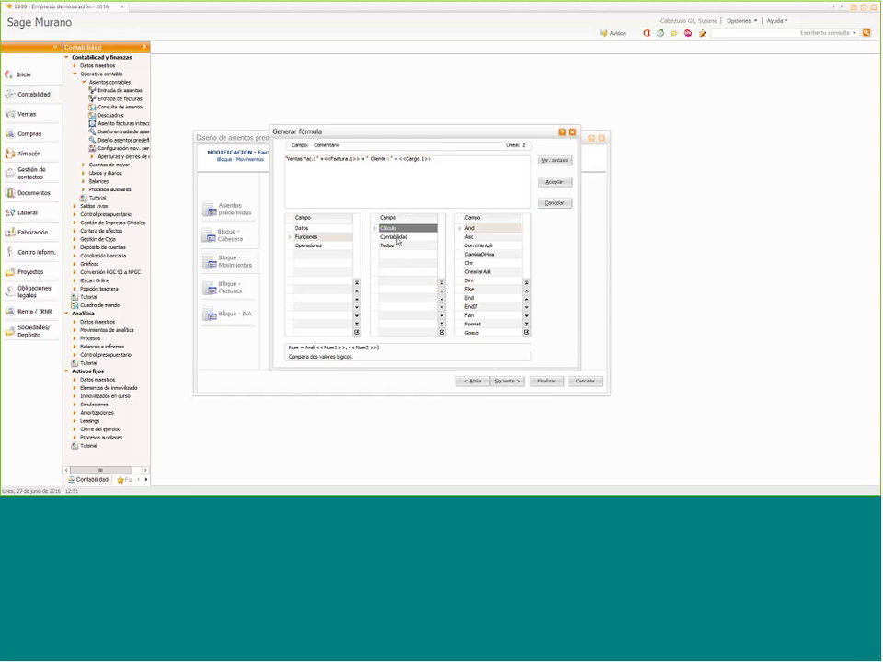
click(396, 238)
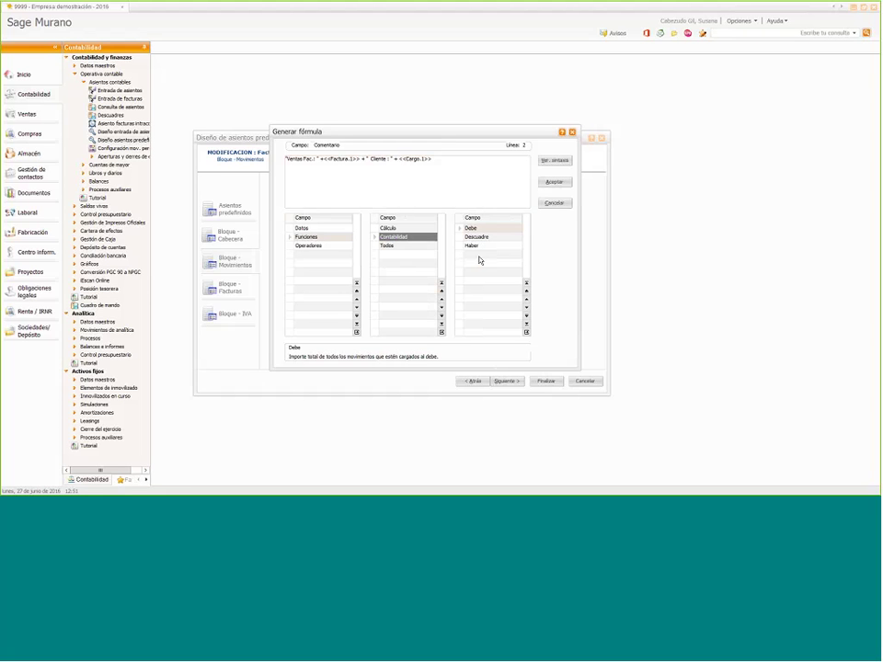
click(411, 245)
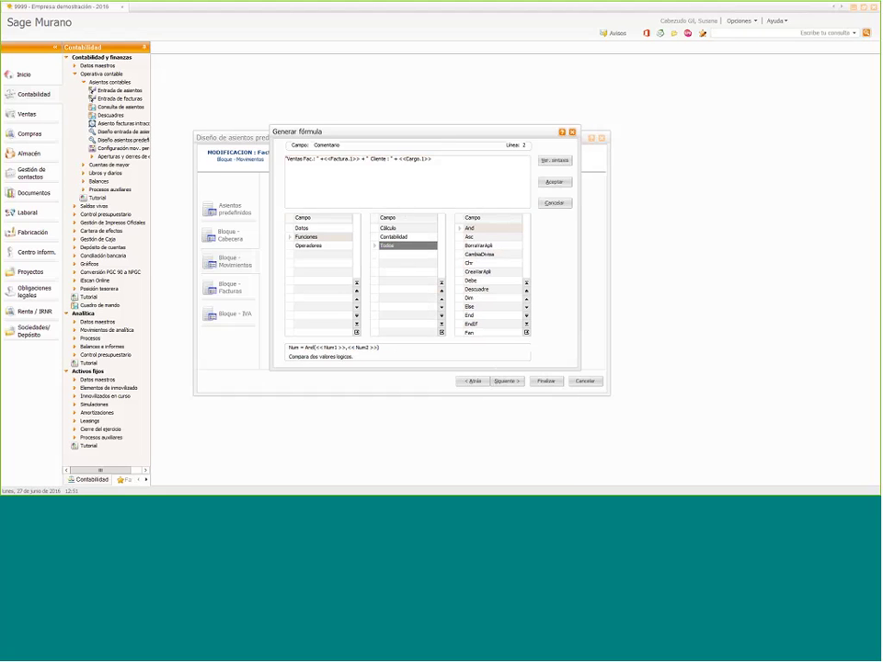
Examine the alphanumeric, numeric and complete sets of operators and compare them with the plus sign in the Comentario formula
click(314, 245)
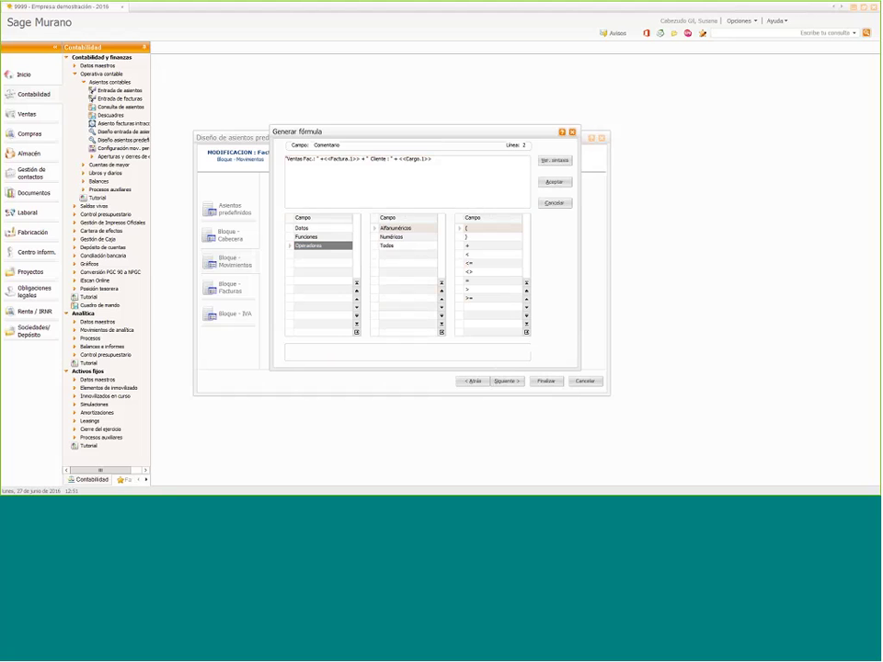
click(388, 229)
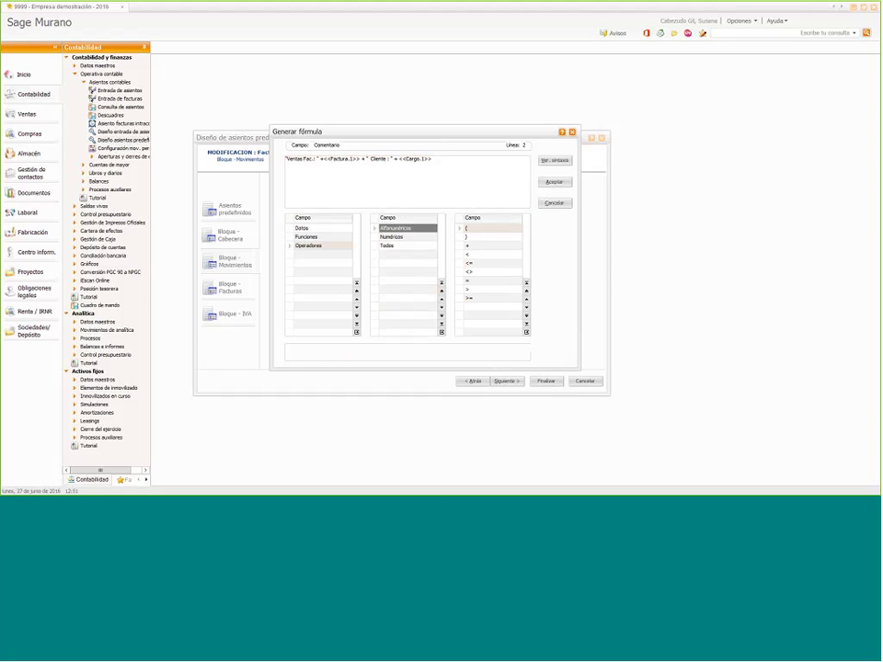
click(320, 159)
double_click(321, 159)
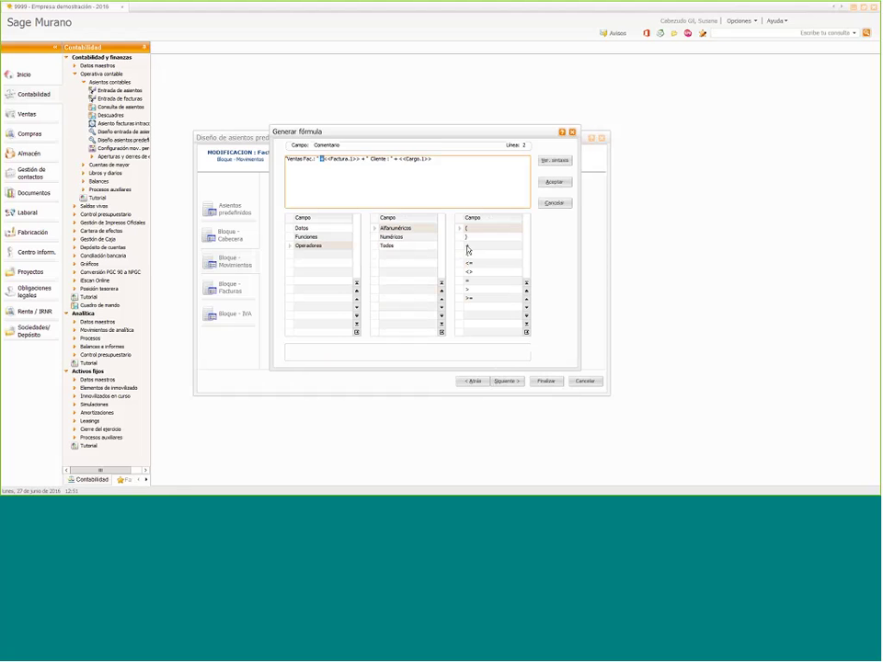
click(468, 254)
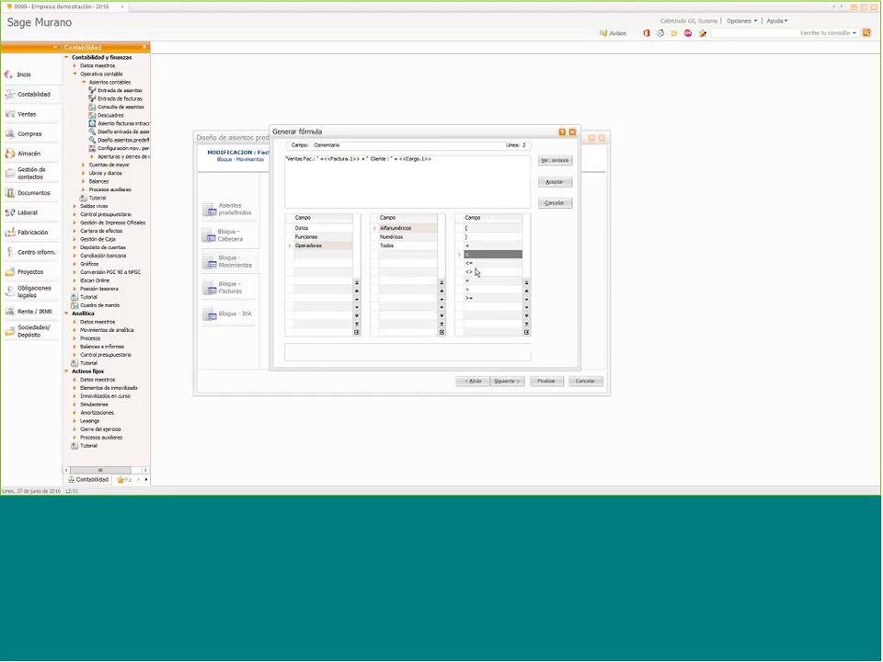
click(474, 280)
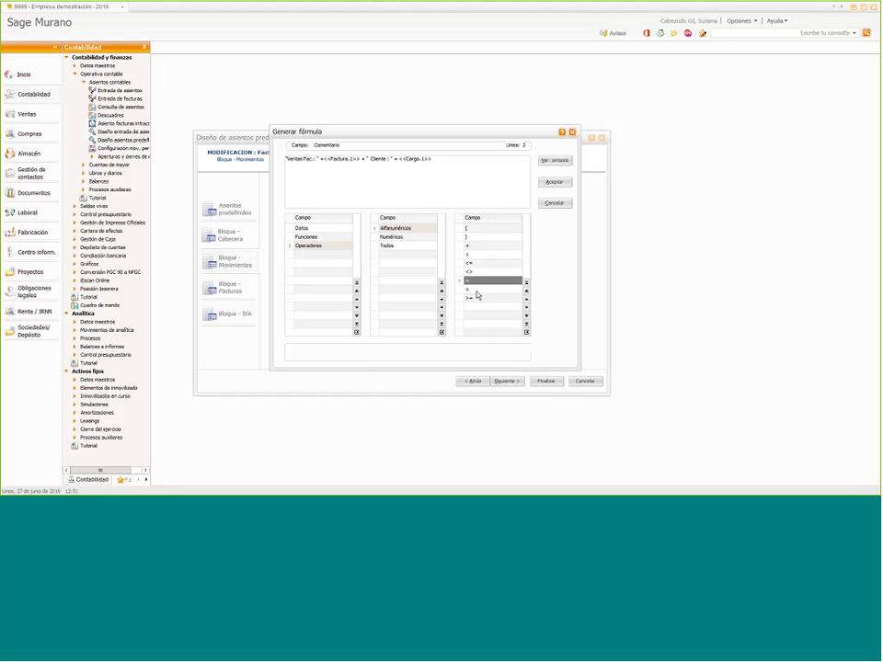
click(398, 238)
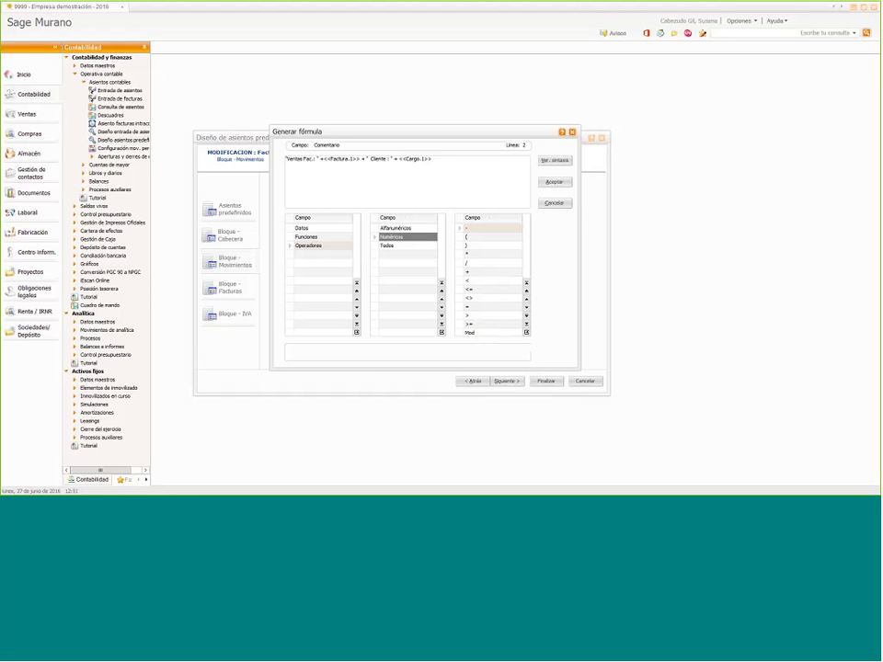
click(474, 264)
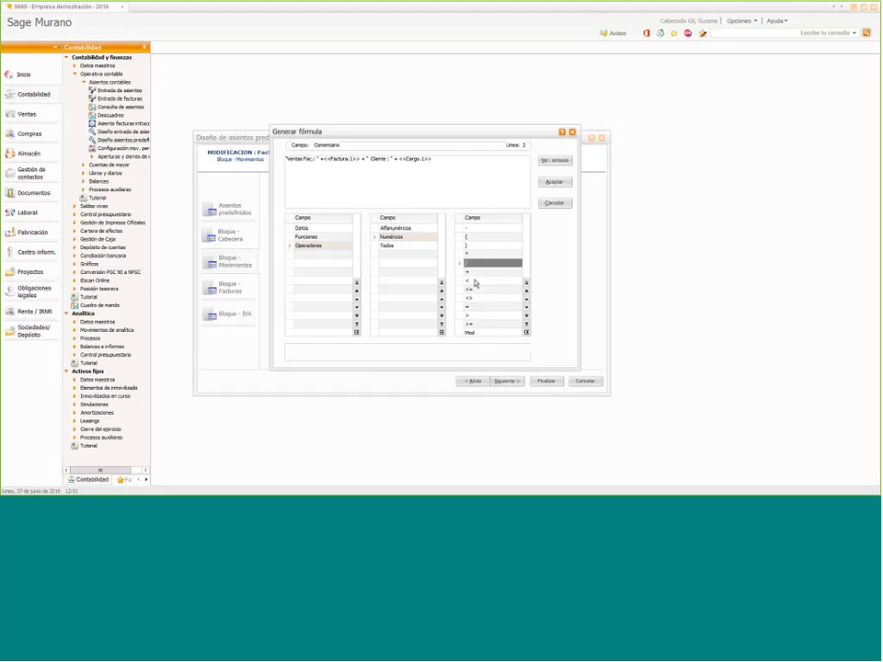
click(469, 281)
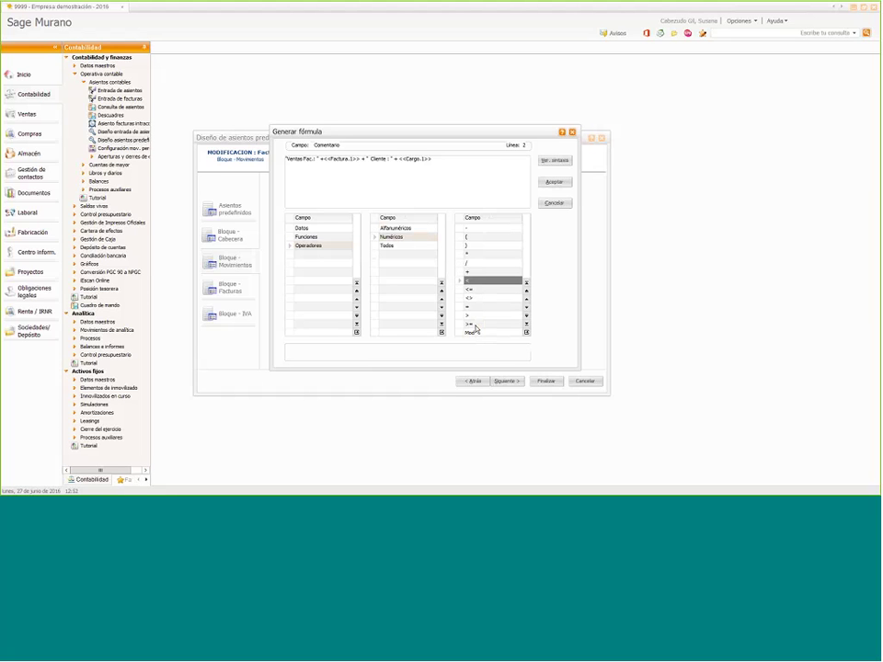
click(401, 248)
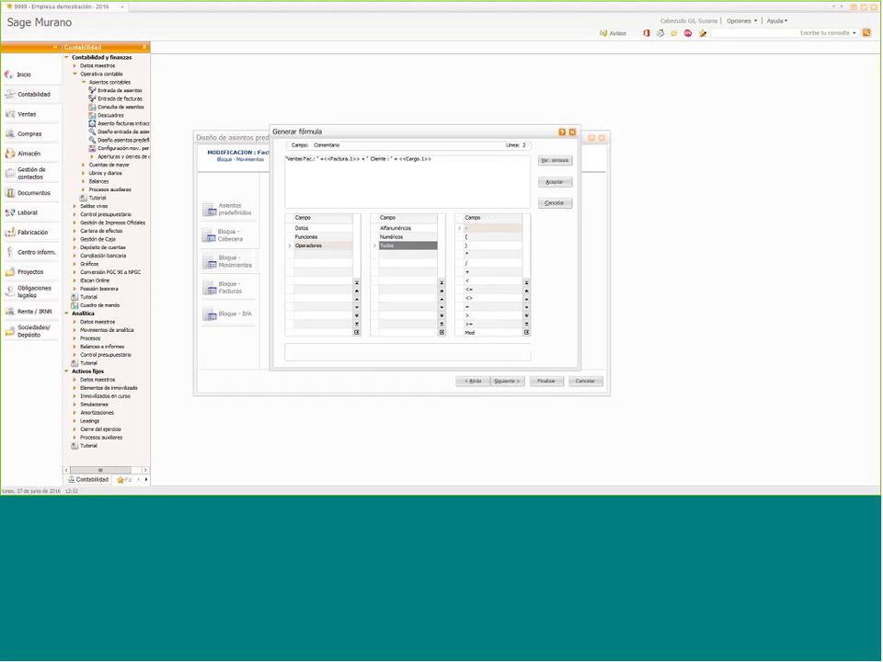
Examine the original Comentario formula part by part, covering its literal texts, joining operators and field references
click(442, 161)
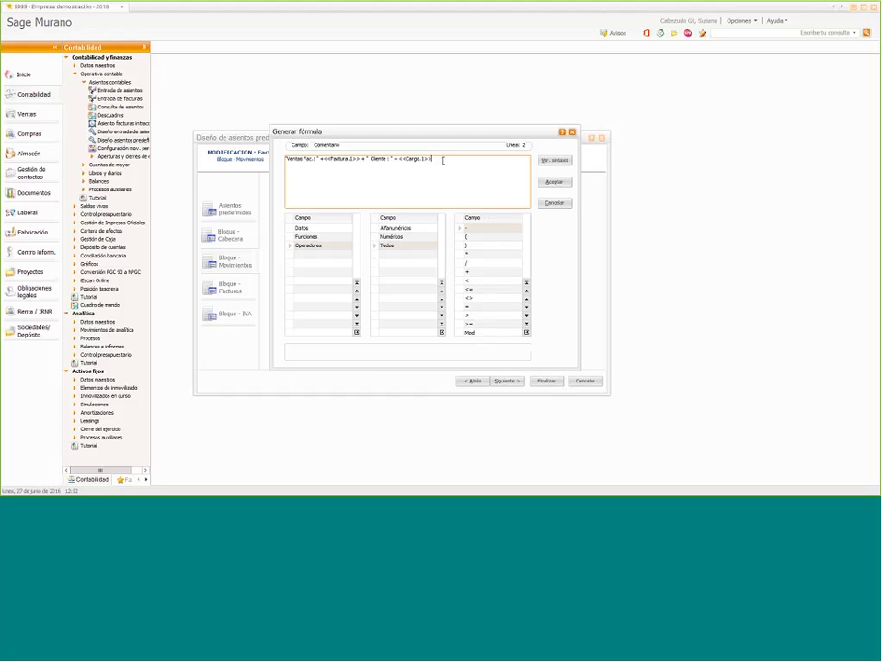
drag(442, 160, 273, 158)
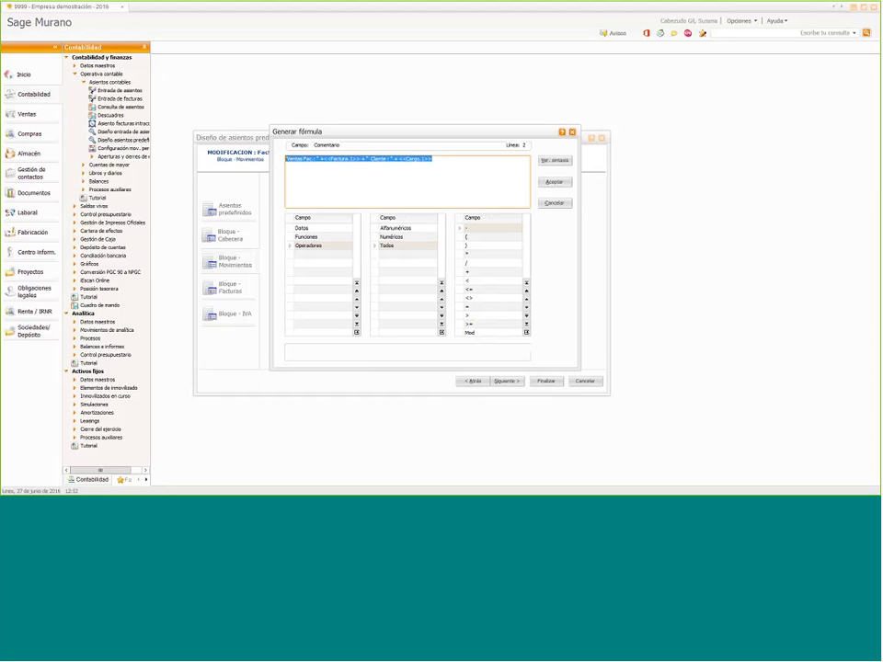
click(318, 160)
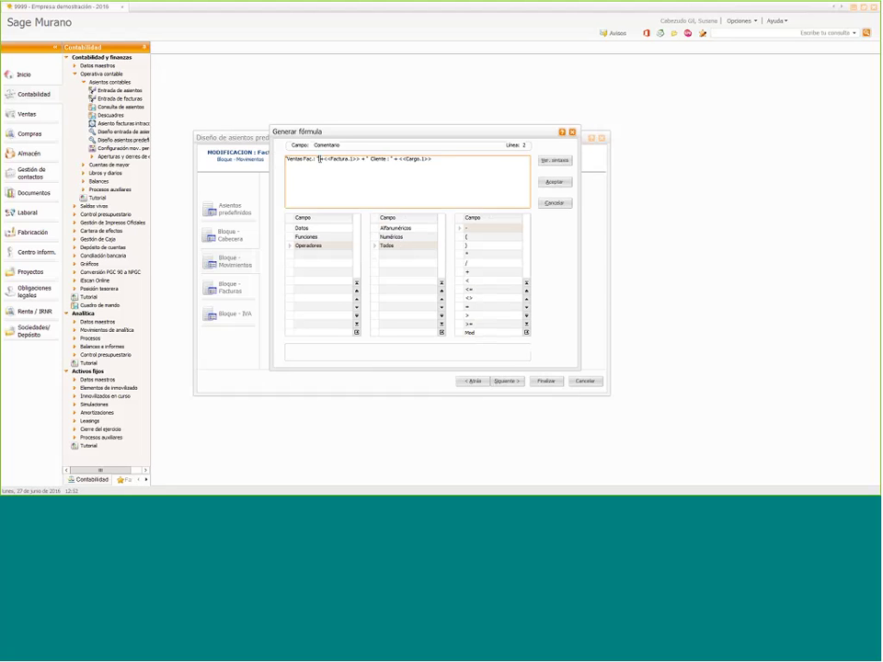
drag(318, 159, 275, 159)
drag(365, 158, 420, 163)
drag(362, 158, 327, 160)
Accept the Comentario formula and check the ImporteAsiento value on movement line 2
click(552, 182)
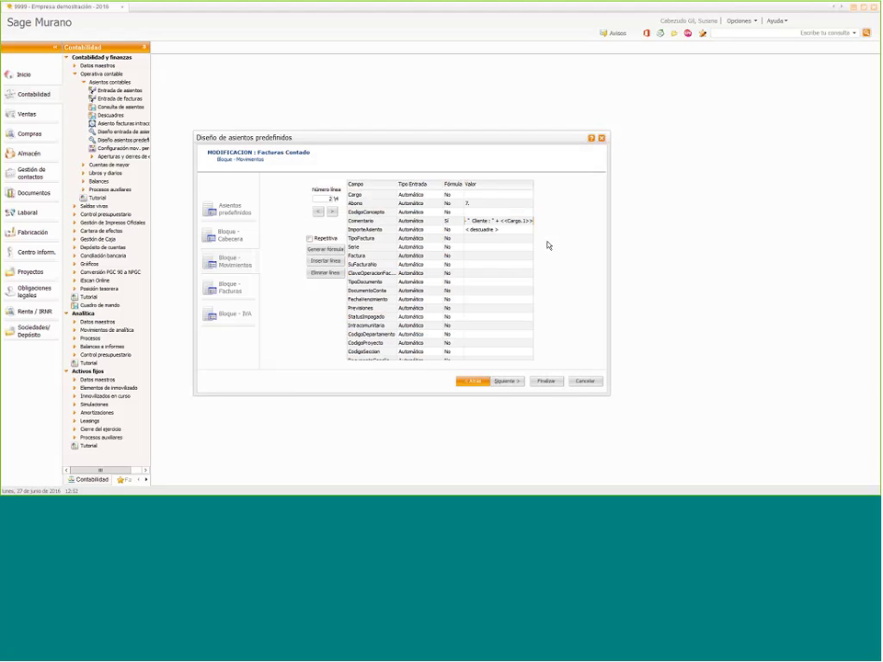
click(497, 229)
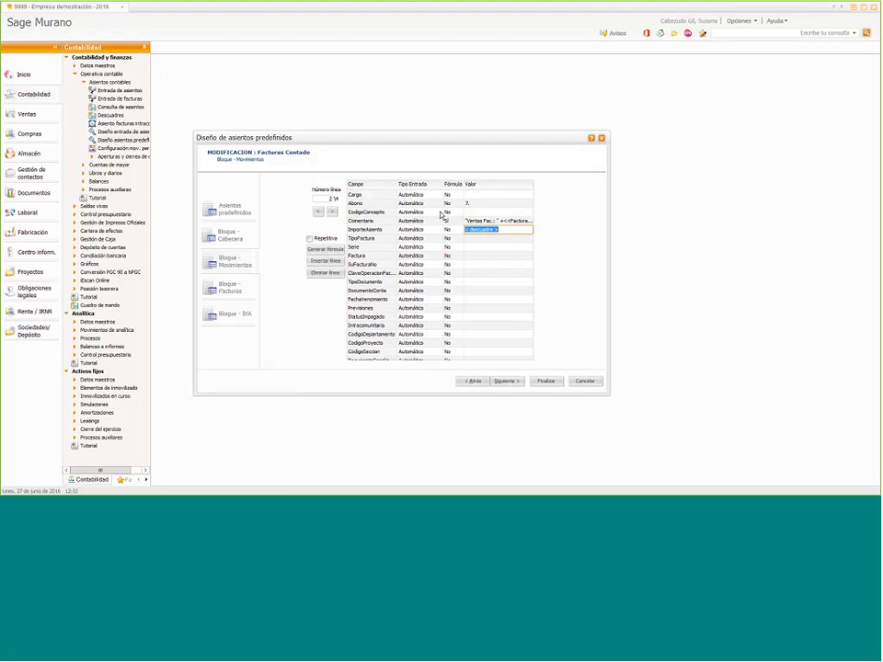
Review the Cargo account and Comentario formula on movement line 3, closing the formula without changes
click(333, 213)
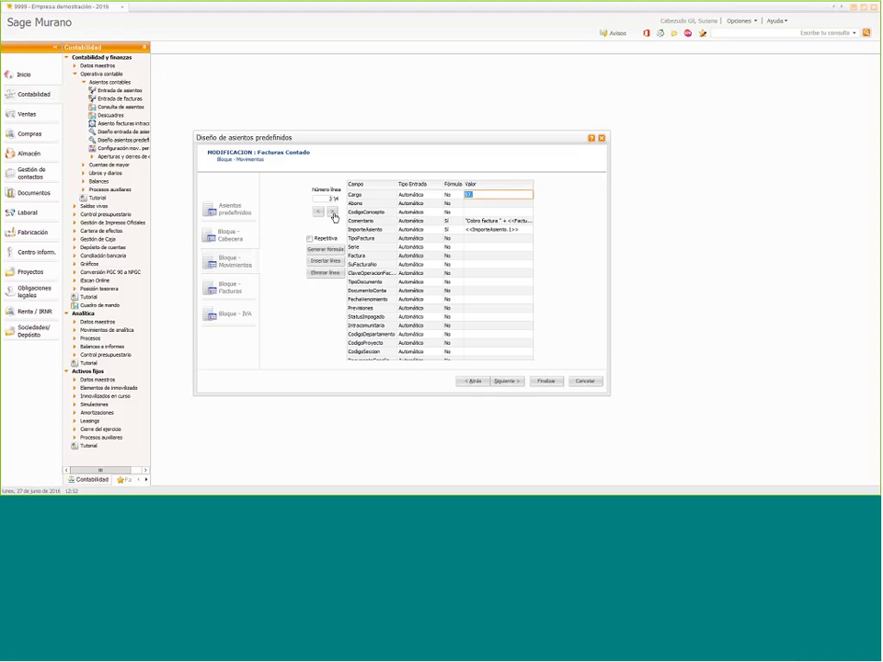
click(379, 197)
click(452, 222)
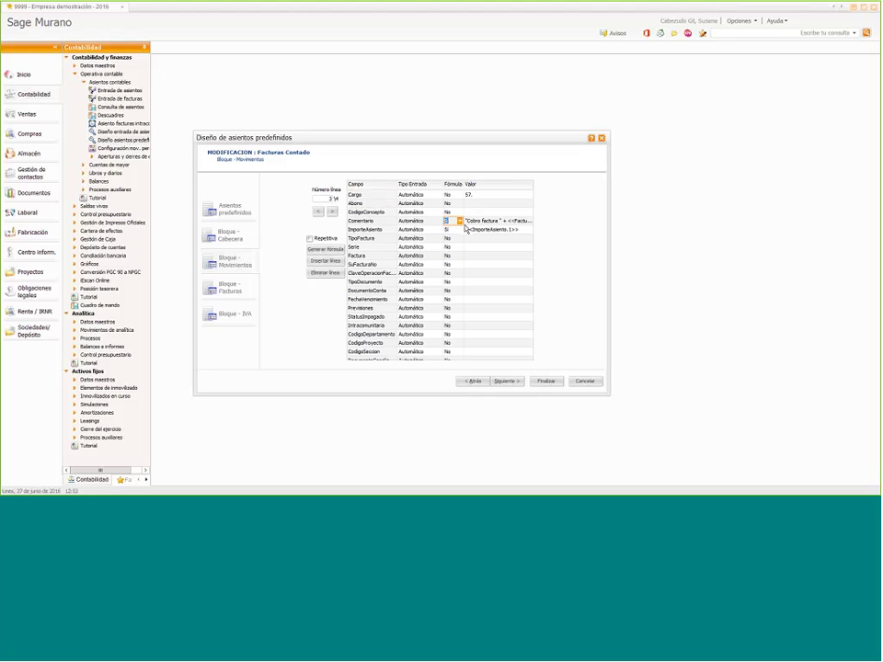
click(339, 250)
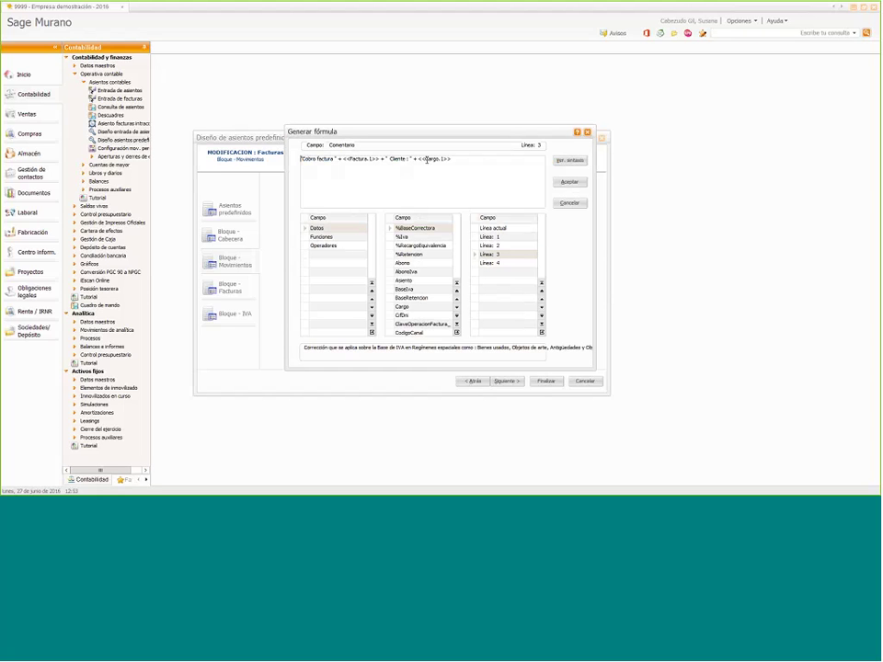
click(567, 204)
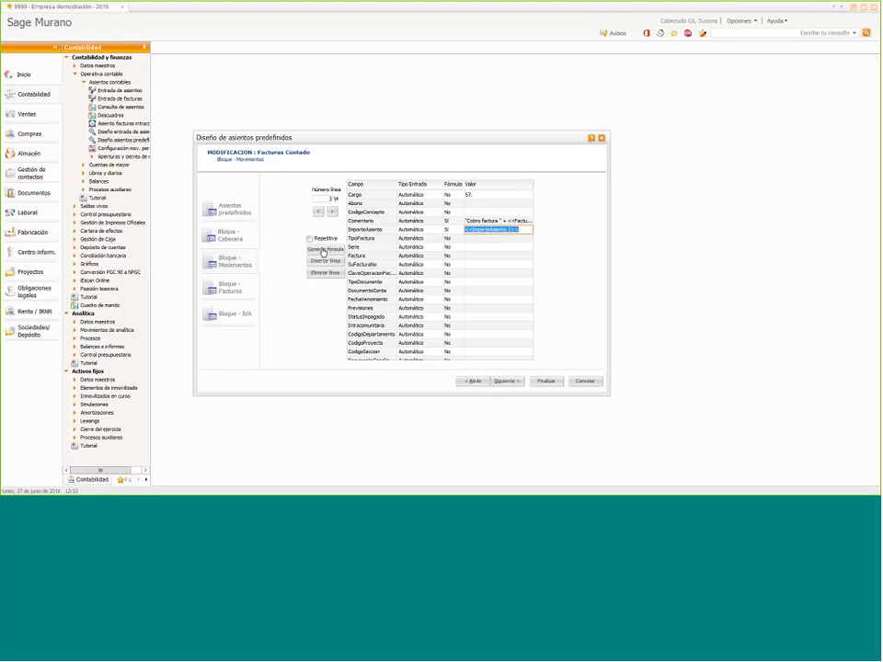
Open line 3's ImporteAsiento formula and locate the ImporteAsiento field among the available data fields
click(355, 250)
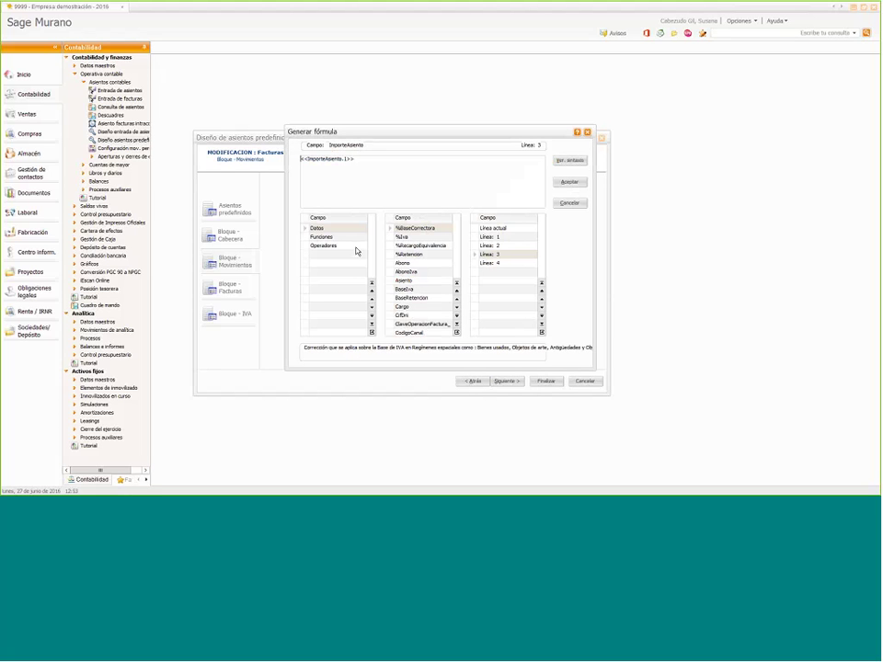
click(327, 231)
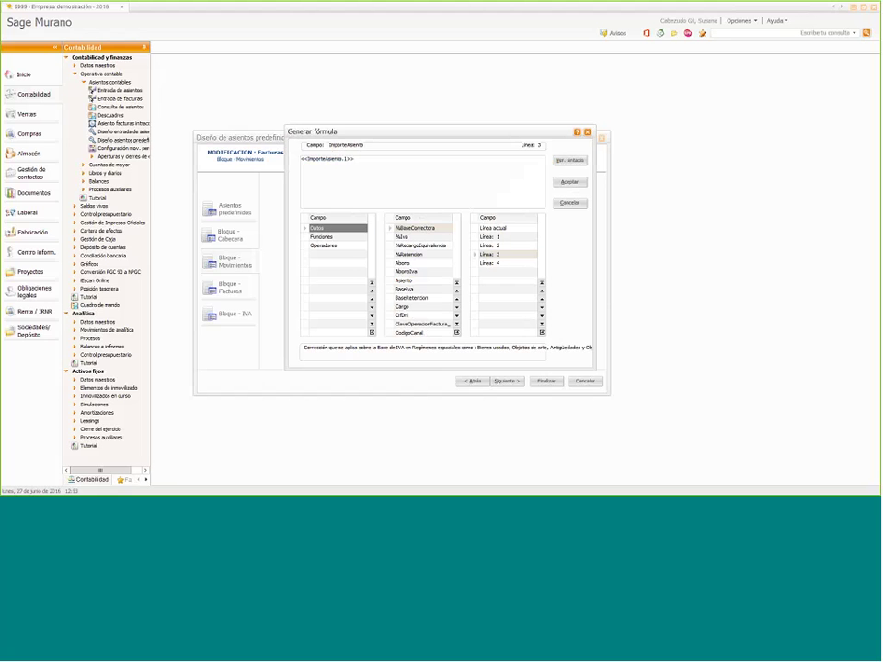
click(411, 298)
click(414, 231)
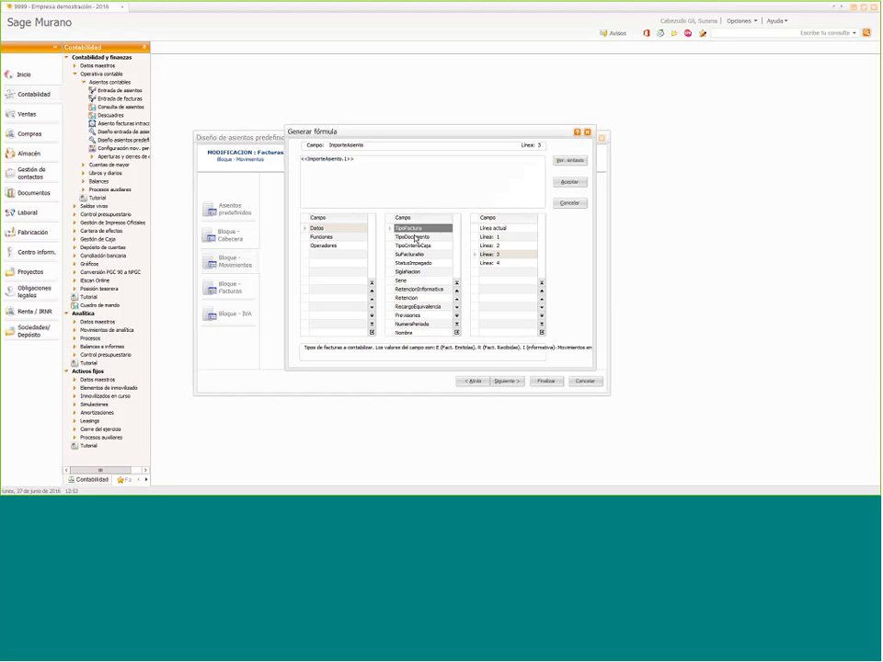
click(428, 322)
key(Down)
key(Down)
key(Down)
key(Down)
key(Down)
key(Down)
key(Down)
key(Down)
key(Down)
key(Down)
key(Down)
key(Down)
key(Down)
key(Down)
key(Down)
key(Down)
key(Down)
key(Down)
key(Down)
key(Down)
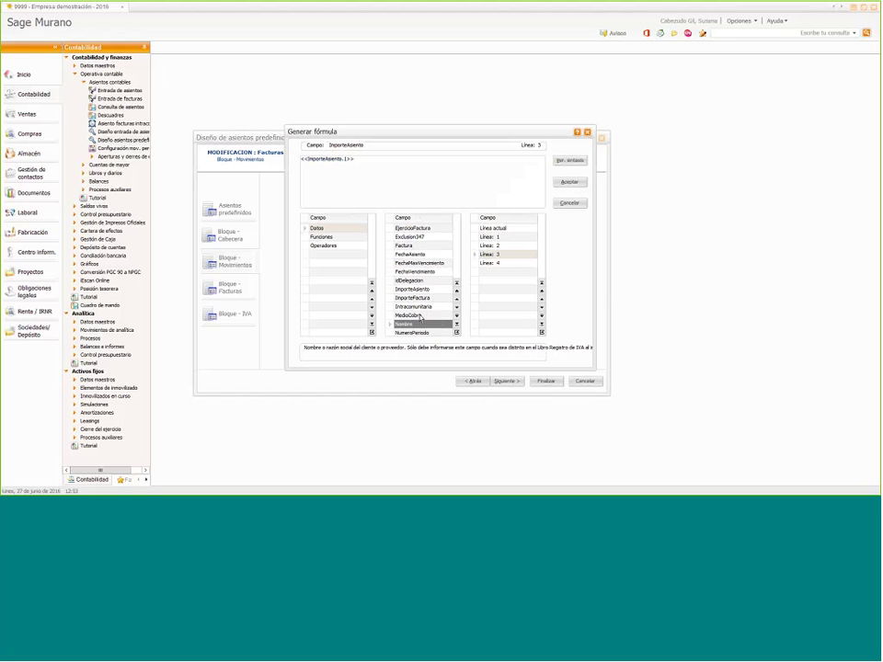
scroll(420, 317, down, 3)
click(420, 263)
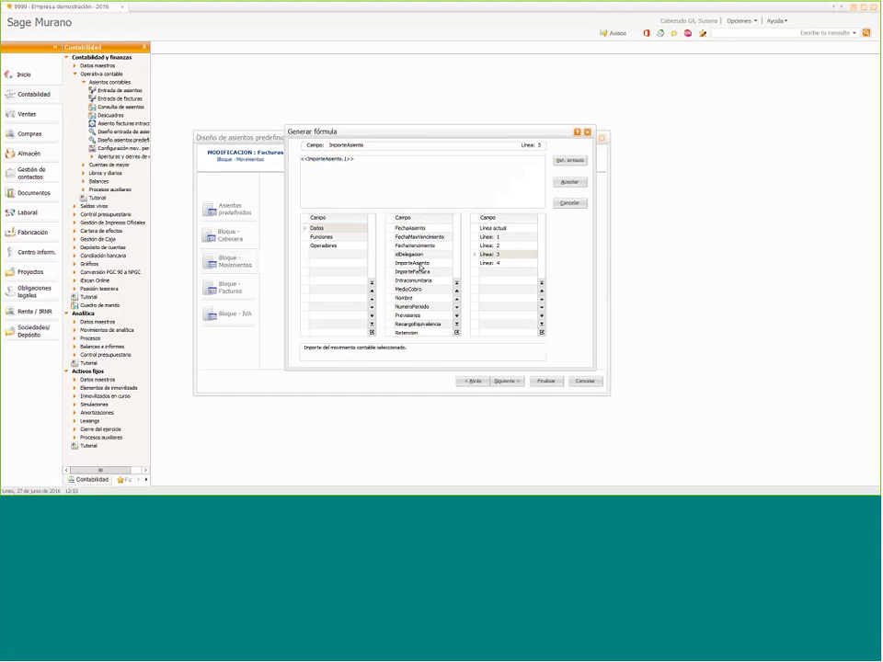
Insert a reference to line 1's ImporteAsiento into the formula, delete the duplicate reference and accept the formula
click(496, 238)
double_click(491, 238)
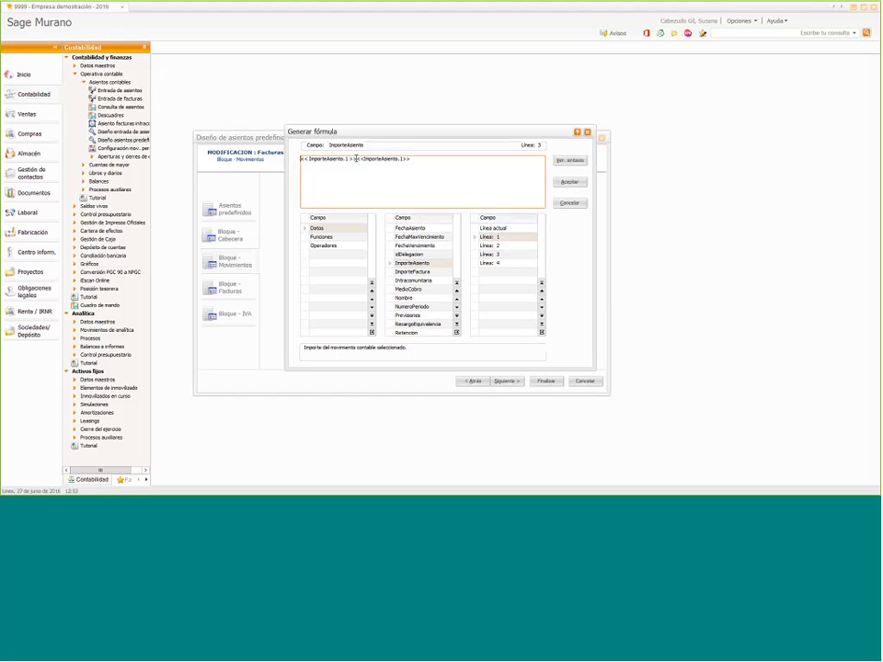
drag(355, 159, 256, 157)
key(Delete)
click(569, 181)
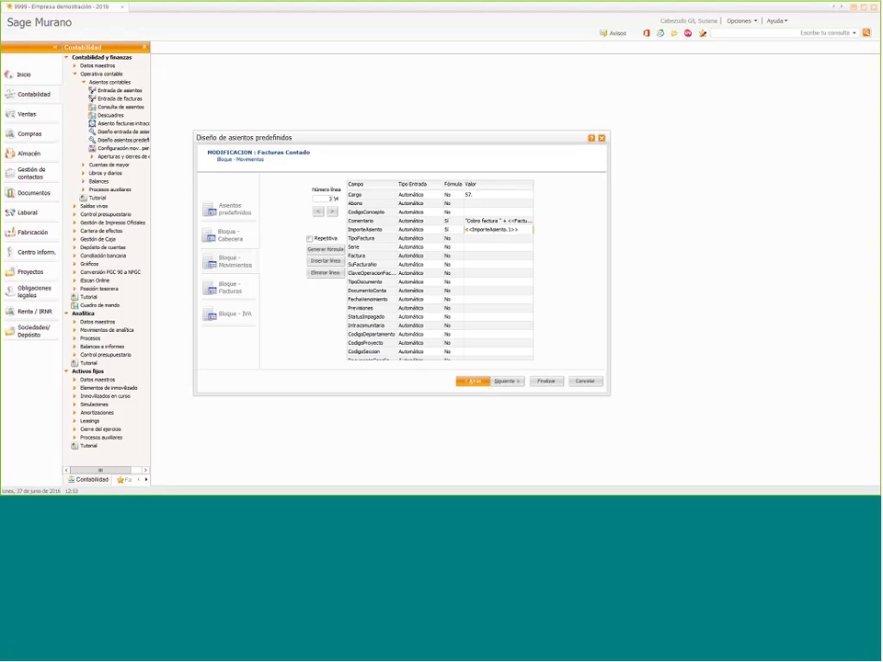
Review movement line 4, covering its Abono reference, the parts of its Comentario formula and its ImporteAsiento value
click(331, 212)
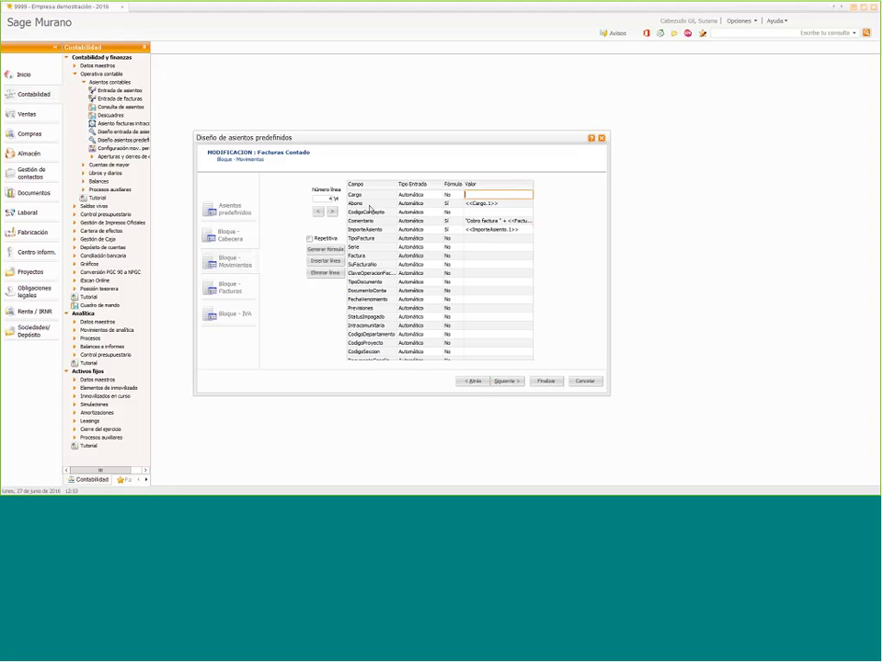
click(368, 204)
click(488, 223)
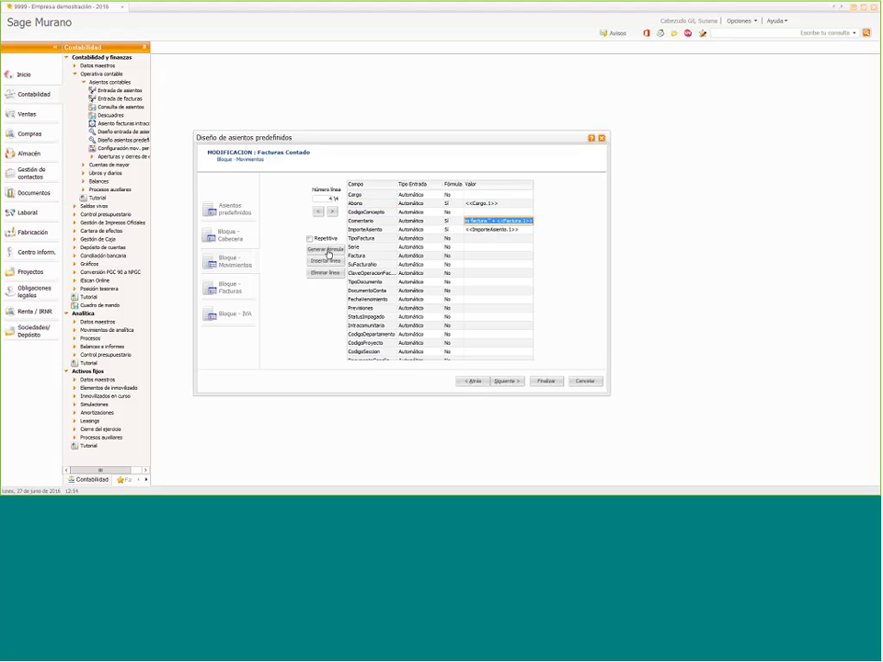
click(344, 250)
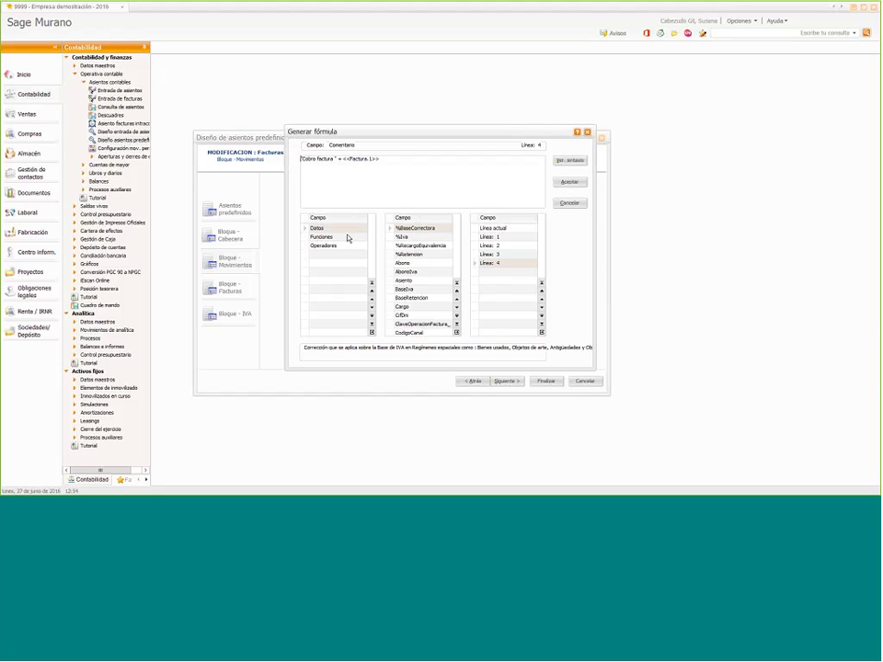
drag(337, 159, 301, 160)
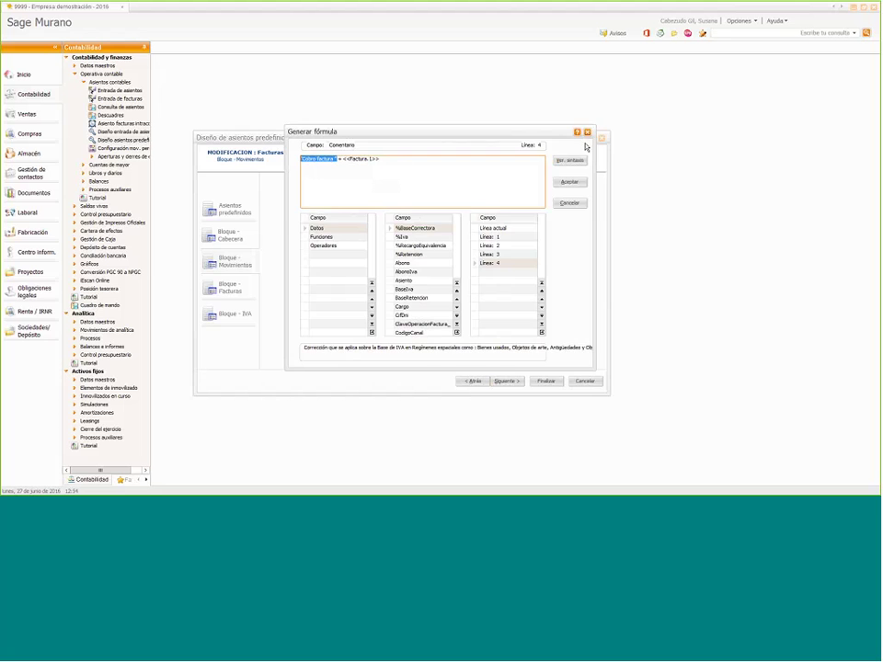
key(Return)
click(521, 229)
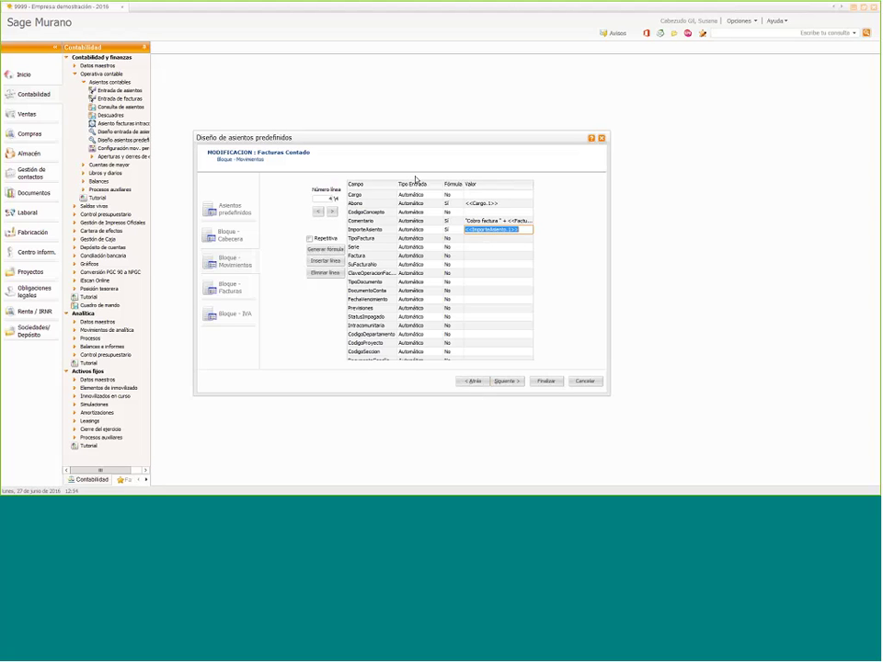
Return to movement line 1 and check its Cargo value and the ImporteAsiento entry type
click(318, 213)
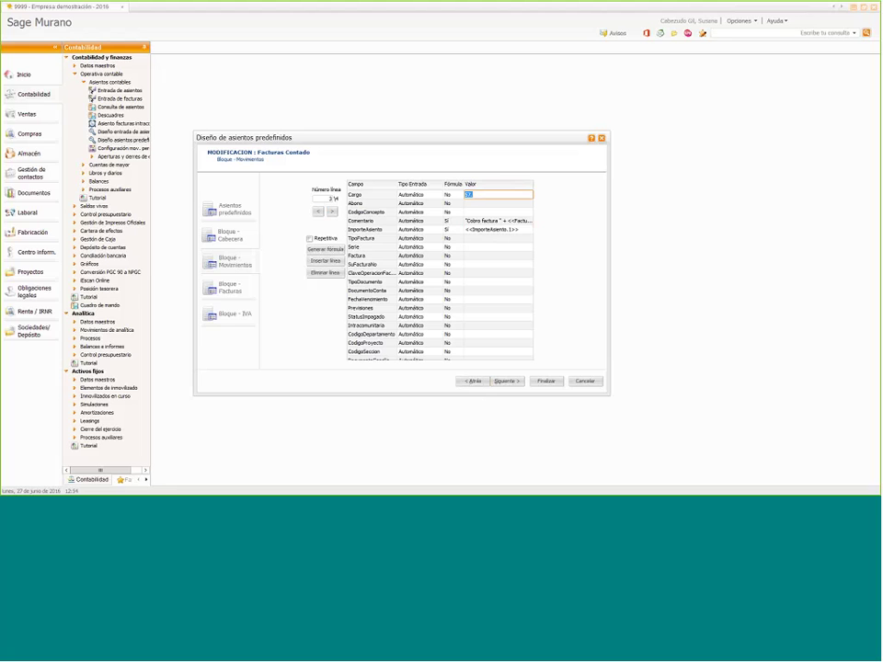
click(318, 213)
click(318, 212)
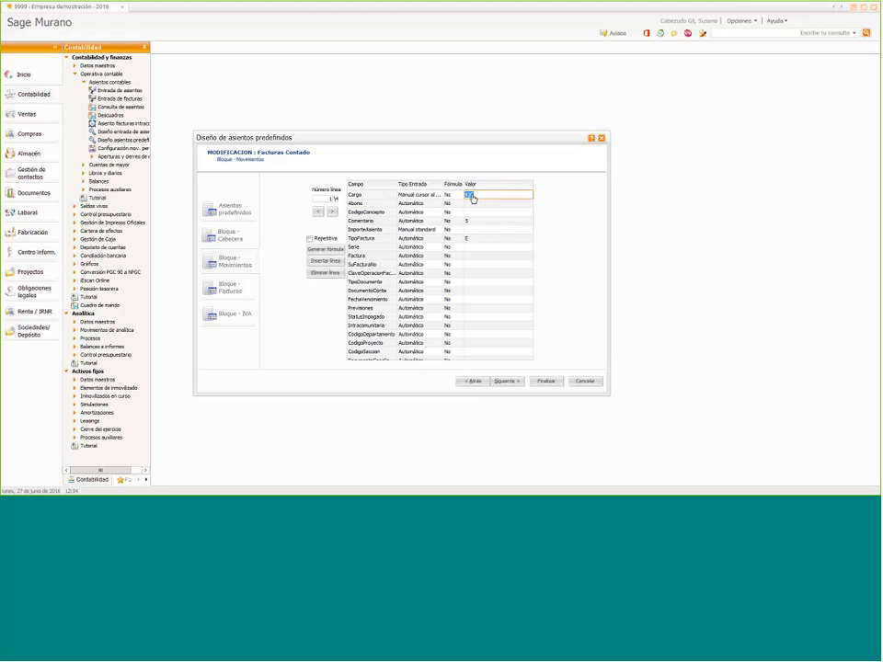
click(429, 230)
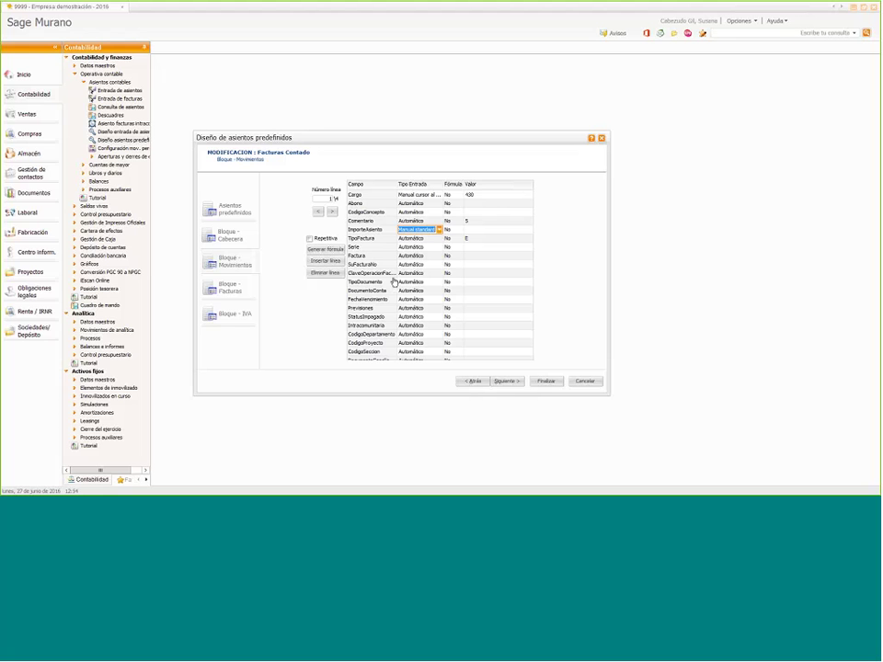
Review the Facturas and IVA blocks of the Facturas Contado design and close the design wizard
click(507, 385)
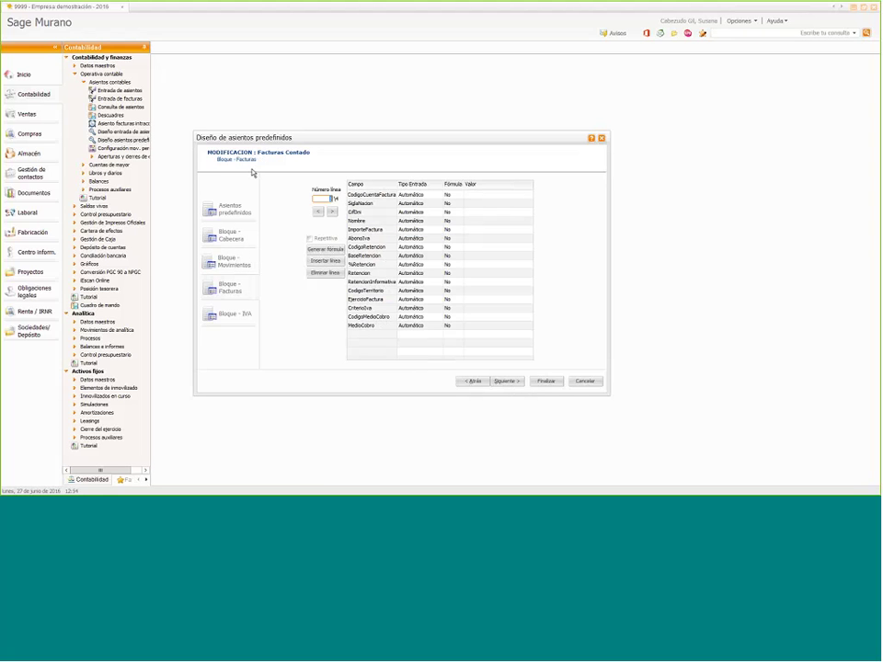
click(518, 384)
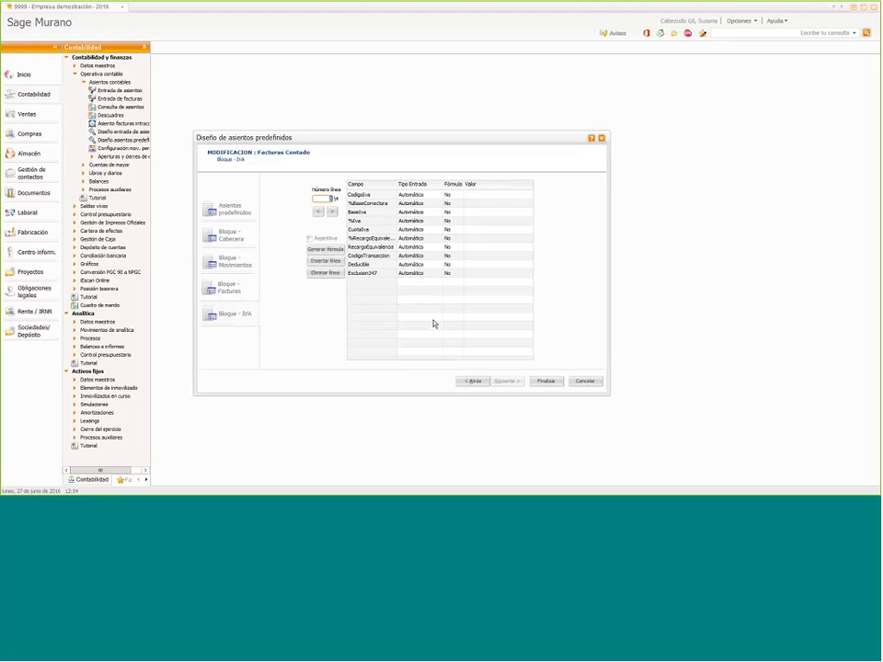
click(602, 139)
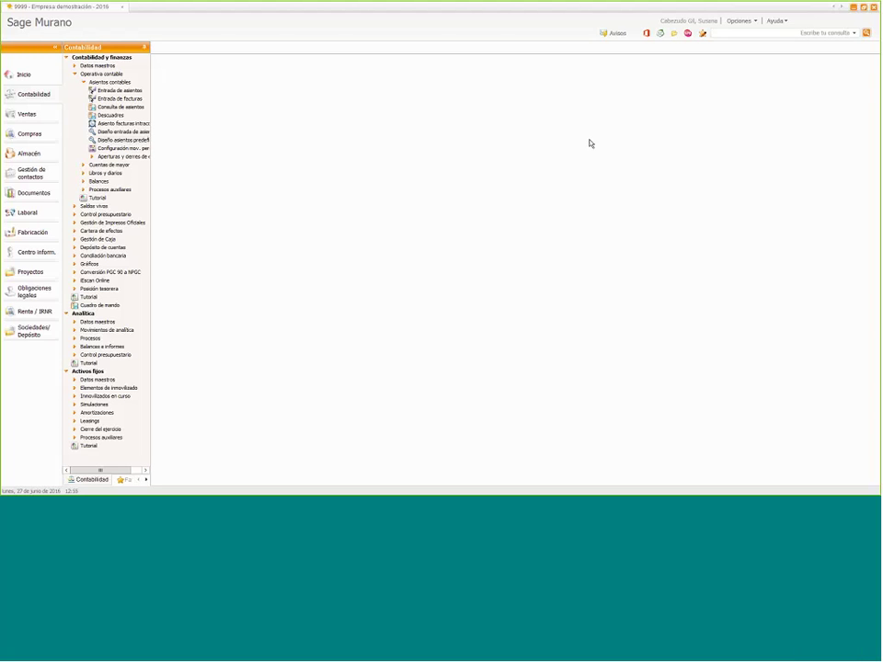
Open Entrada de asientos and load the predefined entry Facturas Contado
click(95, 91)
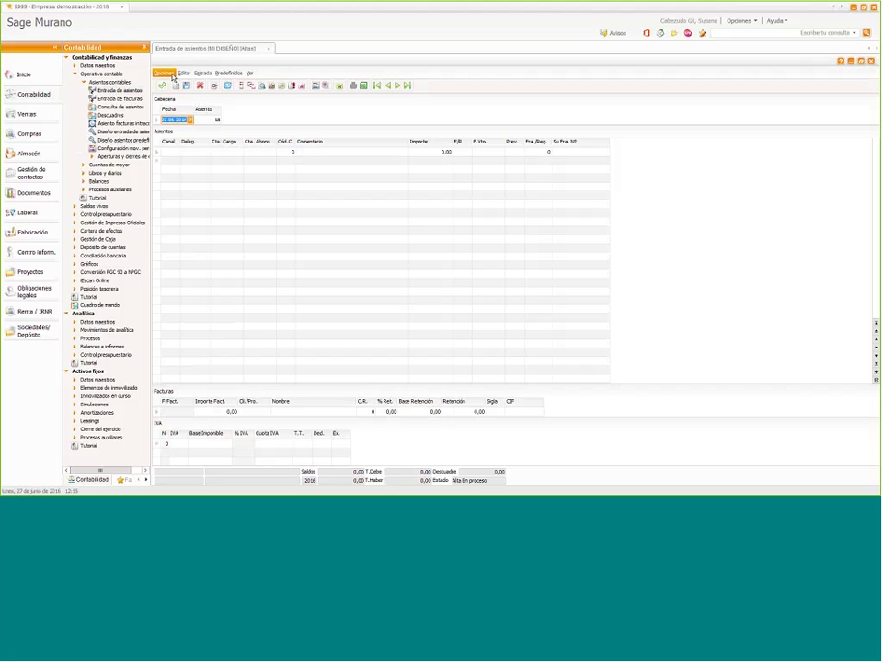
click(162, 72)
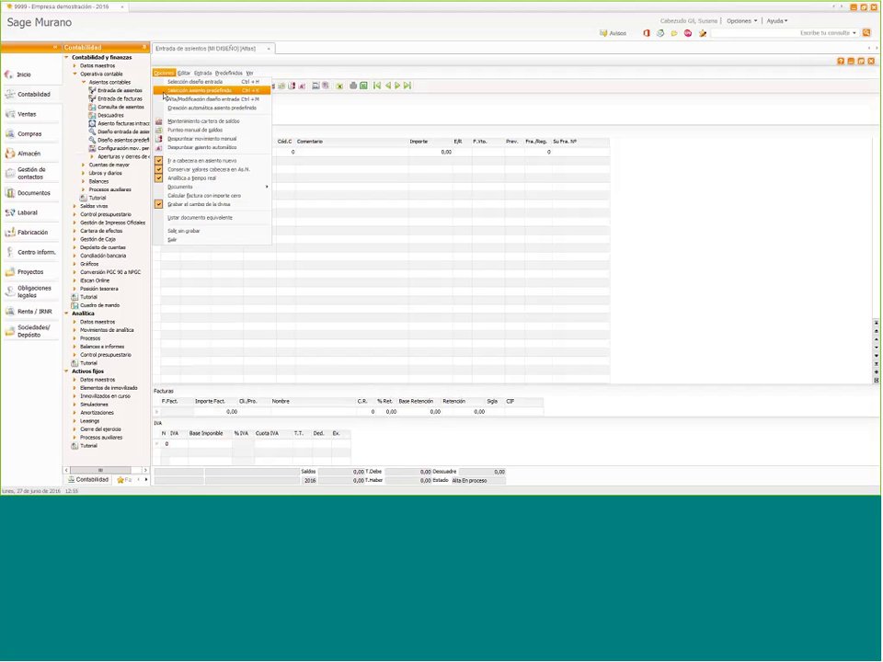
click(164, 92)
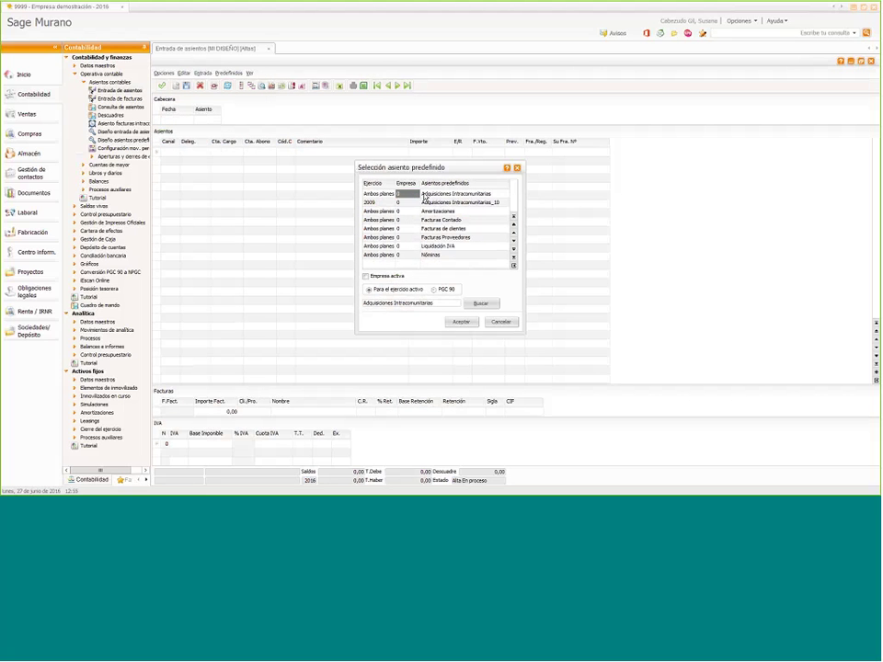
click(422, 222)
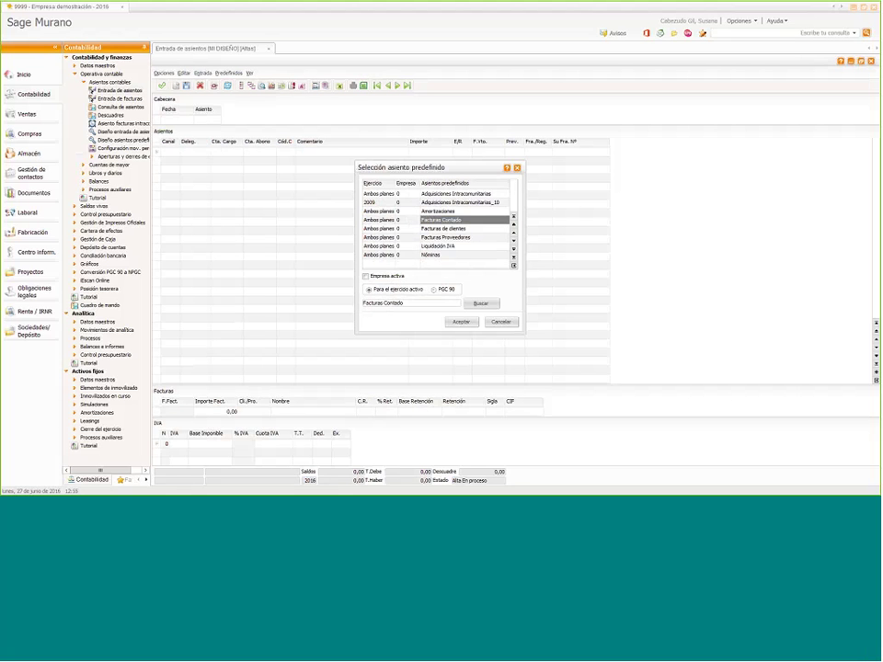
click(461, 322)
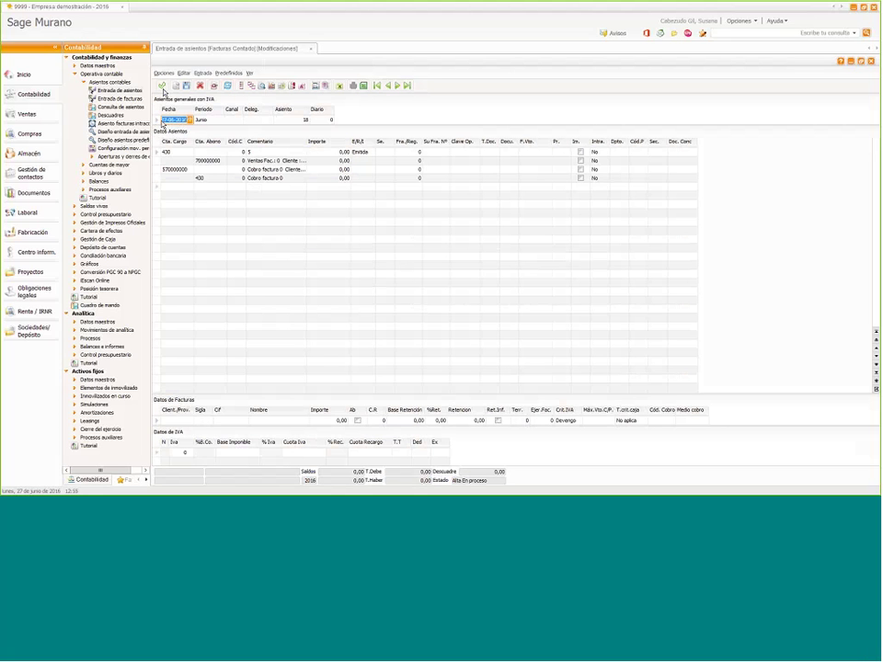
key(alt)
key(Return)
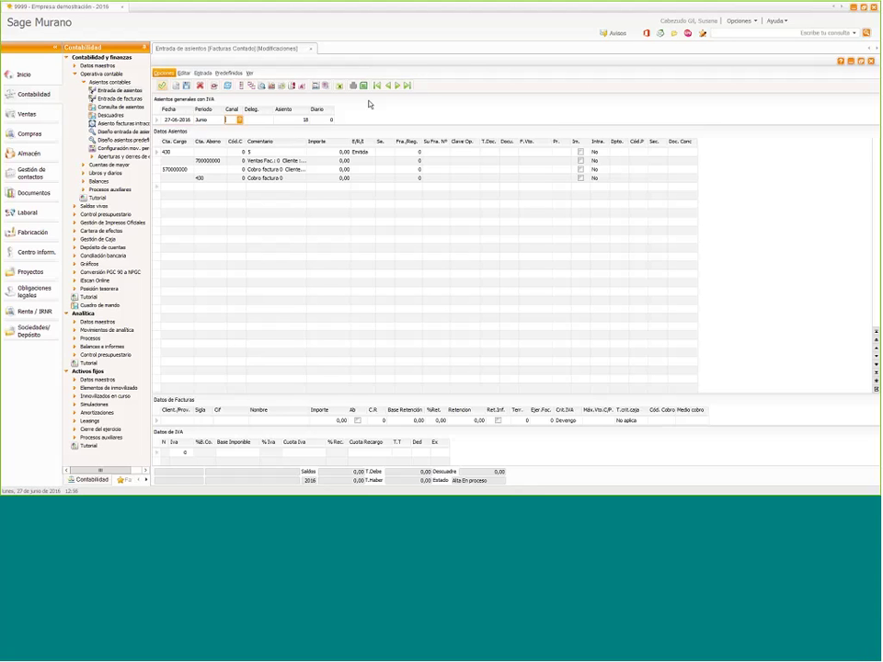
key(Return)
key(Return)
click(320, 119)
key(Return)
text(430.2)
key(Tab)
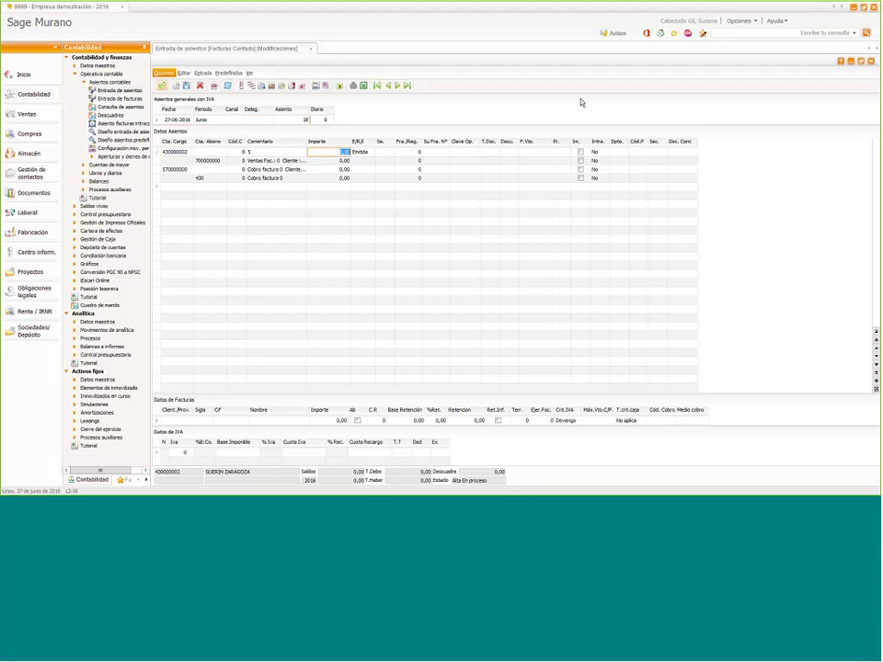
text(120)
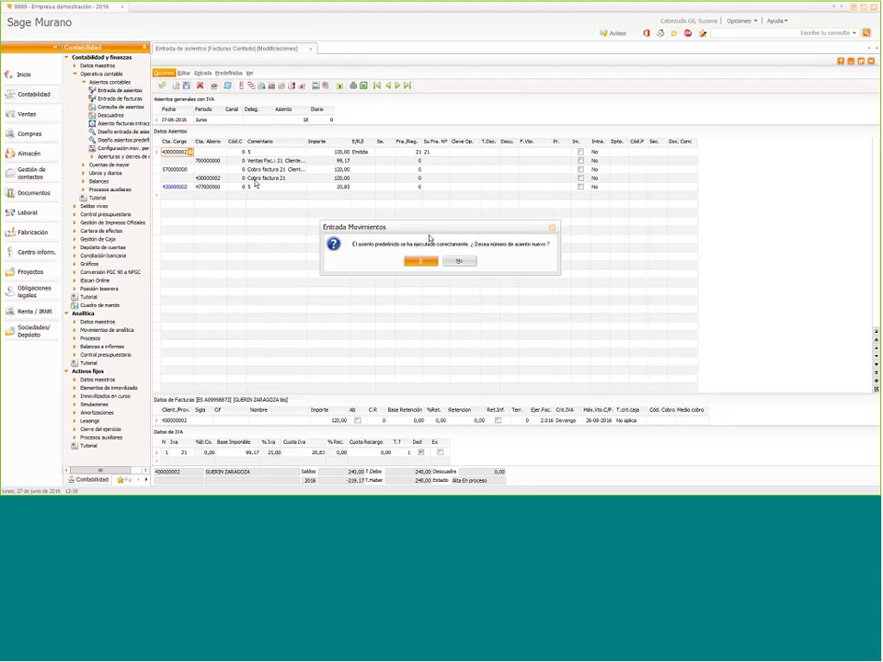
Decline a new entry number and save the generated Facturas Contado entry
drag(421, 236, 410, 251)
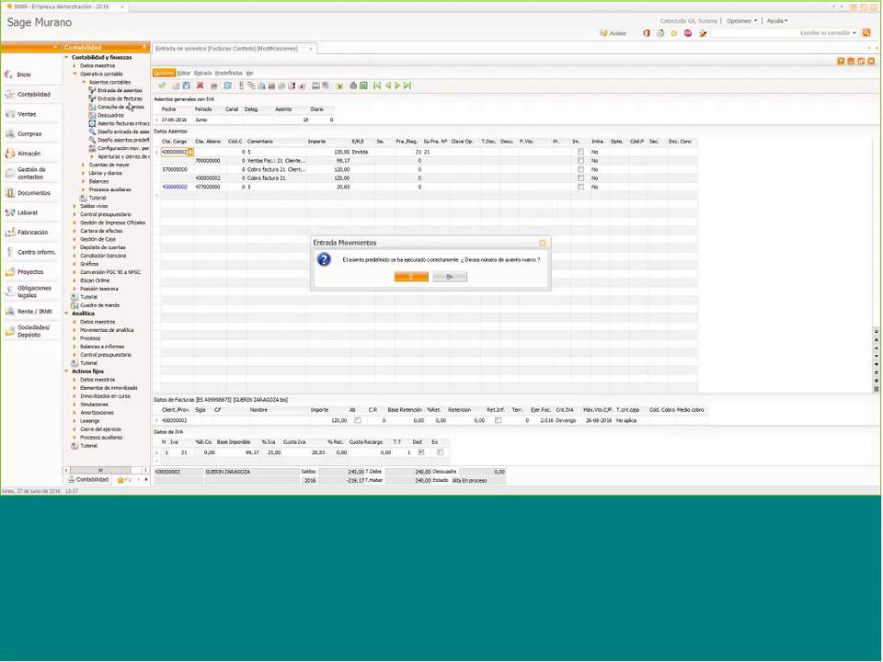
click(450, 277)
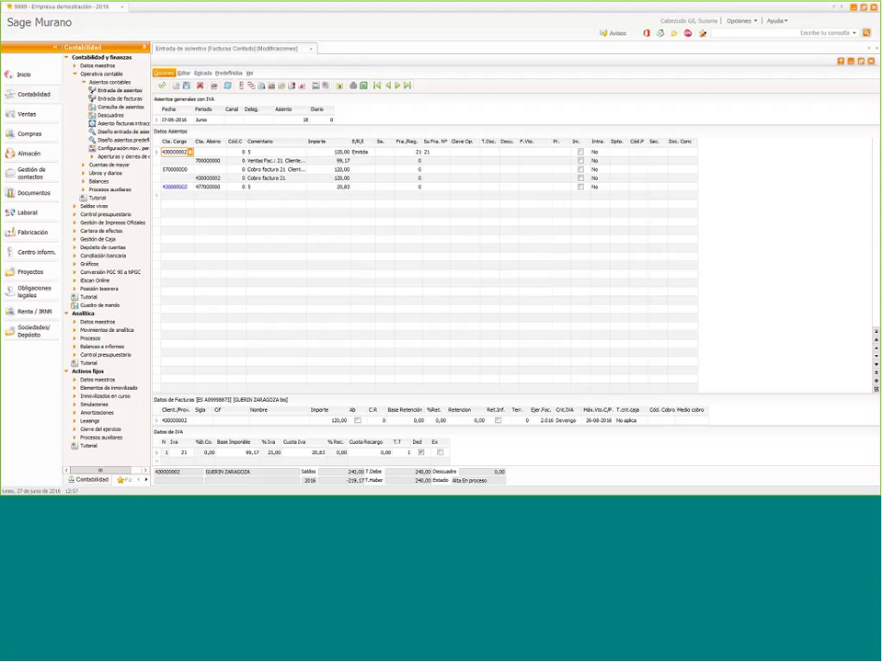
click(187, 86)
Look at the Conceptos list in the master data, closing it and the entry window when done
click(89, 65)
click(101, 98)
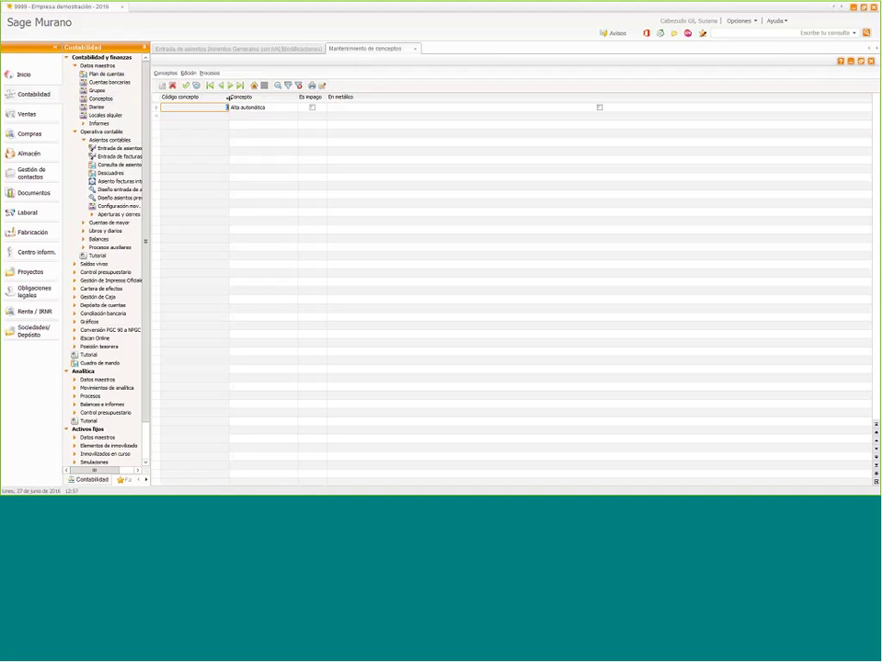
click(417, 50)
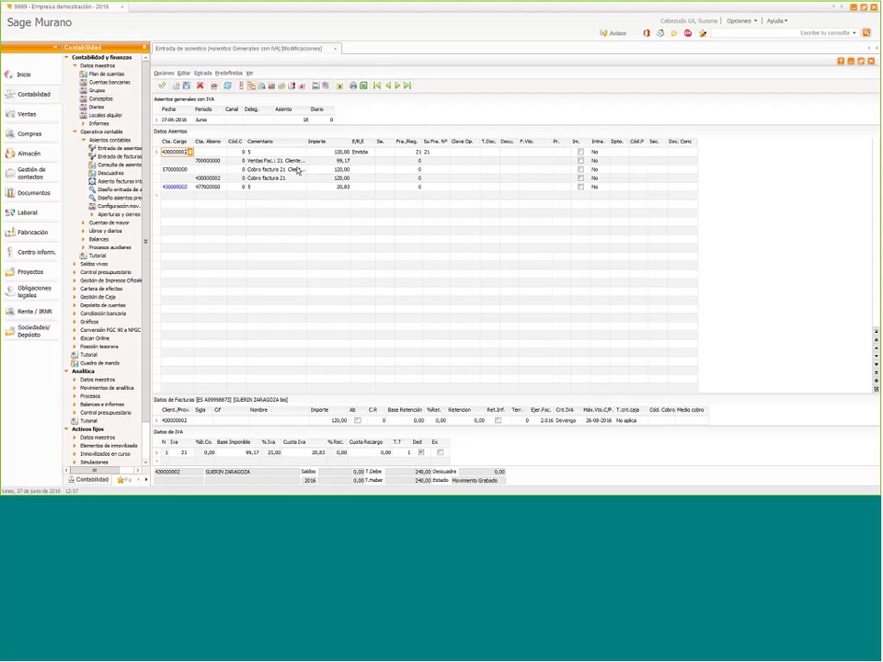
click(335, 49)
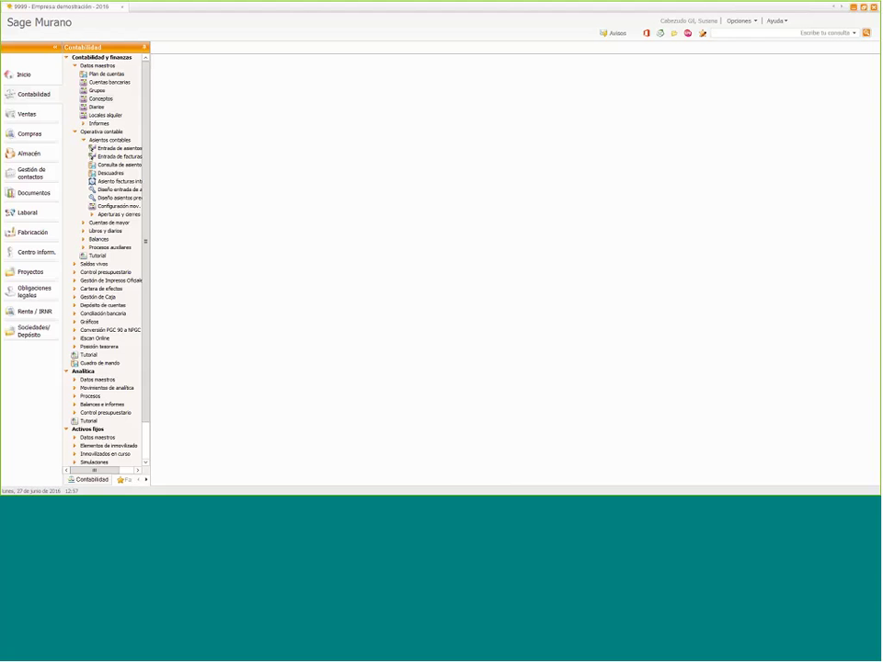
Open the predefined entry designer and select the Amortizaciones design in modification mode
click(75, 66)
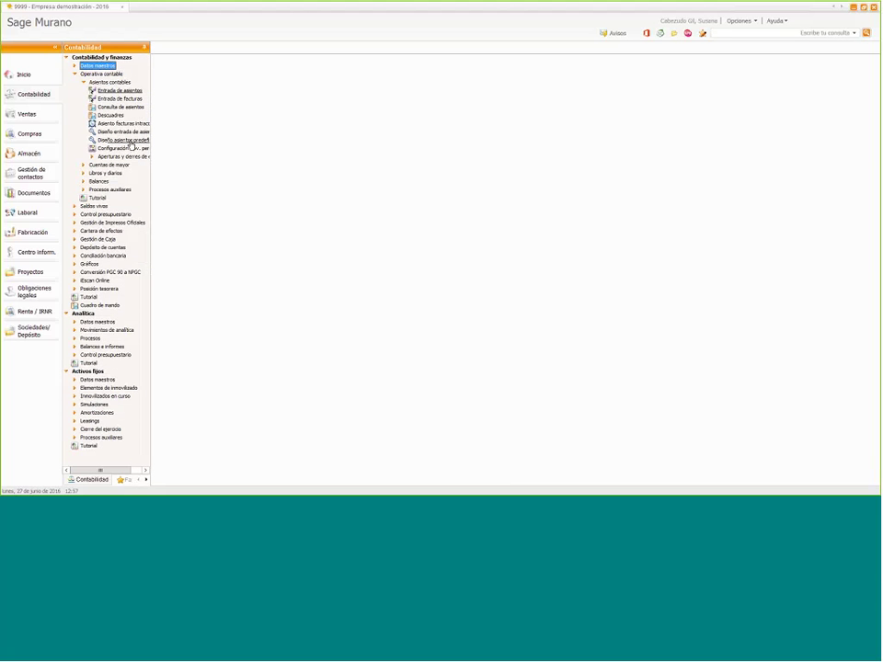
click(132, 141)
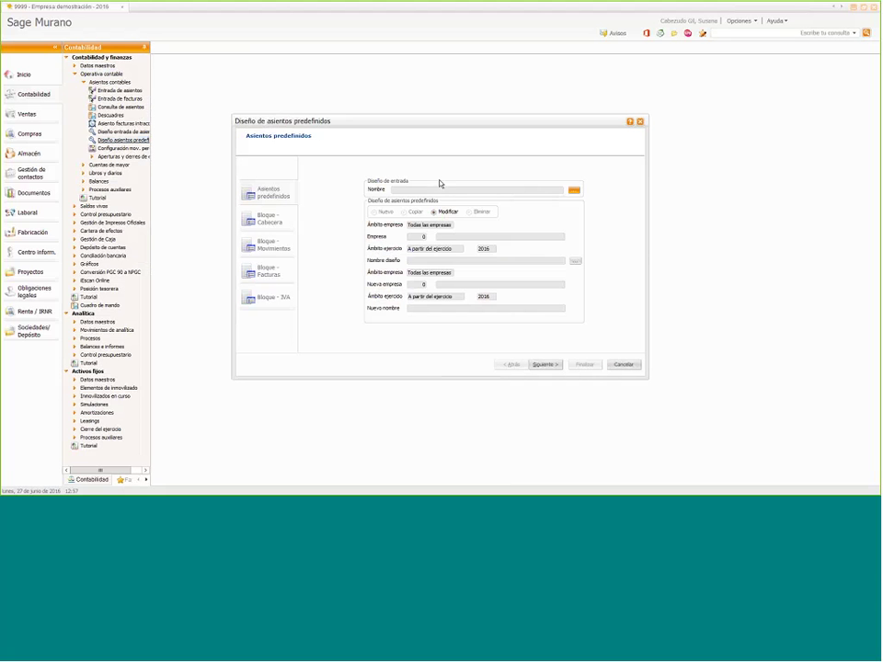
click(575, 262)
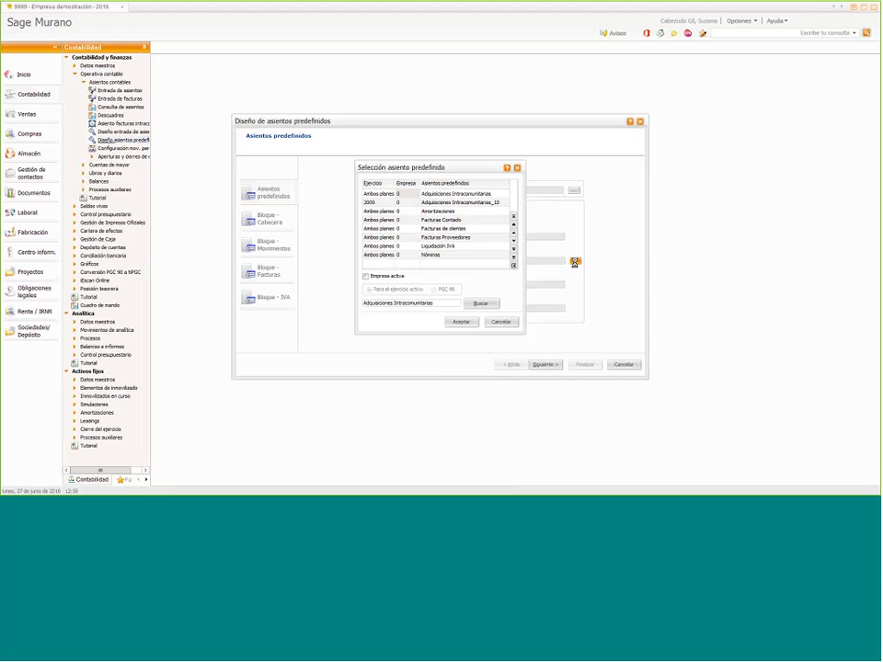
click(428, 212)
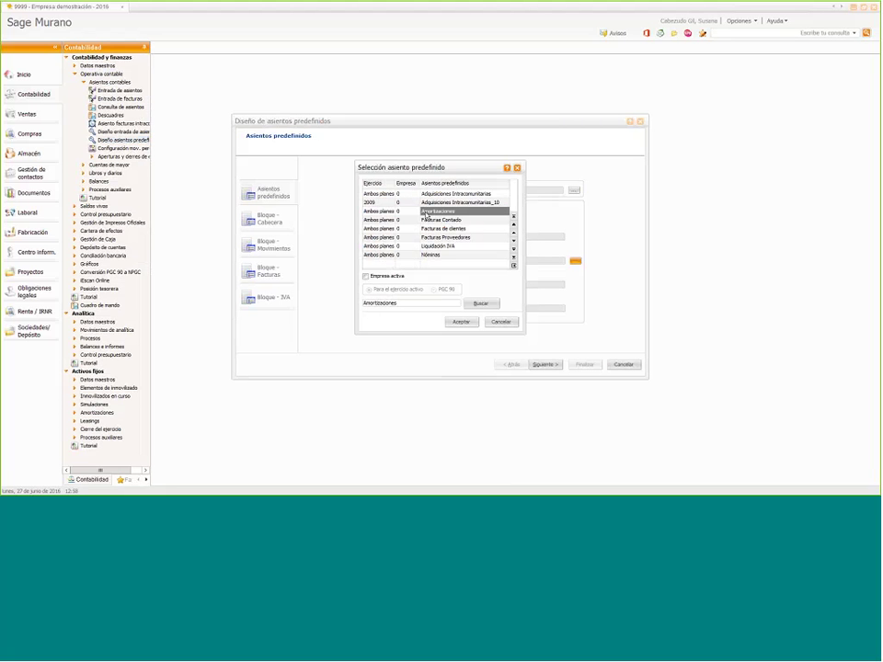
drag(410, 171, 360, 166)
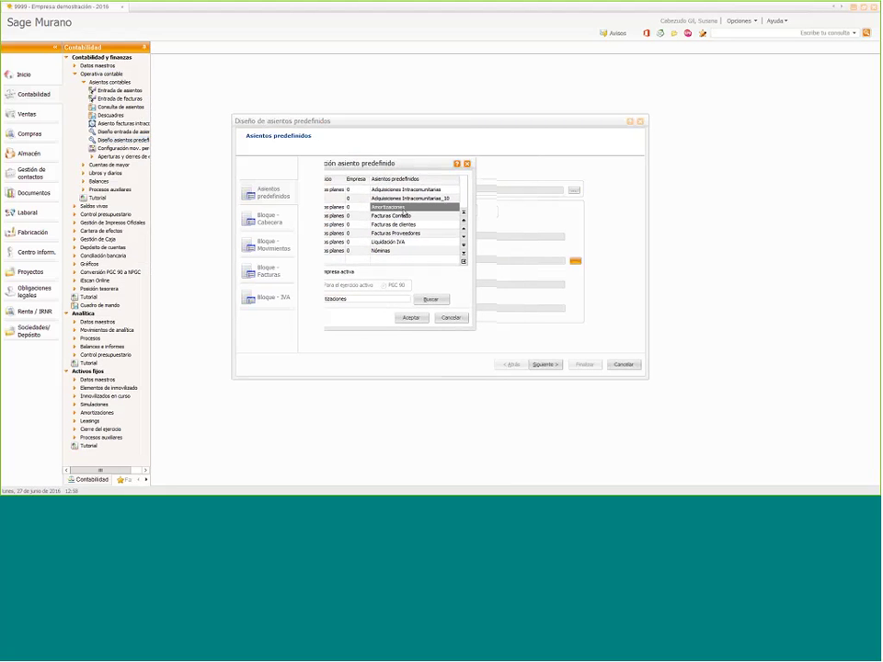
click(415, 319)
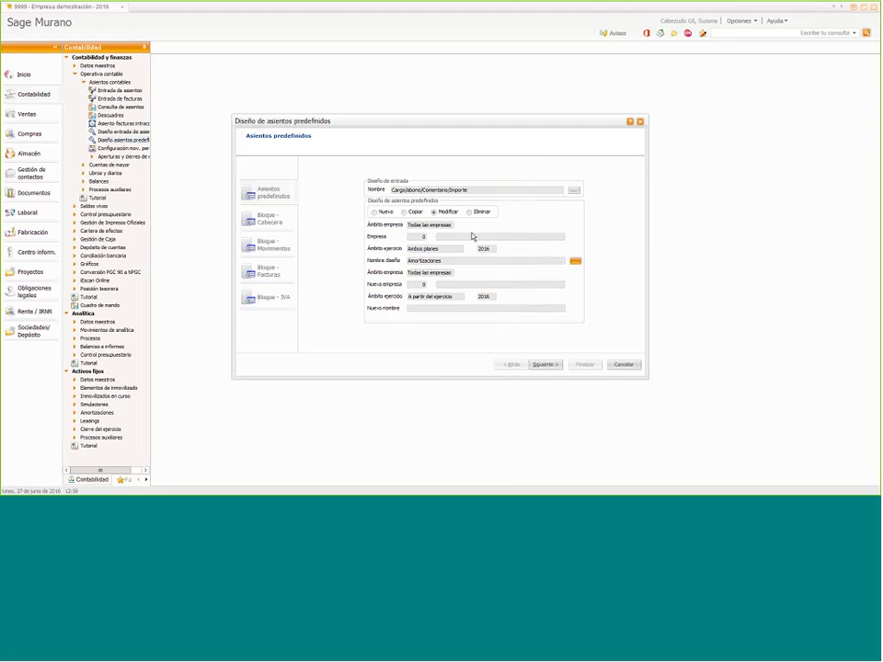
Examine the input types of FechaAsiento, CodigoCanal, idDelegacion and CodigoDiario in the Amortizaciones header block
click(545, 364)
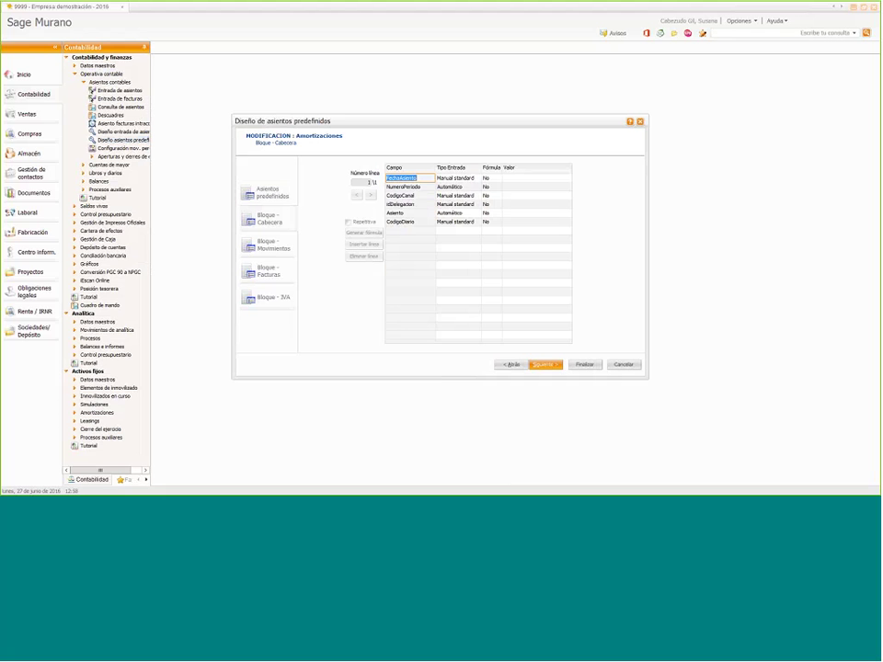
click(466, 179)
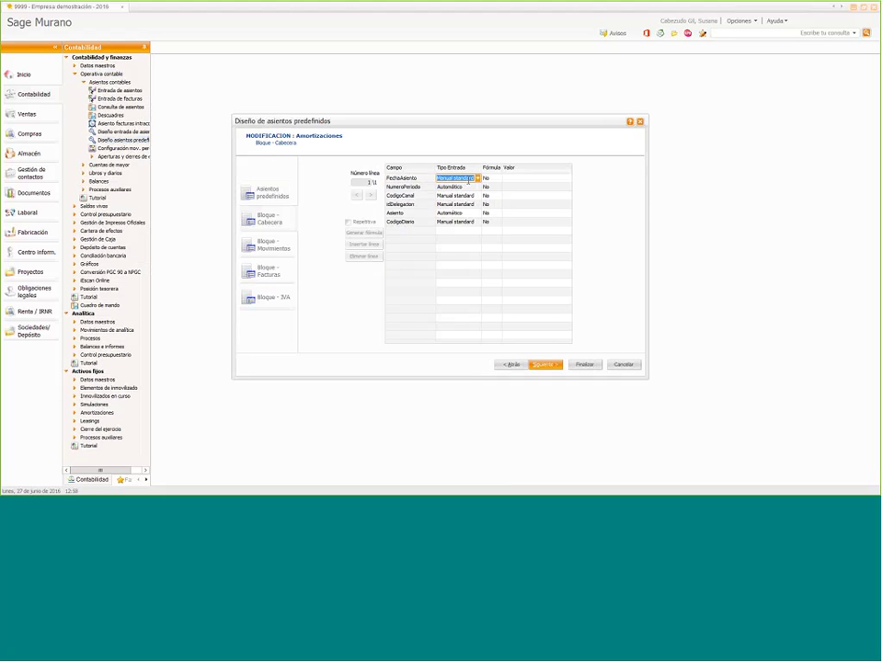
click(469, 194)
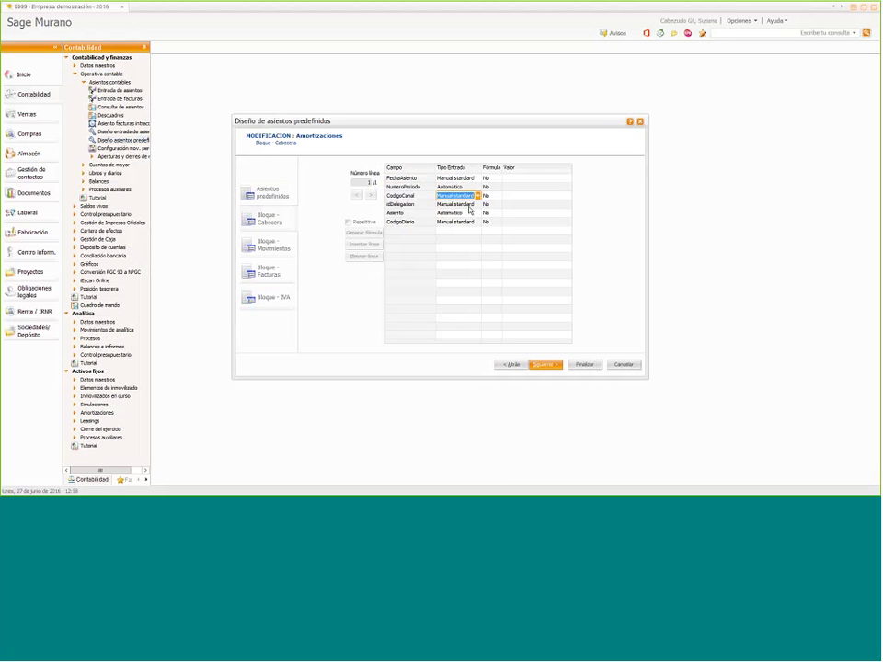
click(467, 204)
click(466, 222)
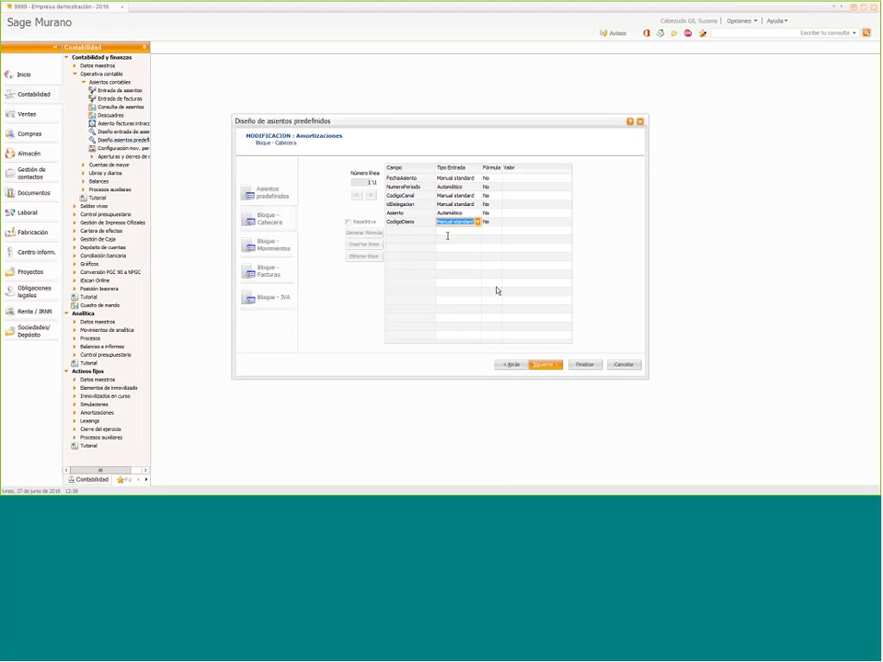
Review the Amortizaciones movements block, checking the input types and values of its Cargo, Abono, ImporteAsiento and Comentario fields
click(543, 364)
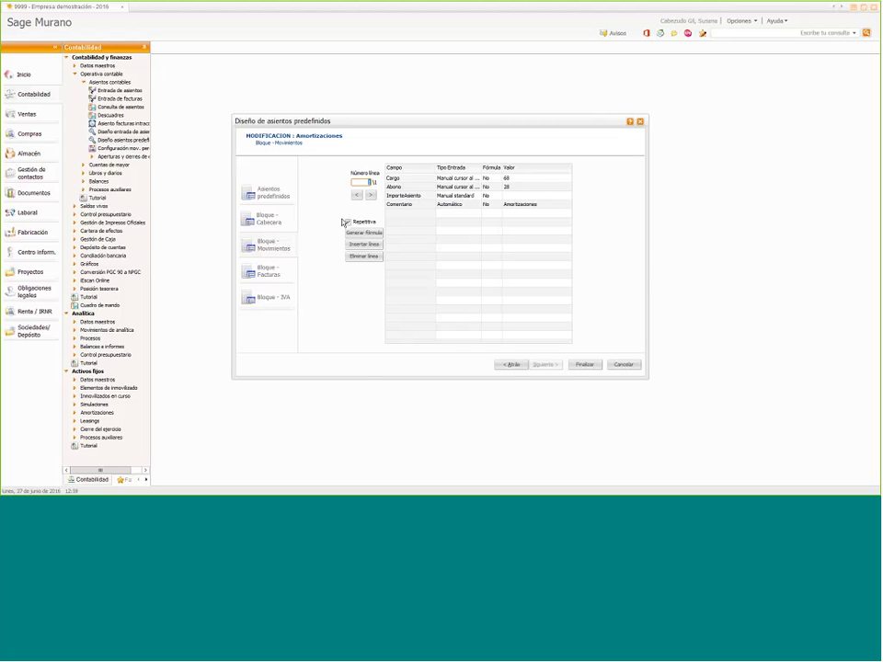
click(413, 182)
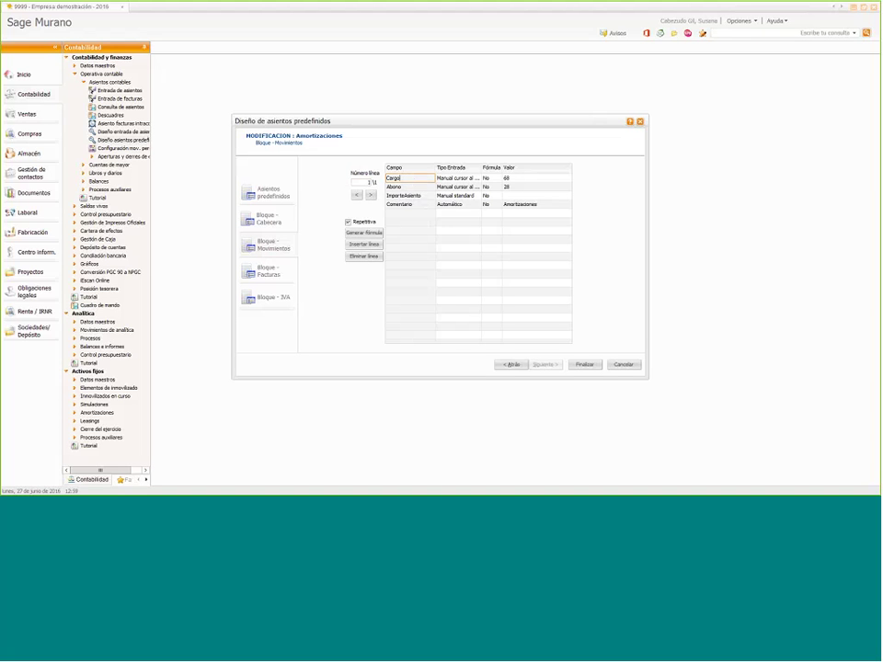
click(510, 179)
key(Tab)
key(Tab)
key(Tab)
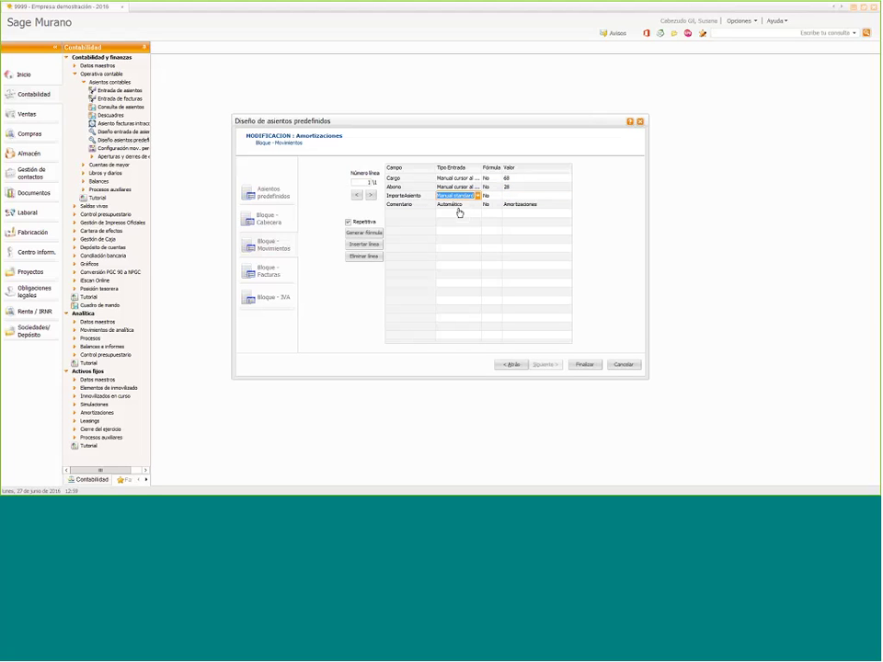
click(459, 207)
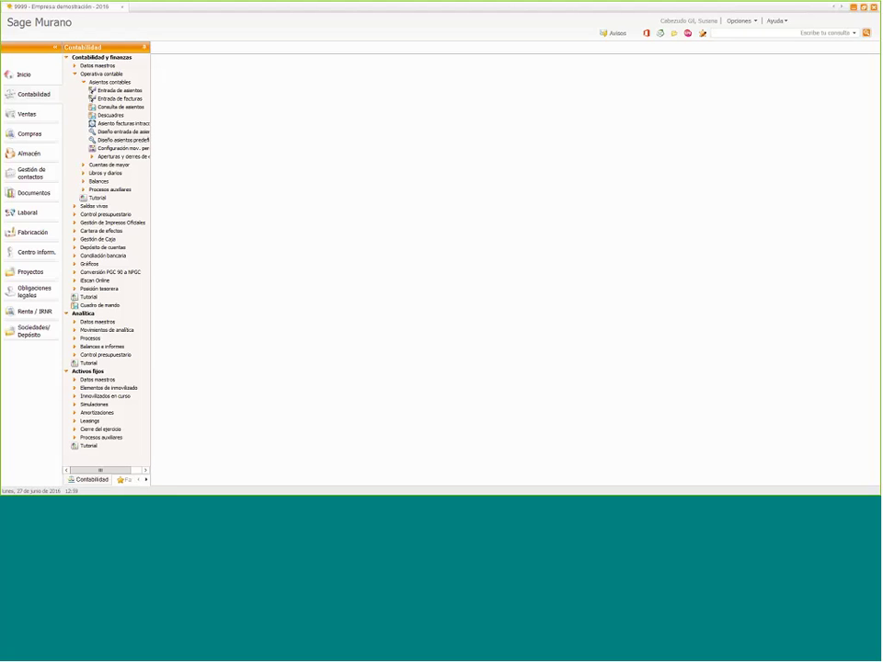
Open Entrada de asientos and load the predefined entry Amortizaciones
click(119, 90)
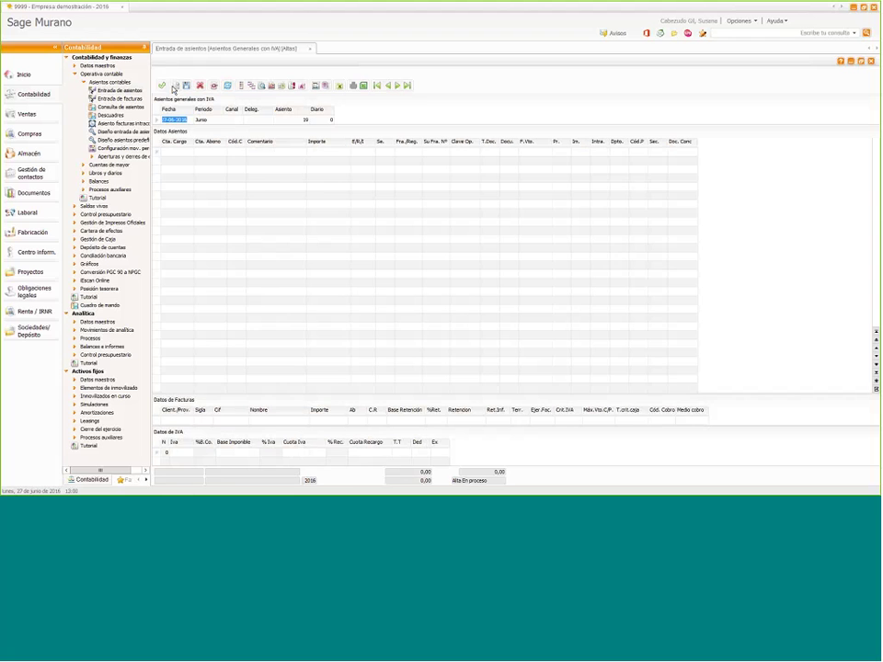
click(170, 73)
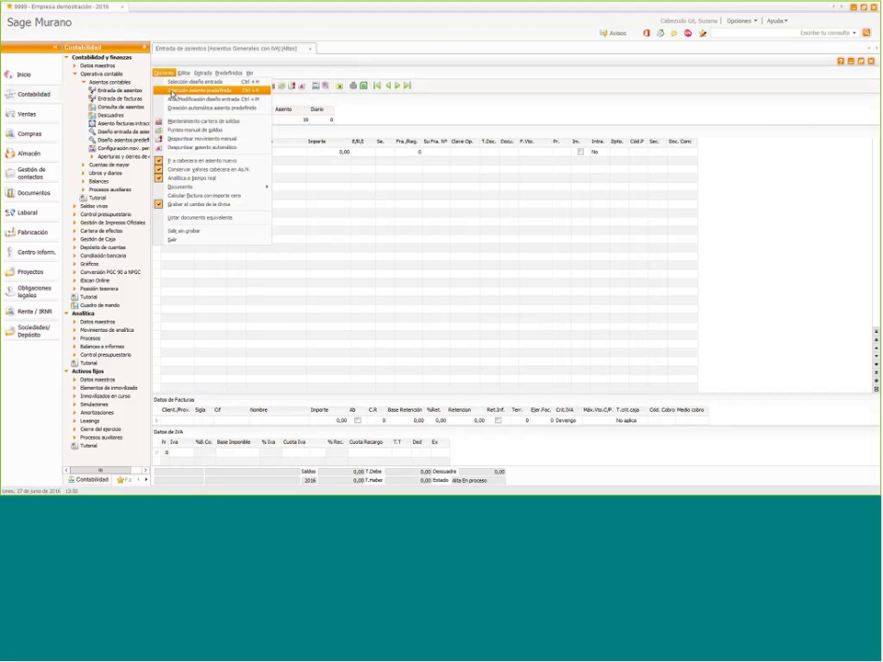
click(171, 91)
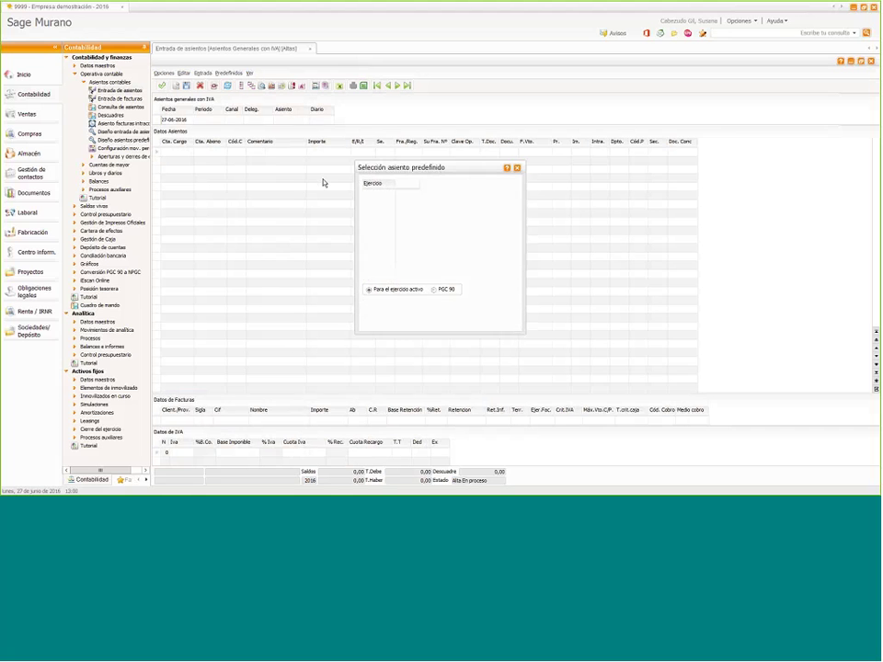
click(443, 212)
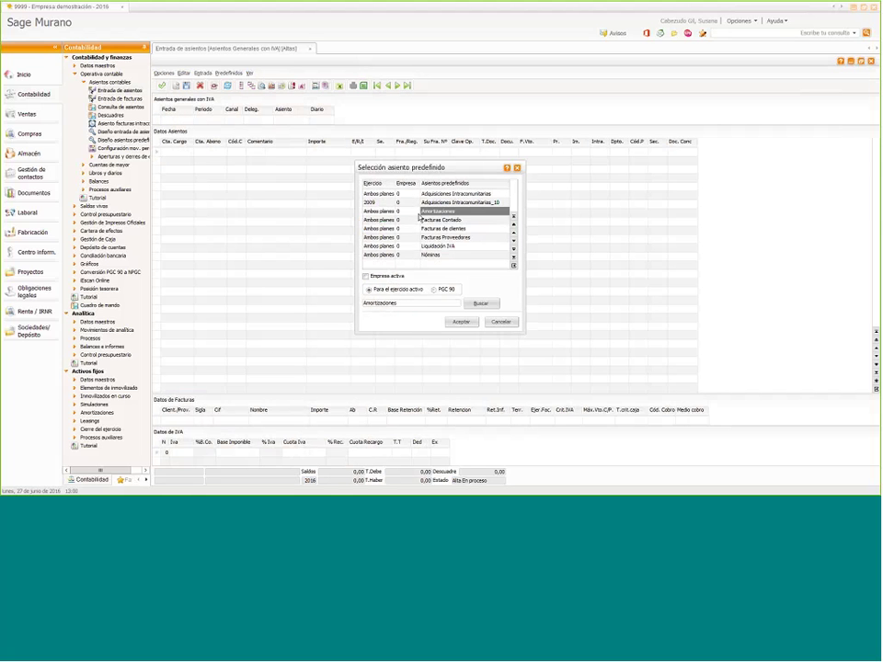
click(461, 321)
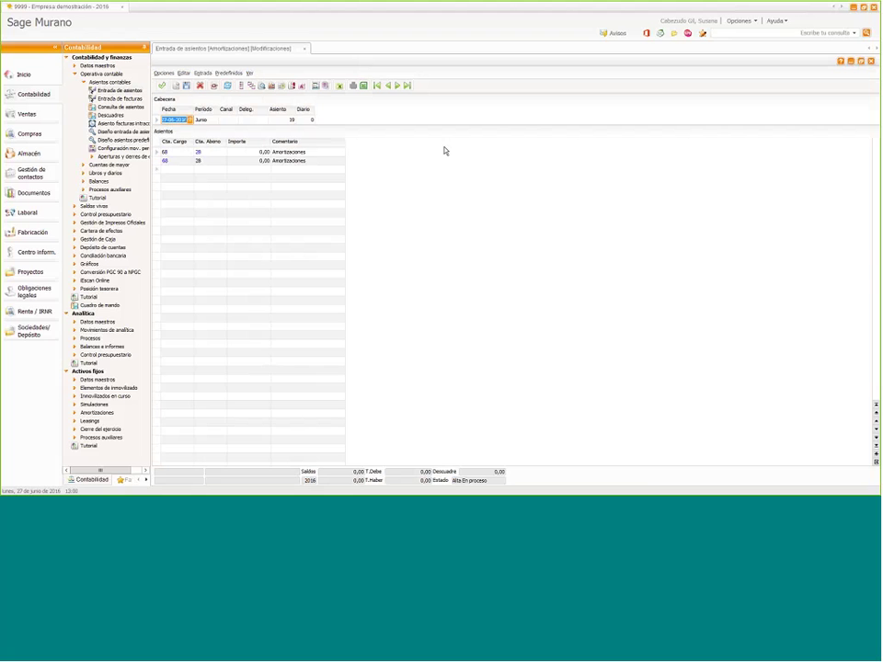
Keep the default header data and fill the first line with charge account 680000000, credit account 281300000 and amount 500
key(Tab)
key(Tab)
key(Tab)
key(Tab)
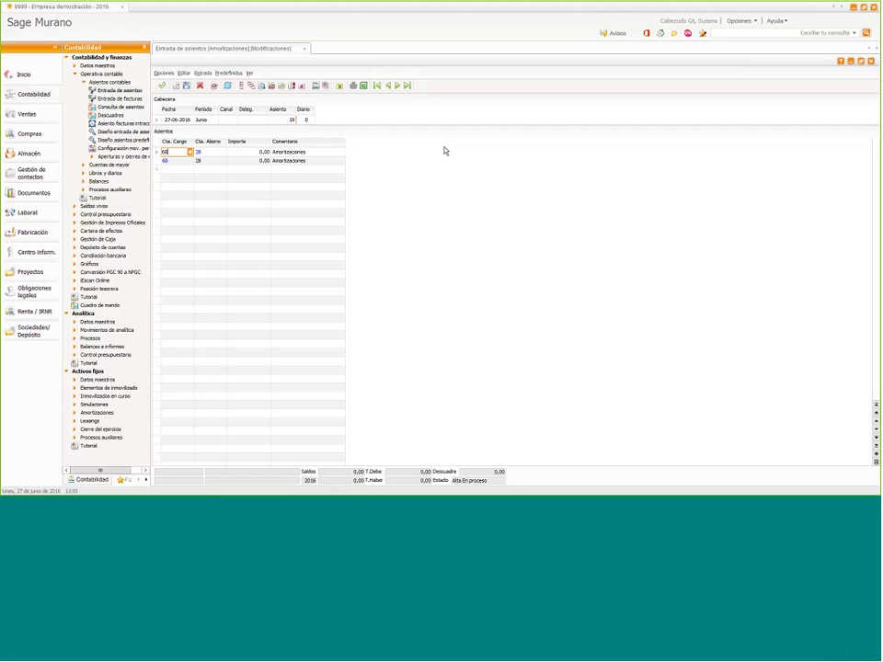
key(Tab)
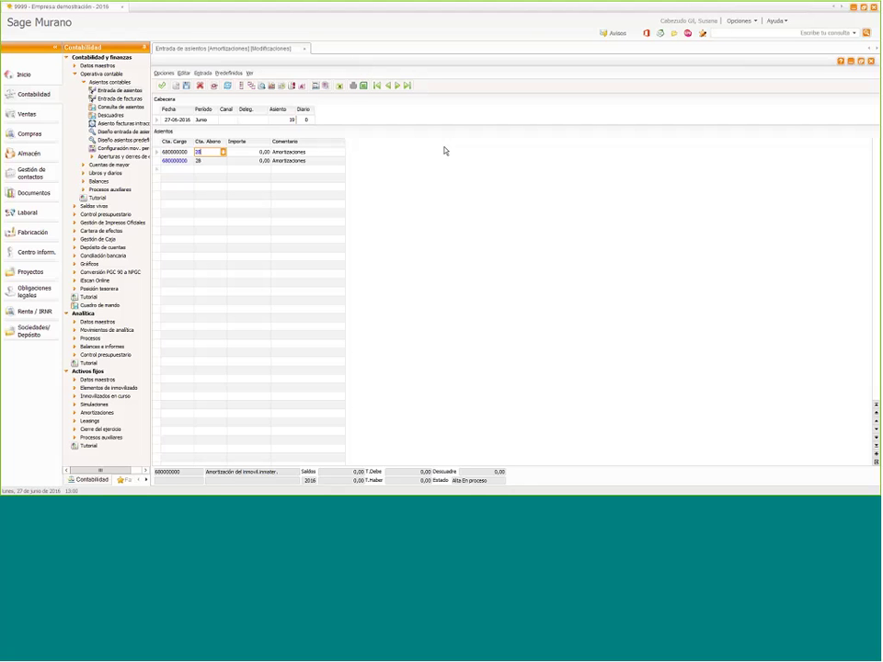
text(2813.)
key(Tab)
text(500,00)
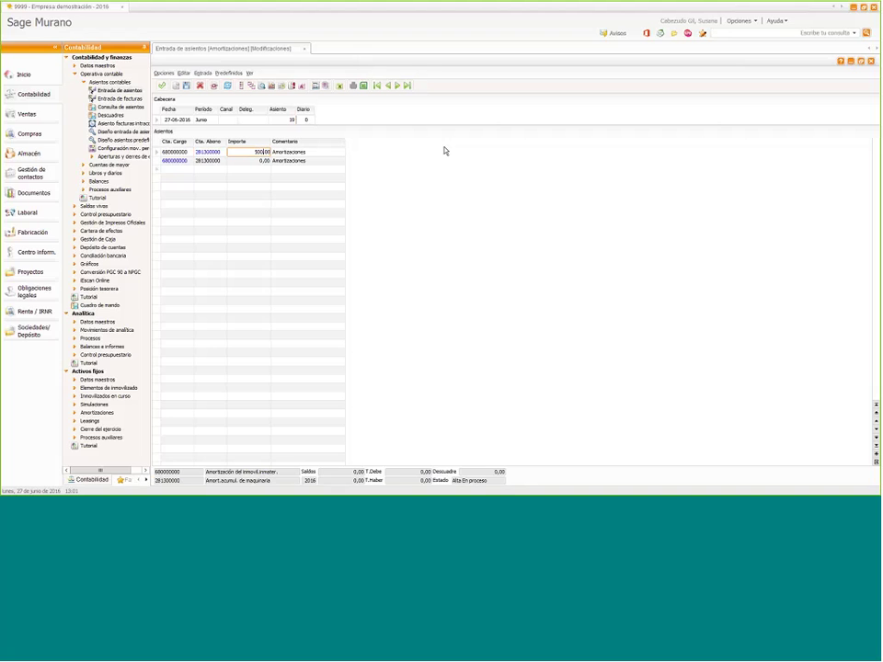
key(Return)
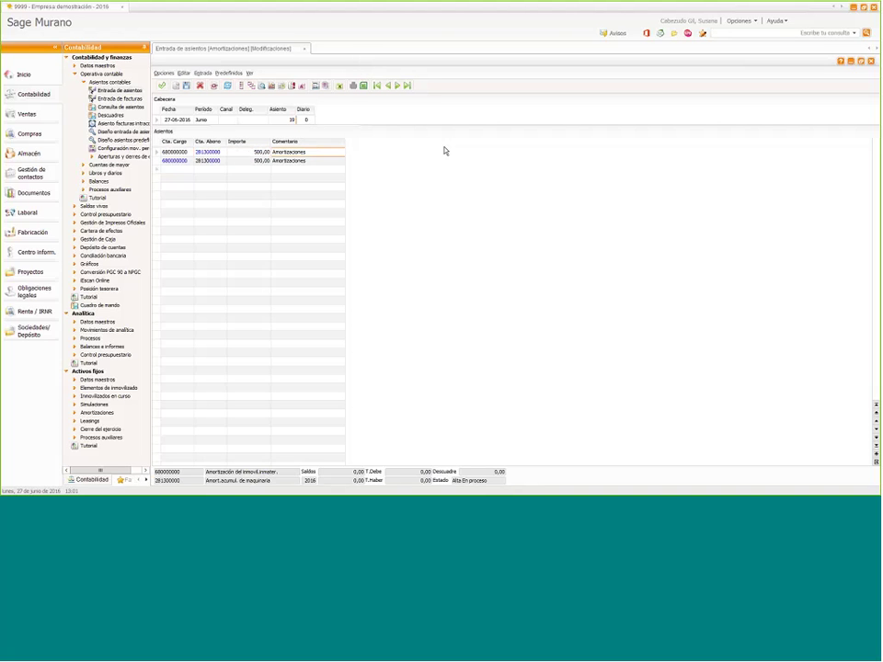
key(Return)
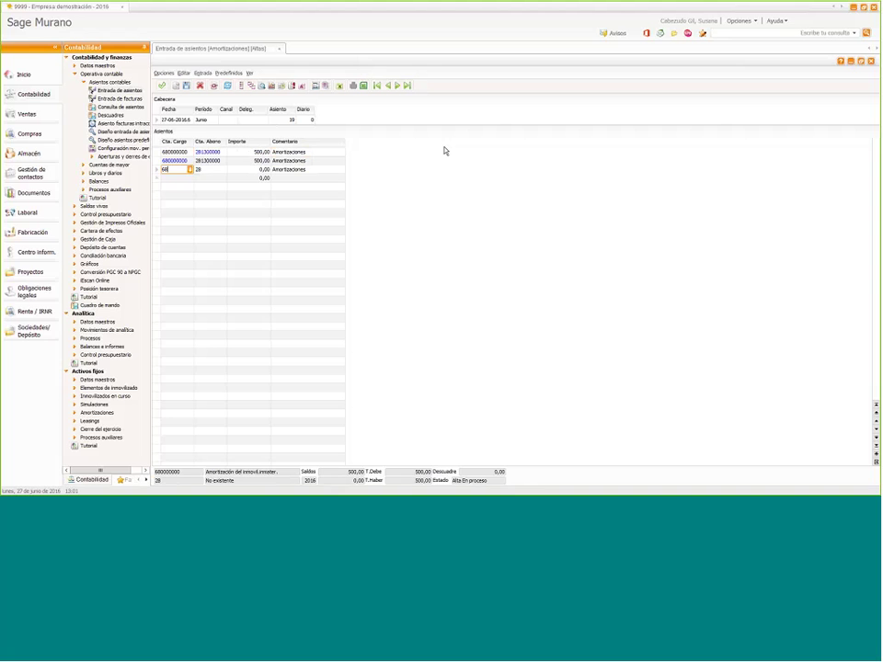
Fill the second depreciation line with charge account 680000000, credit account 281400000 and amount 600
key(Return)
text(14)
key(Return)
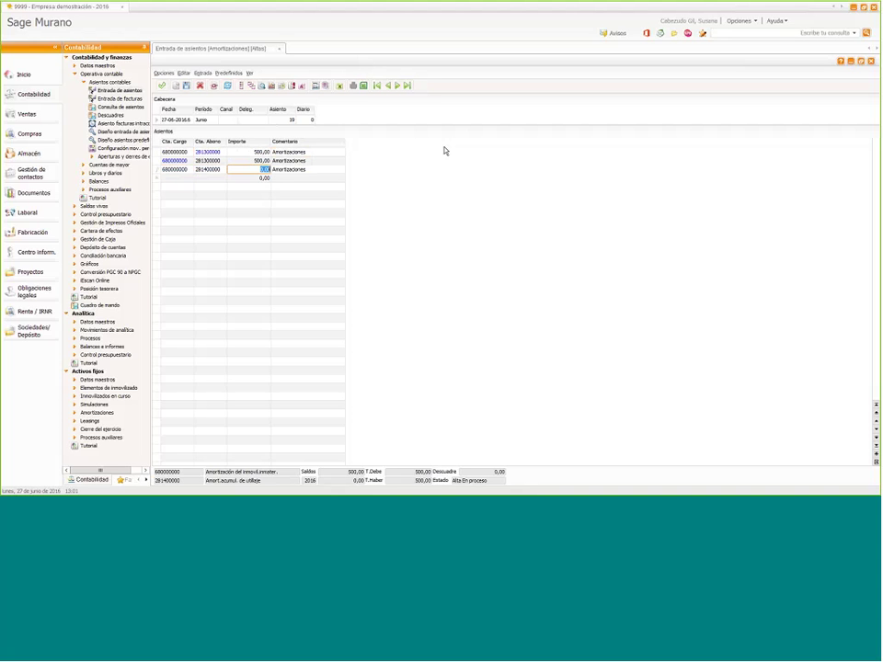
text(600)
key(Return)
Fill the third depreciation line with charge account 680000000, credit account 281500000 and amount 300
text(68)
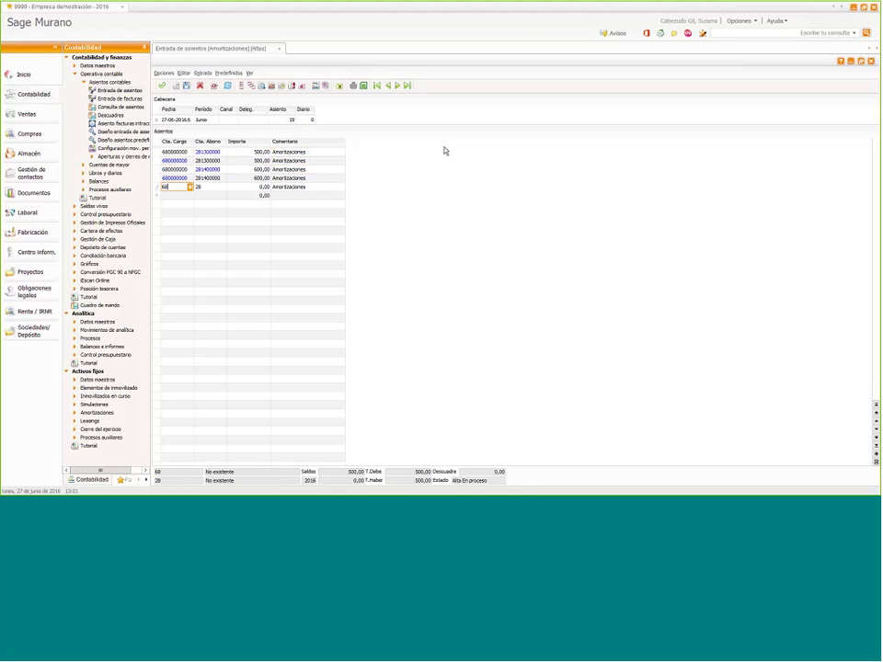
text(.)
key(Return)
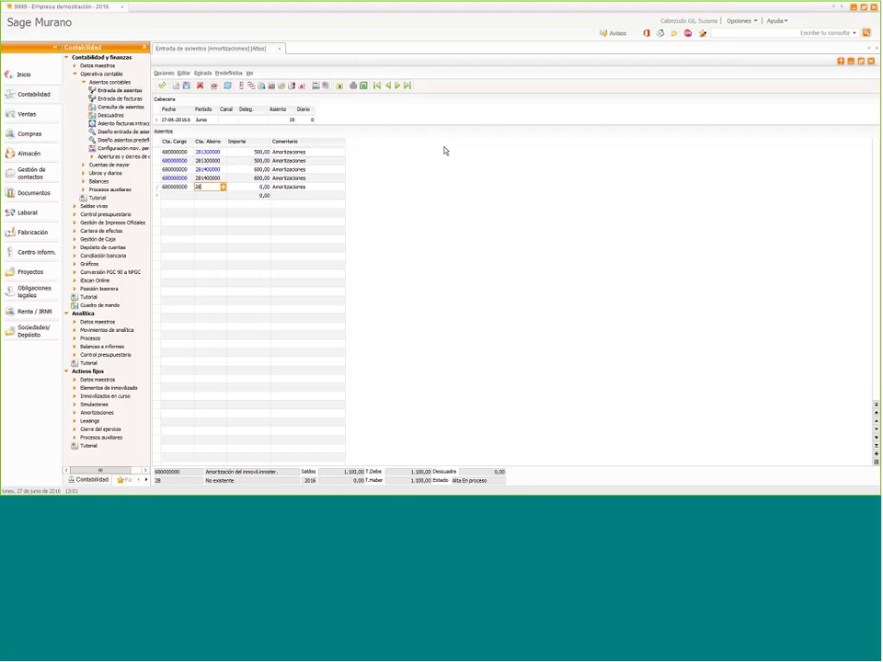
text(.15)
key(Return)
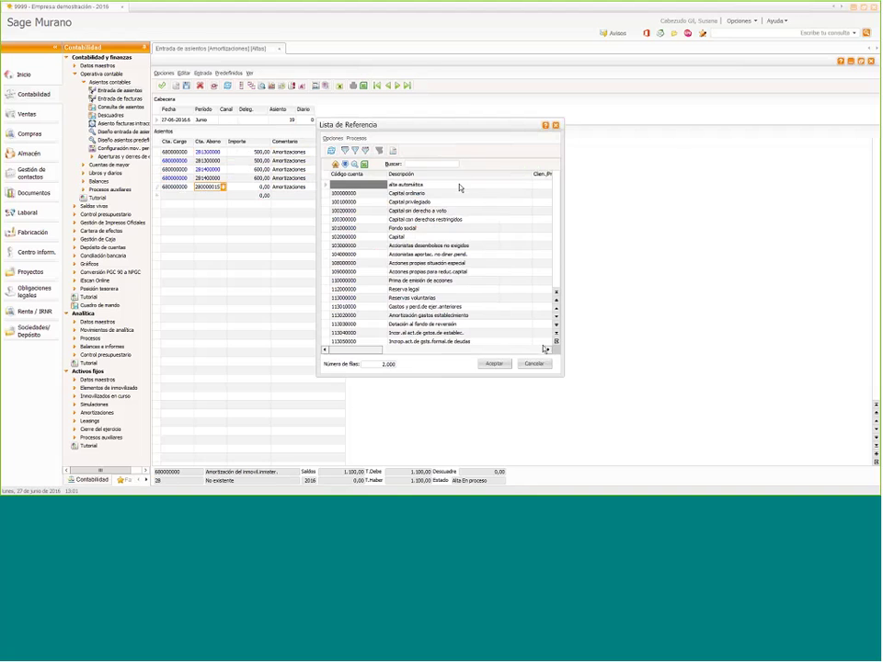
click(531, 363)
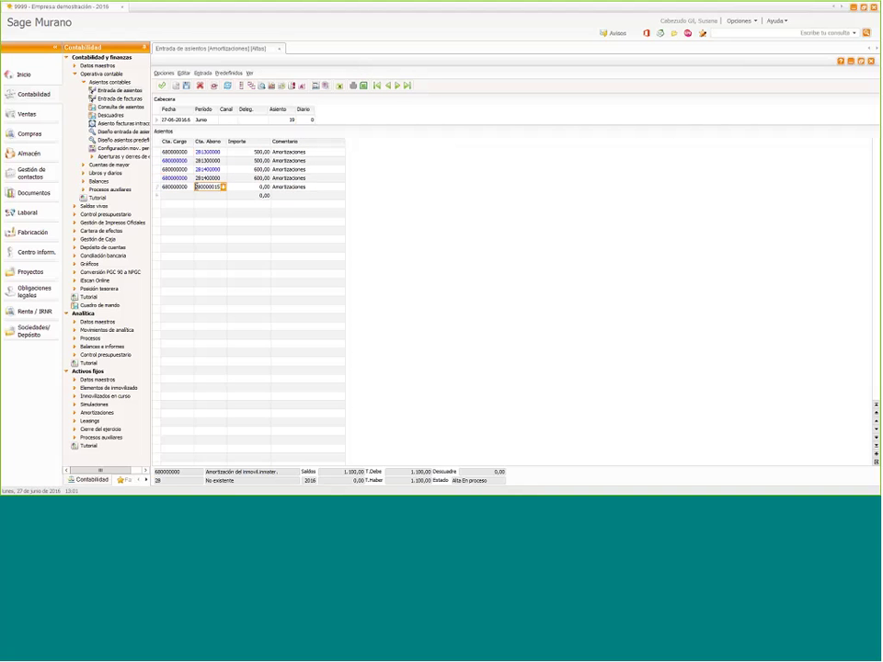
text(2815.)
key(Return)
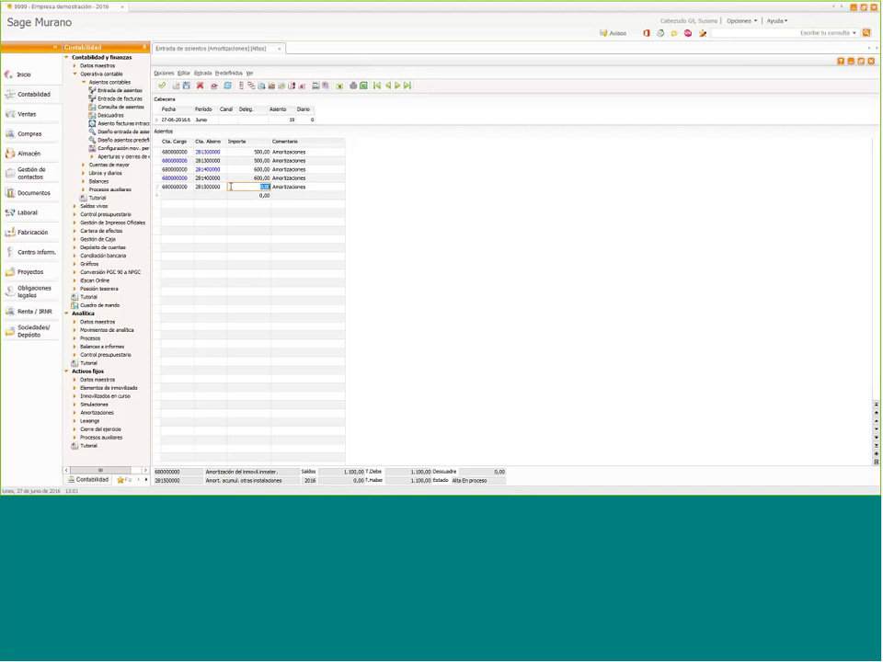
text(30,00)
Deactivate the repetitive line to finish the predefined entry, and decline a new entry number
click(235, 74)
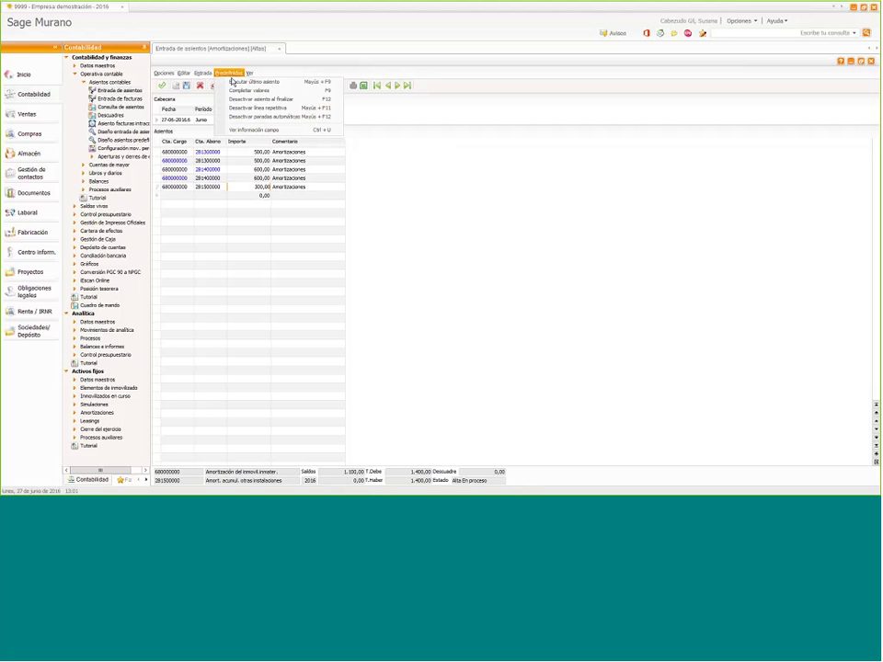
click(297, 110)
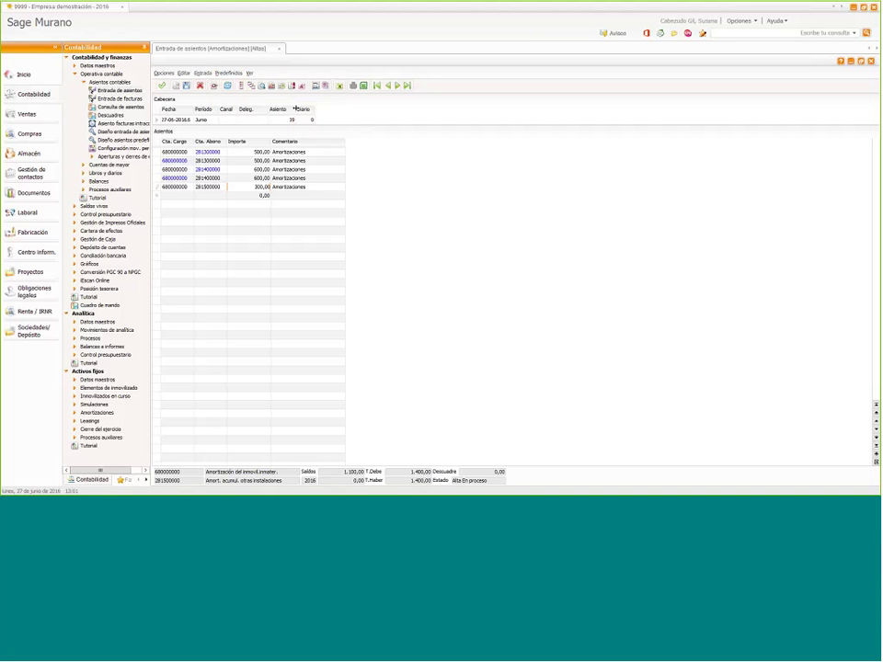
key(Return)
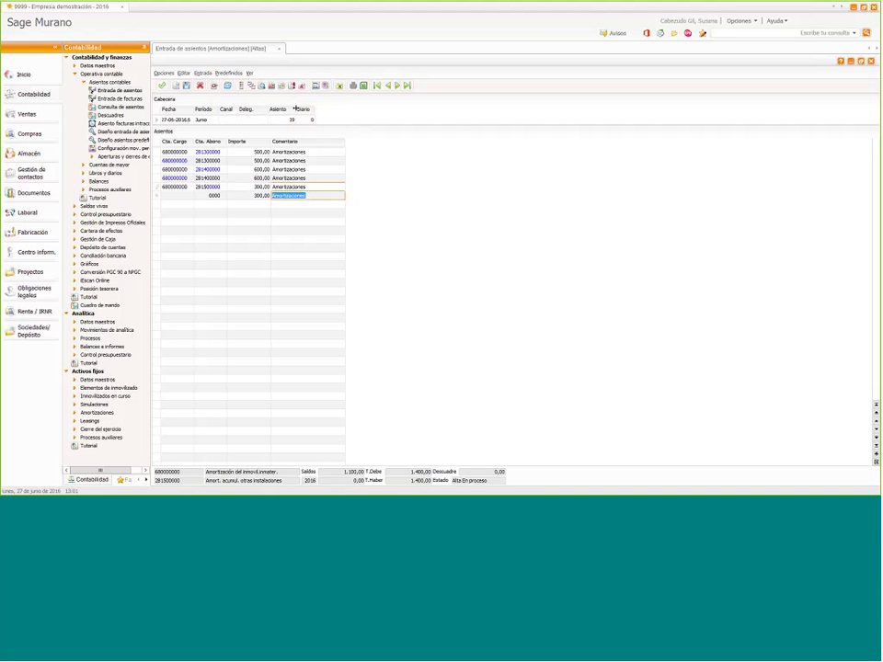
key(Return)
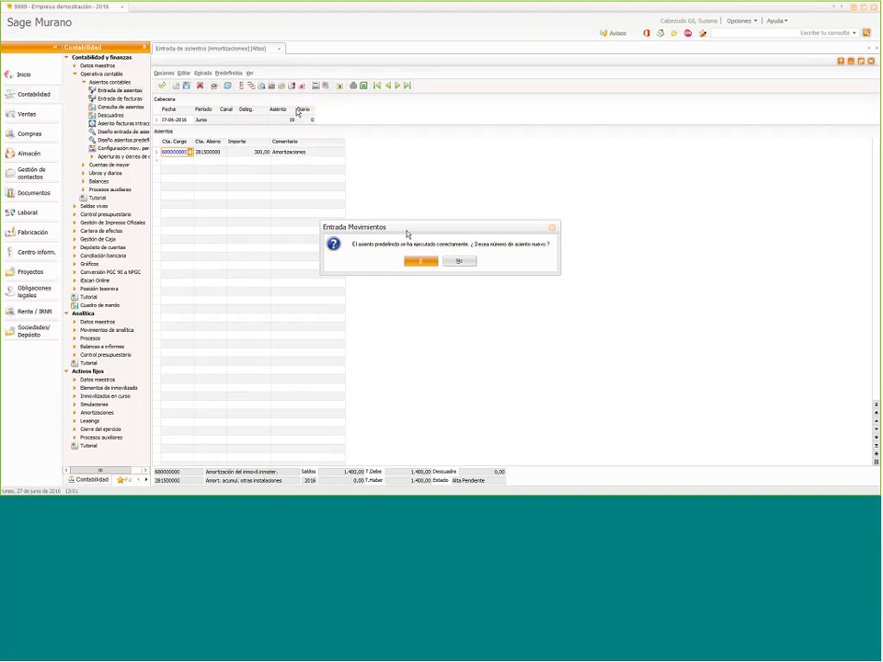
click(458, 263)
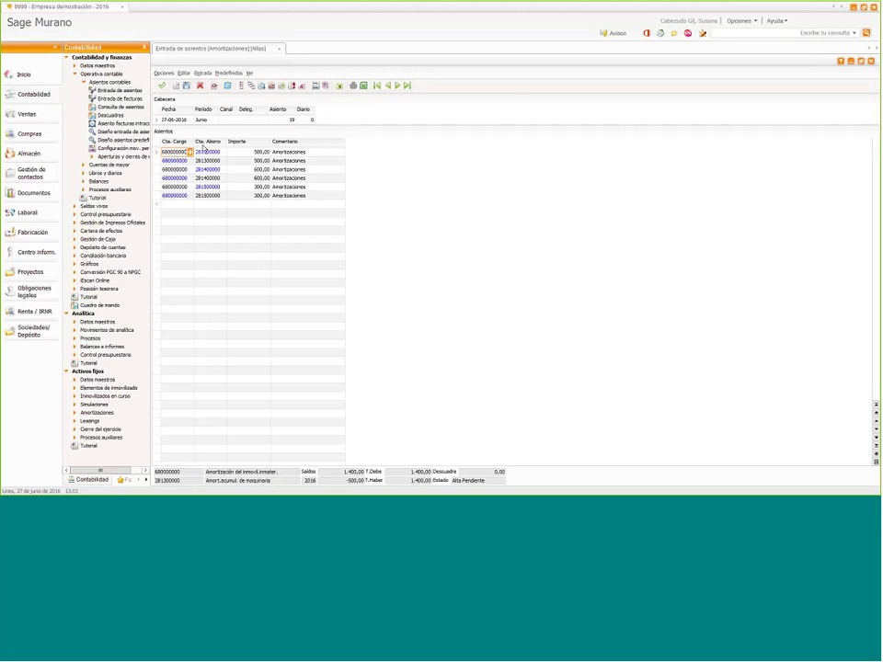
Close the Amortizaciones entry without updating its data in the database
click(211, 152)
click(278, 48)
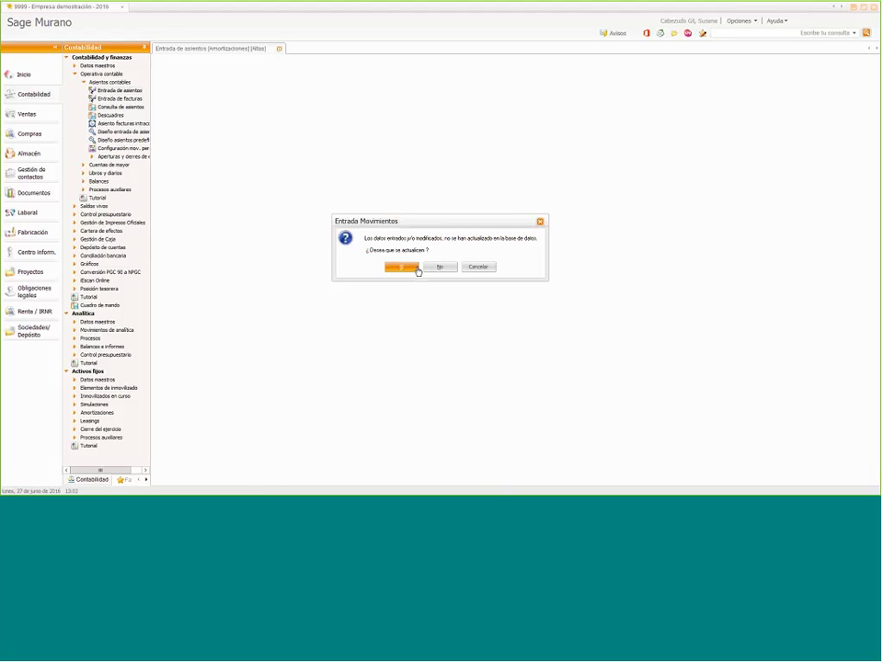
click(438, 268)
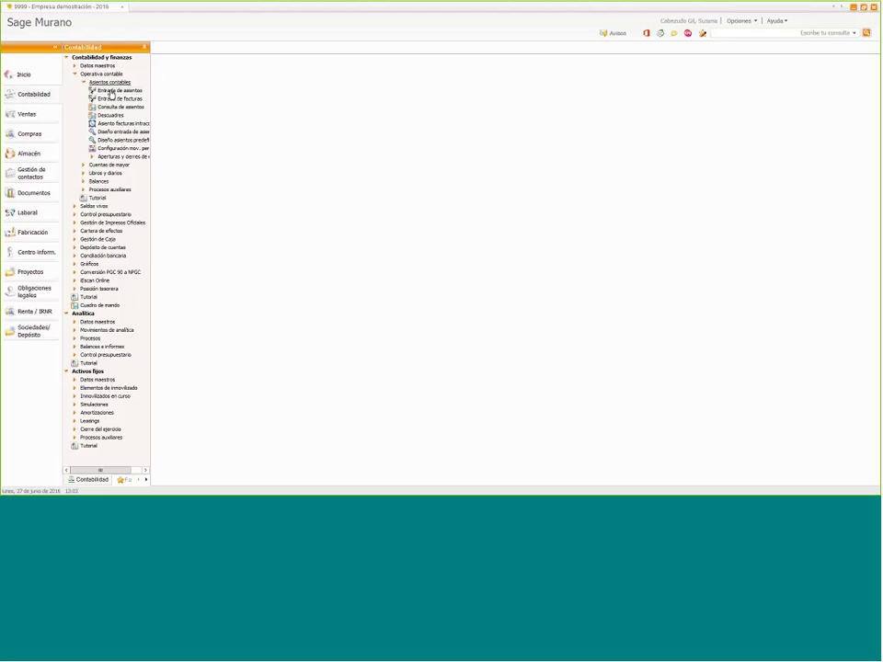
Open the predefined entry designer and start a new design based on the Cargo/abono/Comentario/Importe entry design
click(135, 140)
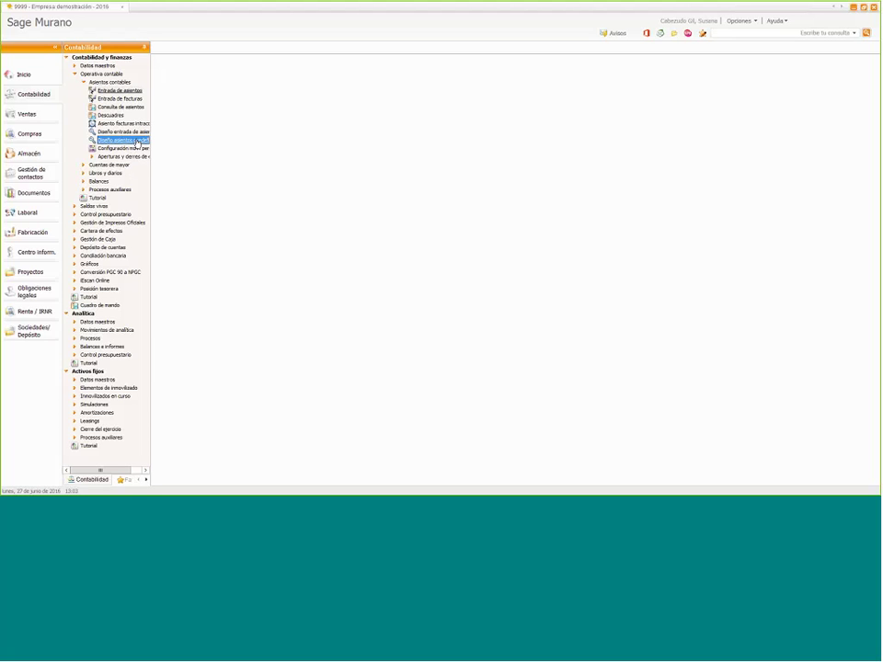
double_click(141, 143)
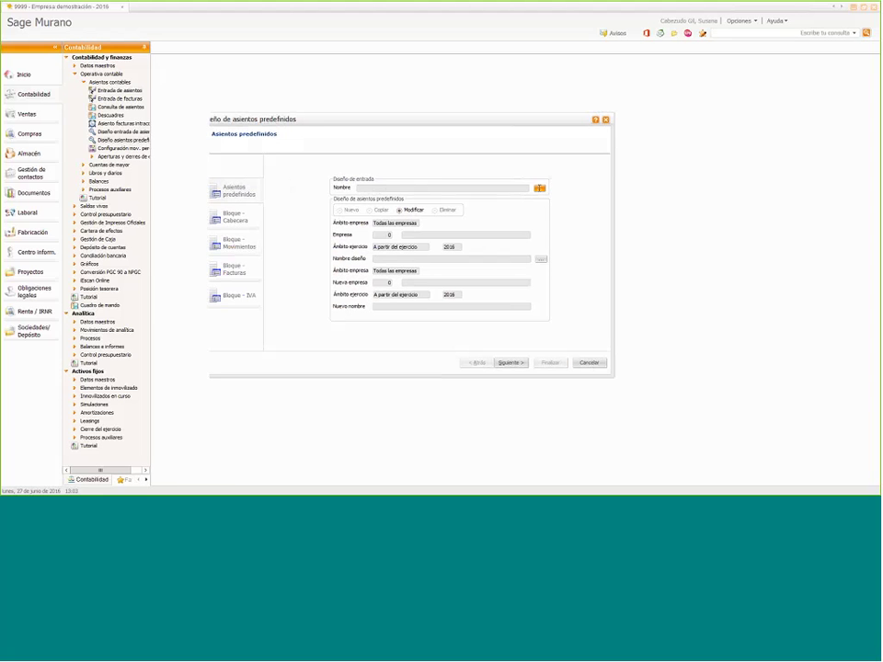
click(539, 189)
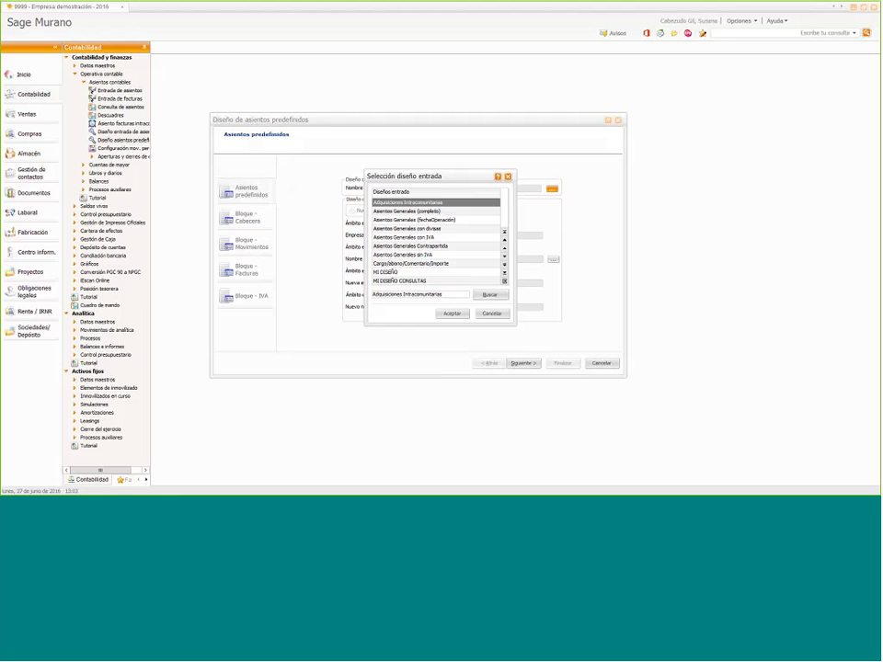
click(417, 264)
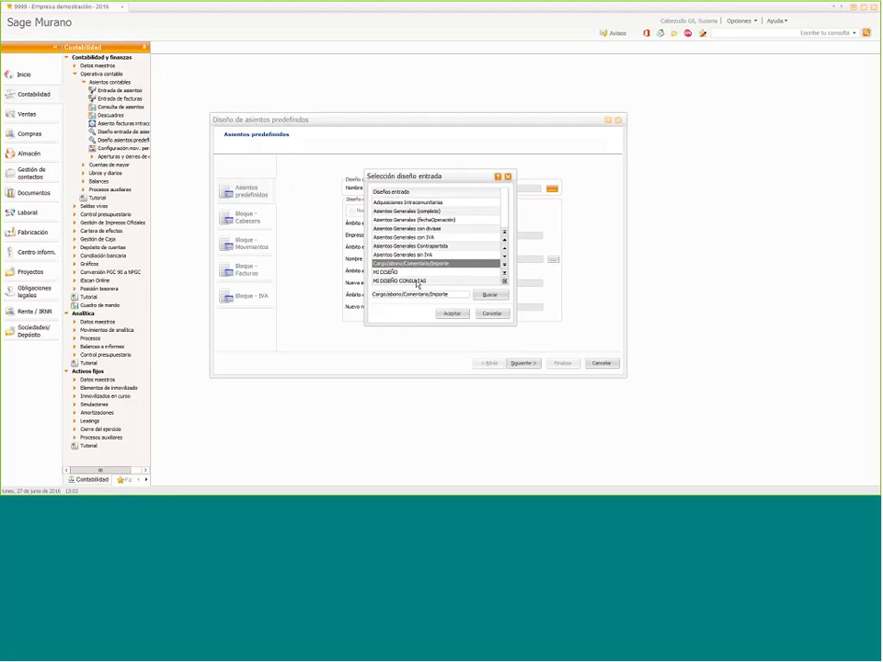
click(450, 313)
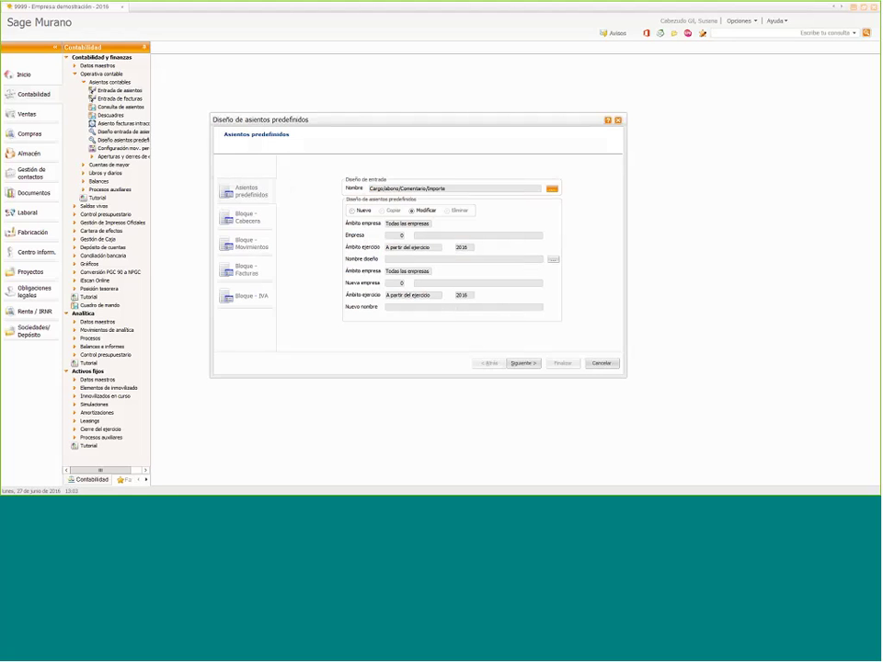
click(360, 211)
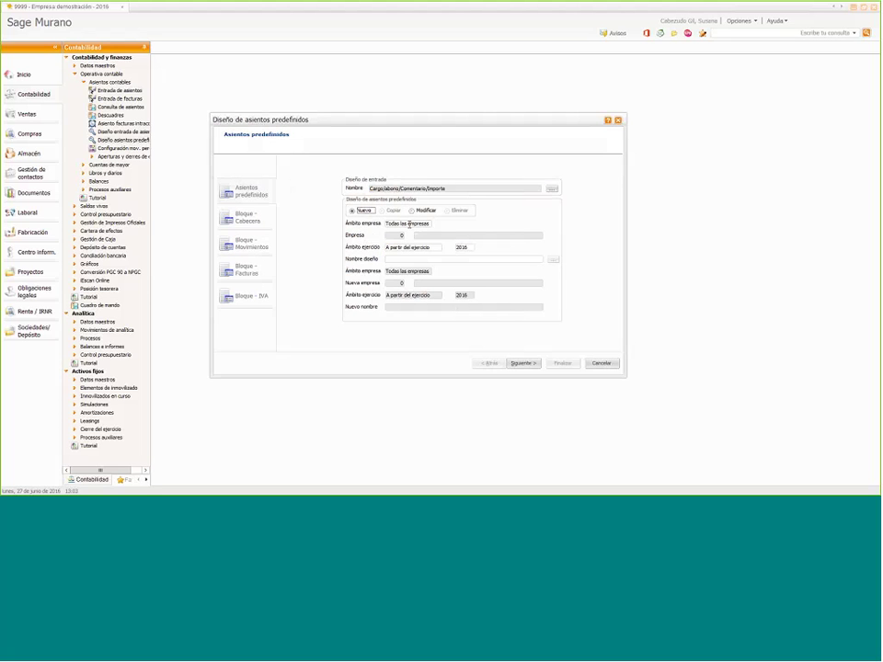
Try the Otra empresa company scope for the new design, and restore Todas las empresas
click(409, 223)
click(409, 224)
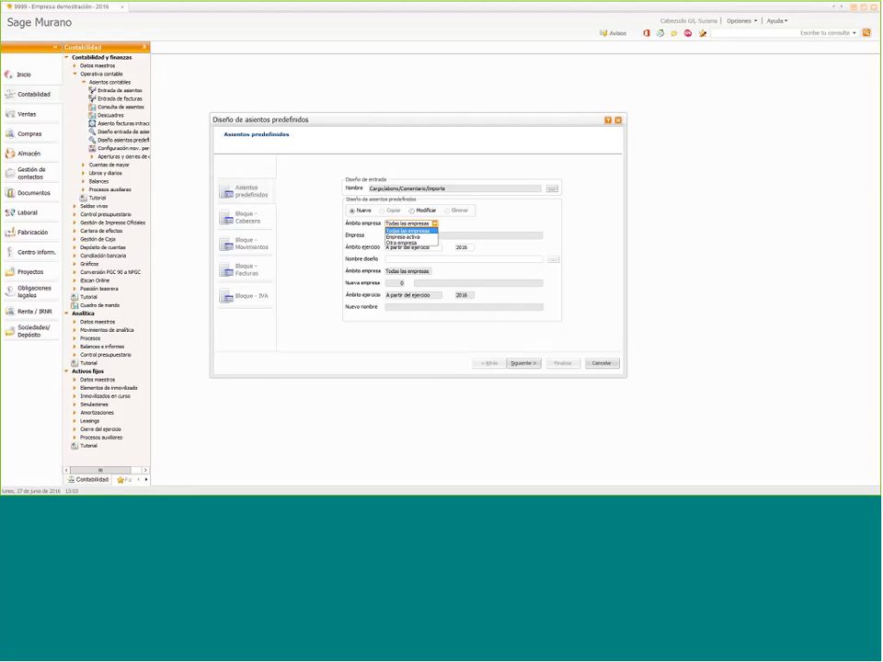
click(401, 242)
click(400, 236)
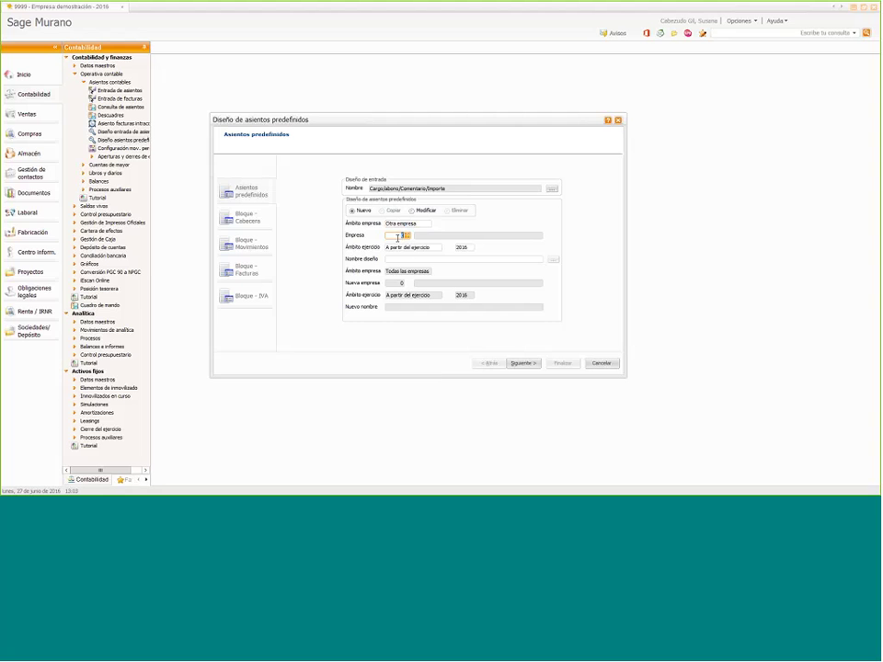
click(405, 223)
click(435, 224)
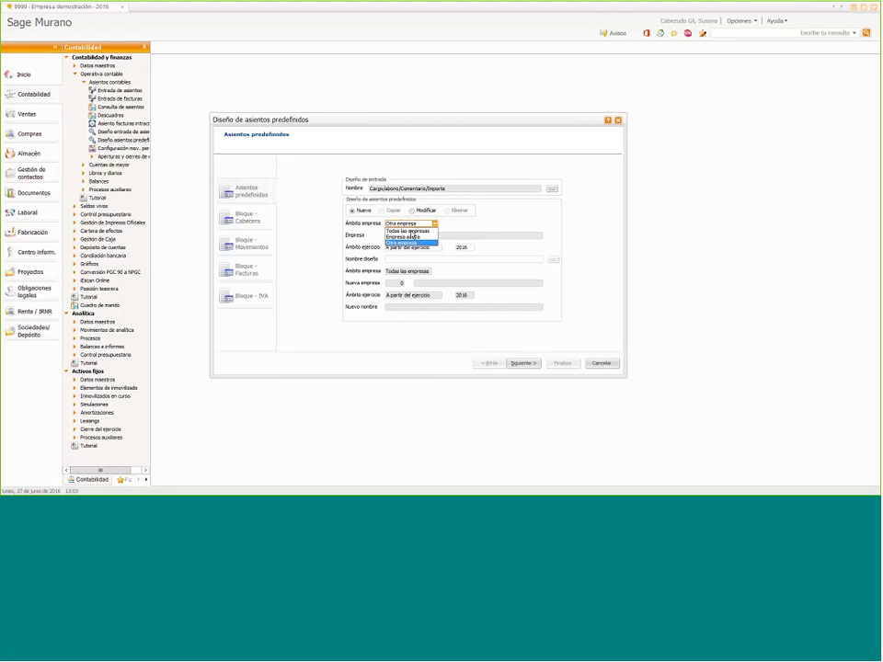
click(412, 231)
click(402, 236)
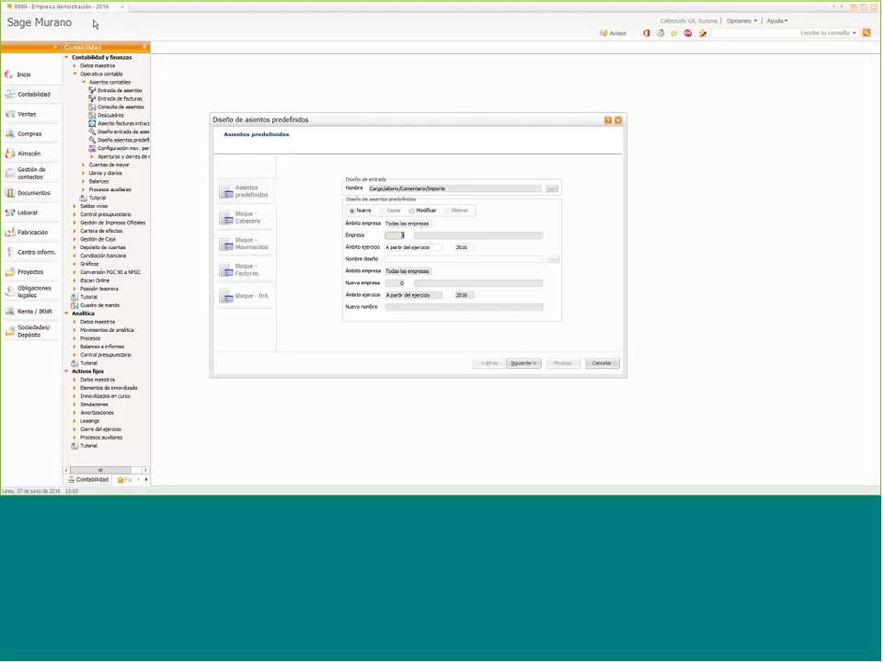
Name the new predefined entry design MIS NOMINAS and continue to its header block
click(398, 246)
click(457, 247)
click(428, 261)
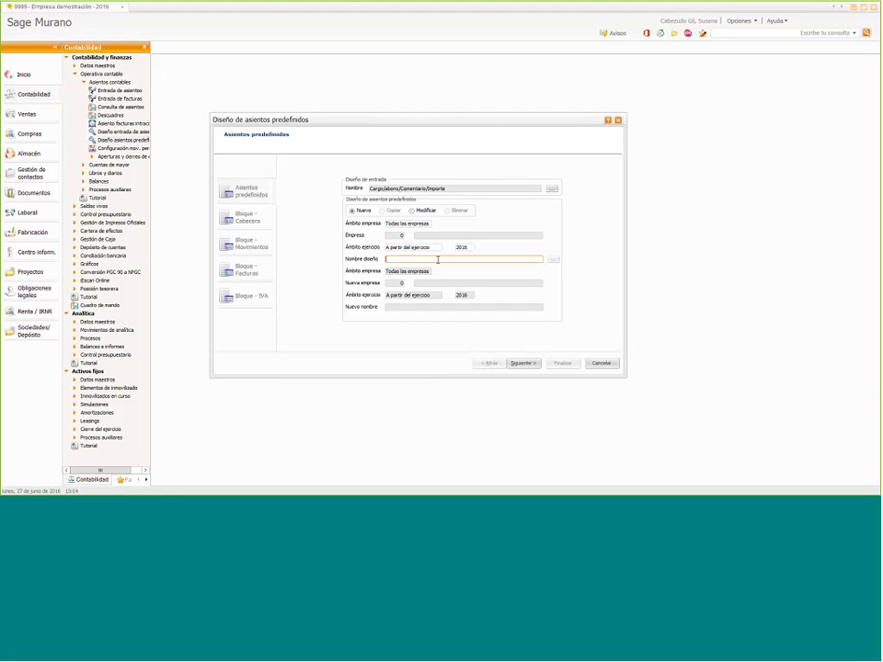
text(MIS NOMINAS)
click(421, 270)
click(421, 260)
click(523, 364)
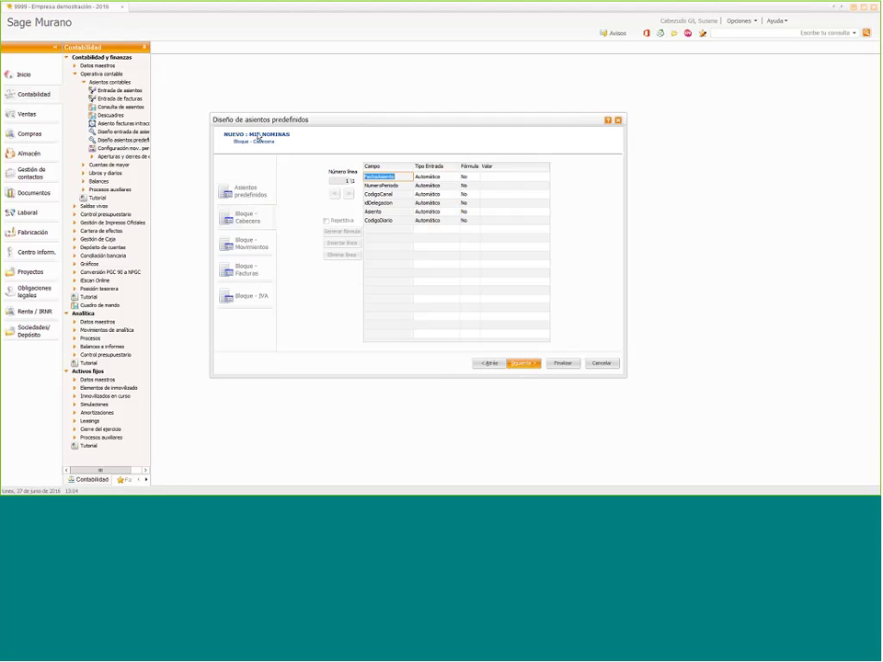
Set the FechaAsiento header field to Manual standard, keeping NumeroPeriodo and CodigoCanal as Automático
click(430, 178)
click(455, 177)
click(434, 192)
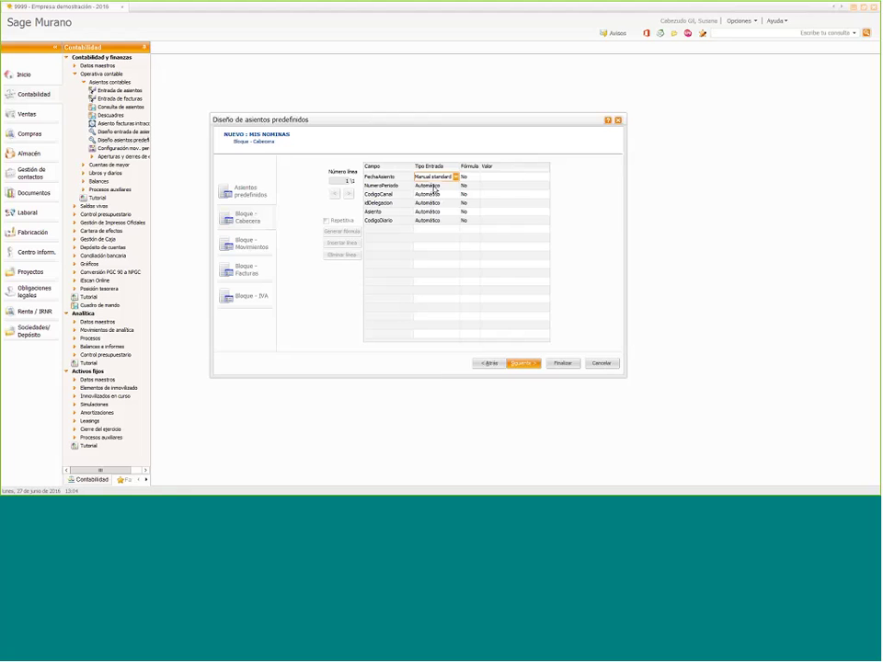
click(432, 186)
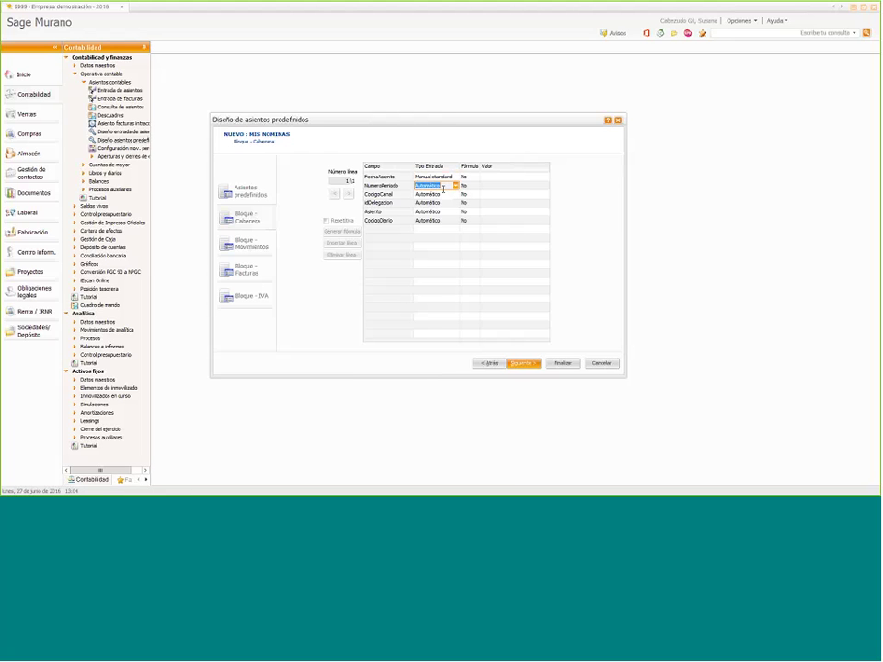
click(432, 195)
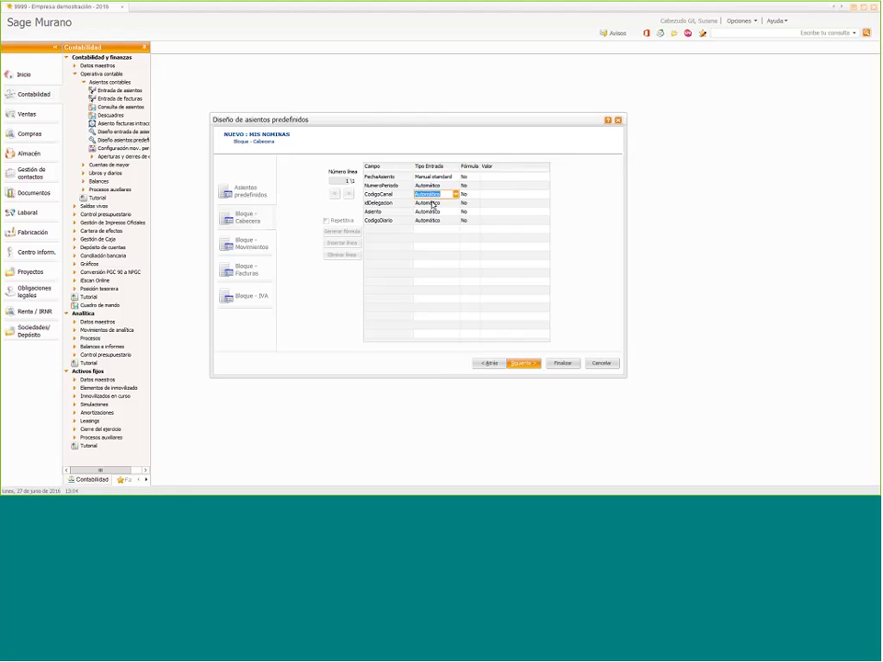
Set the idDelegacion header field to Manual standard and continue to the movements block
click(441, 203)
click(454, 203)
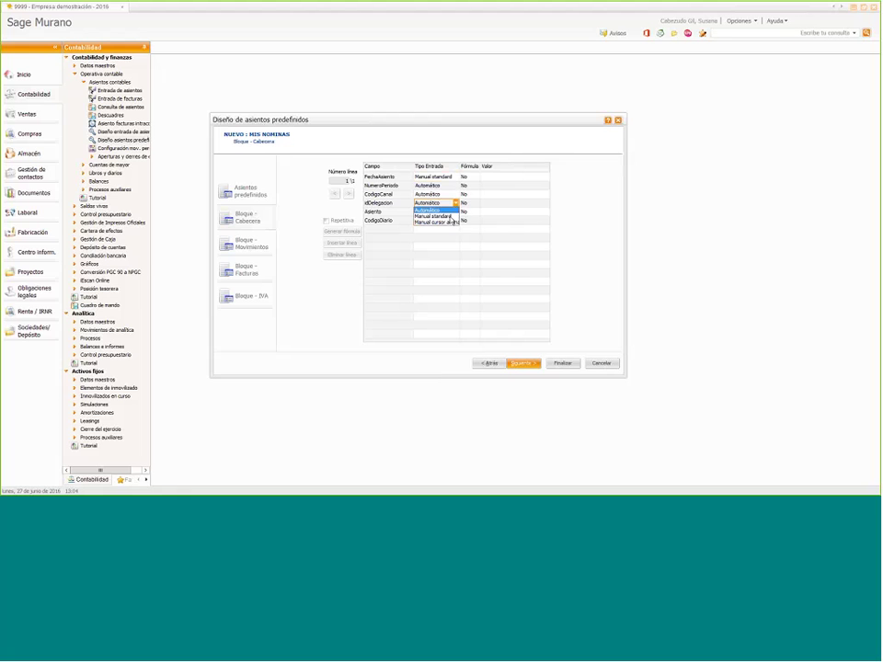
click(448, 215)
click(447, 206)
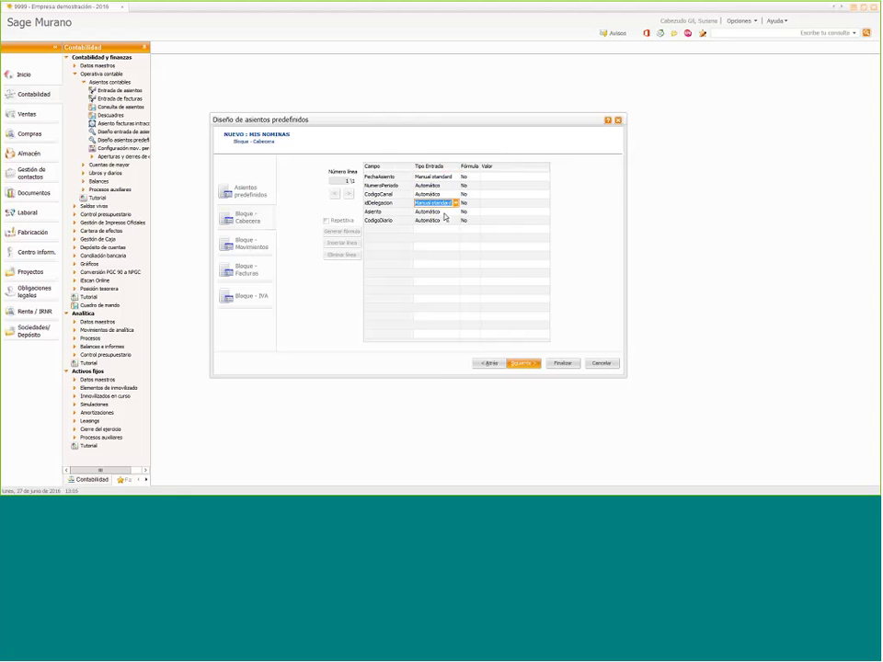
click(444, 214)
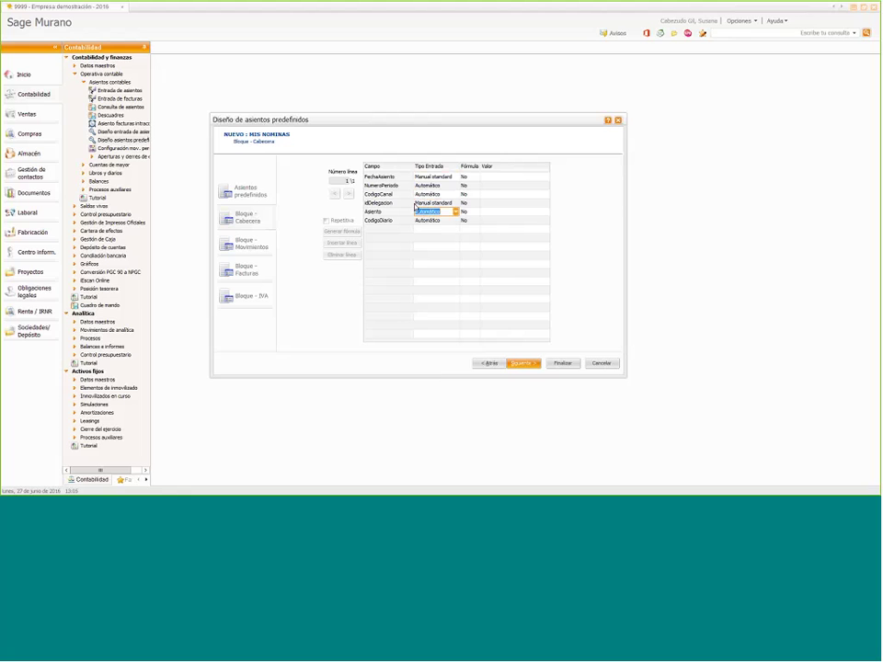
click(429, 222)
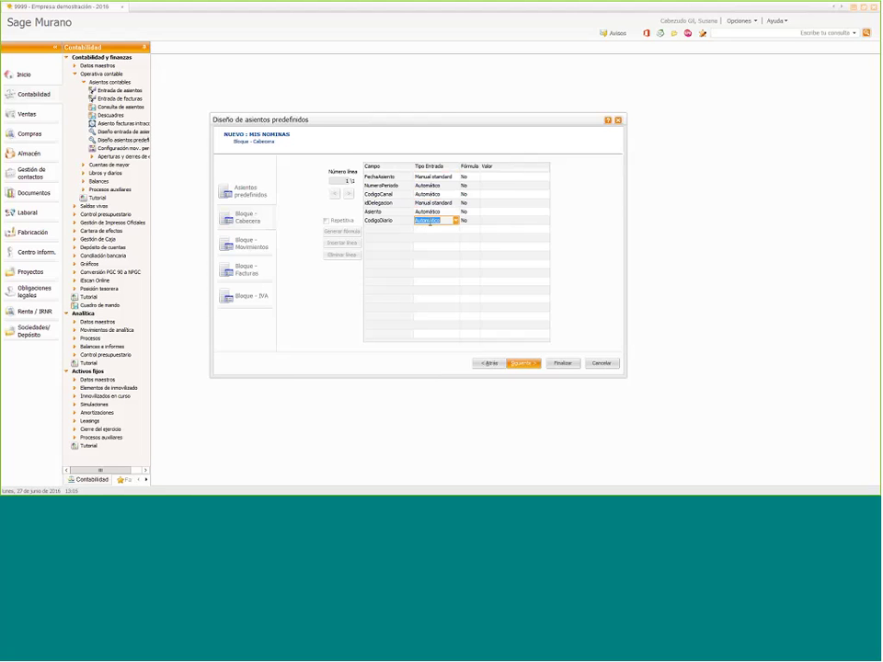
click(432, 177)
click(432, 203)
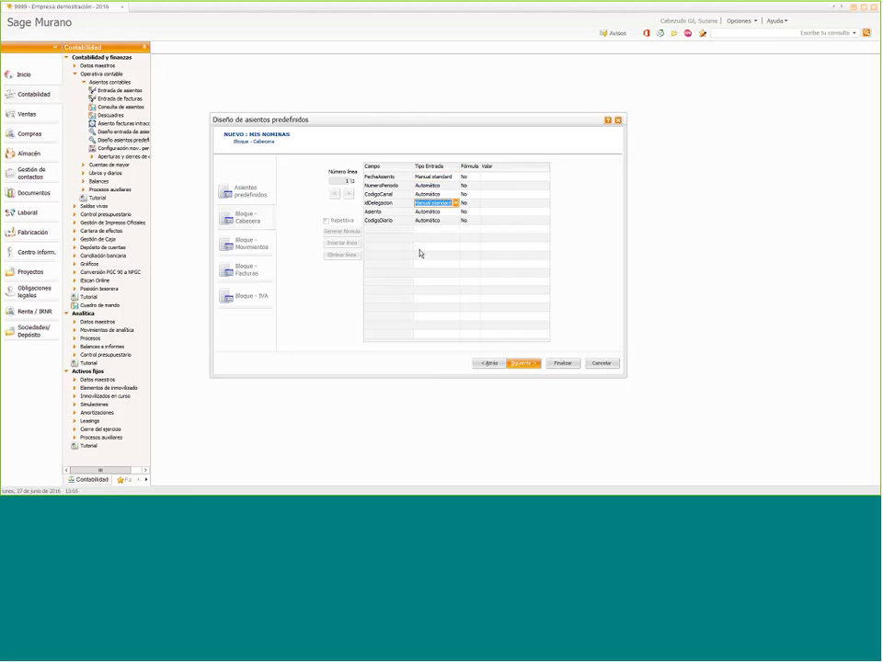
click(522, 364)
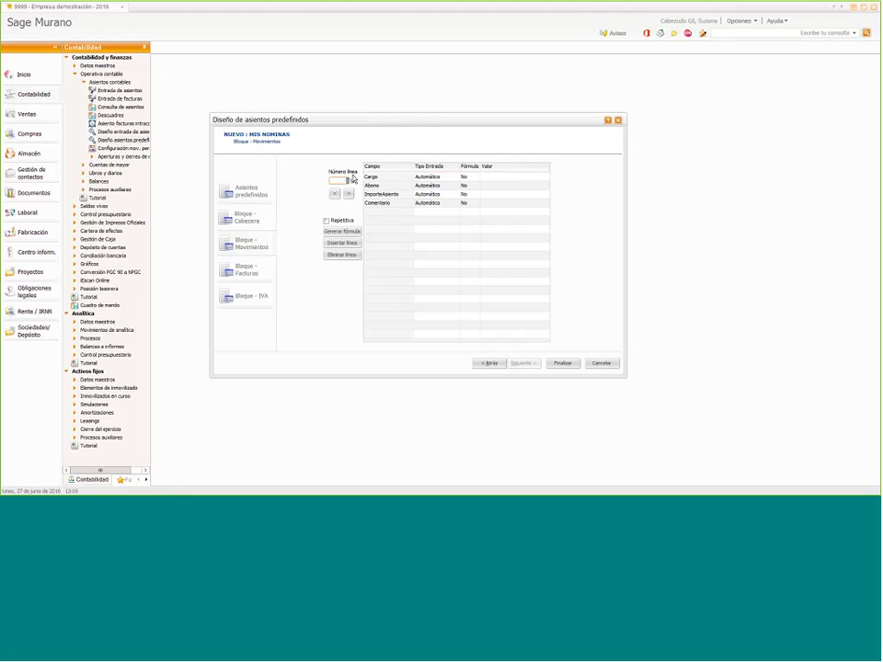
In movement line 1, set the Cargo value to 640. and the ImporteAsiento entry type to Manual standard
click(389, 179)
click(495, 177)
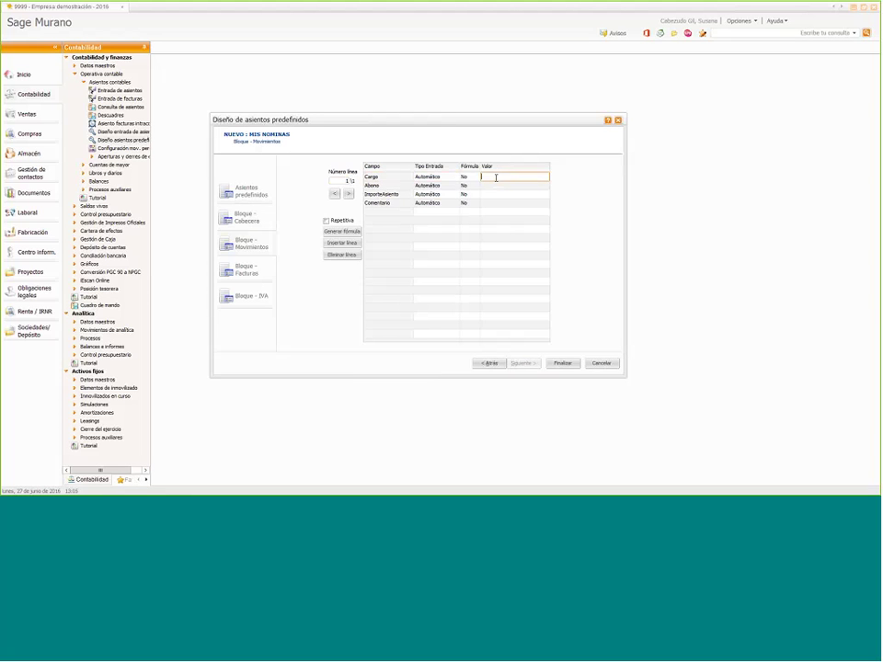
text(640.)
key(Return)
click(431, 194)
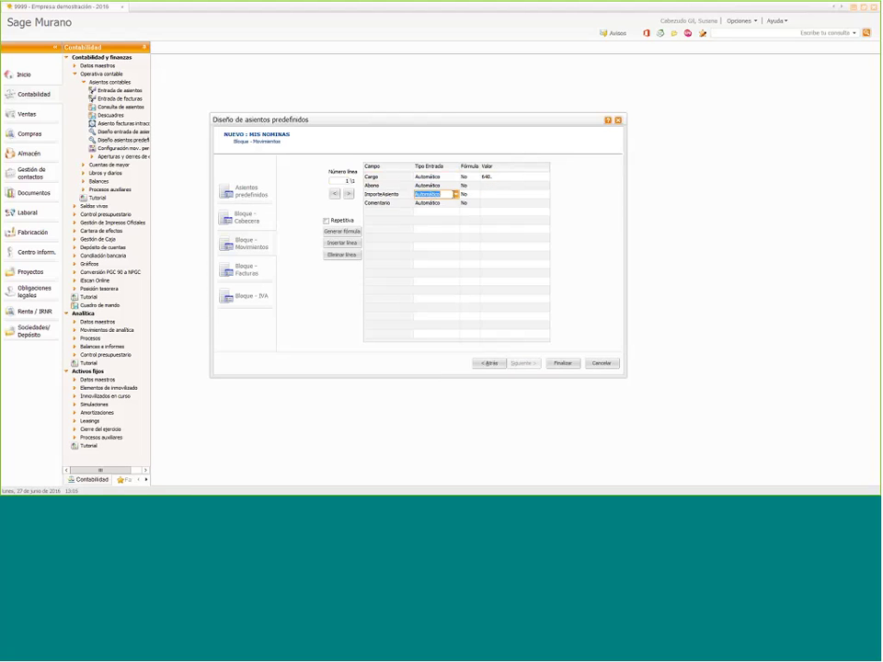
click(455, 194)
click(451, 208)
Set line 1's Comentario to Manual cursor al final with the value NOMINAS DEL MES
click(445, 203)
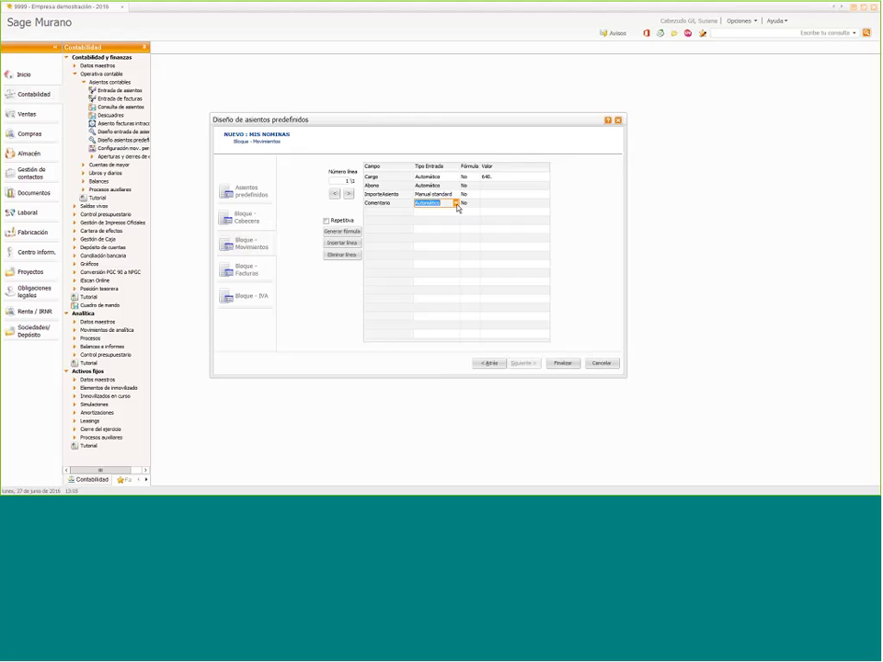
click(455, 203)
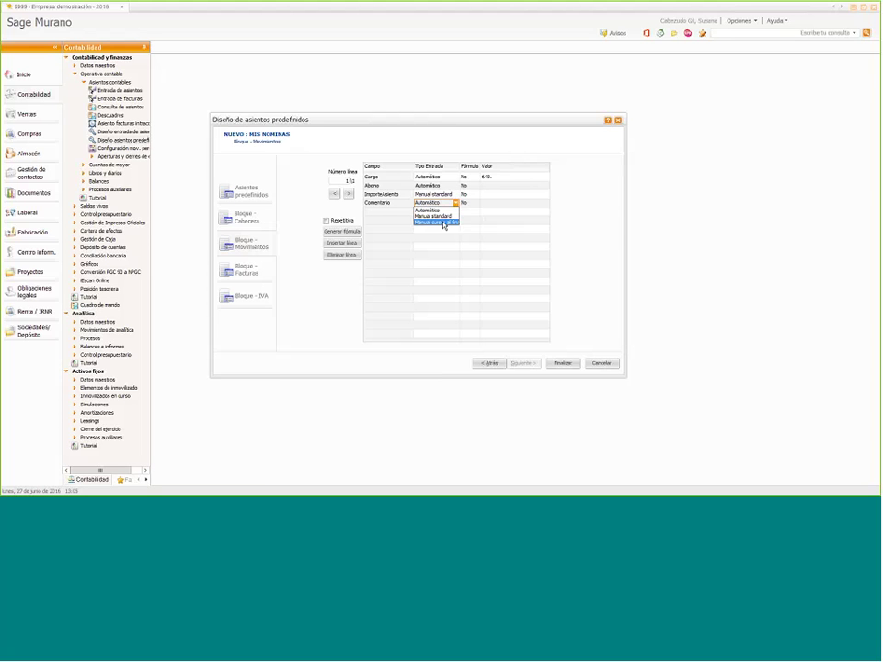
click(447, 223)
click(483, 203)
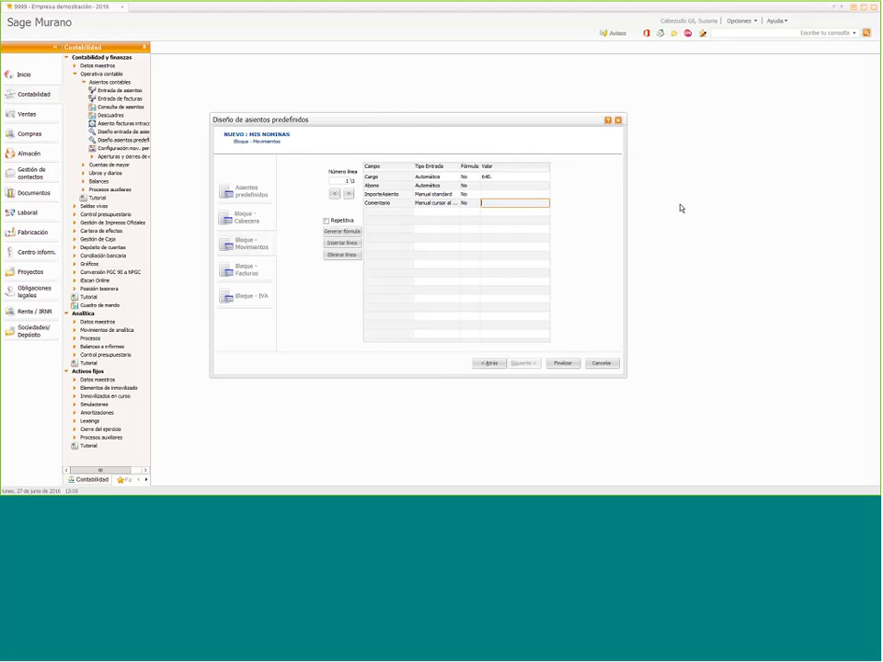
text(NOMINAS DEL MES)
Add movement line 2 with Cargo value 642. and ImporteAsiento as Manual standard
click(350, 196)
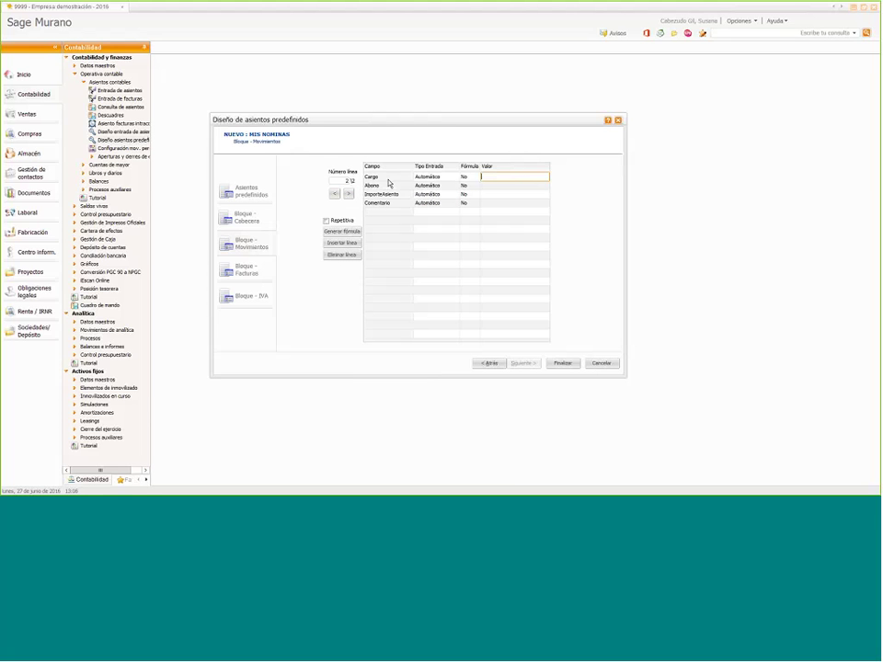
text(642.)
key(Return)
click(423, 194)
click(455, 195)
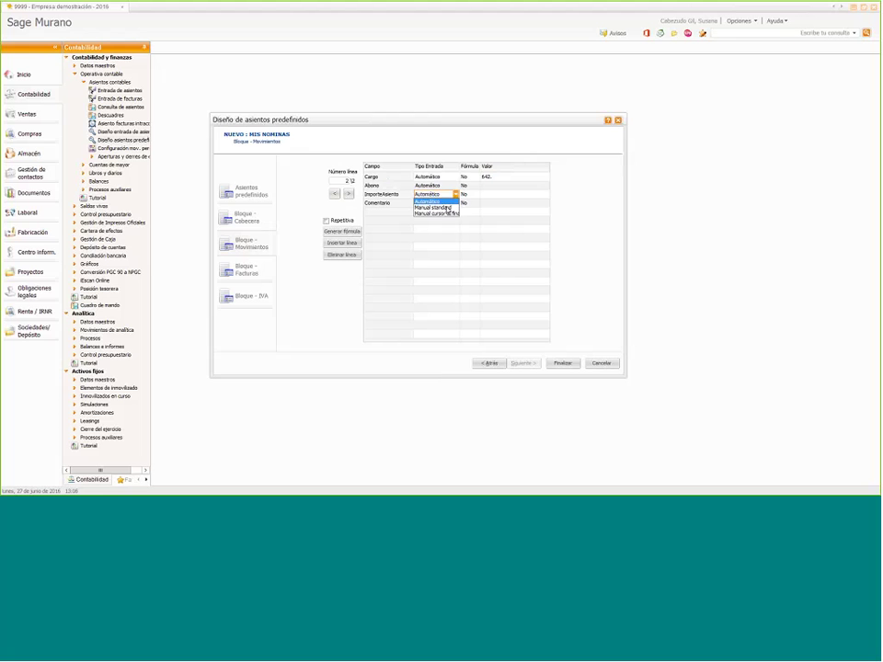
click(441, 208)
Generate a formula for movement line 2's Comentario that takes the Comentario from line 1
click(437, 202)
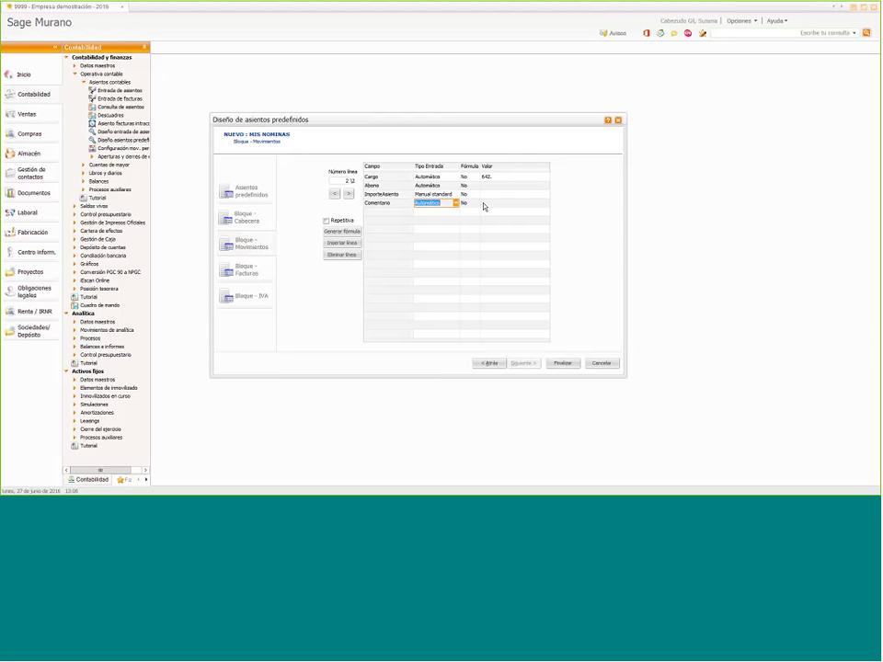
click(492, 202)
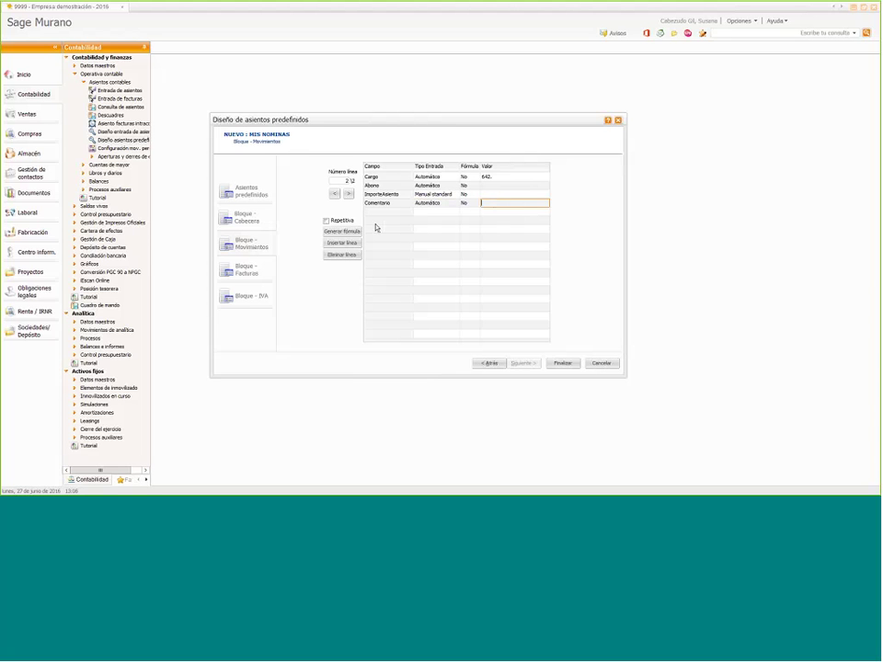
click(347, 231)
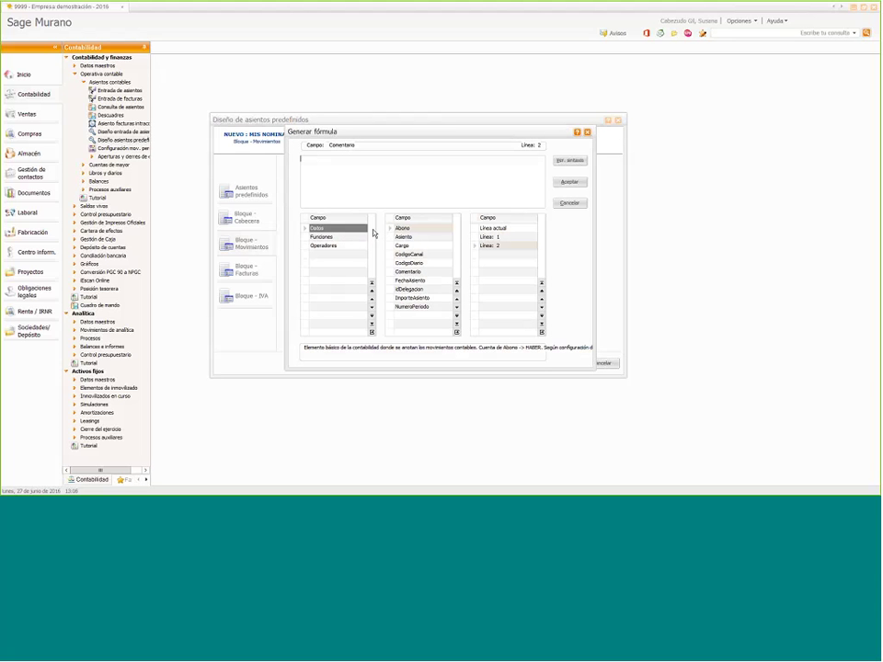
click(415, 274)
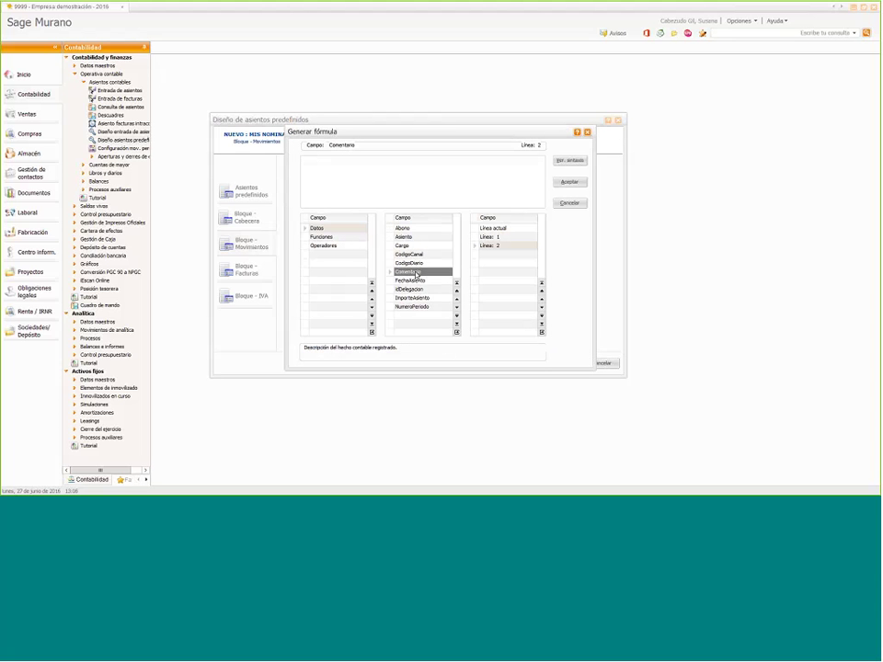
click(492, 244)
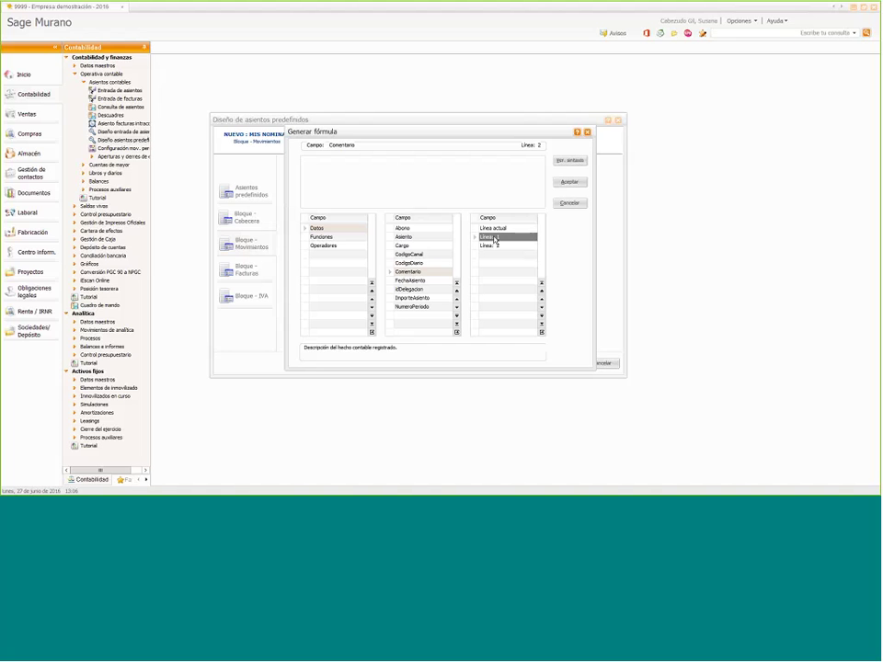
double_click(492, 237)
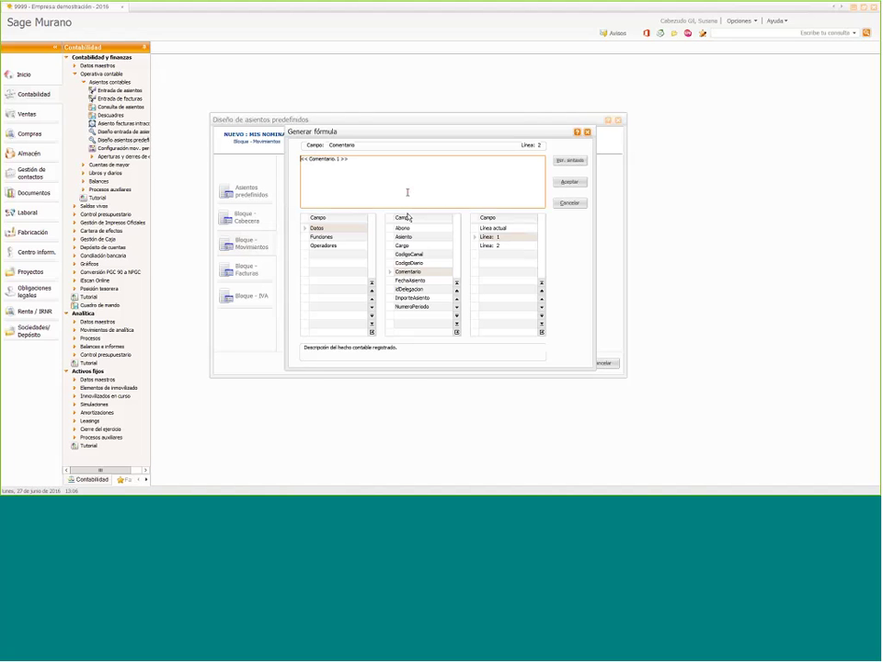
click(566, 183)
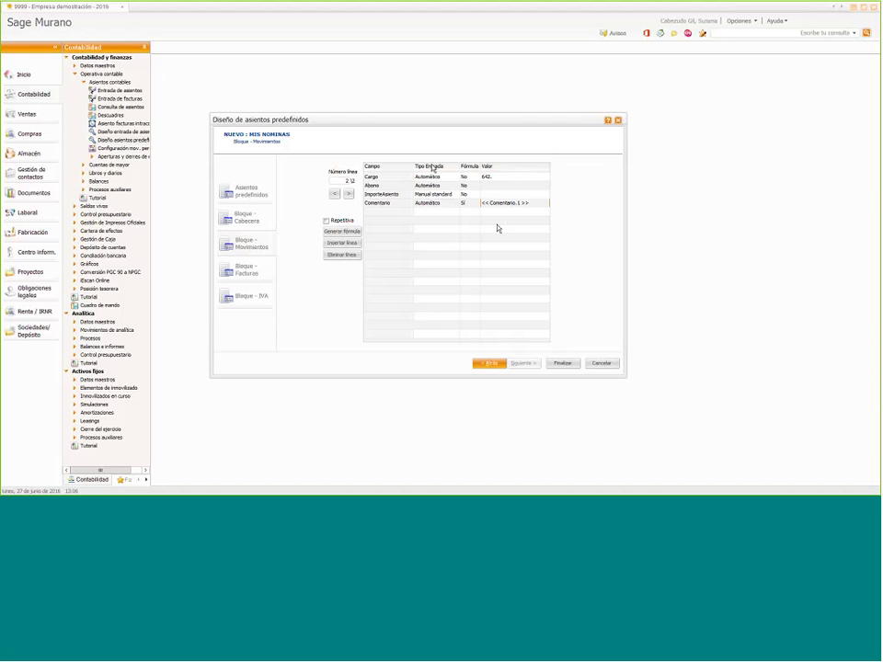
Add movement line 3 with Abono value 4751. and ImporteAsiento as Manual standard
click(350, 196)
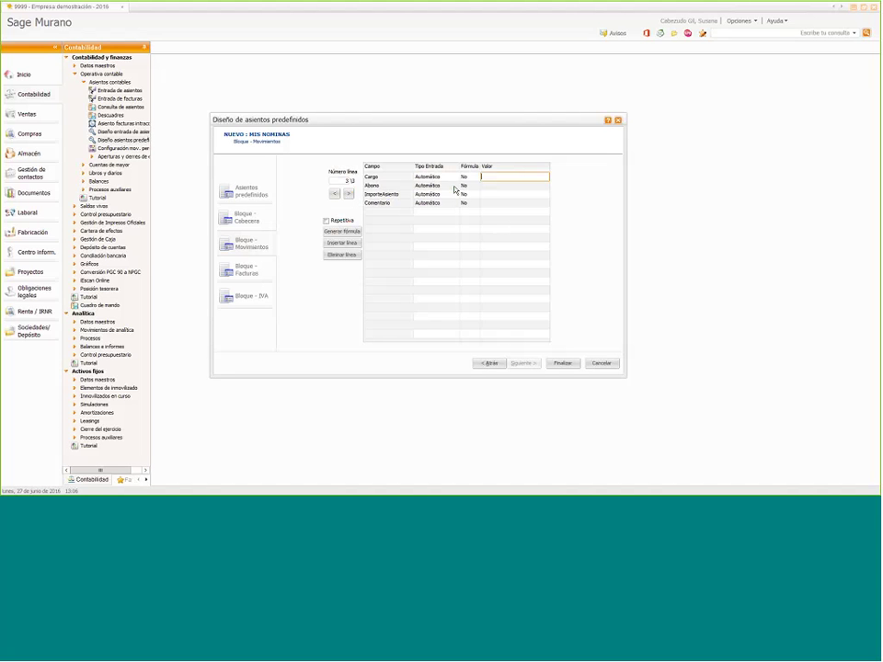
click(498, 188)
text(4751.)
key(Return)
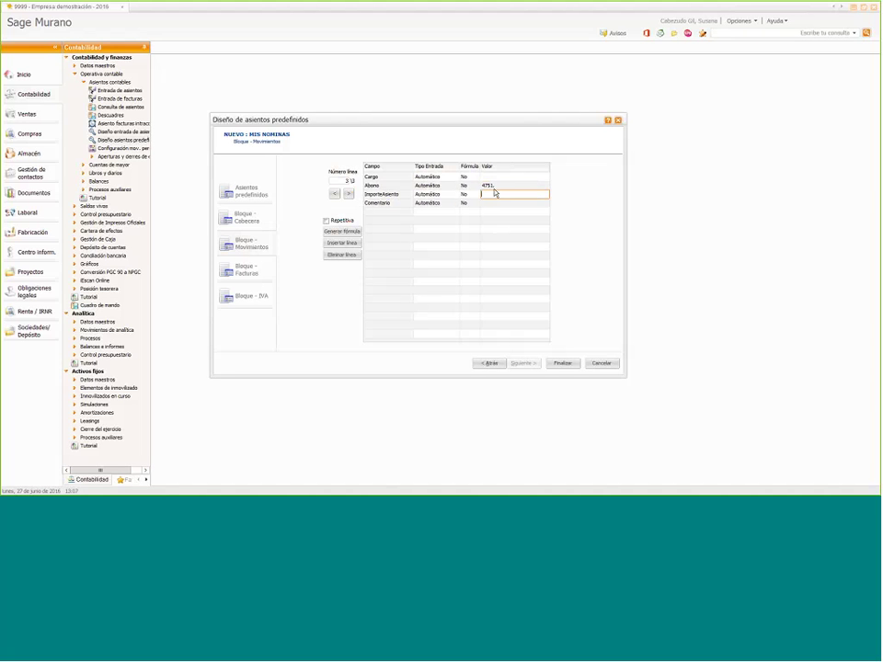
click(453, 195)
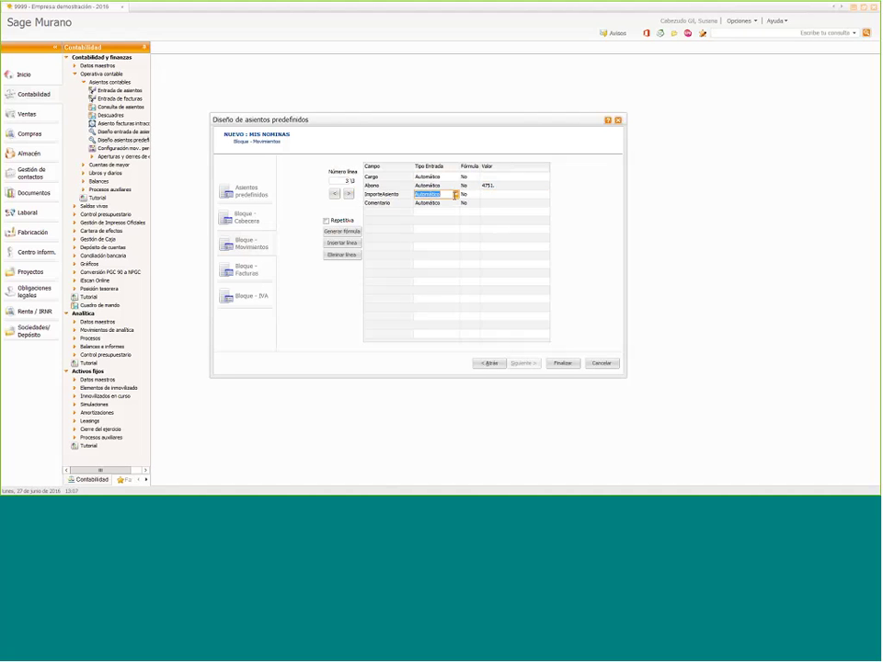
click(454, 195)
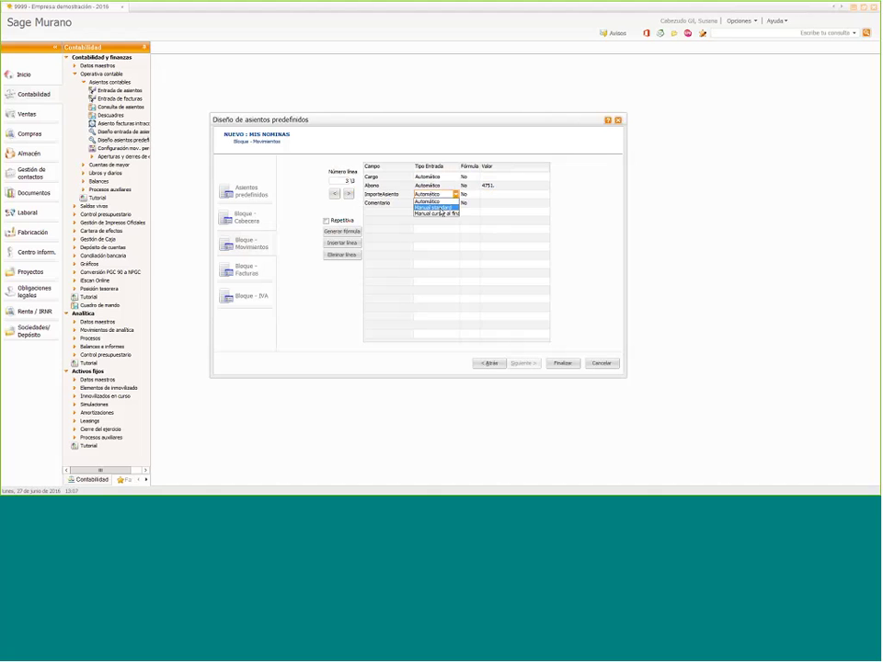
click(441, 209)
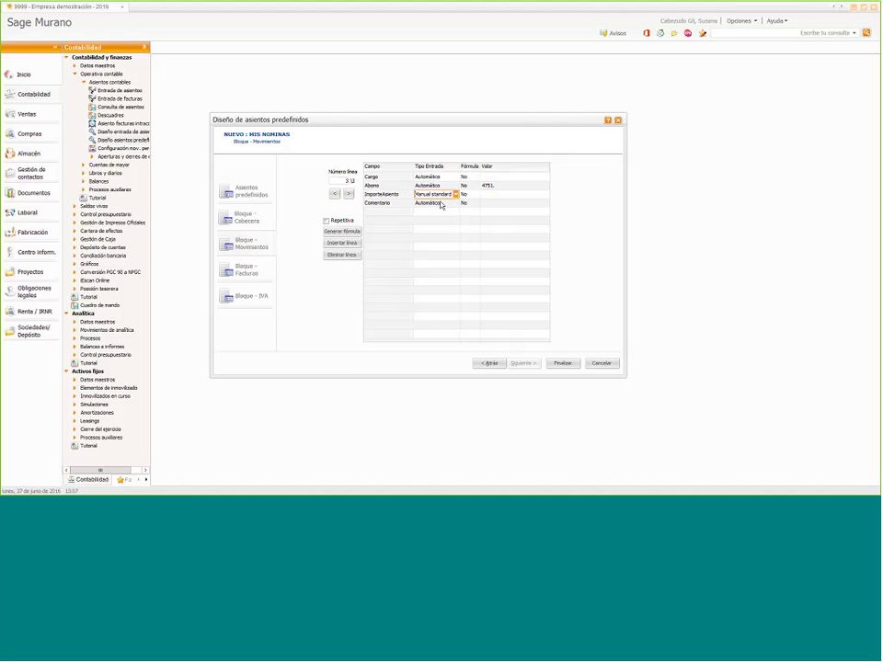
Generate a formula for line 3's Comentario that copies the Comentario from line 1
click(502, 202)
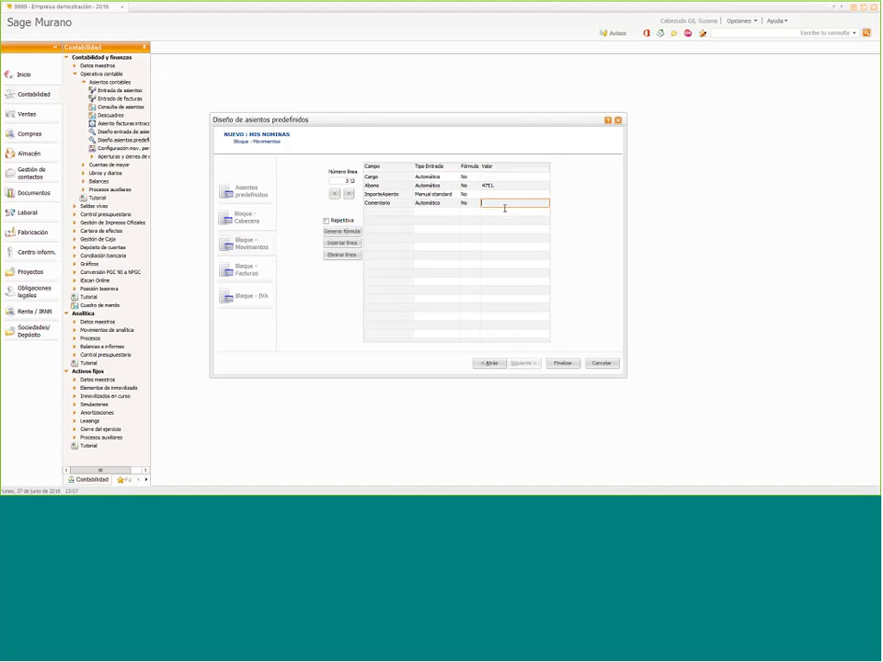
click(340, 232)
click(341, 236)
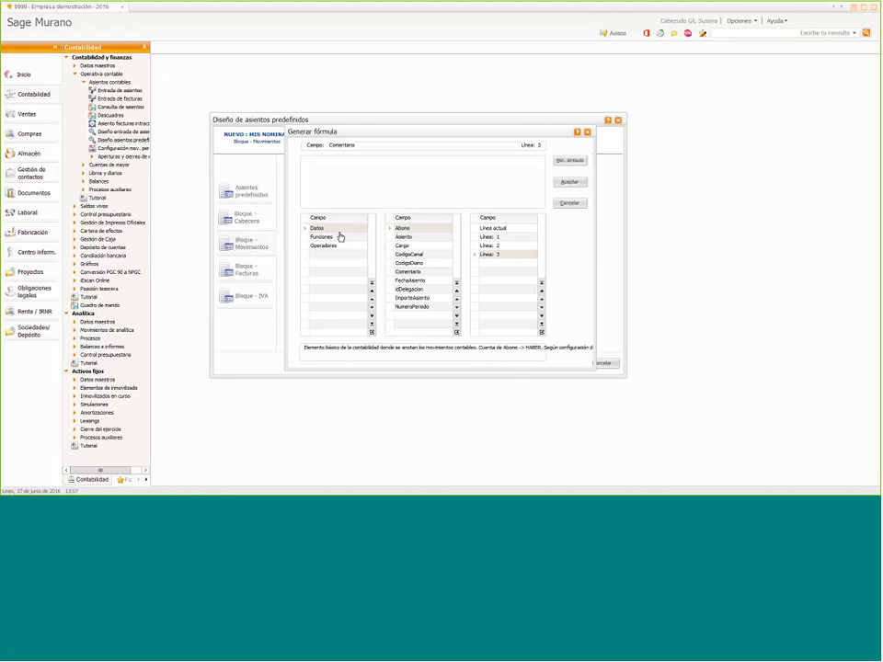
click(344, 230)
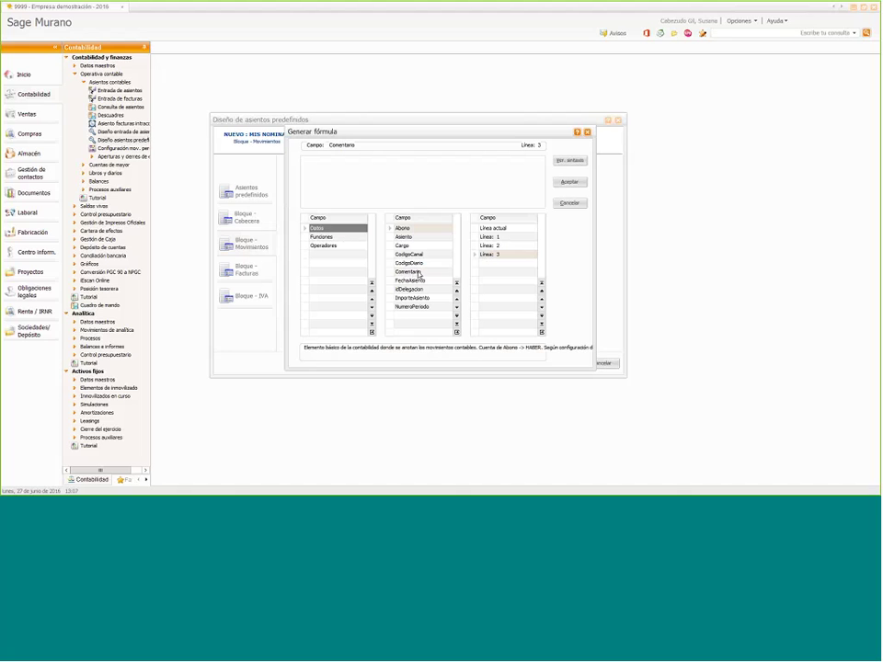
click(410, 271)
double_click(487, 236)
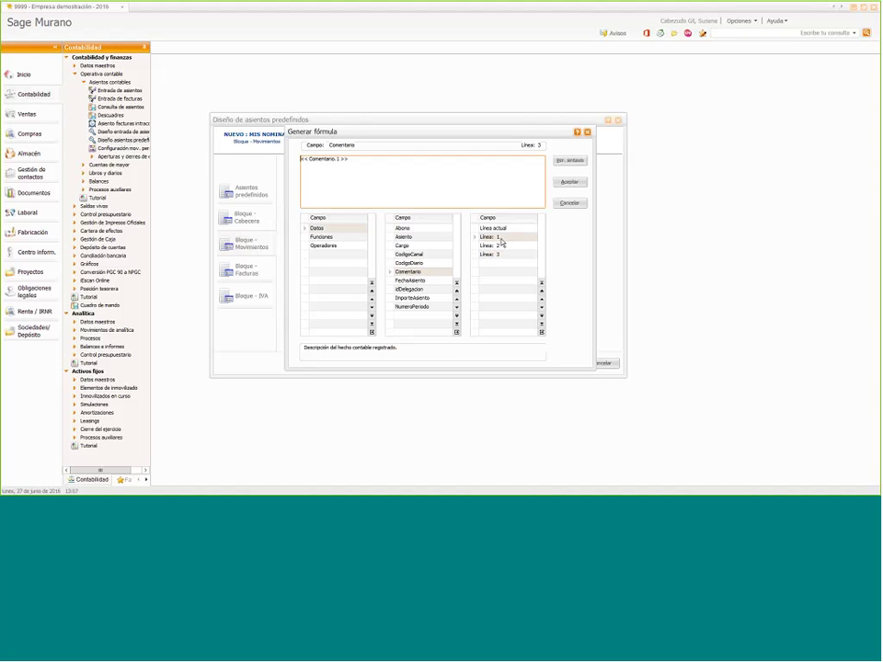
click(569, 182)
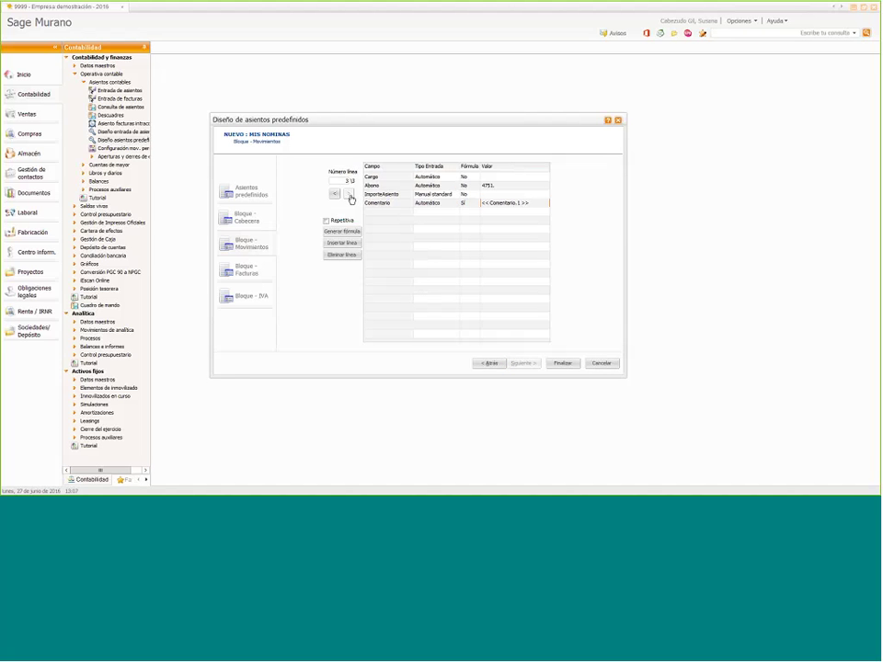
Add movement line 4 with Abono value 476. and ImporteAsiento as Manual standard
click(348, 193)
click(513, 187)
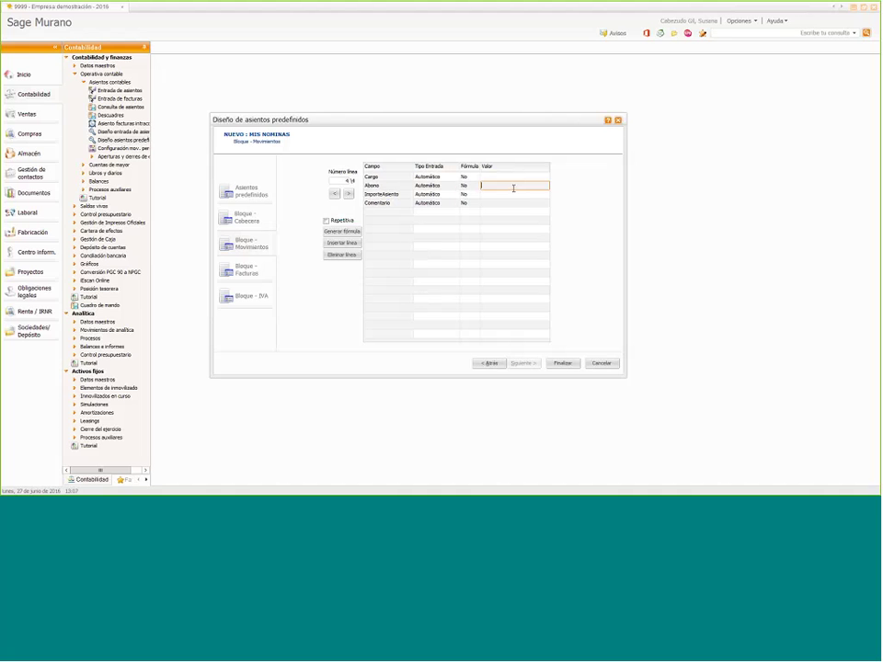
text(436.)
key(Return)
click(439, 196)
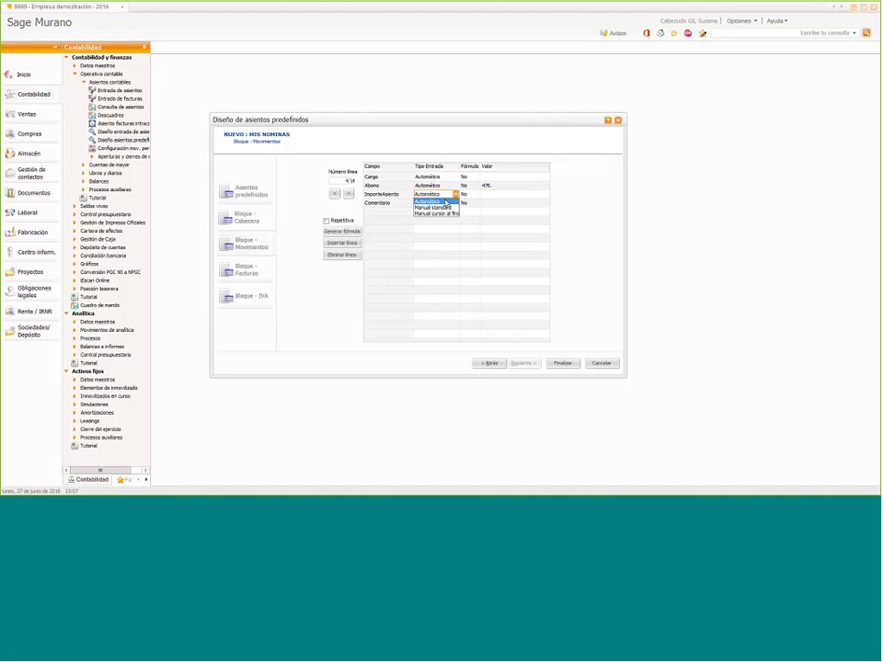
click(432, 206)
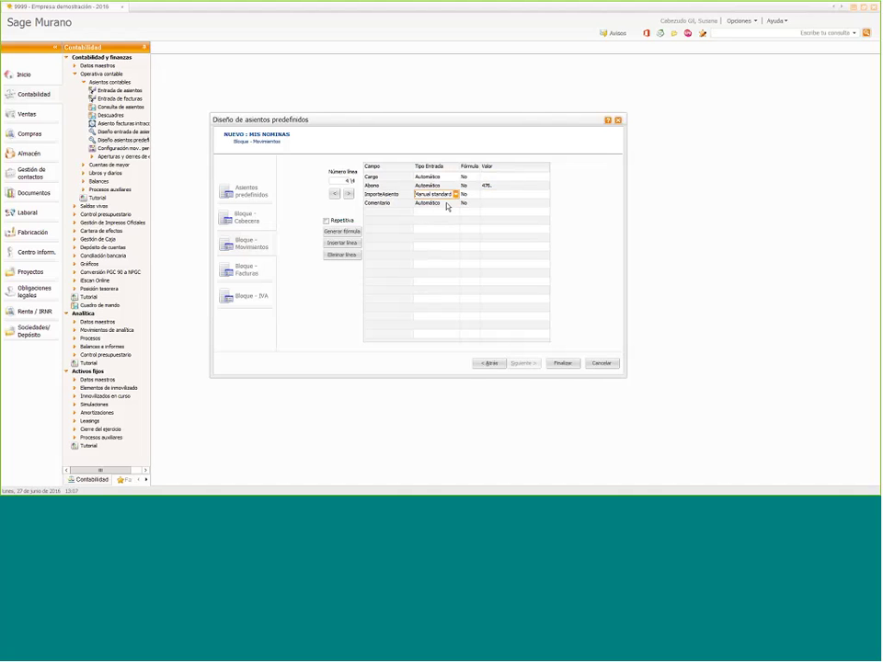
Generate a formula for line 4's Comentario that copies the Comentario from line 1
click(447, 204)
click(492, 204)
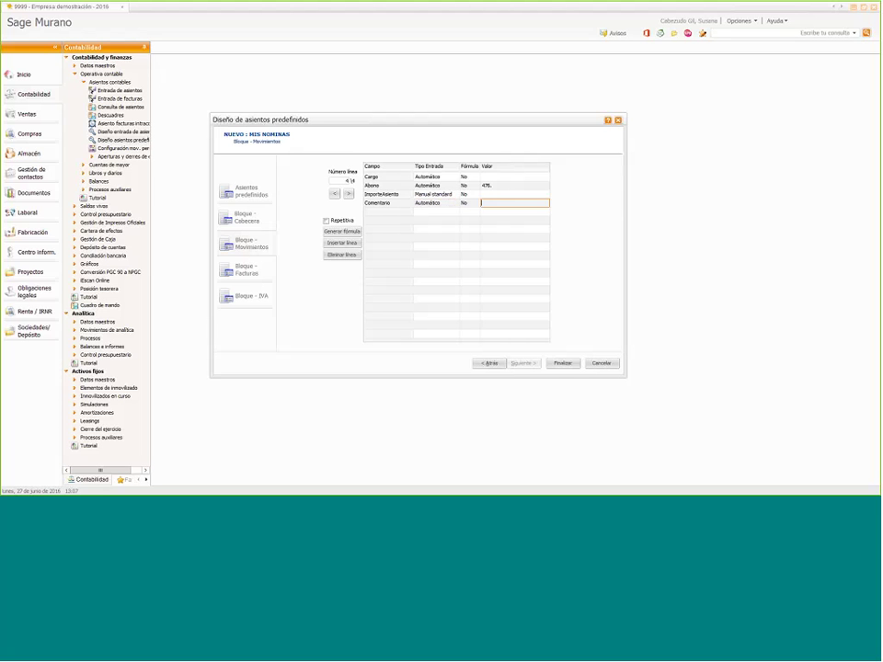
click(348, 232)
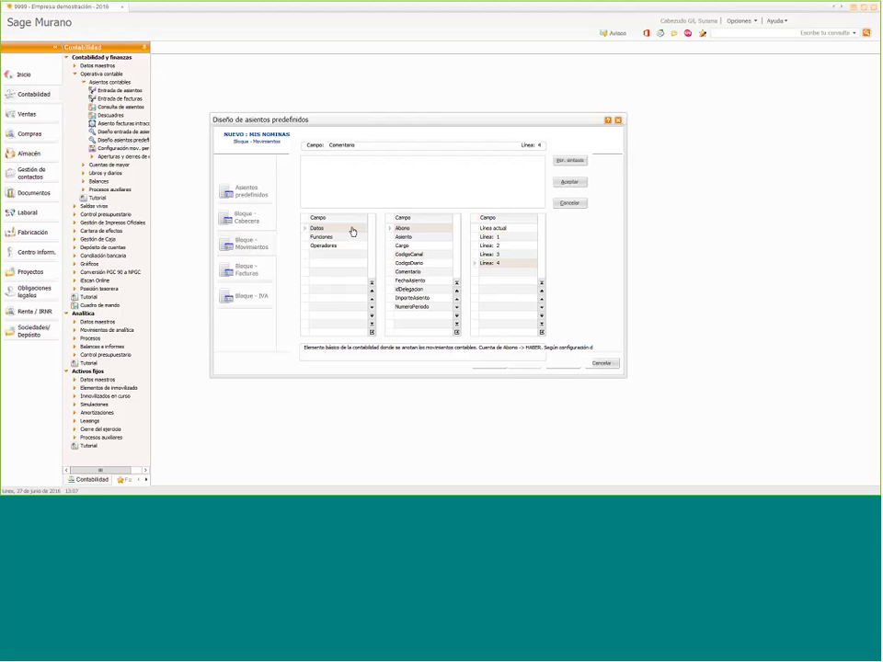
click(431, 273)
double_click(494, 238)
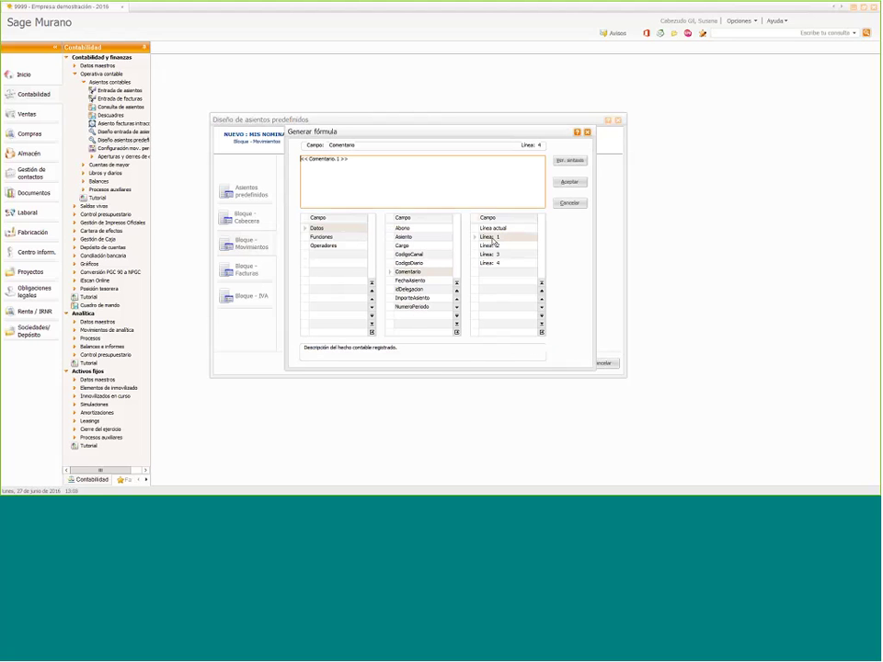
click(569, 182)
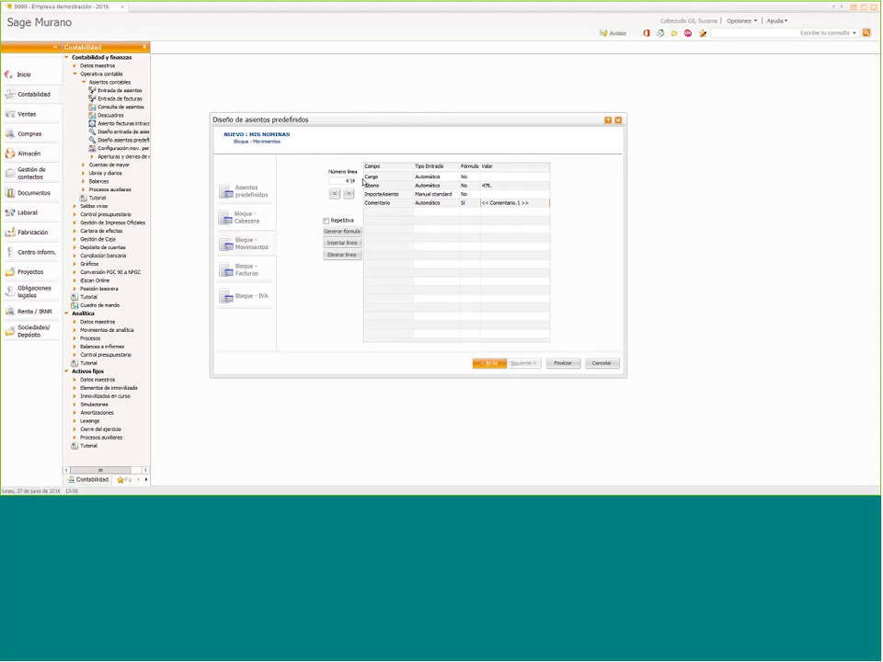
Add movement line 5 and set its Abono value to 572
click(349, 193)
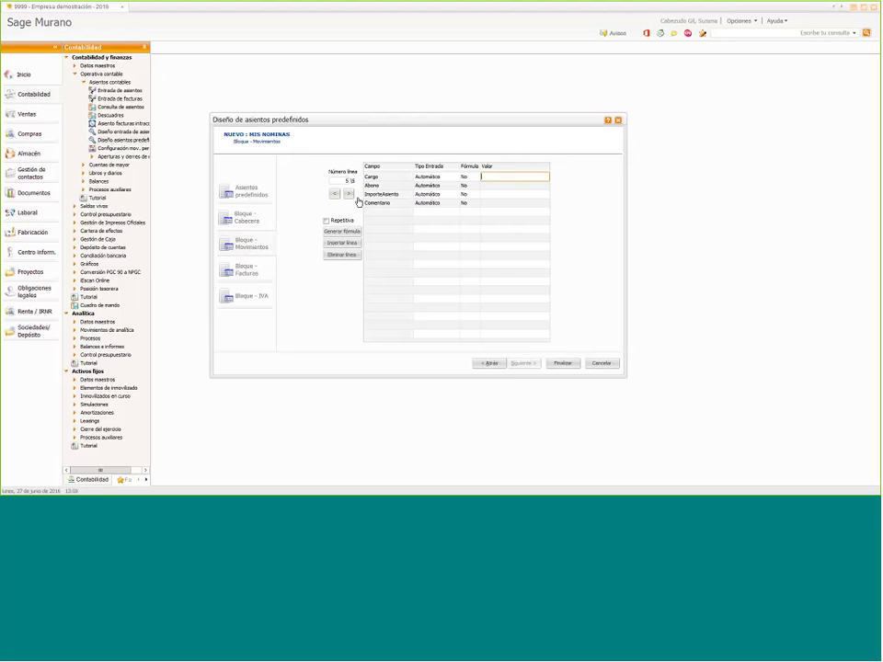
click(518, 186)
text(572.)
click(514, 194)
Generate a formula for line 5's ImporteAsiento using the Descuadre function from the Contabilidad functions
click(454, 196)
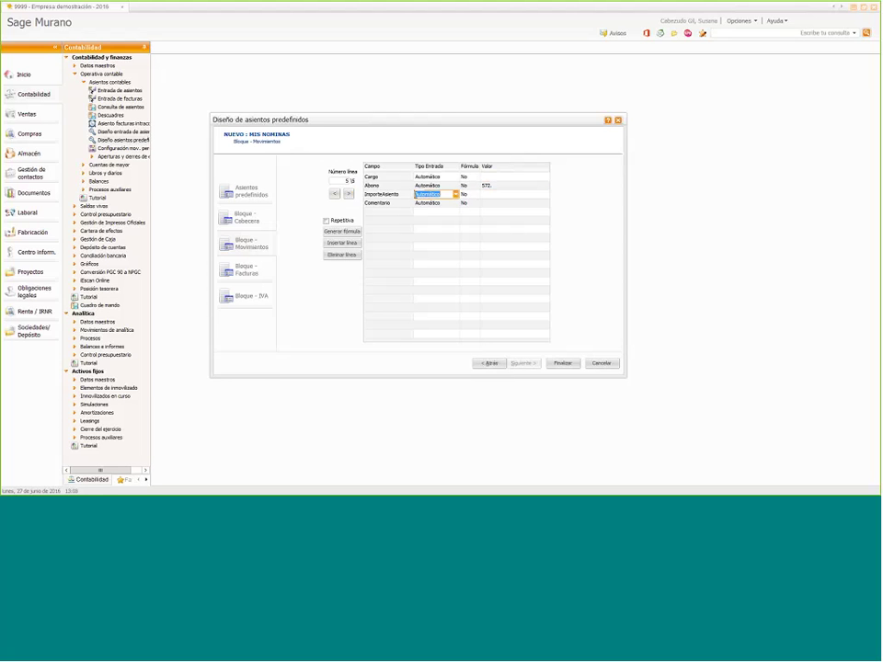
click(506, 195)
click(349, 232)
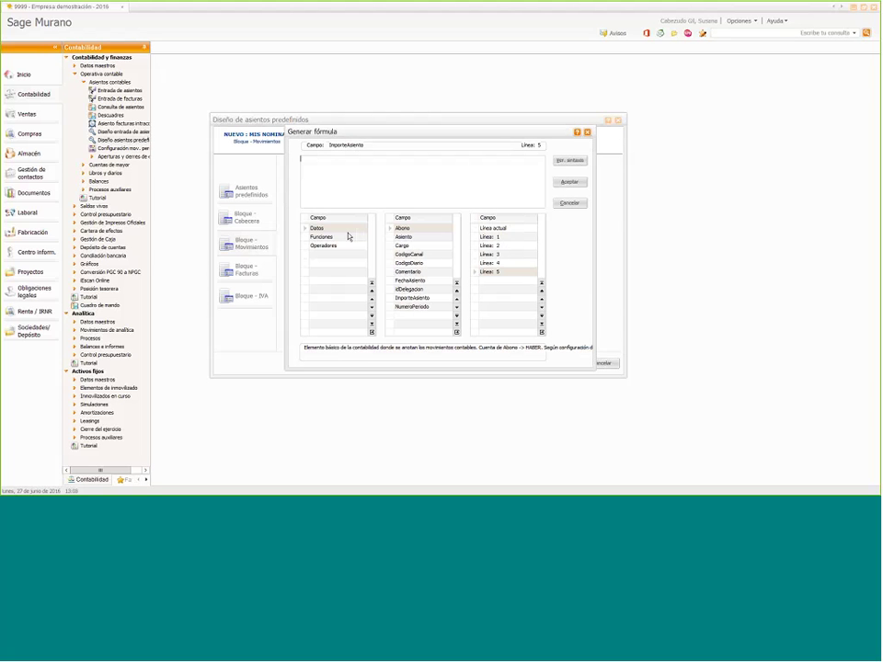
click(348, 237)
click(404, 237)
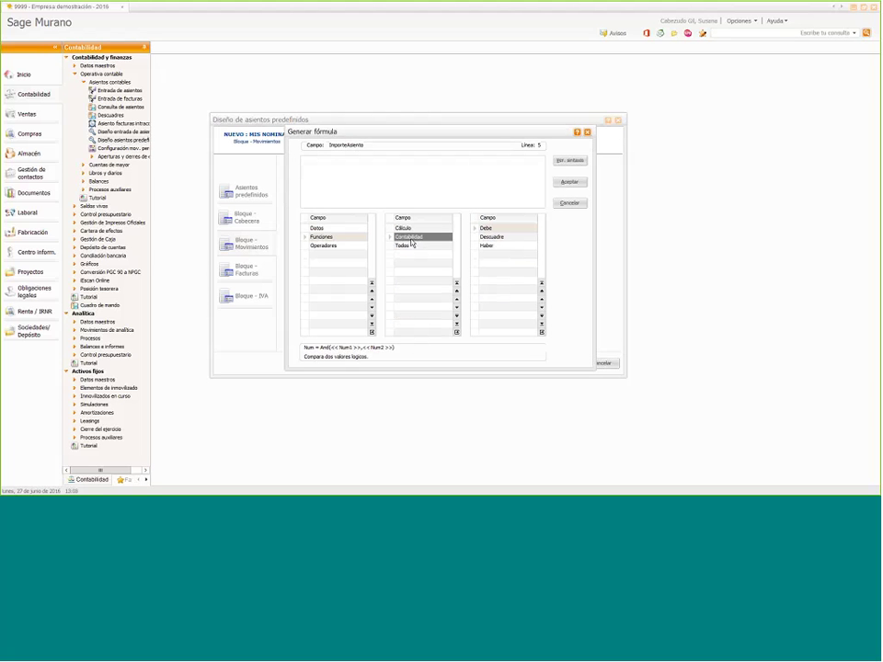
click(491, 238)
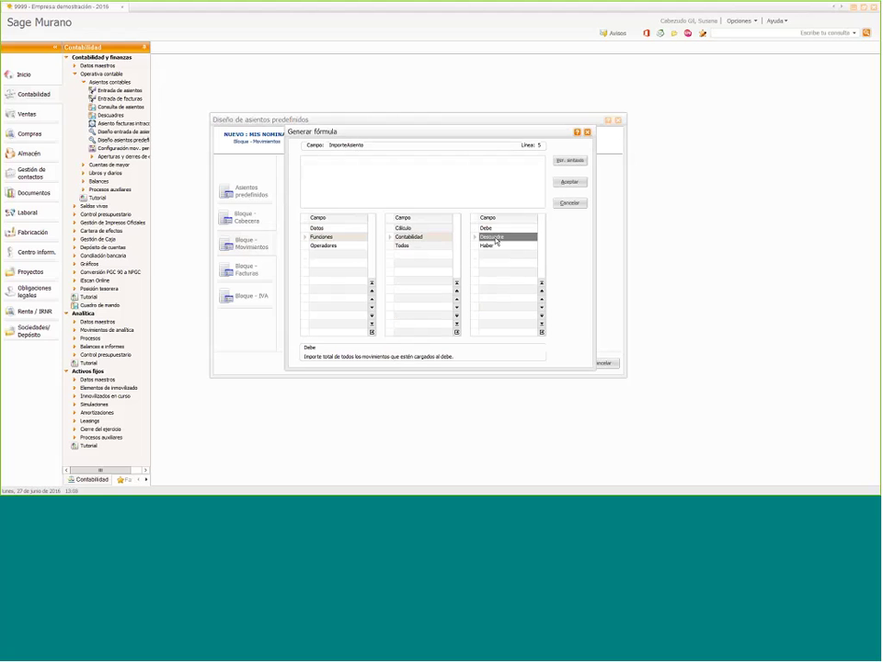
double_click(491, 238)
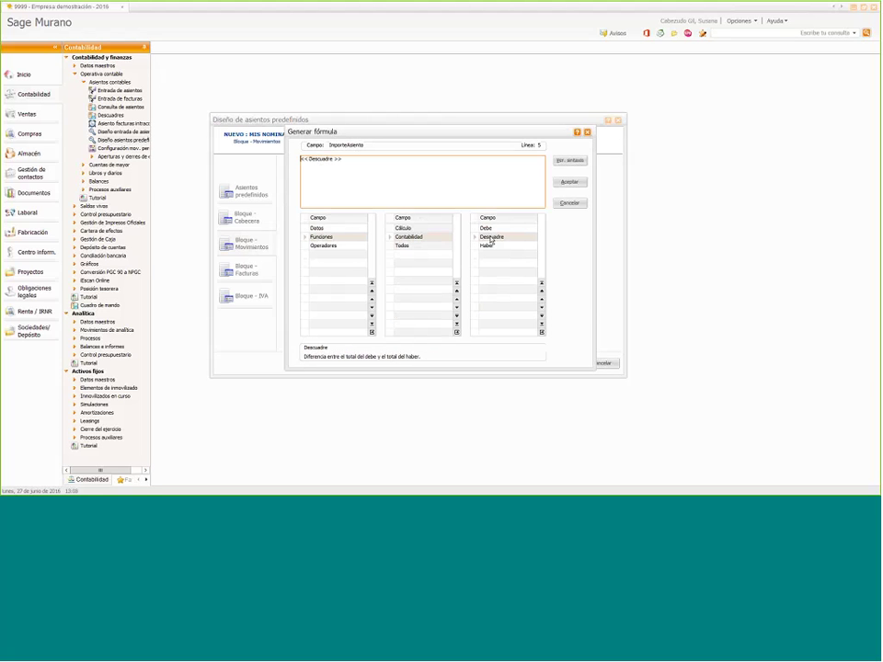
click(569, 182)
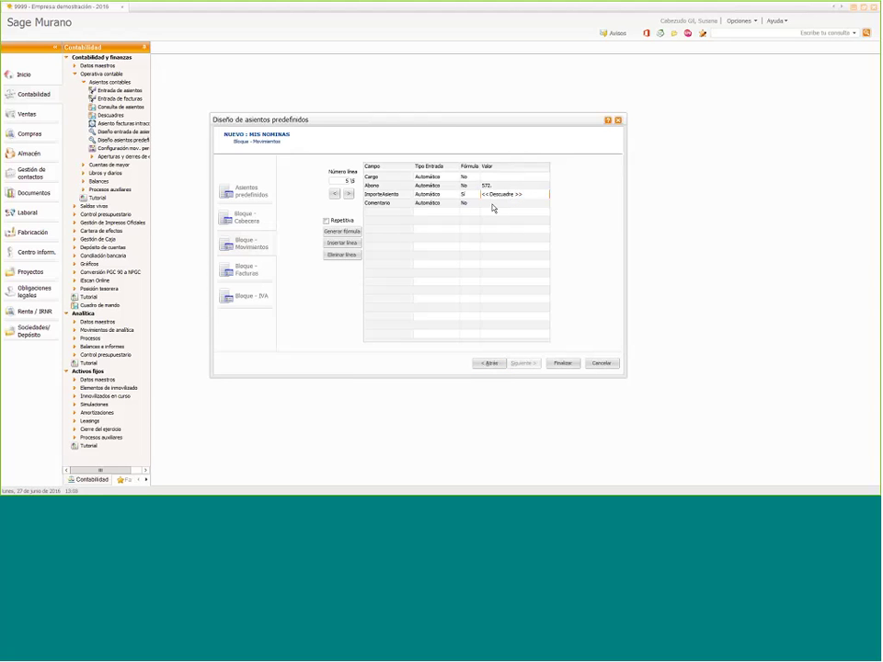
Generate a formula for line 5's Comentario that copies the Comentario from line 1
click(493, 204)
click(342, 230)
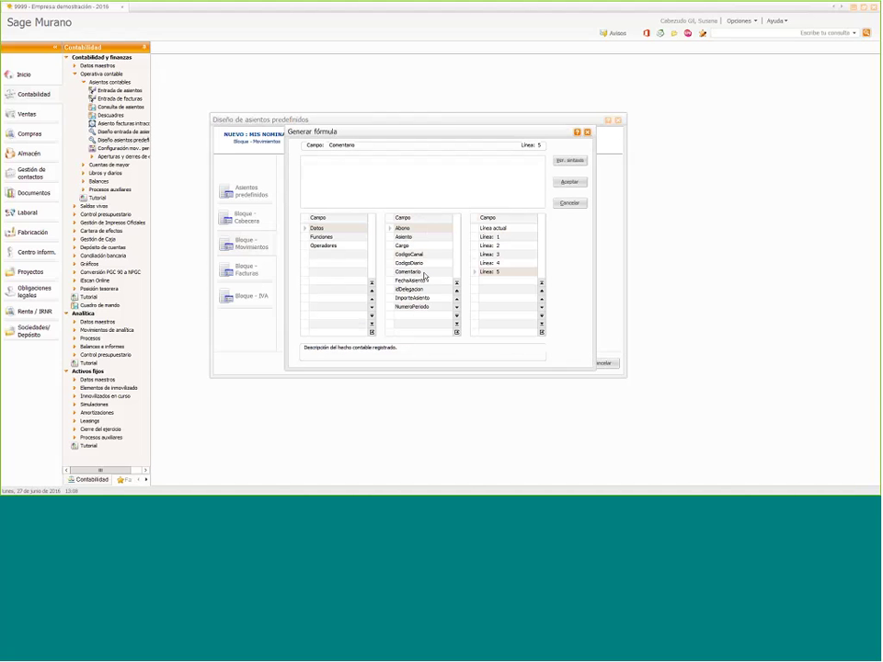
double_click(501, 239)
click(569, 181)
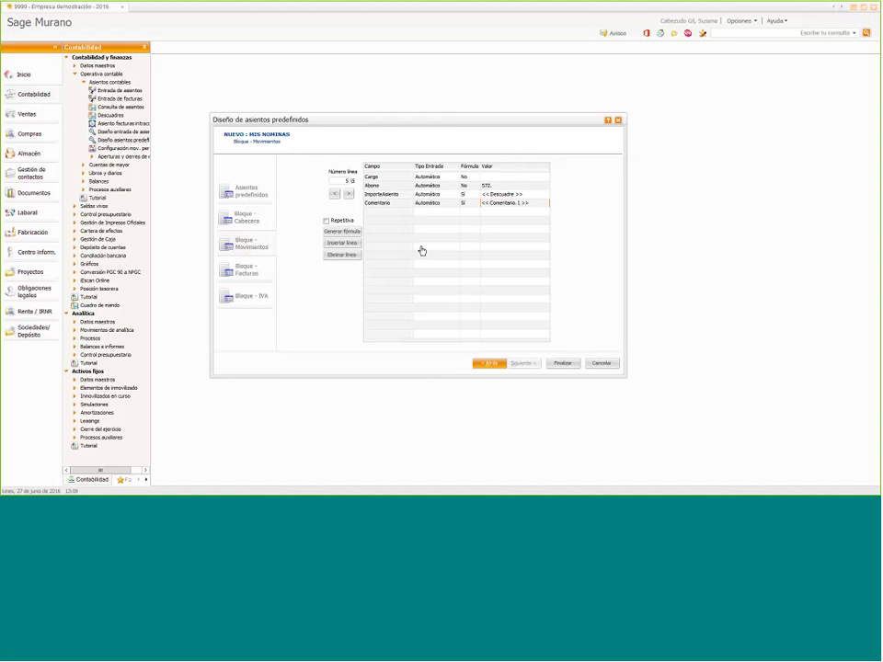
Finish the MIS NOMINAS design and reopen the predefined entry design assistant
click(563, 364)
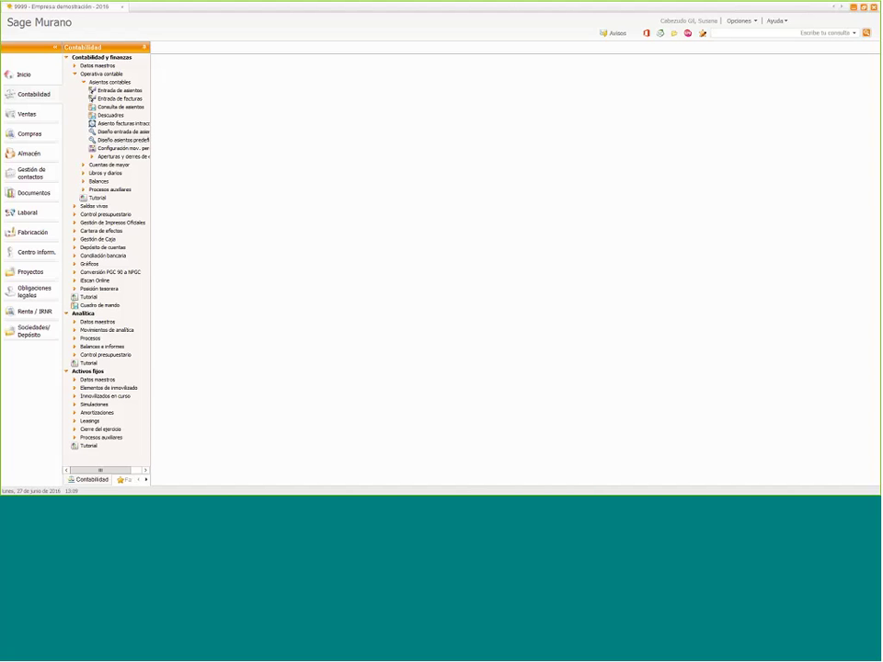
click(110, 140)
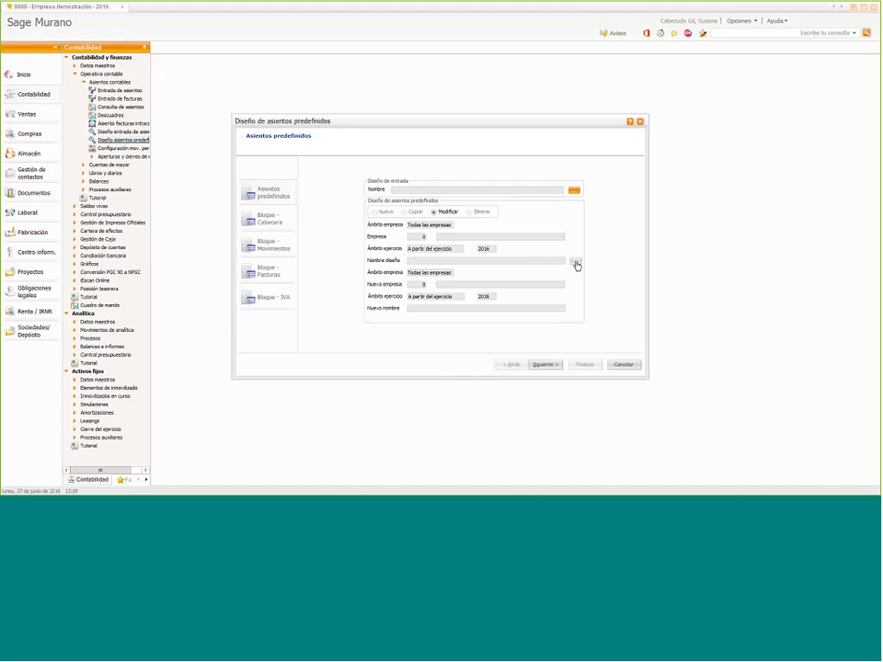
Load the MIS NOMINAS predefined entry design, examine its first movement line, and close the assistant without changes
click(575, 262)
click(438, 263)
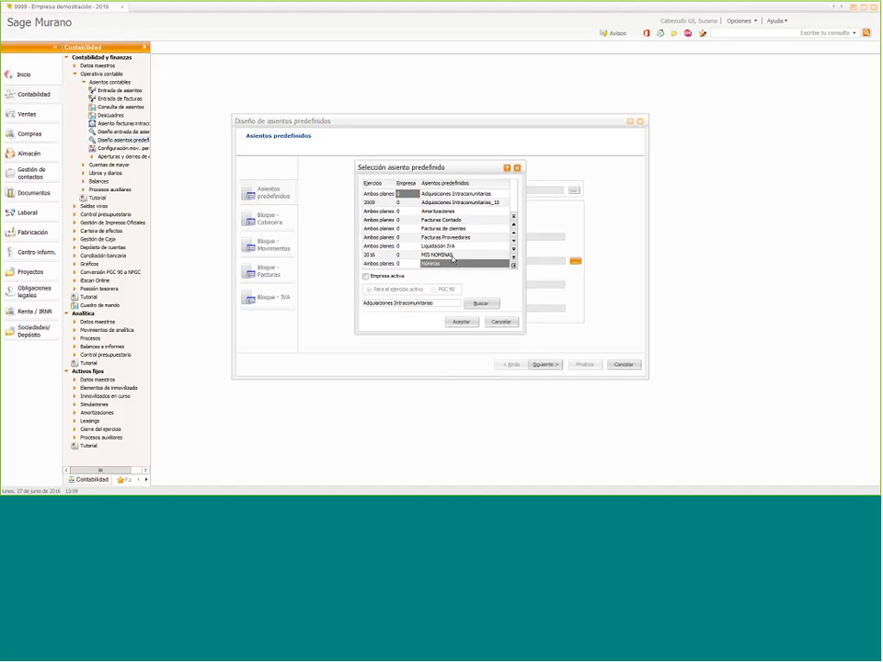
click(461, 322)
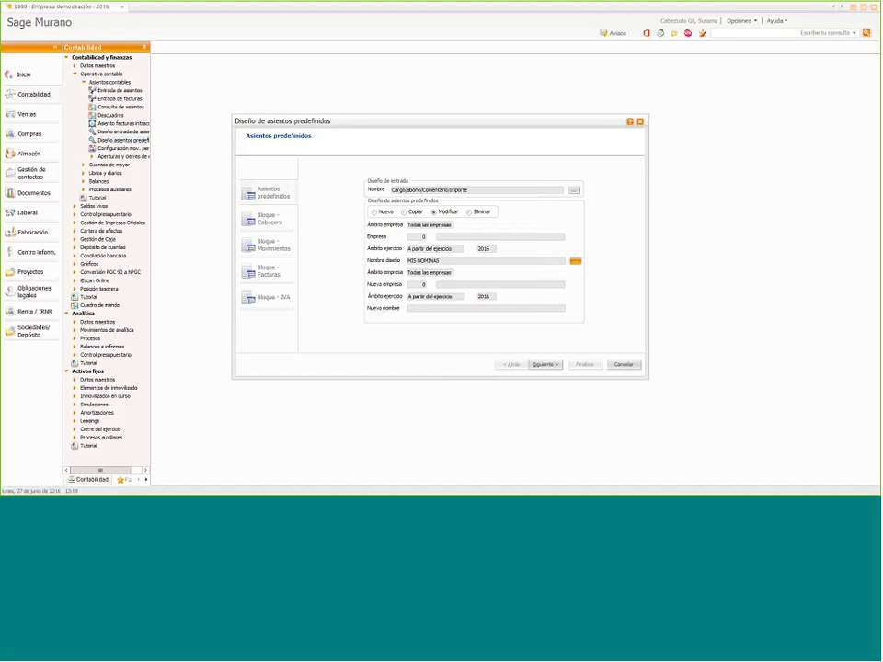
click(554, 366)
click(544, 365)
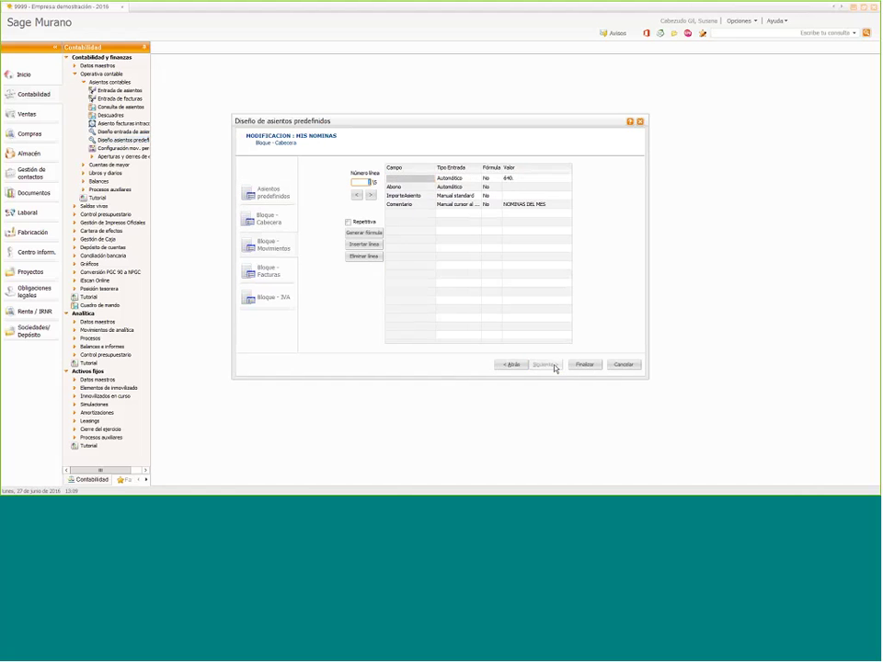
click(623, 364)
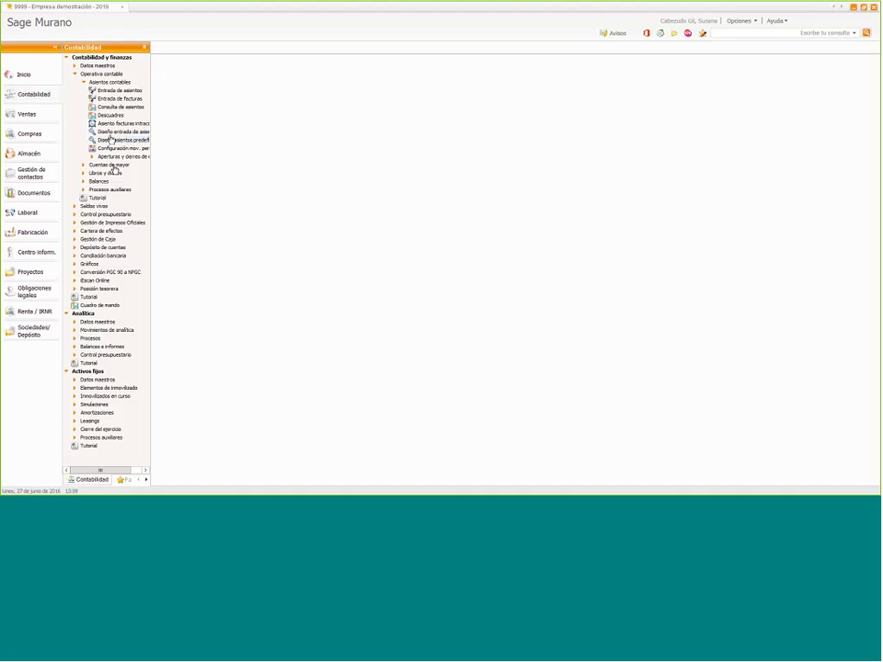
Open Entrada de asientos and select MIS NOMINAS as the predefined entry to post
click(126, 92)
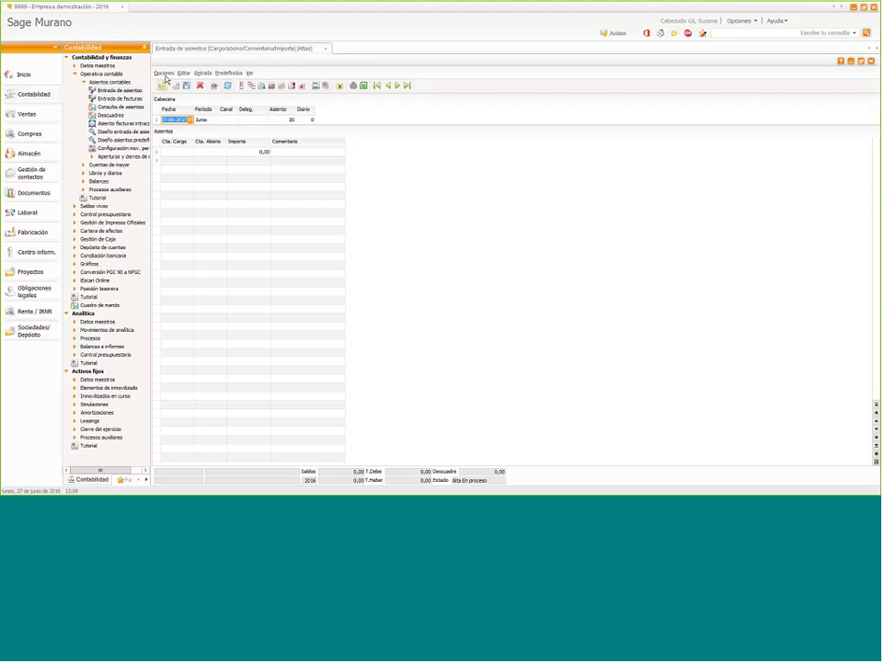
click(165, 75)
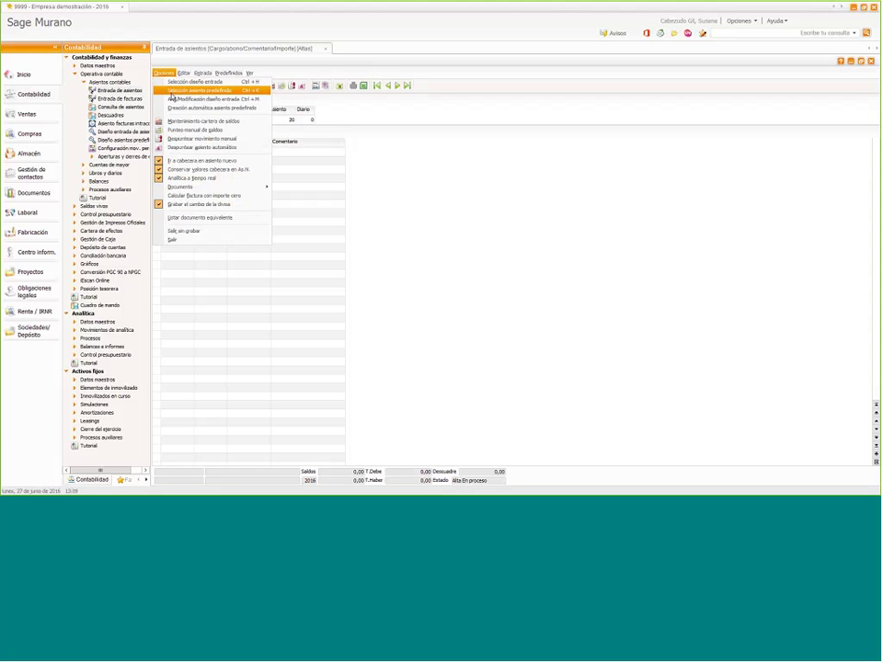
click(166, 91)
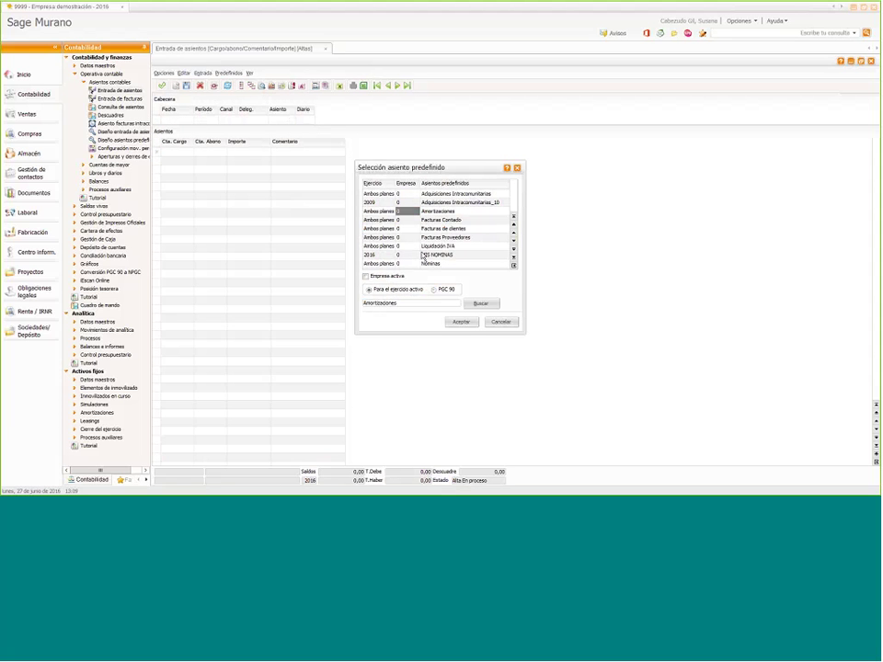
click(446, 255)
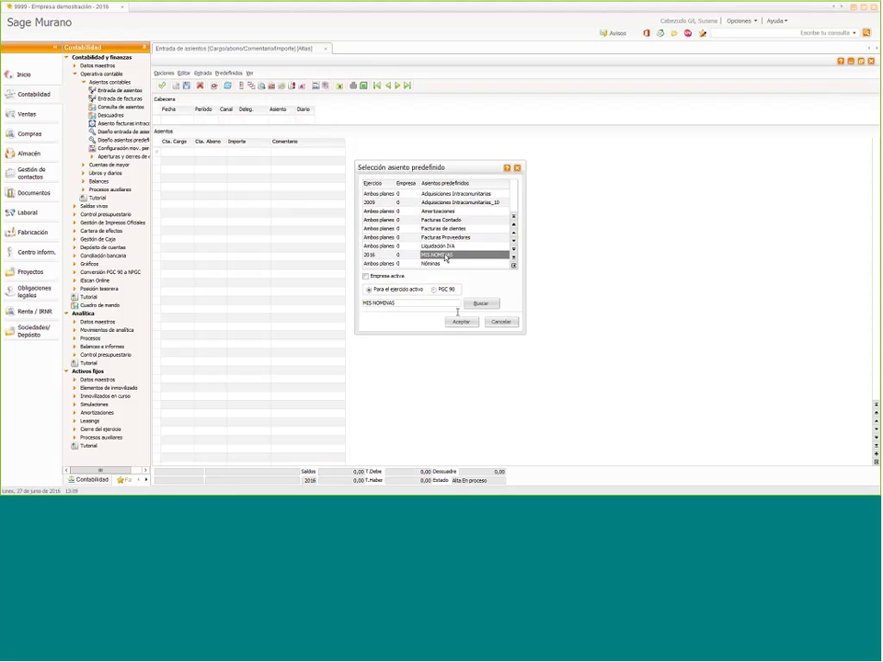
click(462, 322)
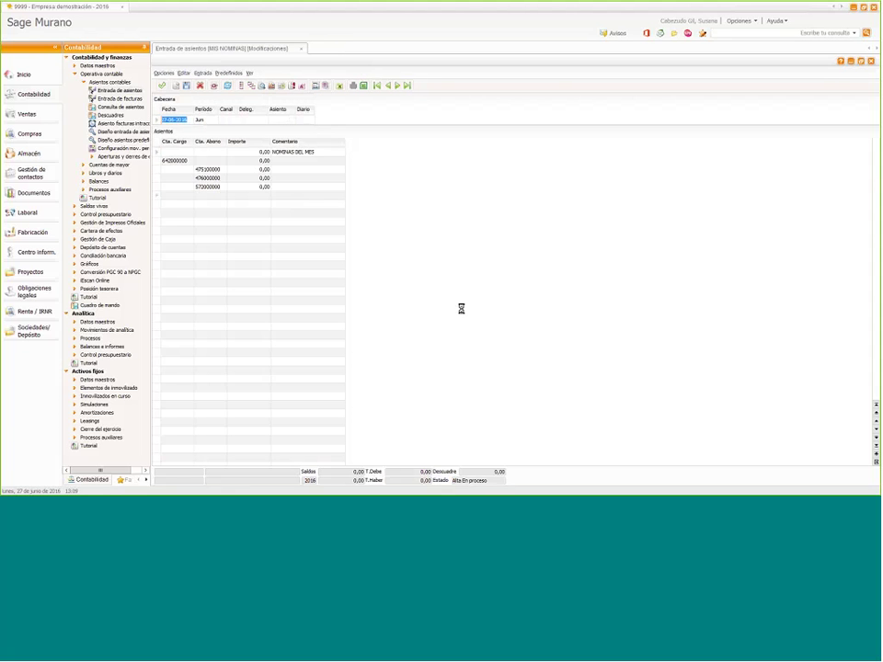
Set the entry header's Fecha to 30-06-2016 and its delegation to BAR (Barcelona)
text(30052016)
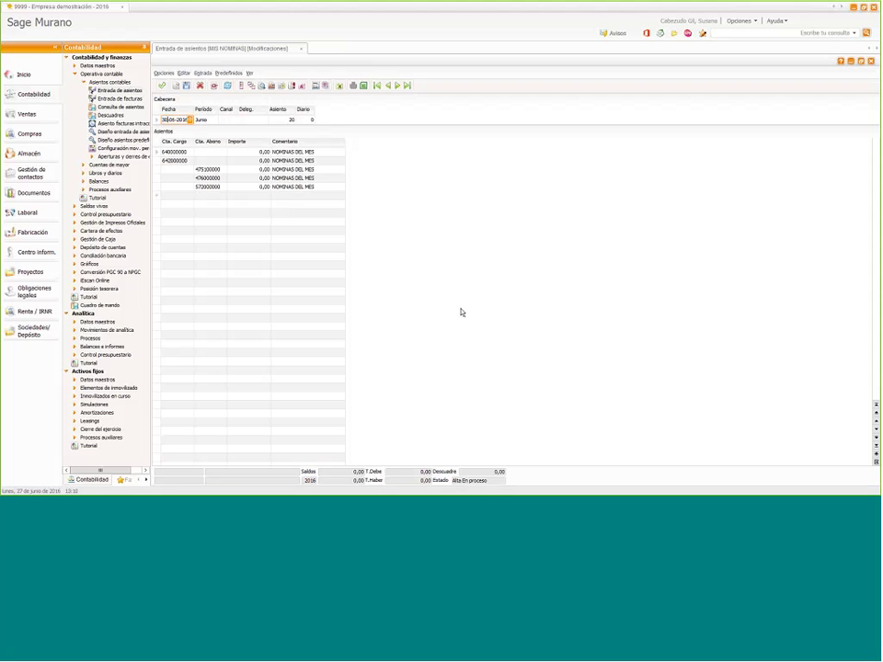
key(shift+Home)
key(Return)
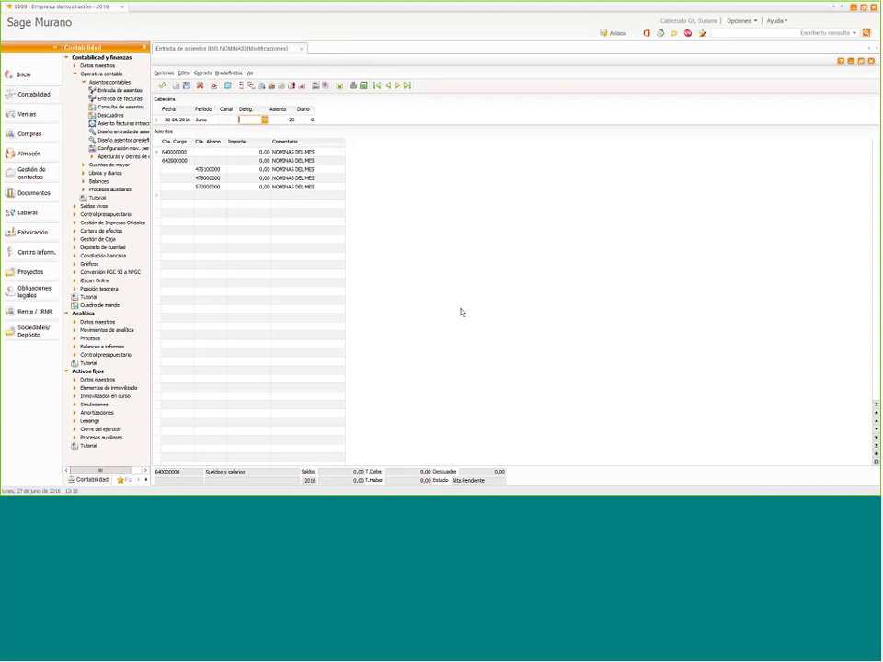
click(265, 120)
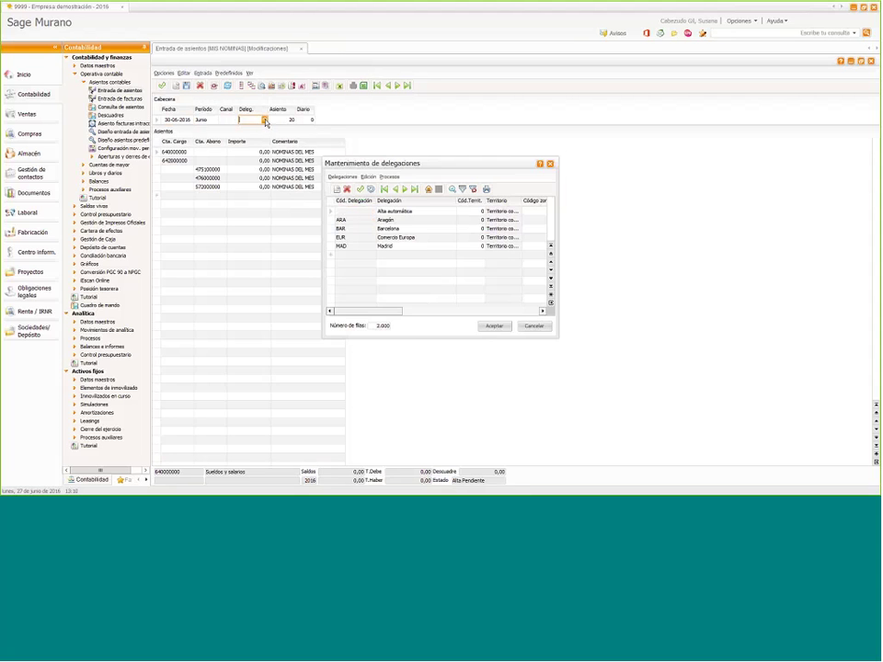
click(402, 229)
click(494, 325)
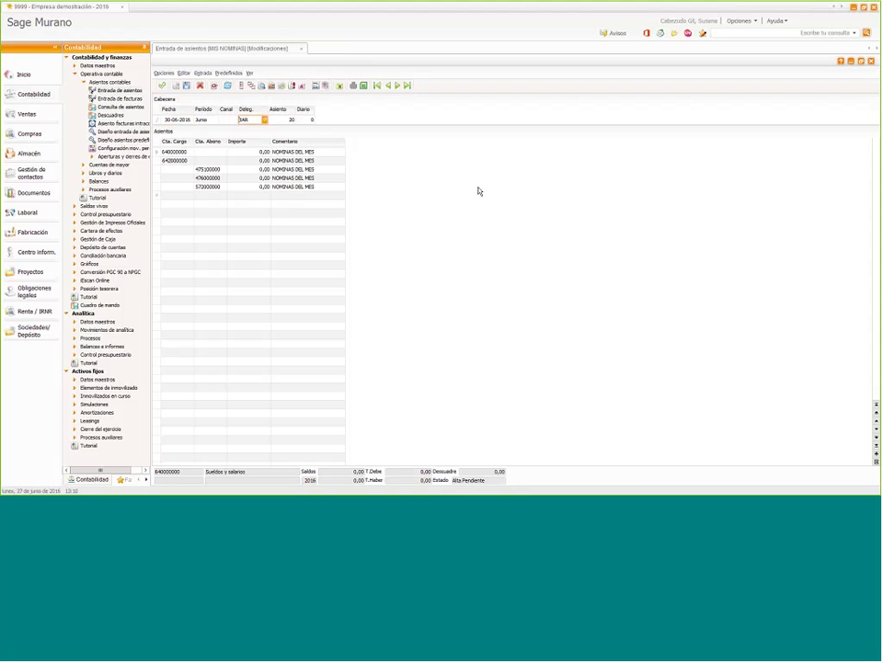
key(Tab)
key(Tab)
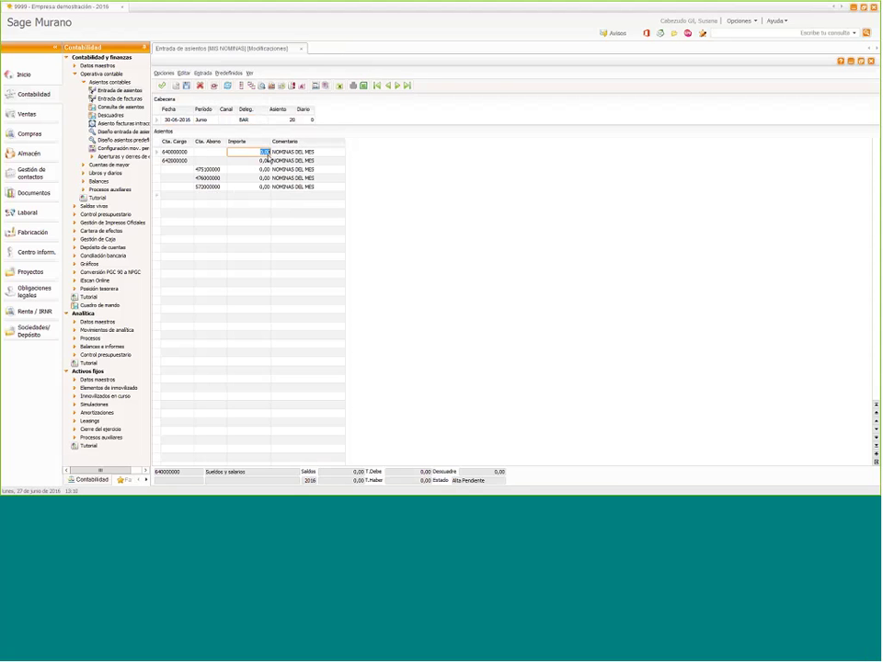
Set line 1's Importe to 20.000 and its Comentario to NOMINAS DEL MES JUNIO
text(20100)
key(Tab)
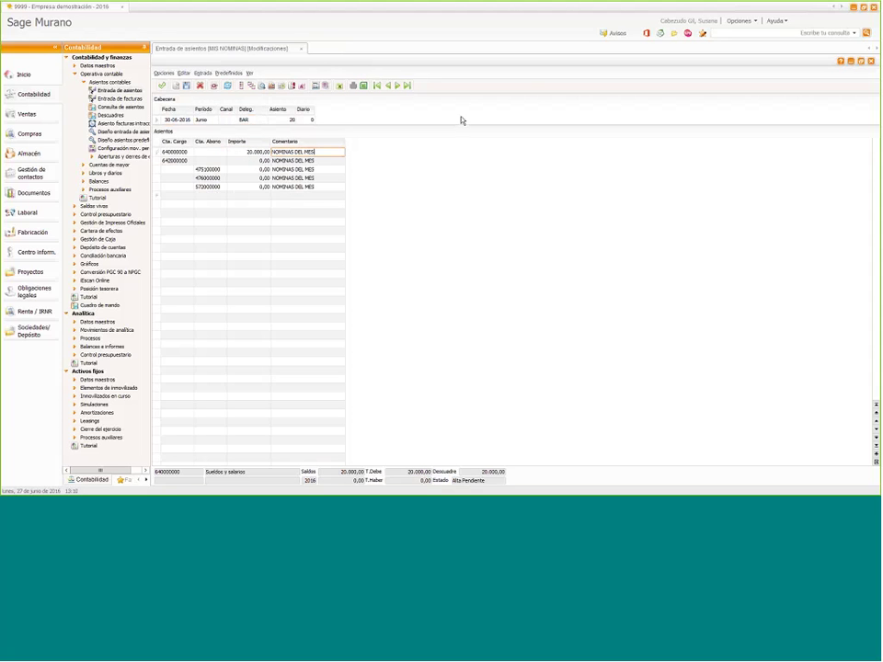
text(JUNIO)
key(Return)
key(Return)
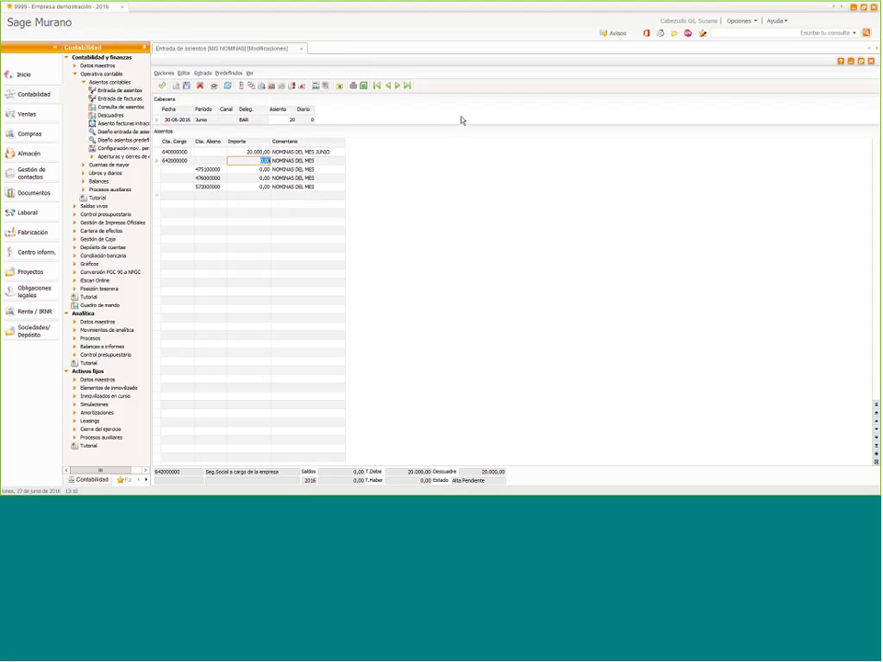
Set the Importe of payroll entry lines 2, 3 and 4 to 500 each
text(500)
key(Return)
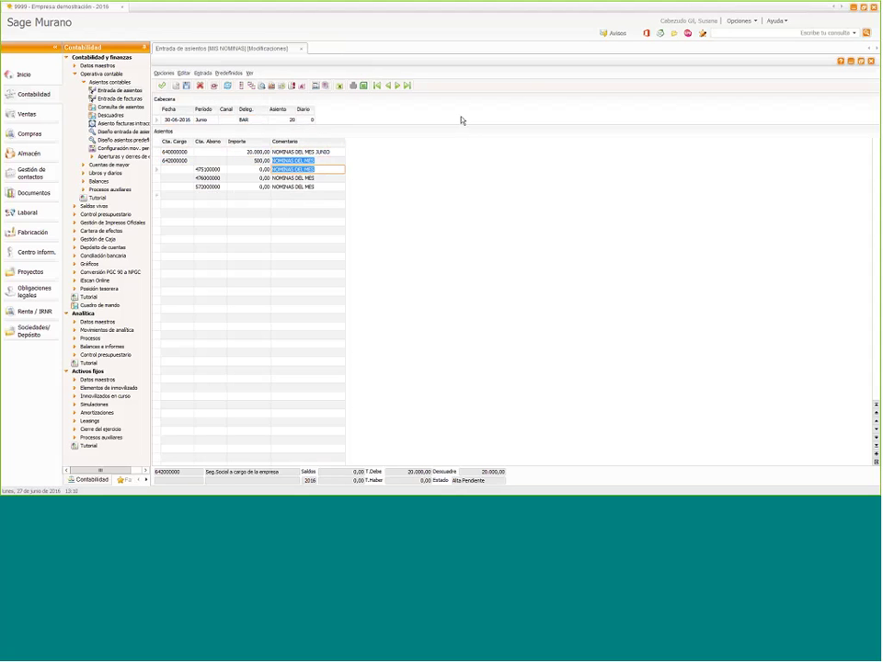
key(Return)
key(shift+Tab)
text(500)
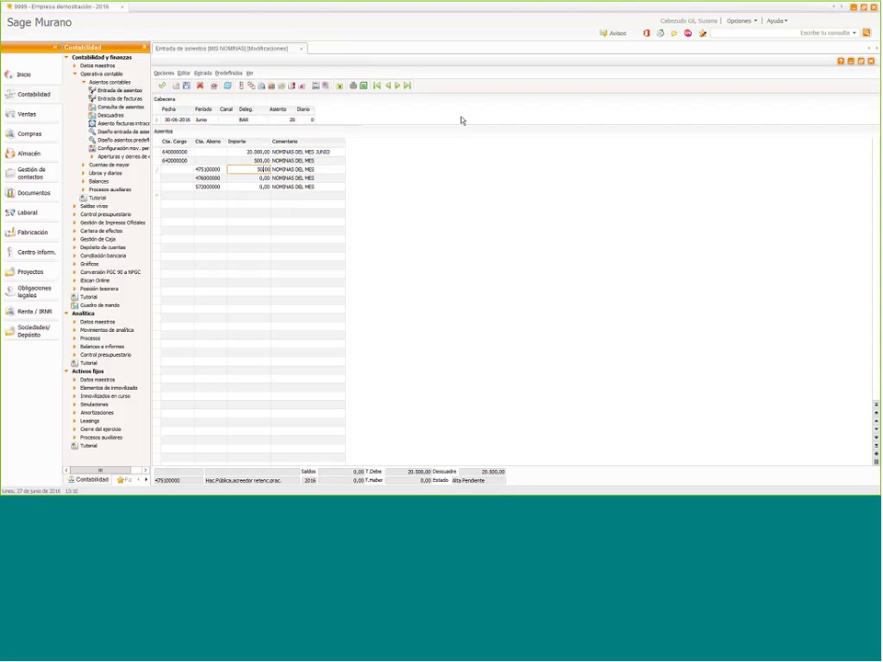
key(Return)
key(Return)
key(shift+Tab)
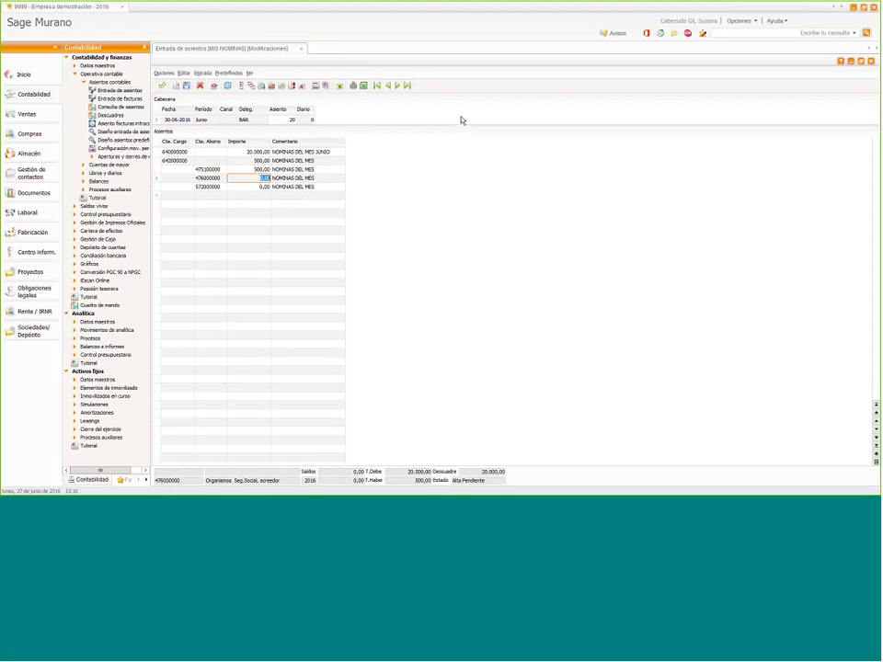
text(500)
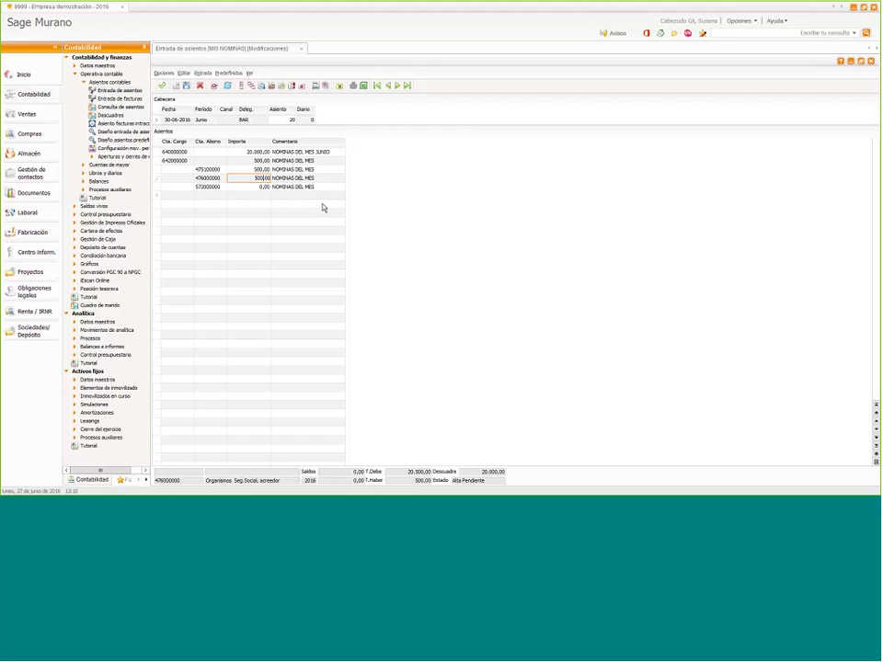
Complete the predefined payroll entry and save it
key(Return)
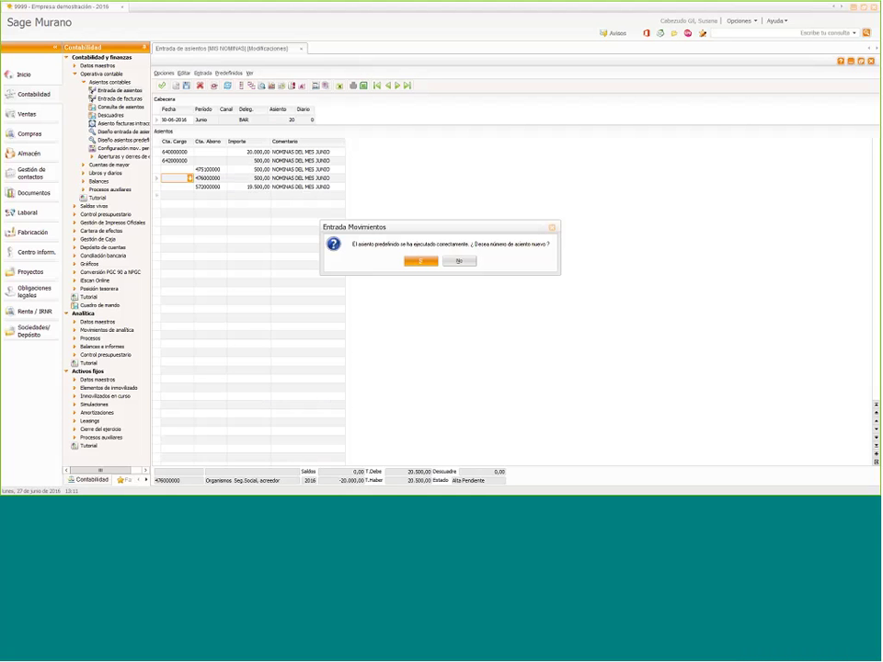
click(407, 263)
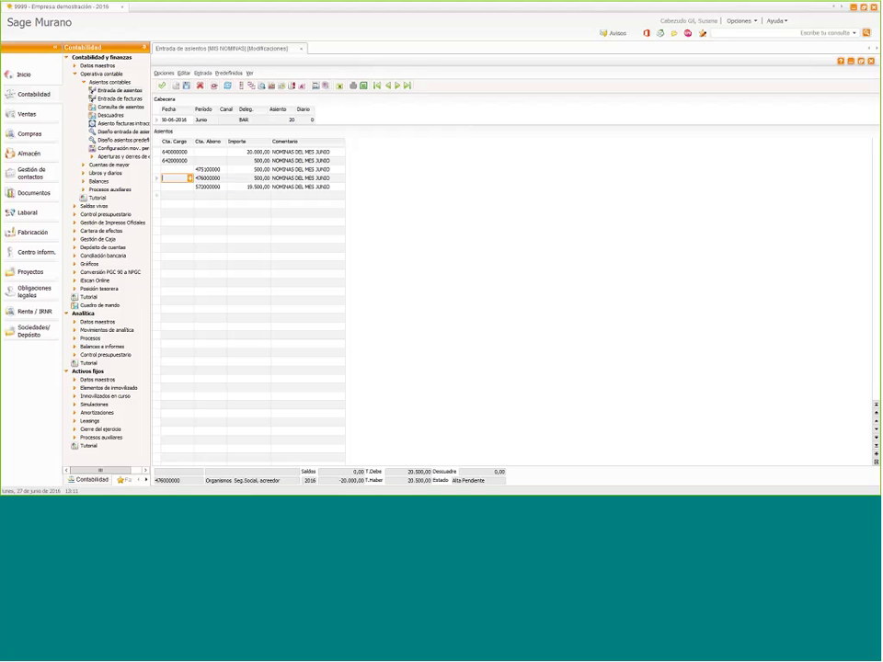
click(186, 86)
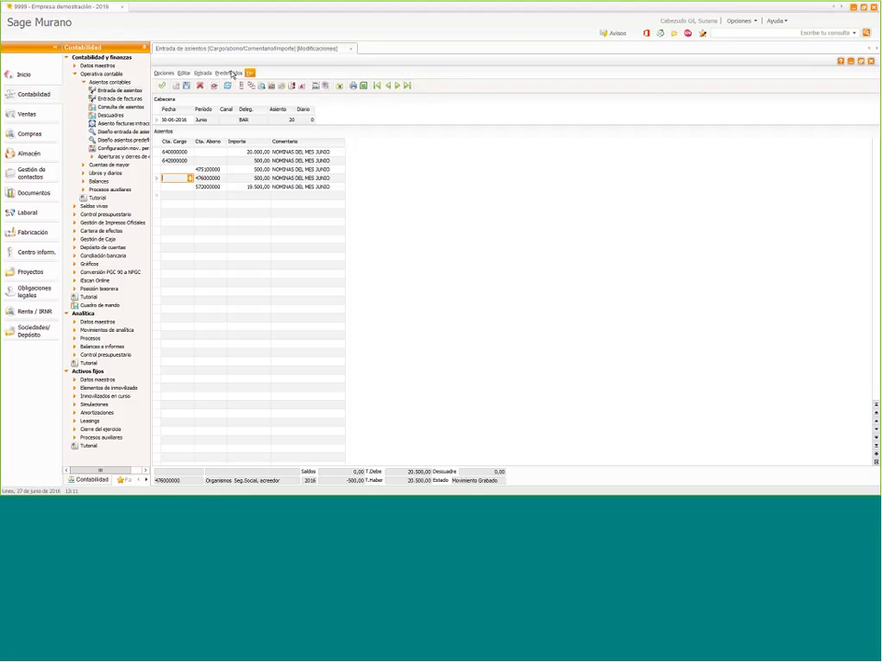
Browse the recorded entries to invoice entry 1 dated 24-06-2016 and select its I.V.A. Repercutido line
click(407, 86)
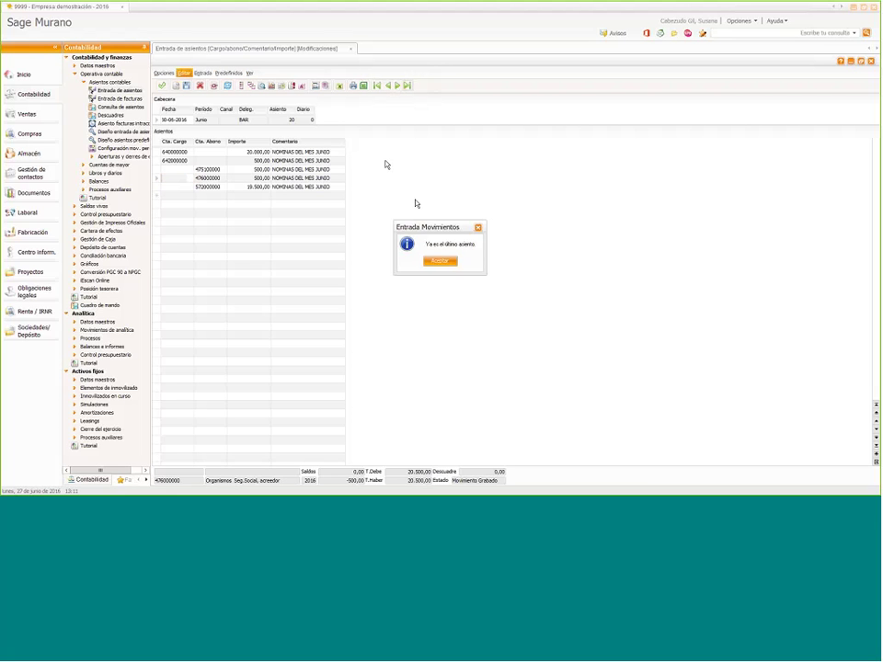
key(Return)
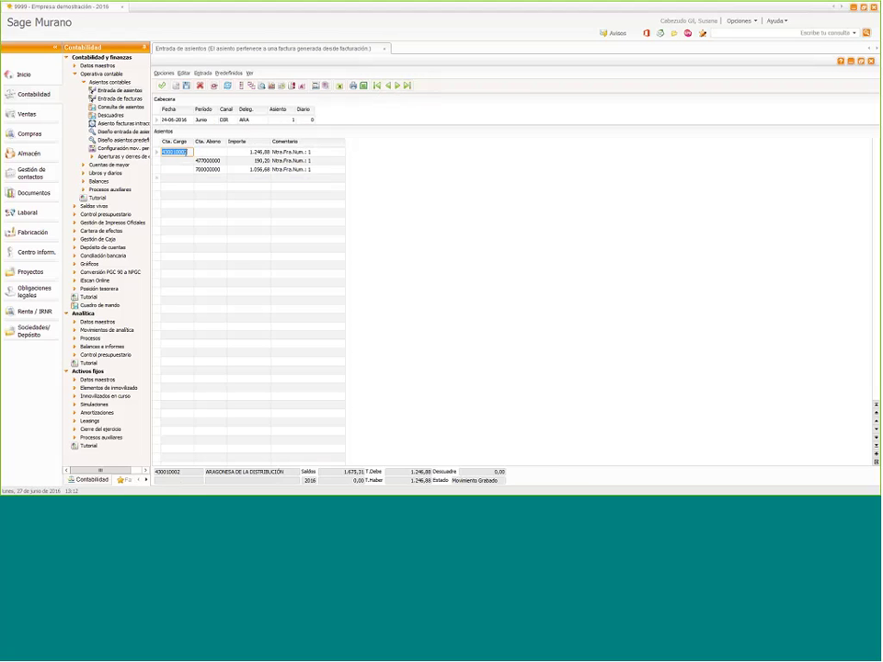
click(217, 161)
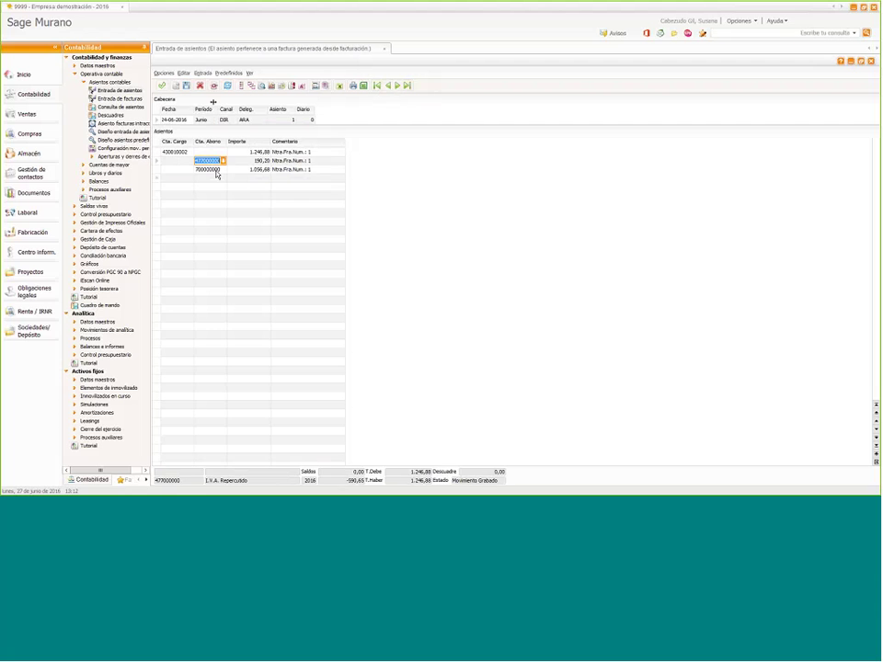
Automatically create a predefined entry named FACTURA_VENTA from the current invoice entry, with Mantener delegaciones turned off
click(167, 75)
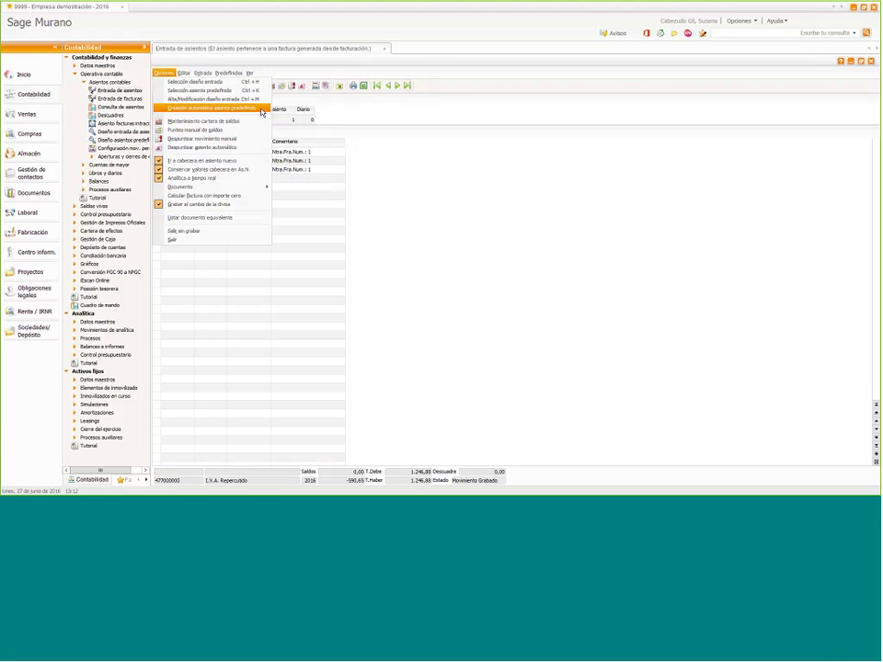
click(262, 111)
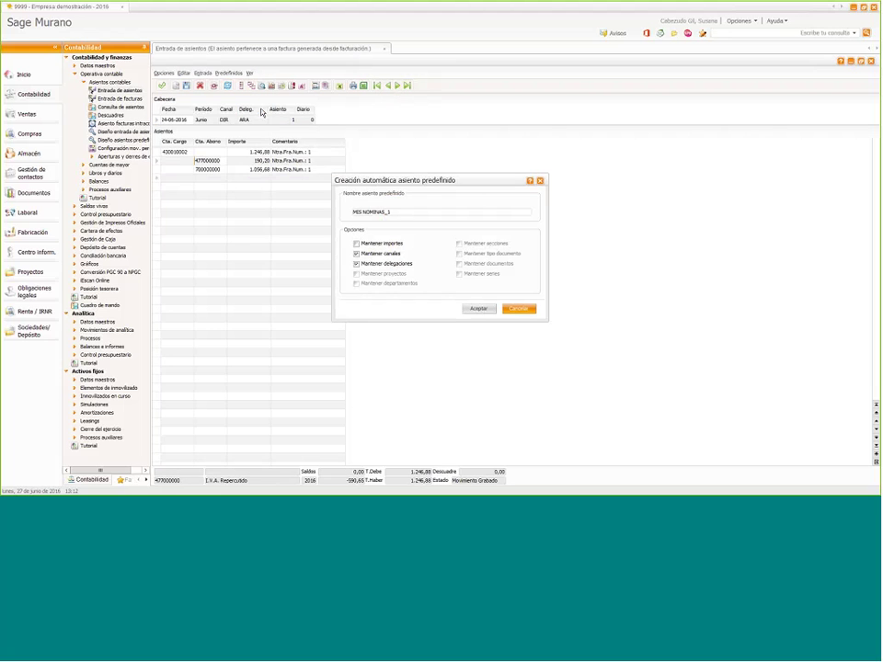
text(MIS NOMINAS_1)
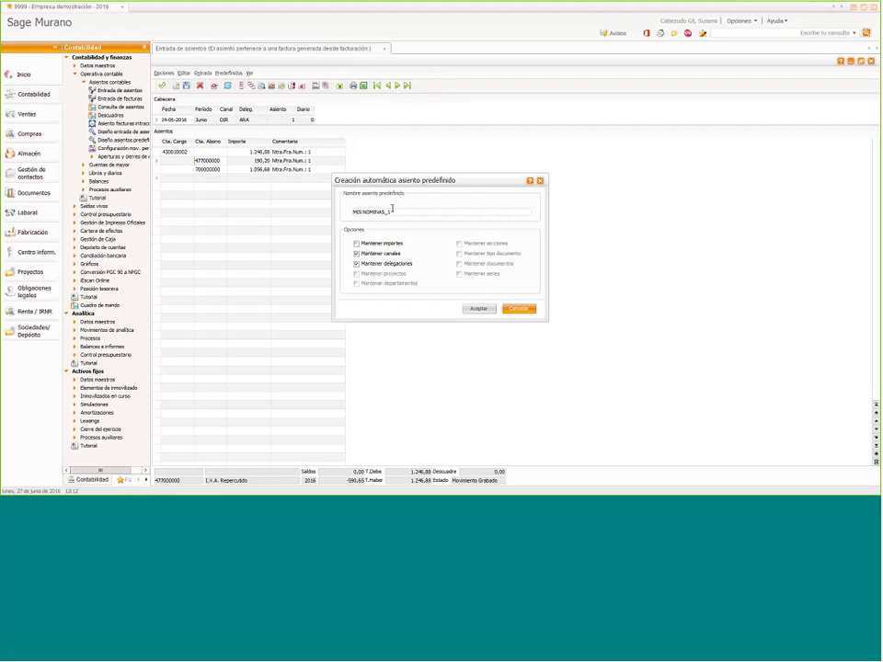
drag(390, 212, 309, 213)
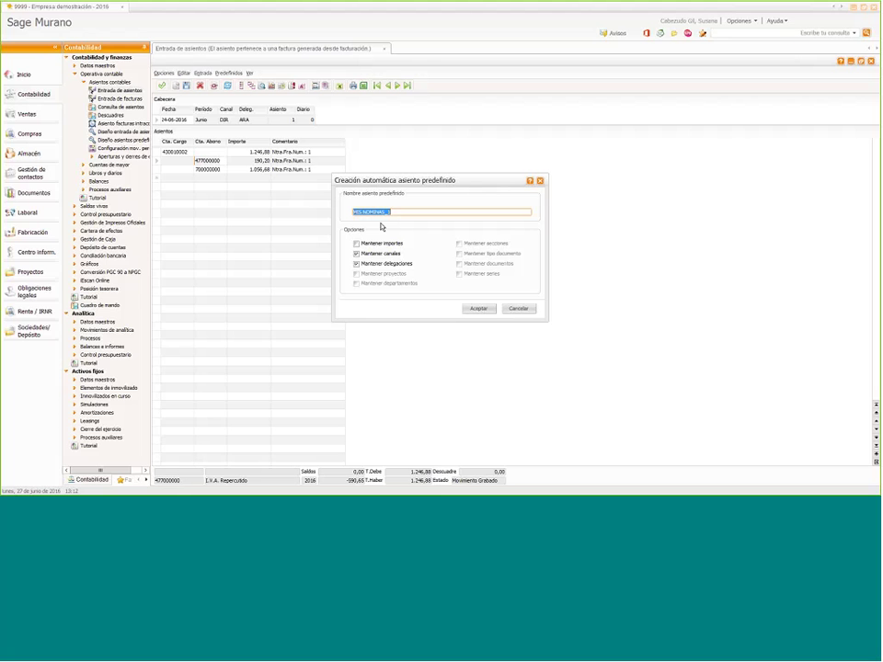
text(FACRT)
key(BackSpace)
key(BackSpace)
text(TURA_VENTA)
click(357, 264)
click(478, 310)
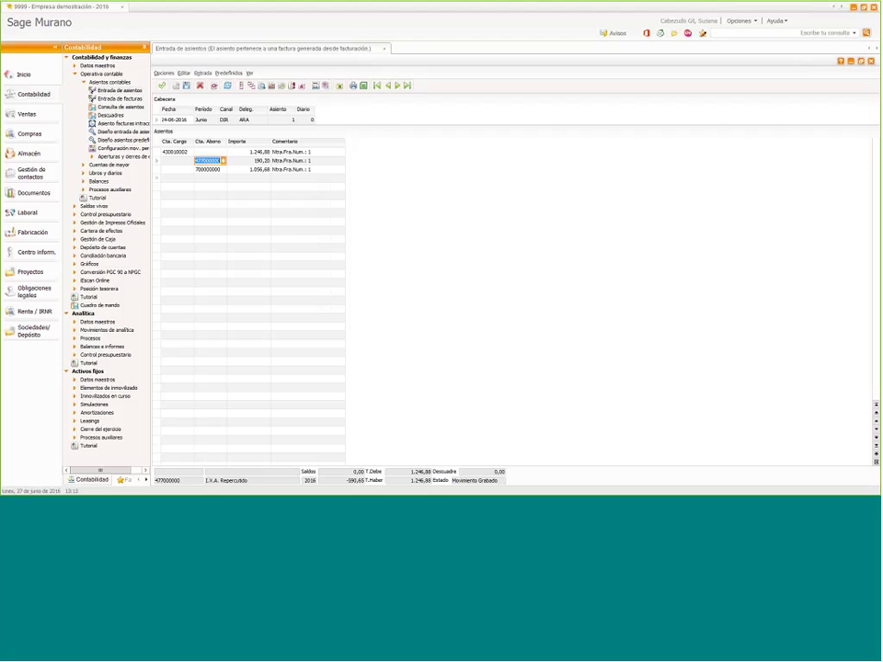
Close the entry window and load the FACTURA_VENTA design in the predefined entry design assistant for modification
click(385, 51)
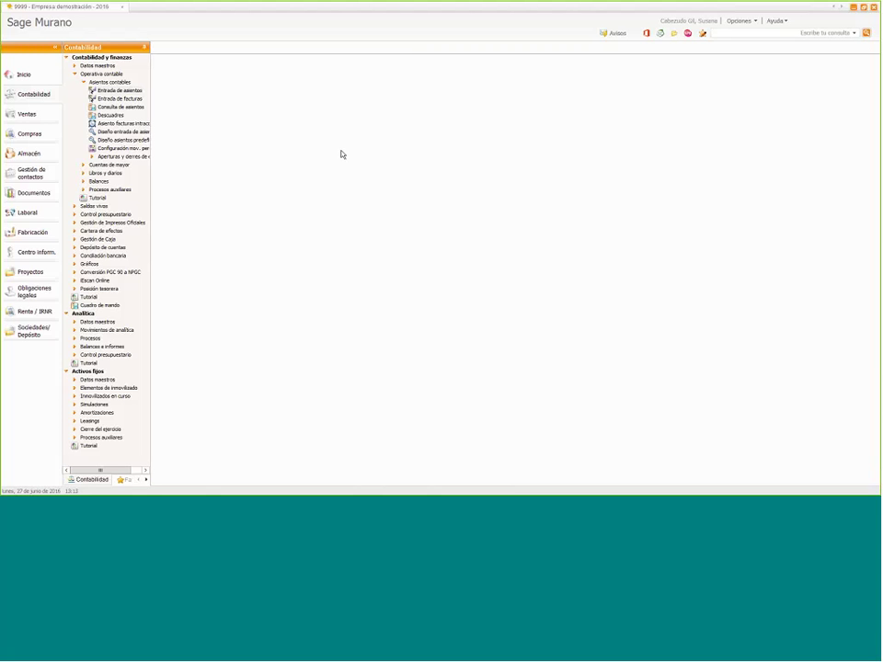
click(135, 140)
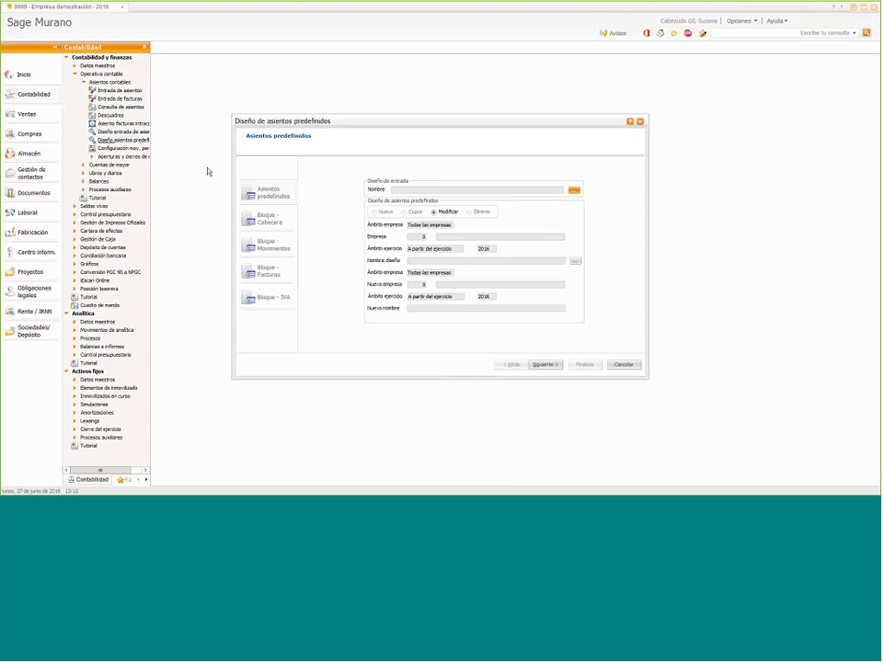
click(574, 261)
click(444, 221)
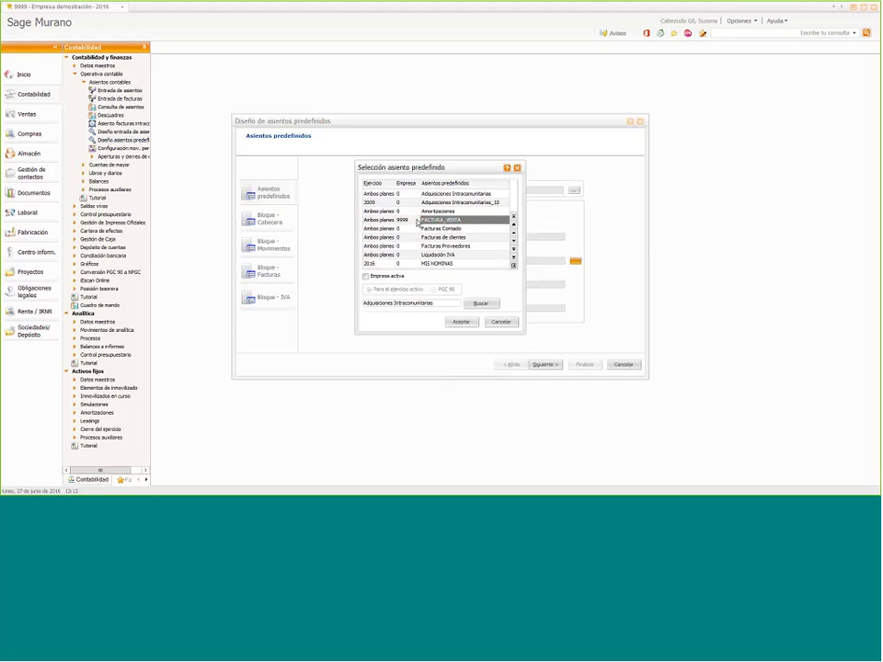
click(463, 322)
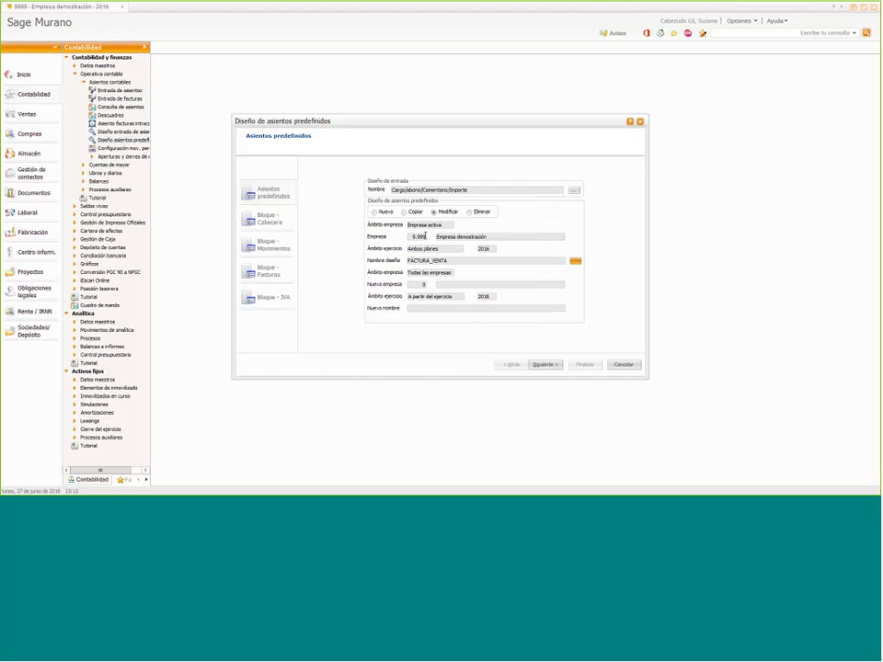
Advance through the header block to Bloque - Movimientos and review the comment fields of both movement lines
click(546, 365)
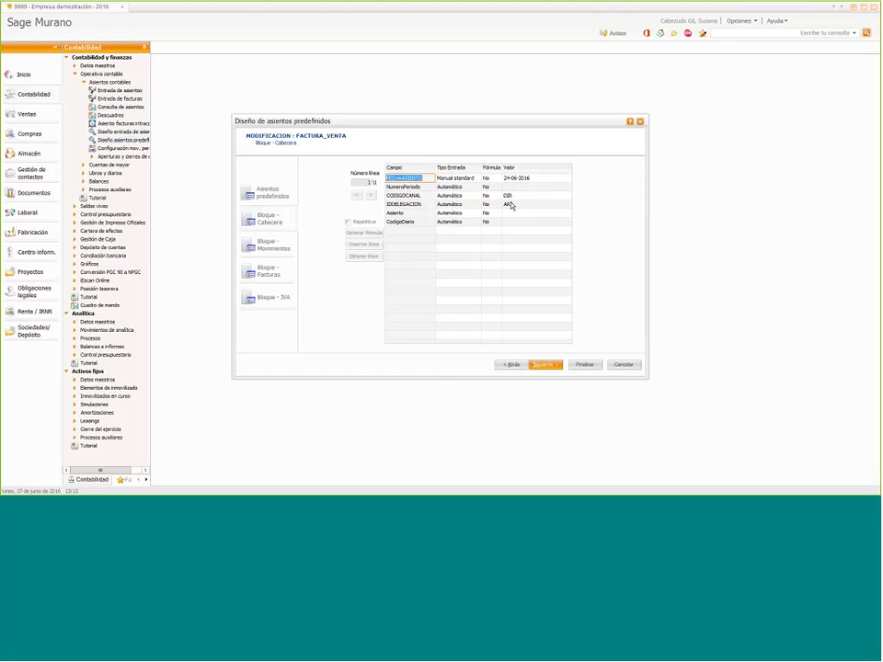
click(542, 365)
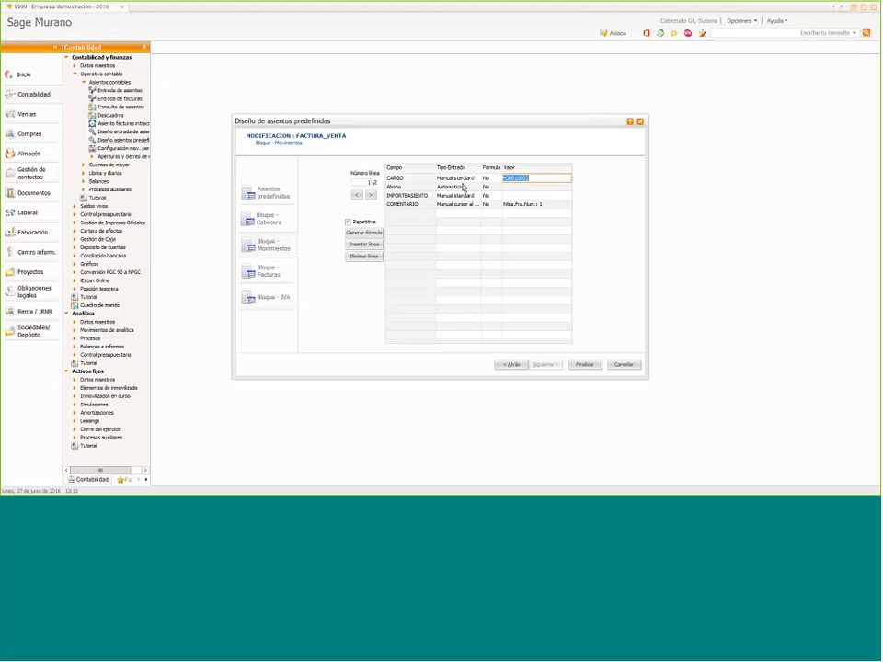
click(516, 205)
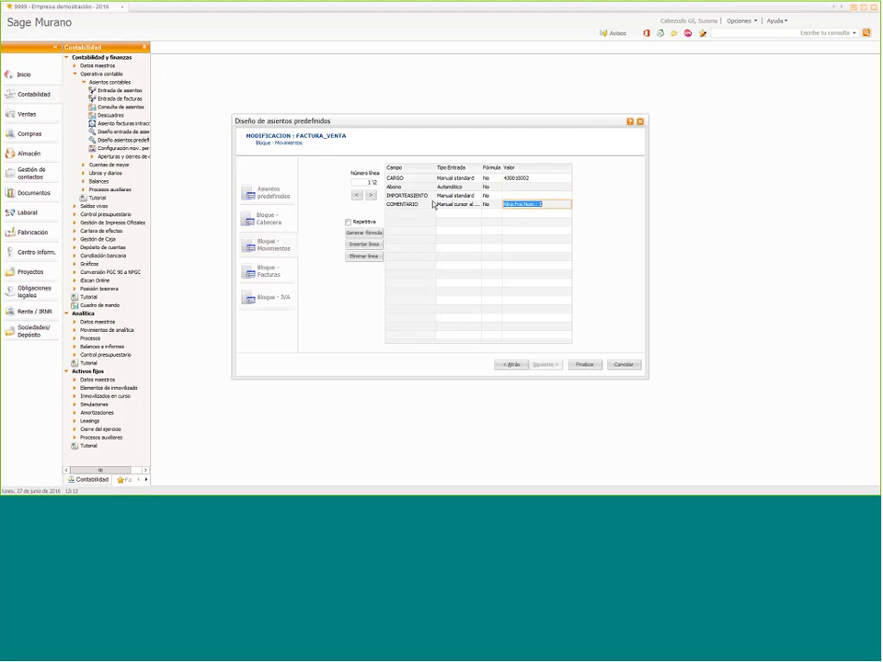
click(372, 196)
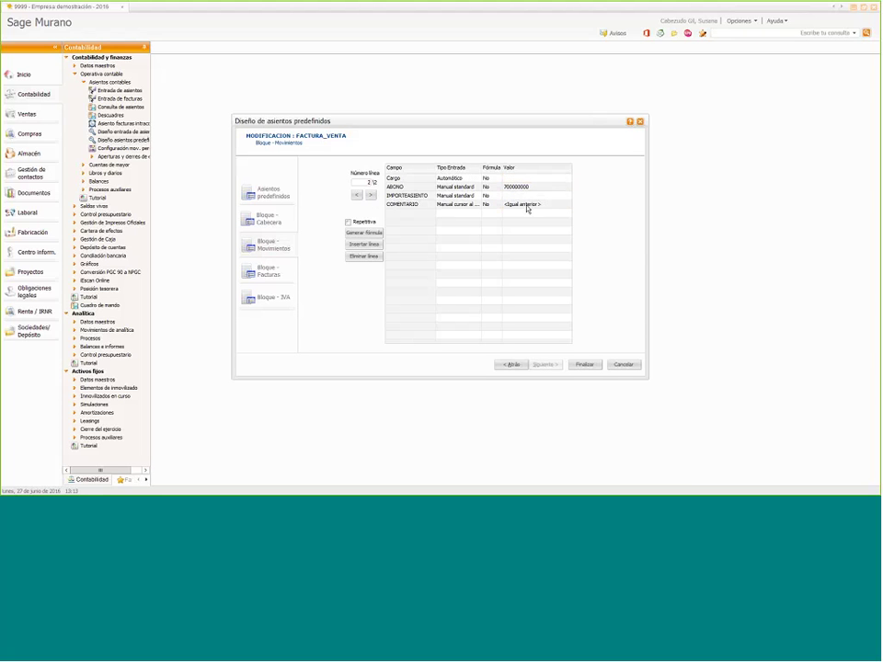
click(529, 204)
Return to movement line 1 and remove the invoice number from its COMENTARIO value, leaving Ntra.Fra.Num.:
click(356, 195)
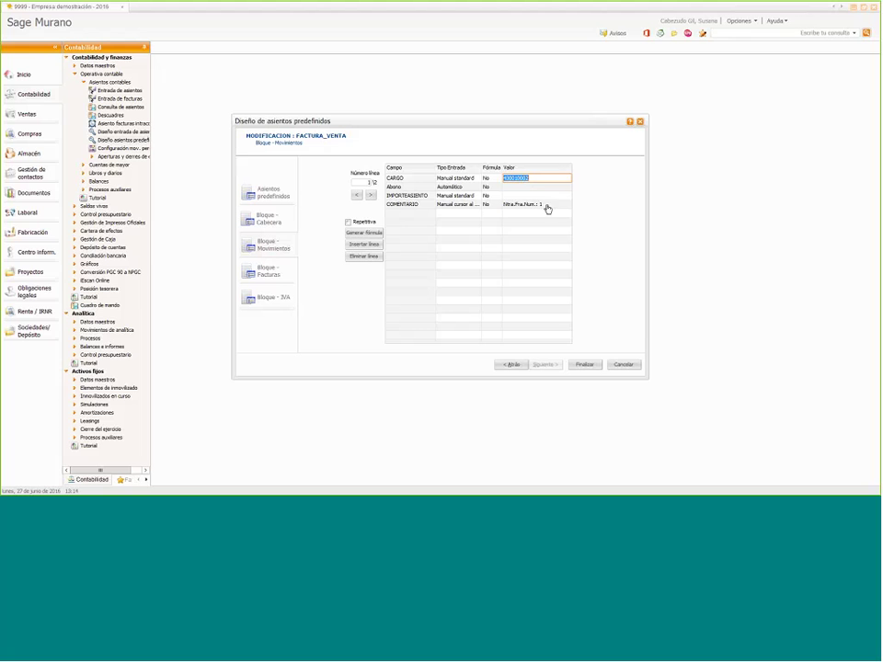
click(546, 209)
click(508, 209)
key(BackSpace)
key(BackSpace)
key(BackSpace)
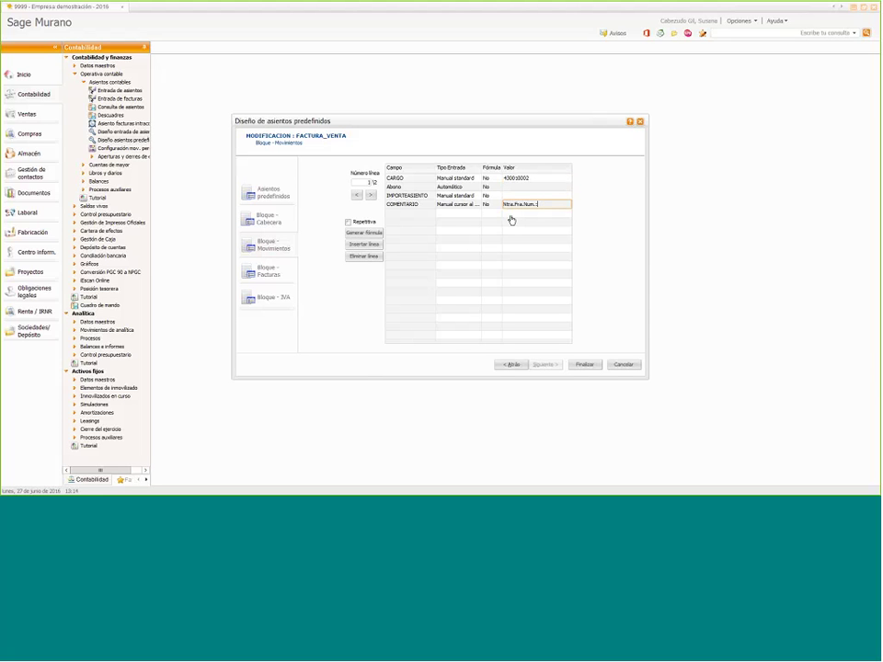
key(ctrl+a)
Shorten the CARGO account value of movement line 1 to 430
click(533, 179)
click(533, 179)
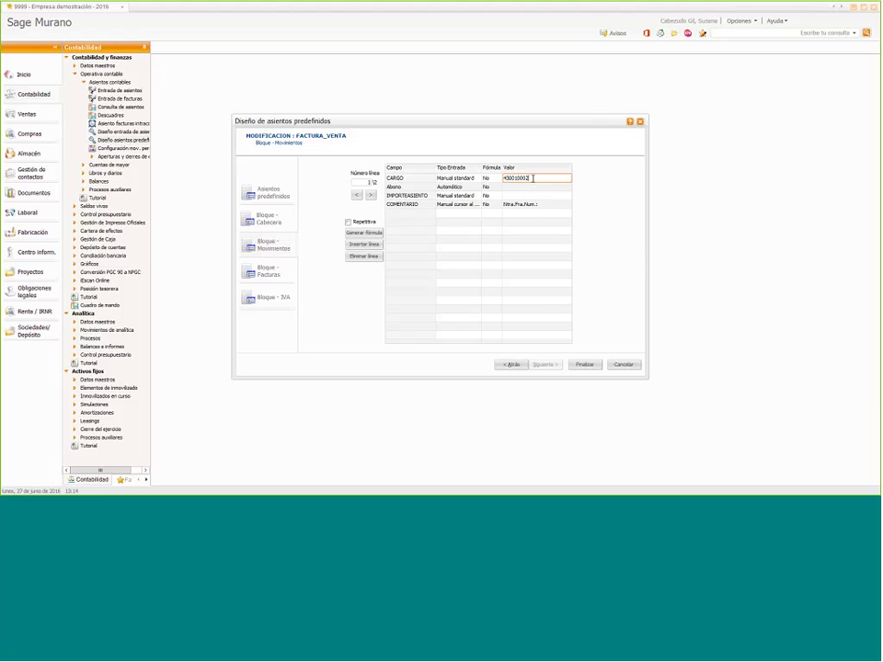
key(BackSpace)
key(BackSpace)
key(BackSpace)
key(BackSpace)
key(BackSpace)
key(BackSpace)
Set the CARGO field's entry type to Manual cursor al final and finish the FACTURA_VENTA design modification
click(457, 177)
click(478, 177)
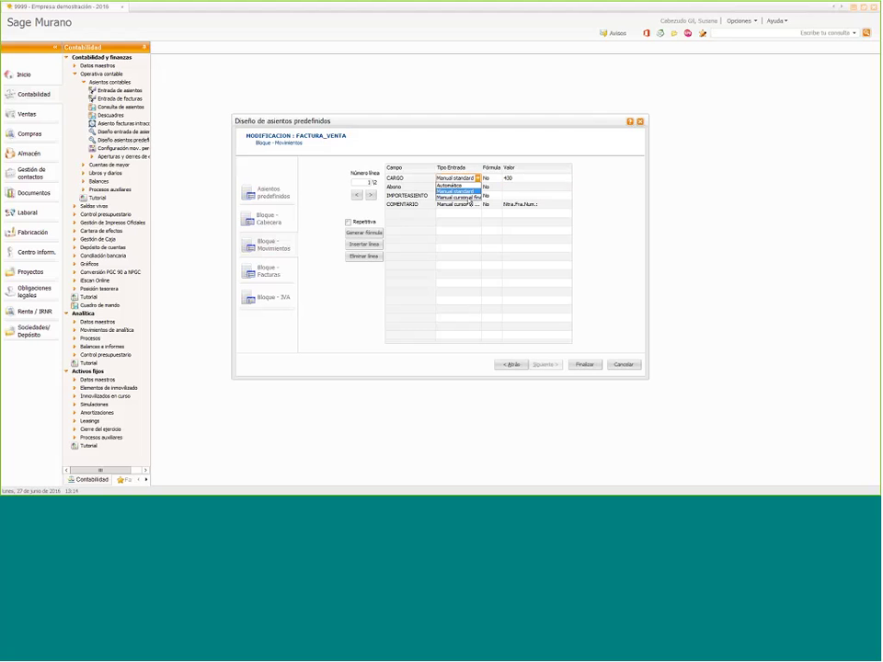
click(468, 198)
click(516, 182)
click(516, 190)
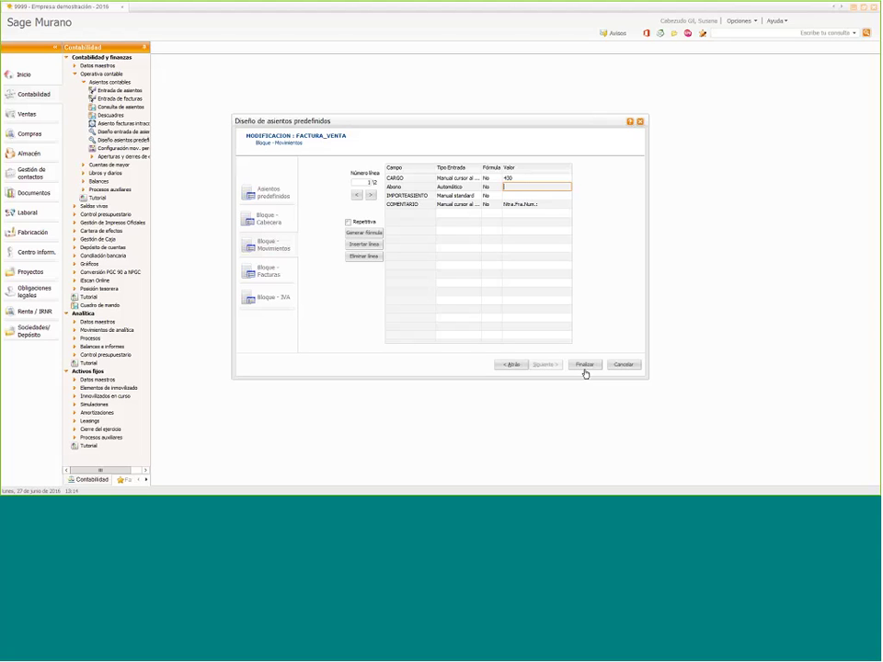
click(583, 367)
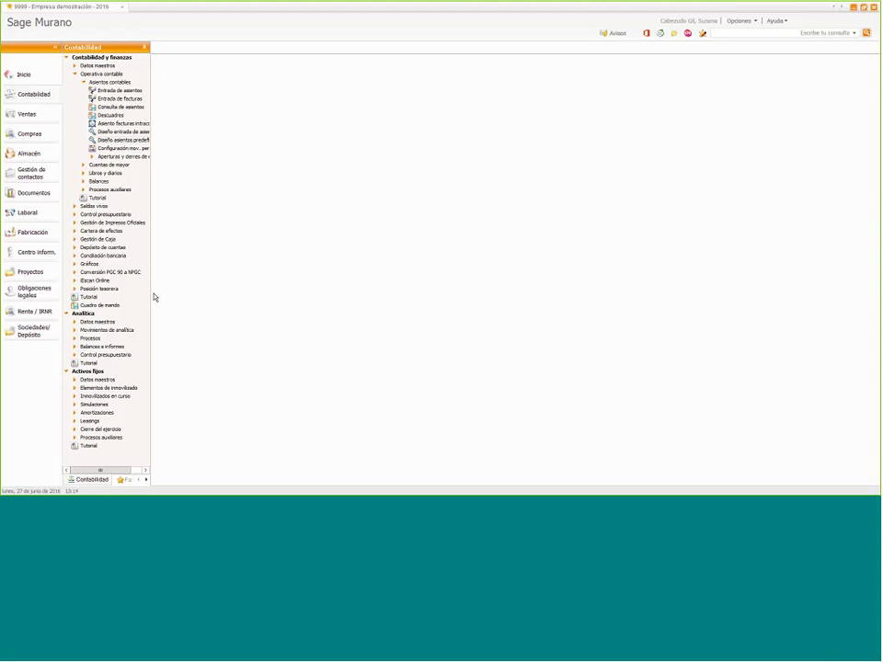